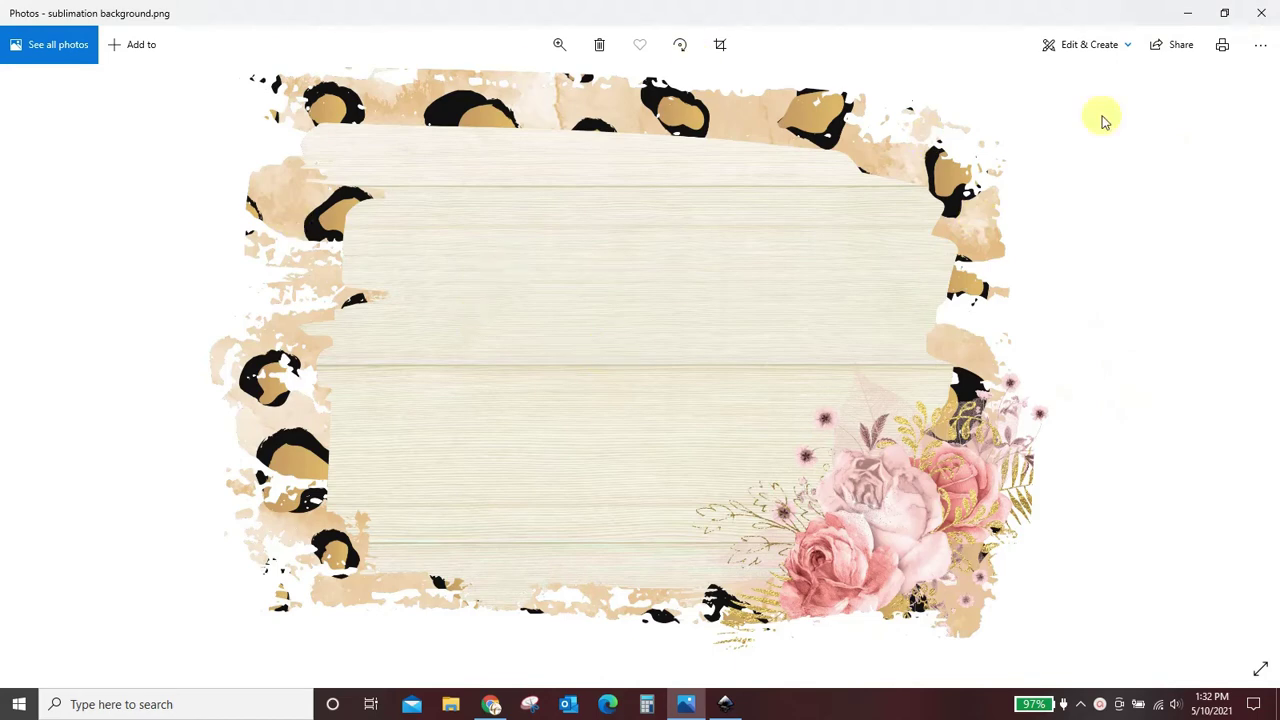
click(1187, 10)
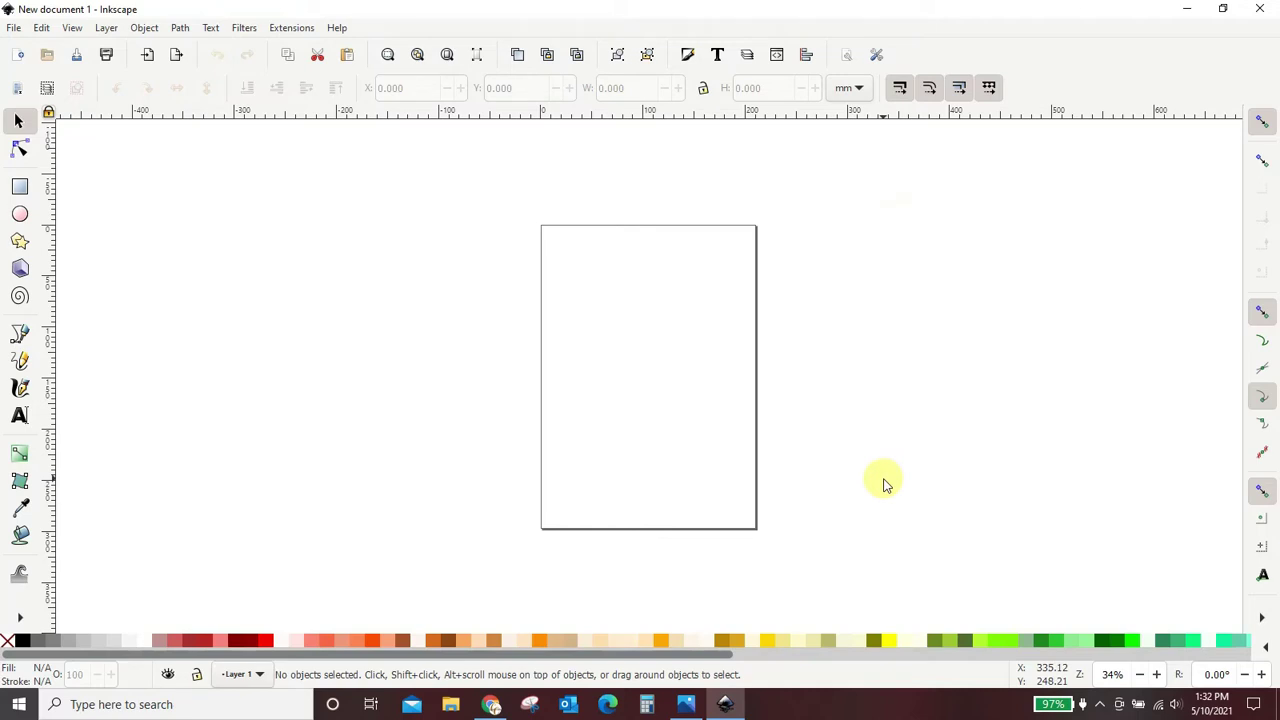
click(491, 704)
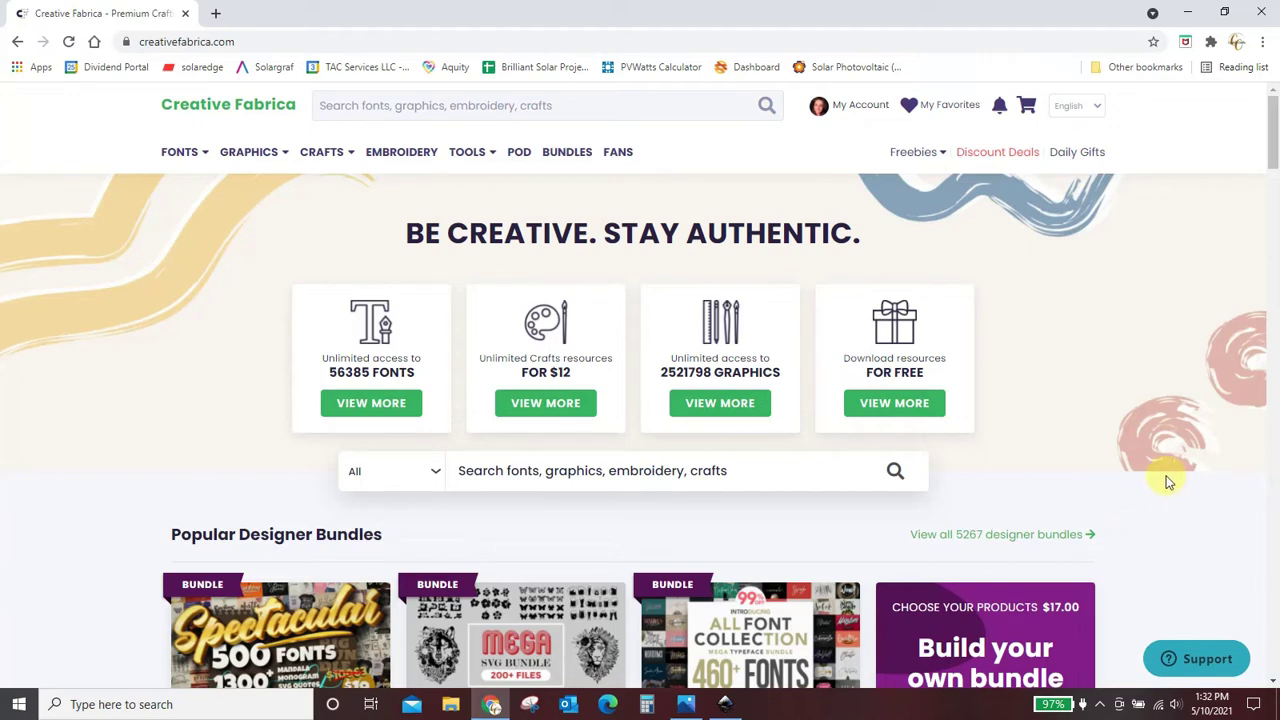
Step: Search Creative Fabrica for 'brush stroke svg' and scroll through the results
click(442, 104)
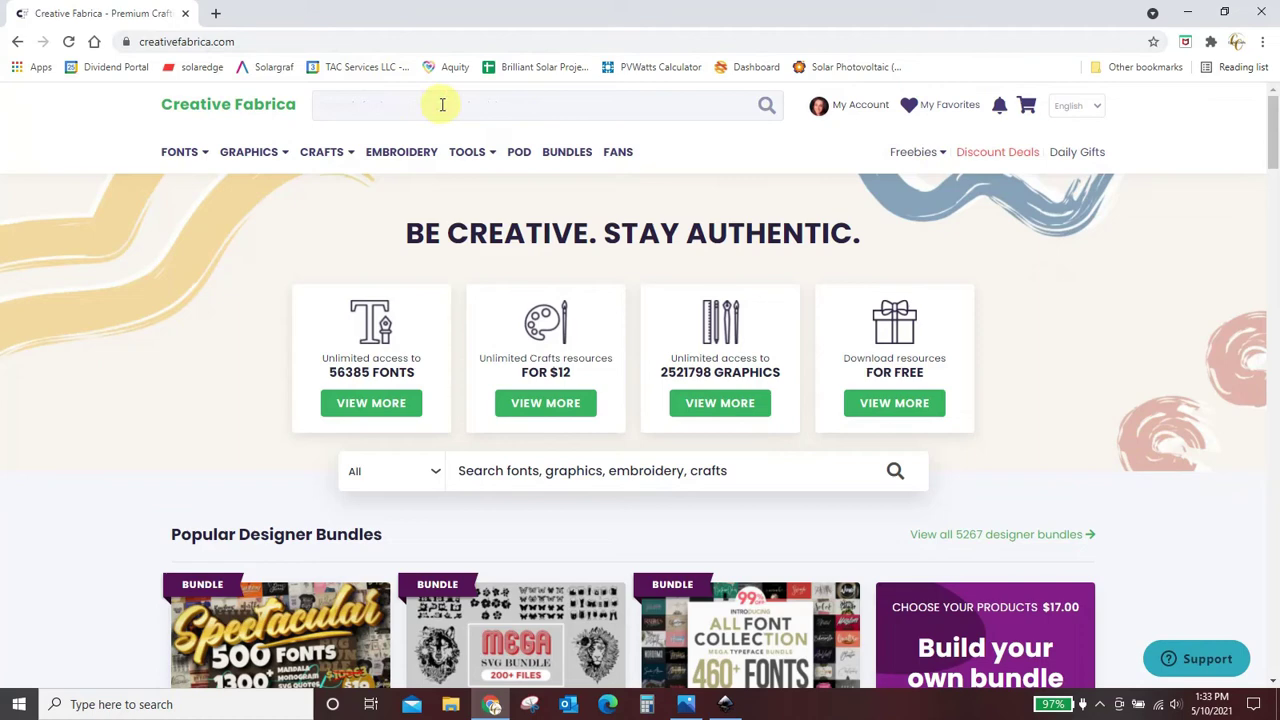
text(brush st)
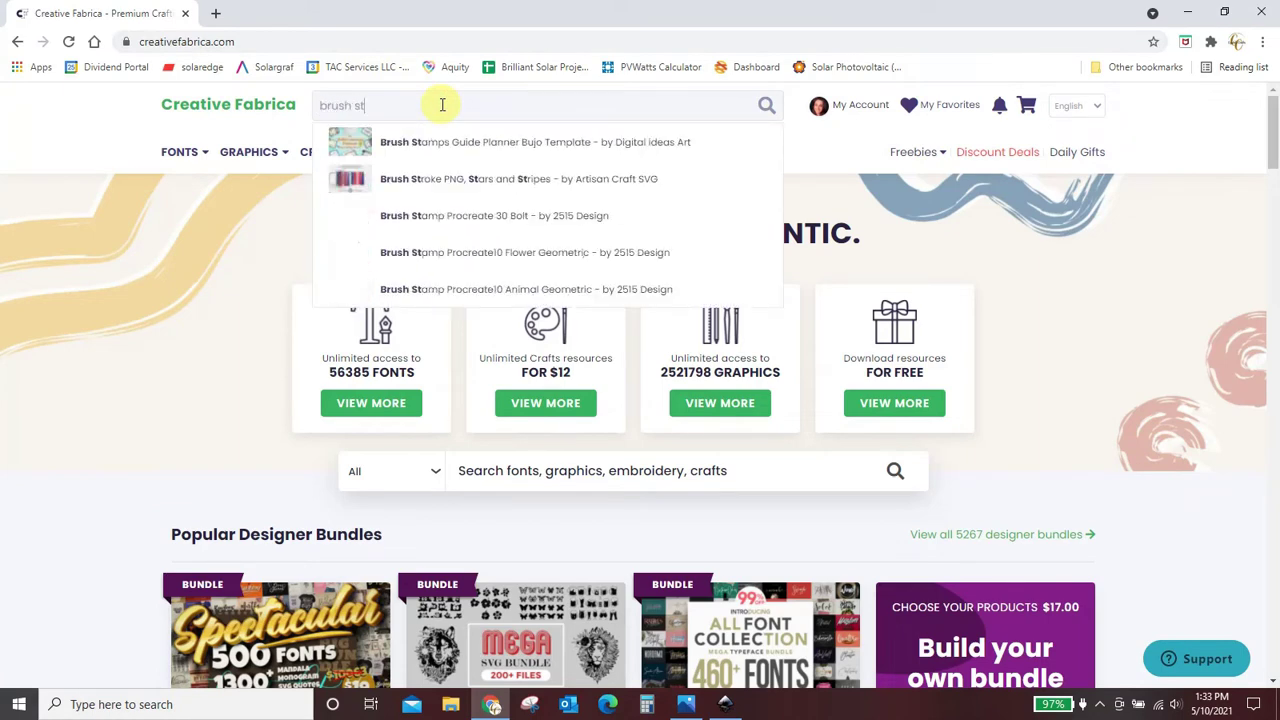
text(roke svg)
key(Return)
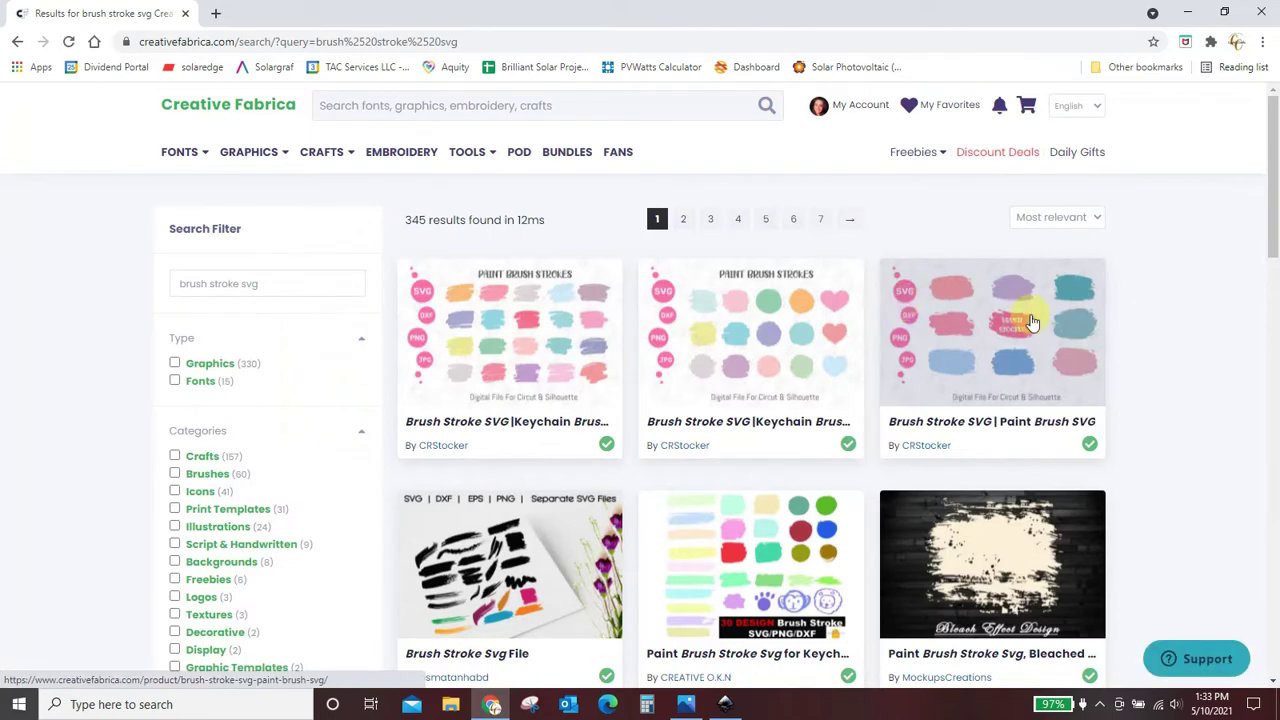
scroll(886, 374, down, 3)
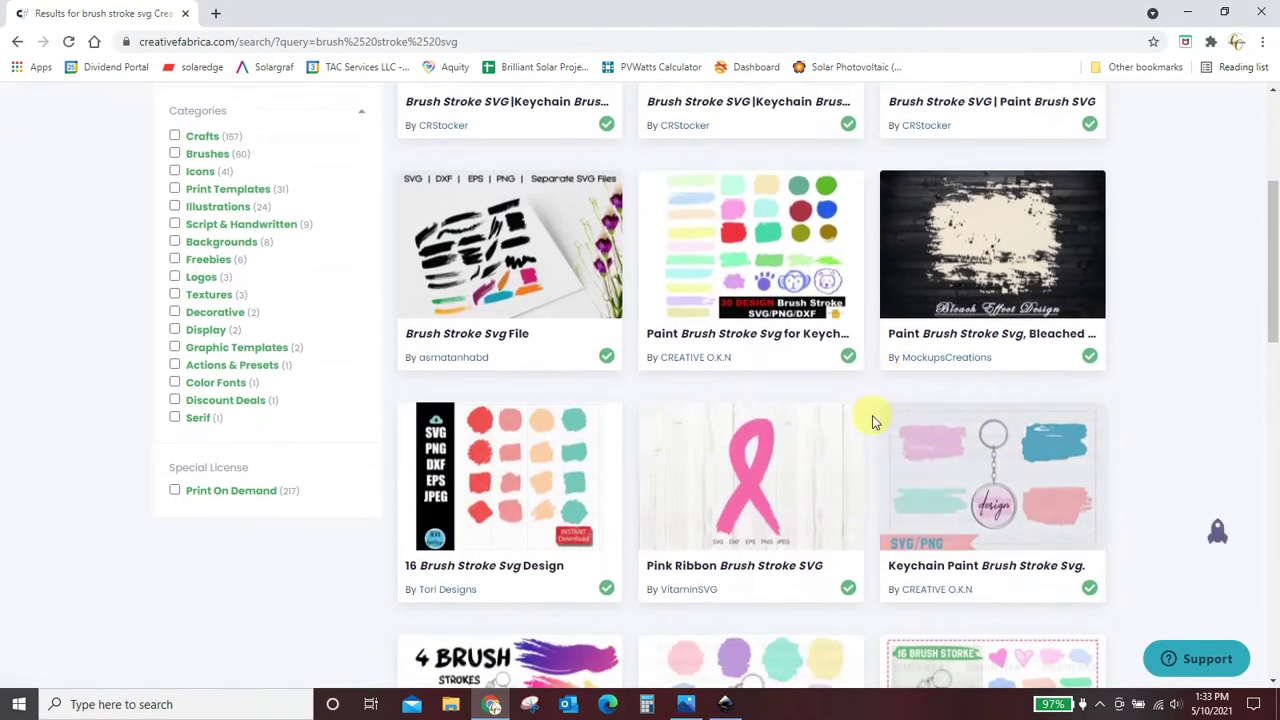
scroll(869, 420, down, 2)
scroll(868, 430, down, 3)
scroll(868, 430, down, 2)
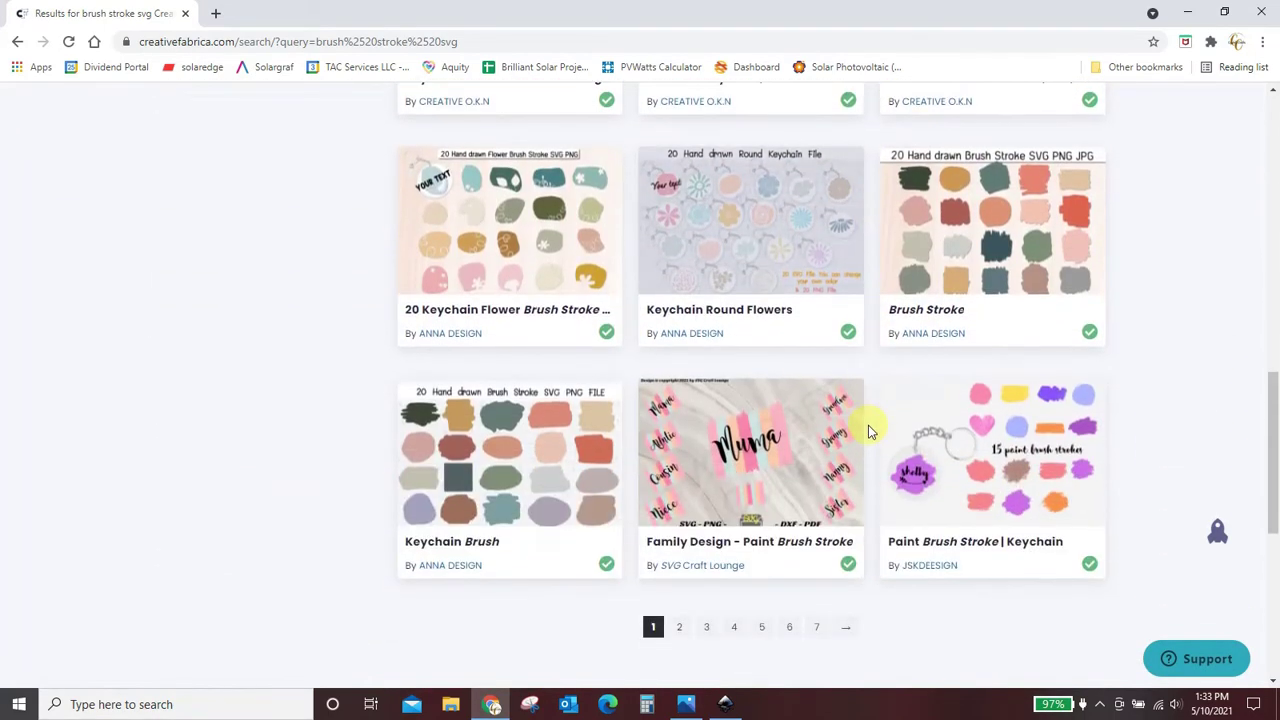
scroll(868, 425, up, 2)
scroll(868, 425, up, 8)
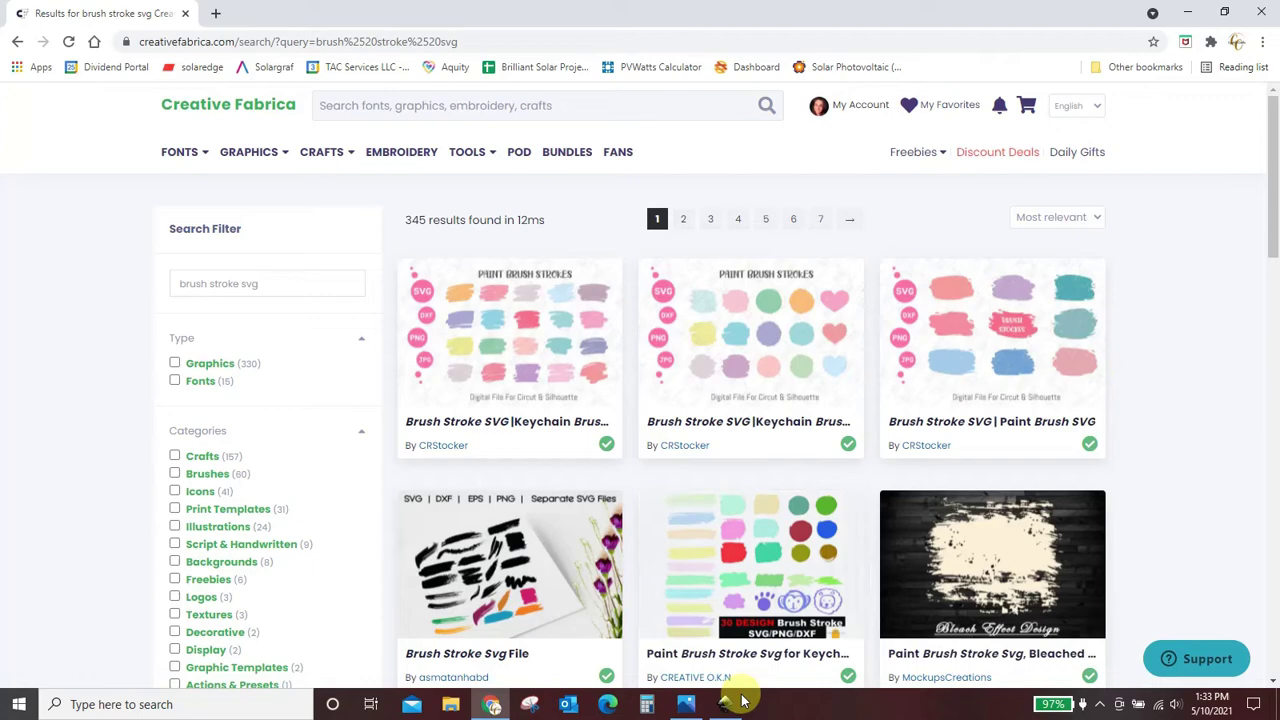
Step: Check the finished sublimation background reference, then keep browsing the brush stroke results
click(686, 704)
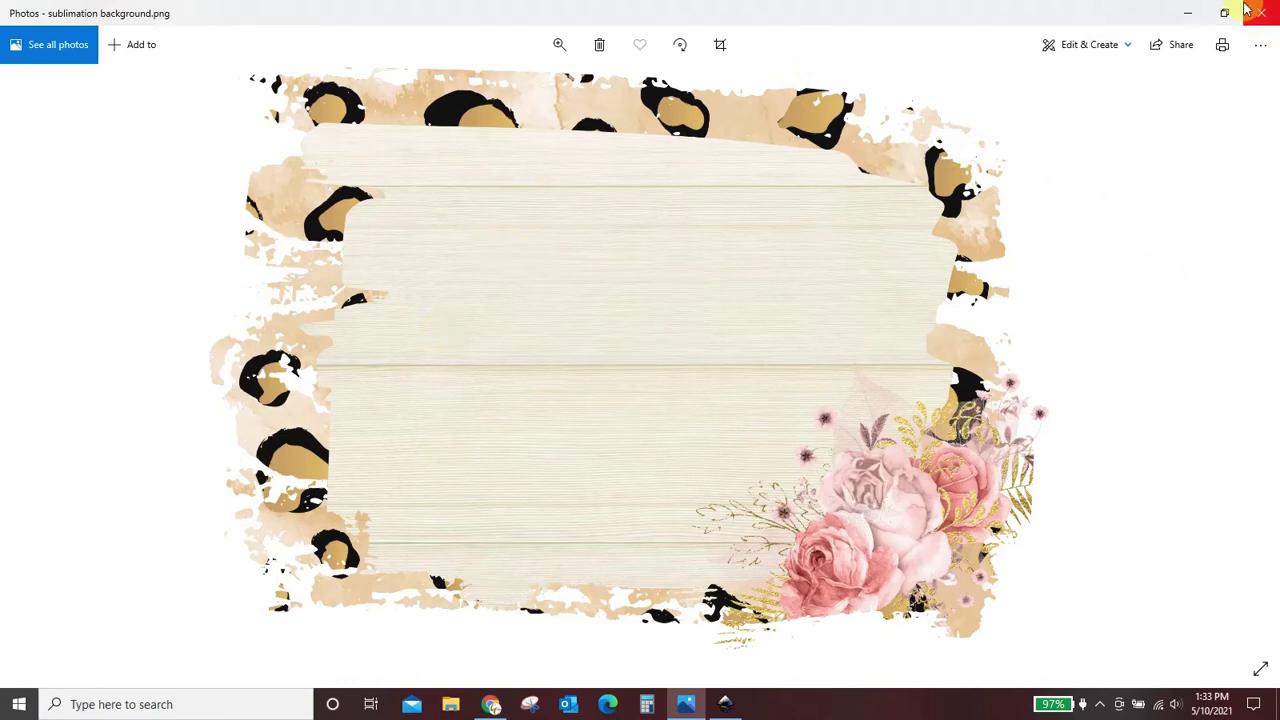
click(1188, 12)
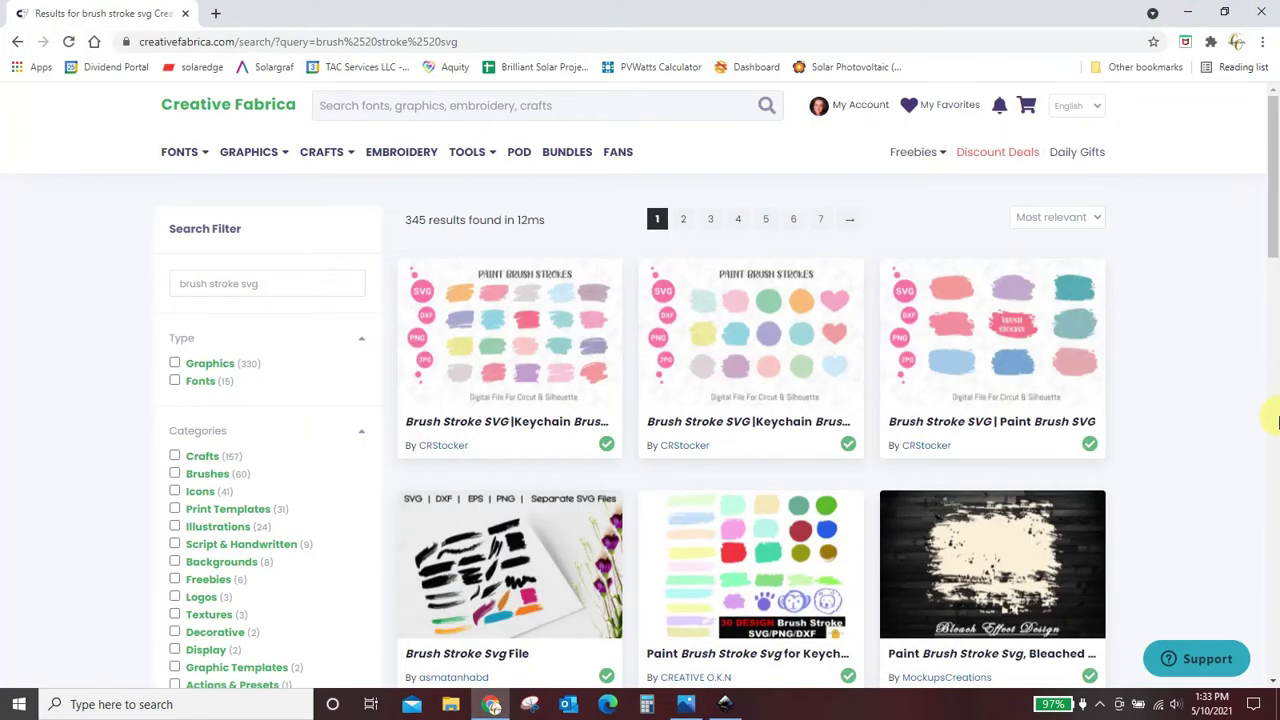
scroll(1272, 412, down, 1)
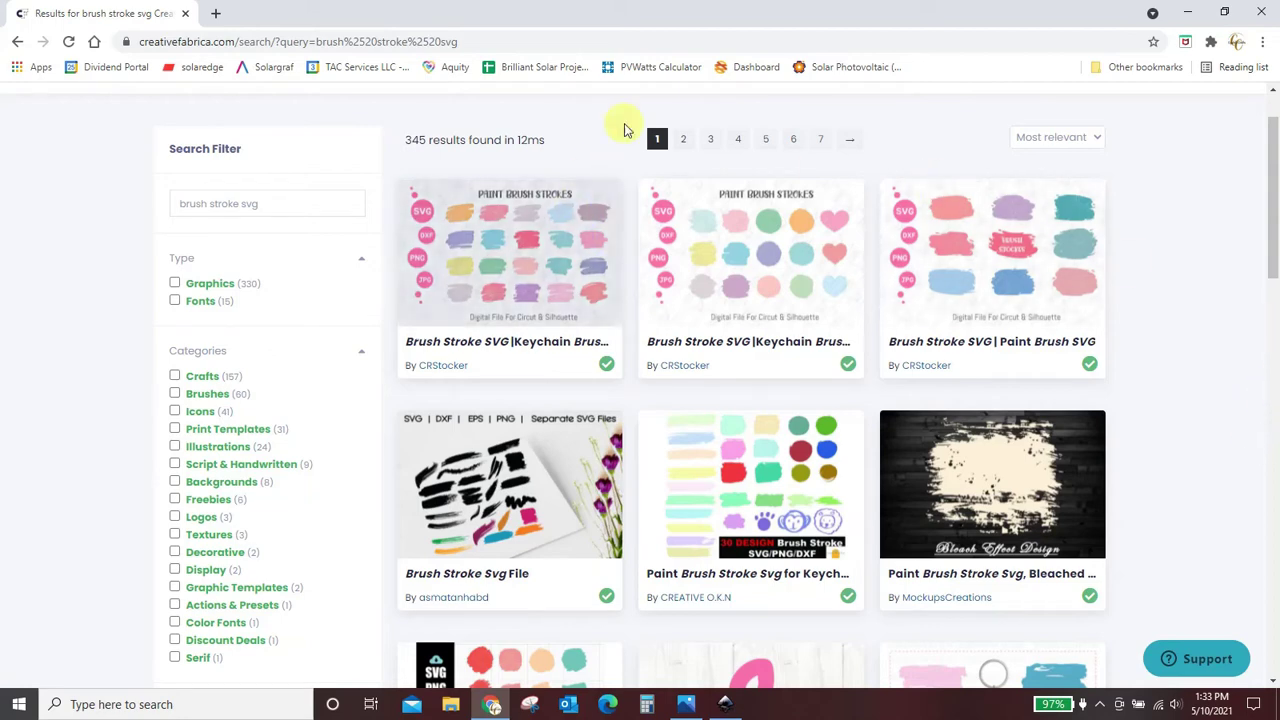
scroll(521, 176, up, 1)
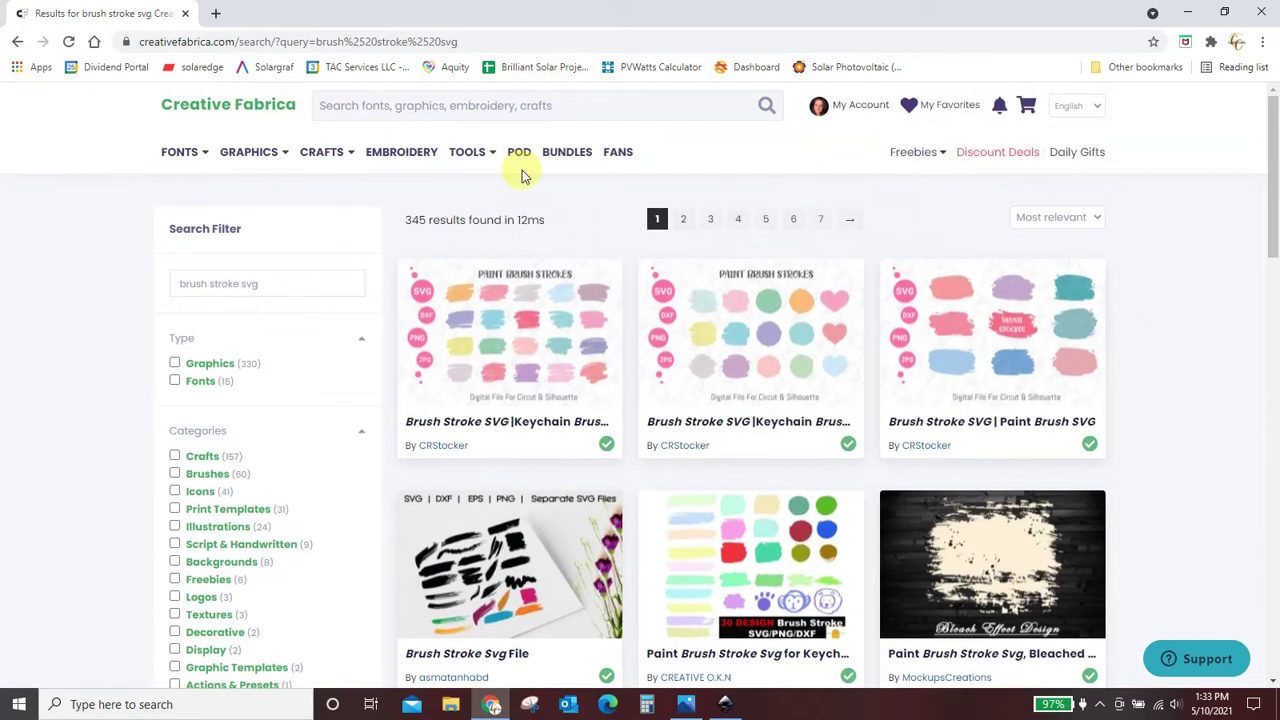
Step: Search Creative Fabrica for 'leopard print digital paper pink'
click(562, 111)
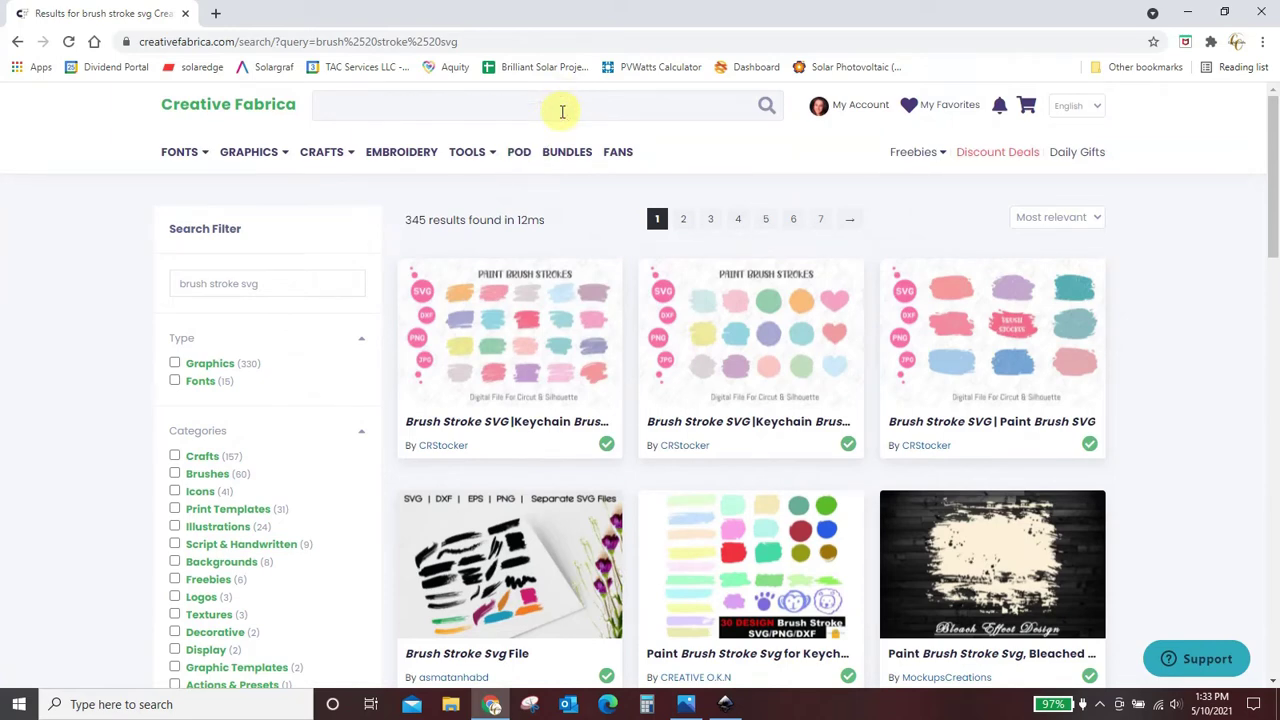
text(le)
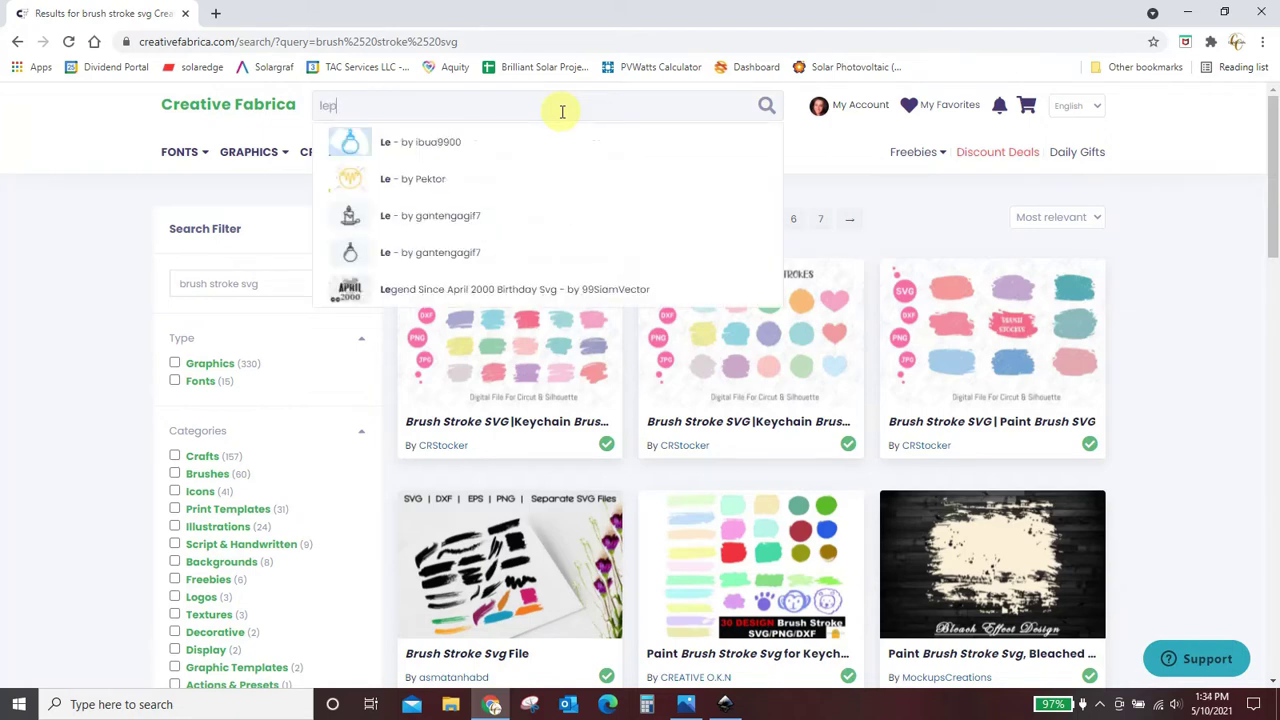
text(opard )
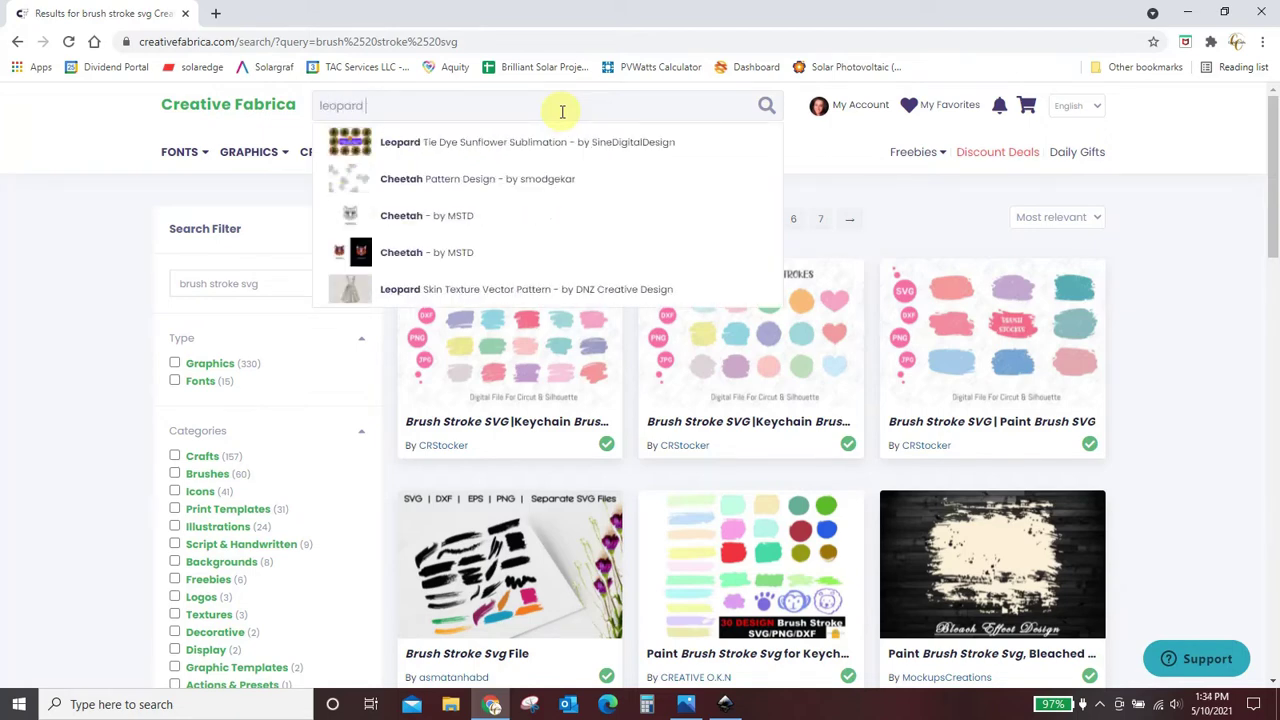
text(print di)
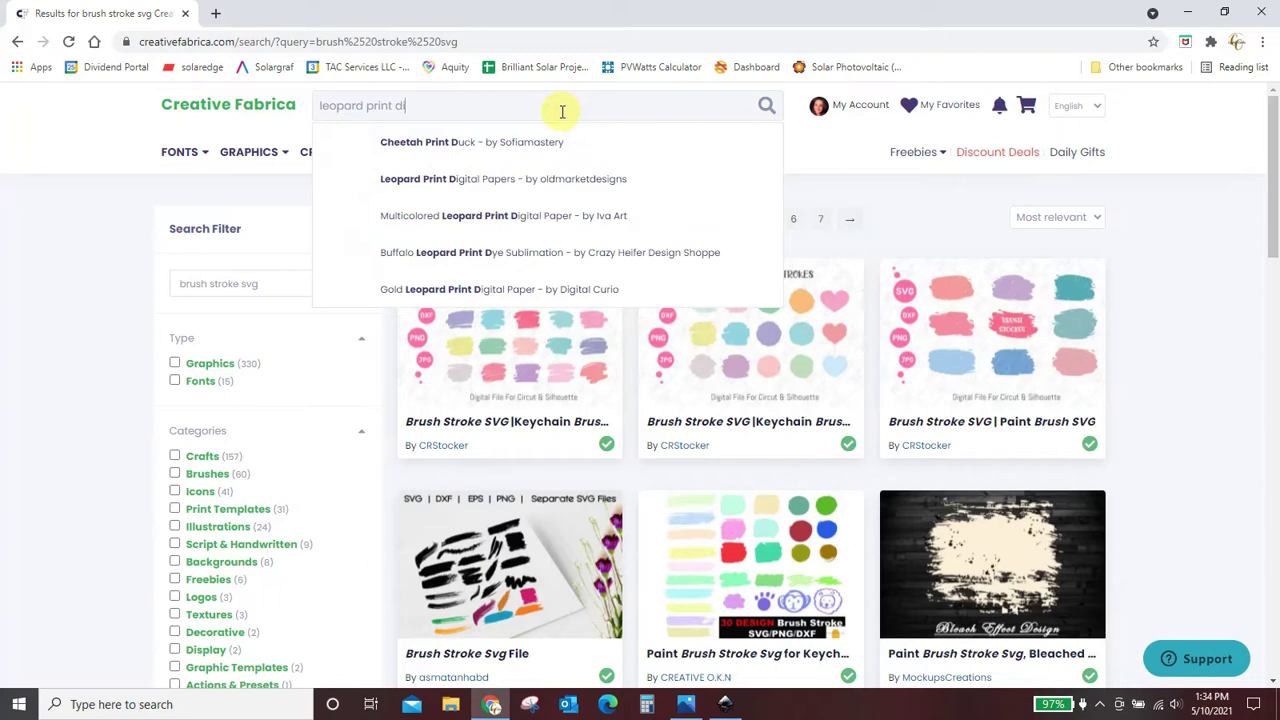
text(gital paper pink)
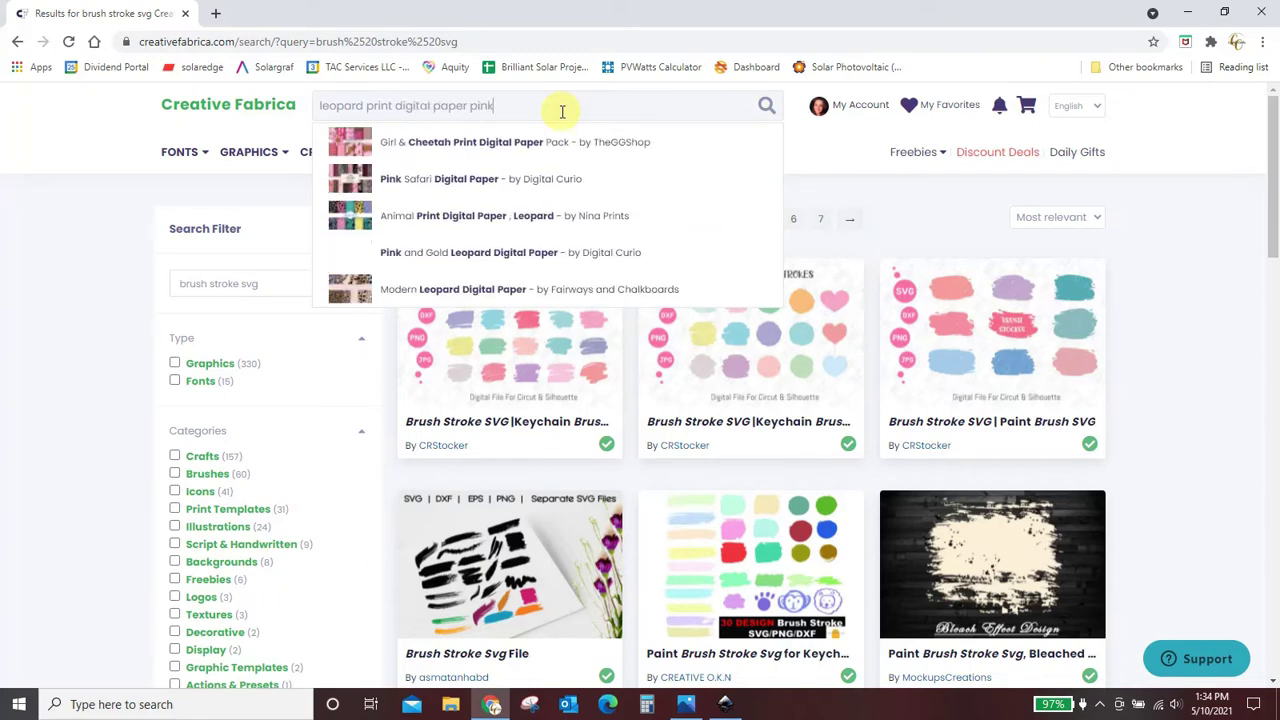
key(Return)
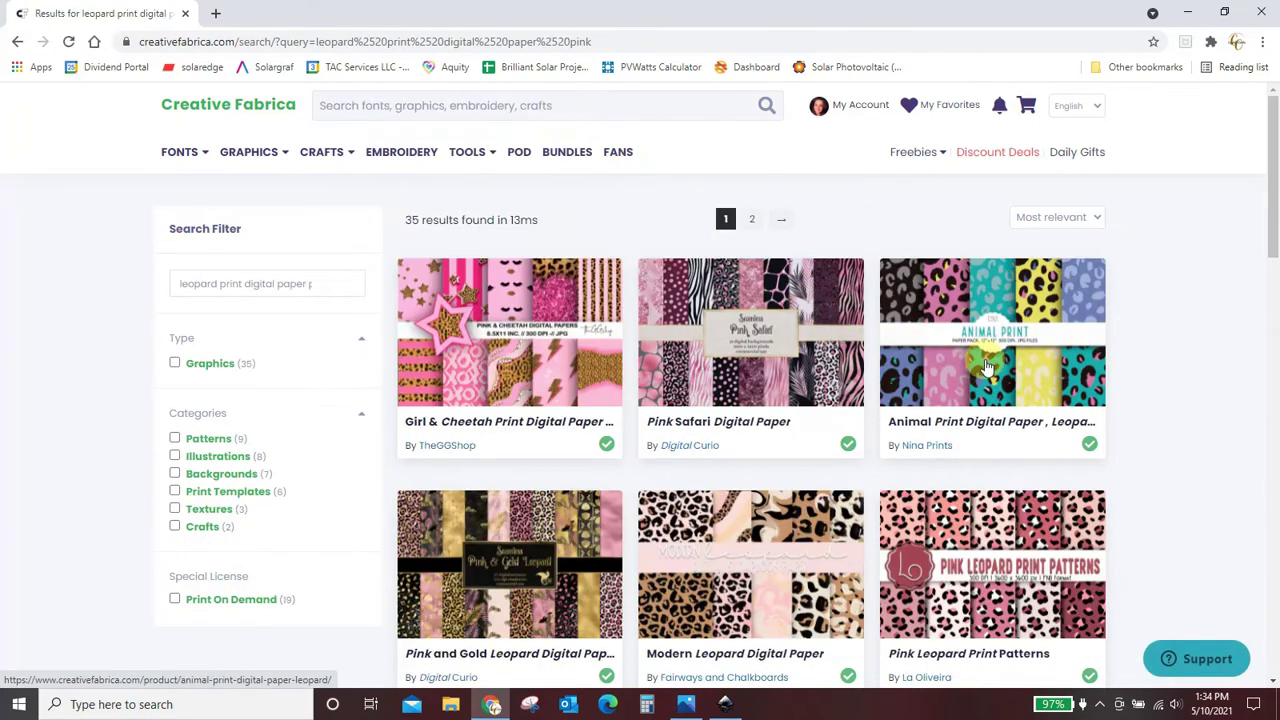
Step: Compare with the reference background, then scroll through the first page of leopard results
click(688, 704)
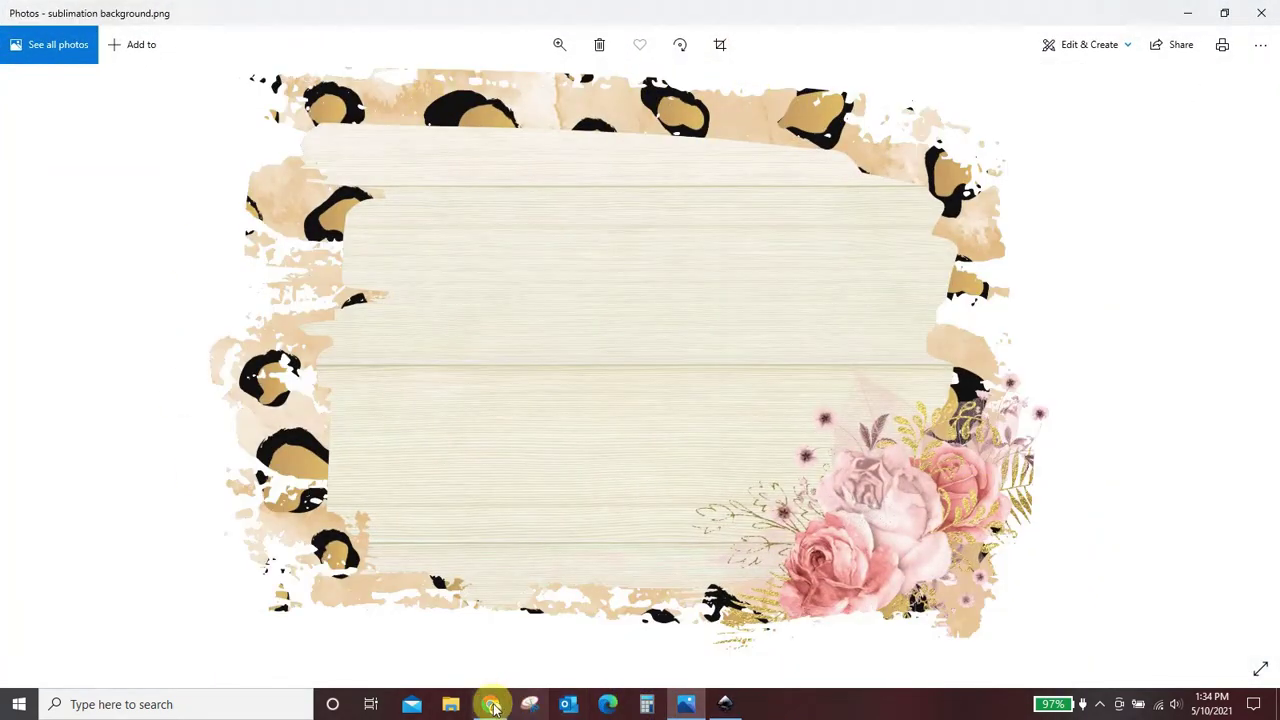
click(490, 704)
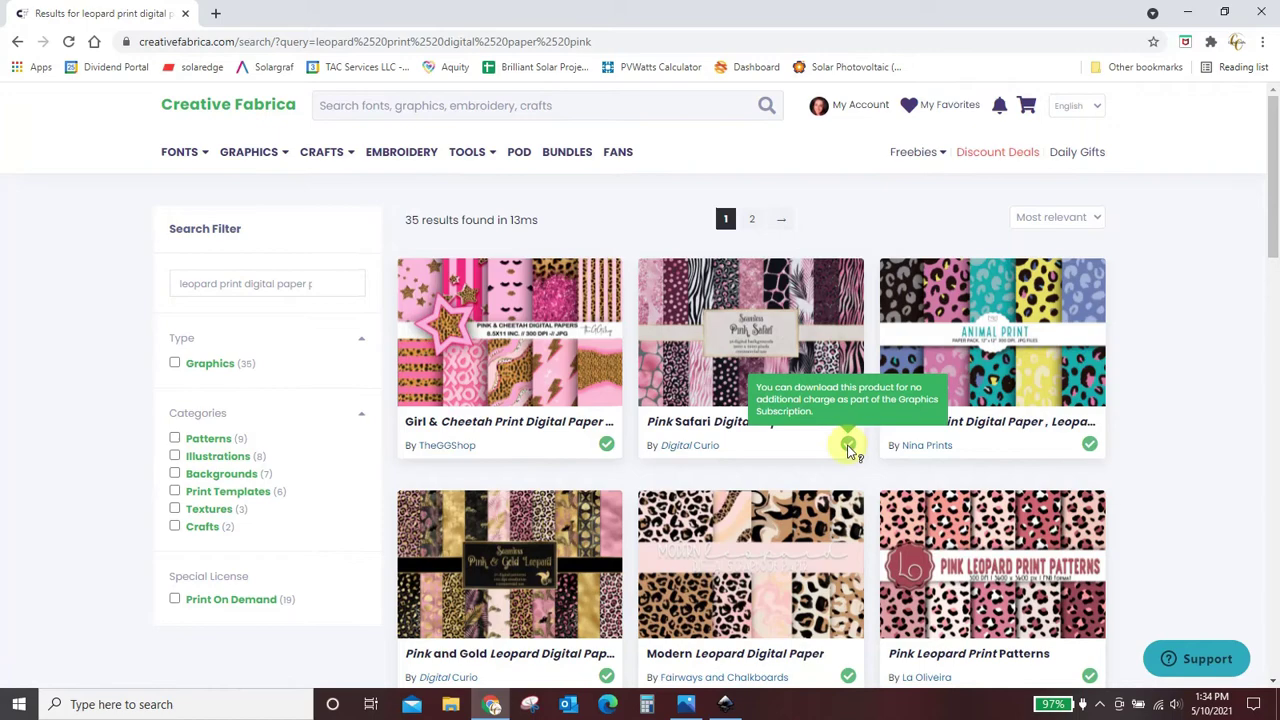
scroll(848, 440, down, 1)
scroll(848, 452, down, 2)
scroll(845, 452, down, 3)
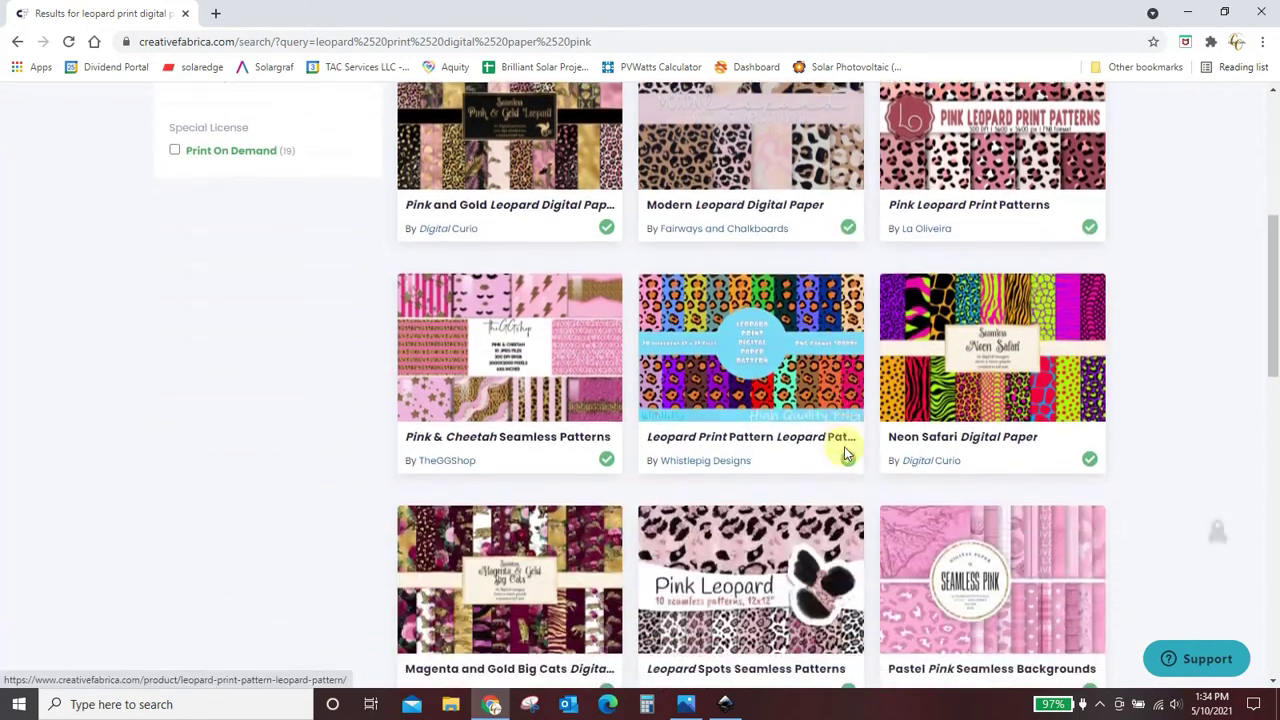
scroll(845, 453, down, 4)
scroll(843, 451, down, 2)
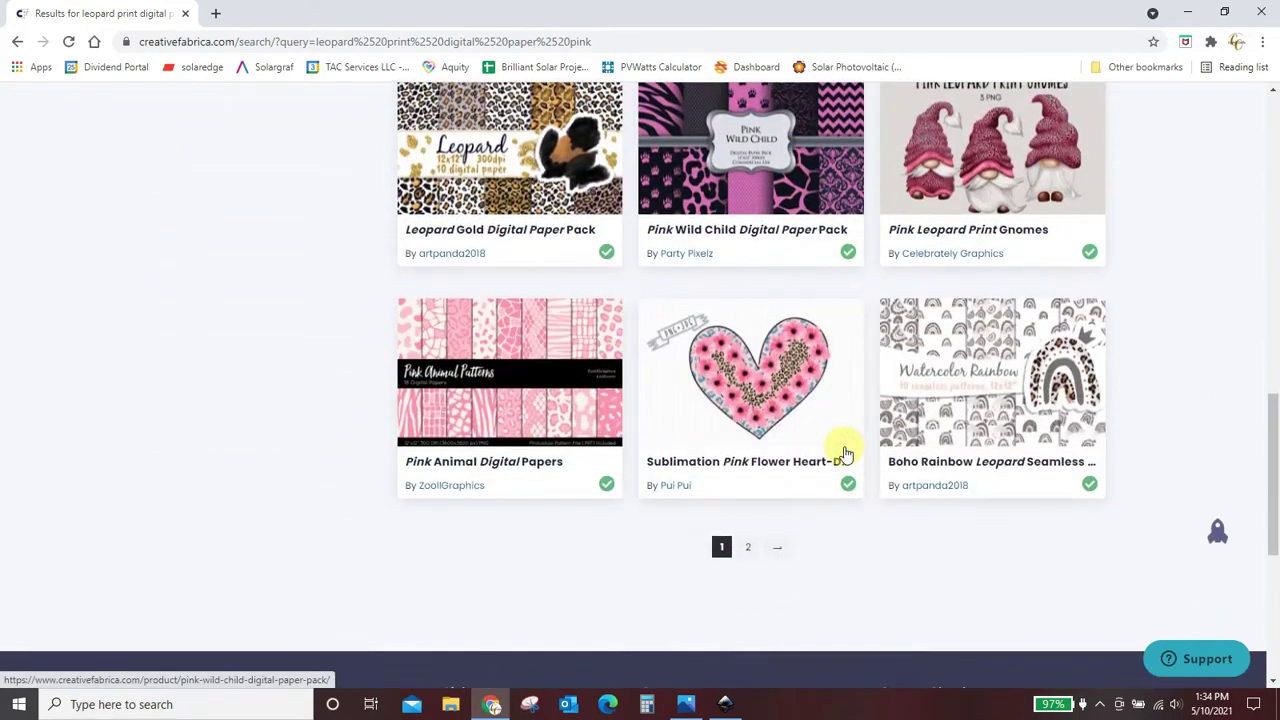
scroll(820, 445, up, 3)
scroll(820, 445, up, 2)
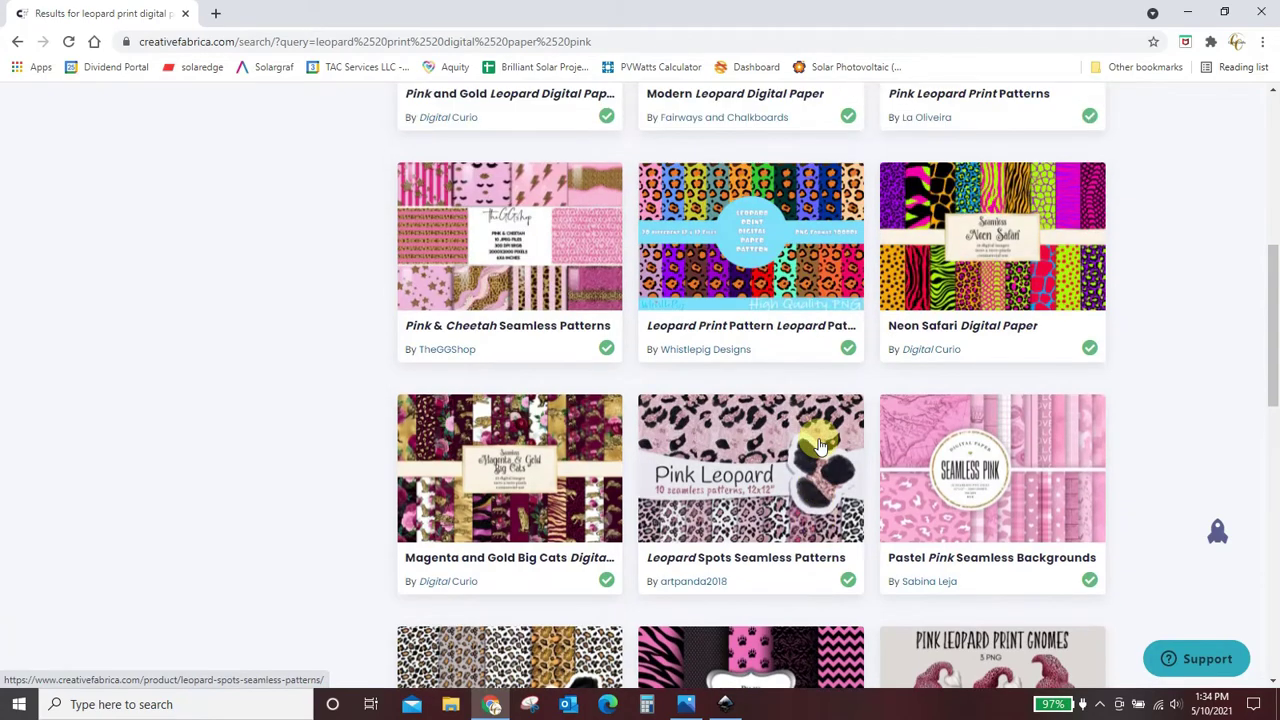
scroll(820, 445, up, 2)
scroll(820, 445, up, 1)
scroll(820, 445, up, 1)
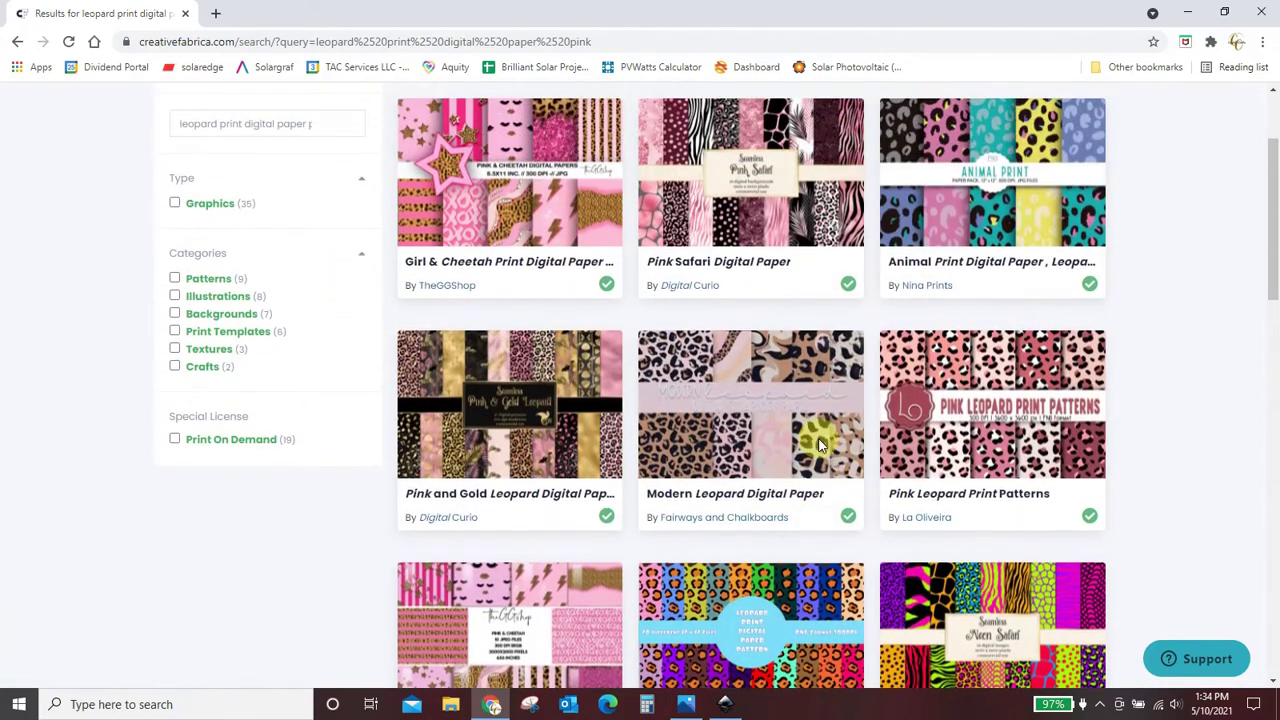
scroll(820, 445, up, 2)
scroll(820, 445, down, 4)
scroll(790, 443, down, 6)
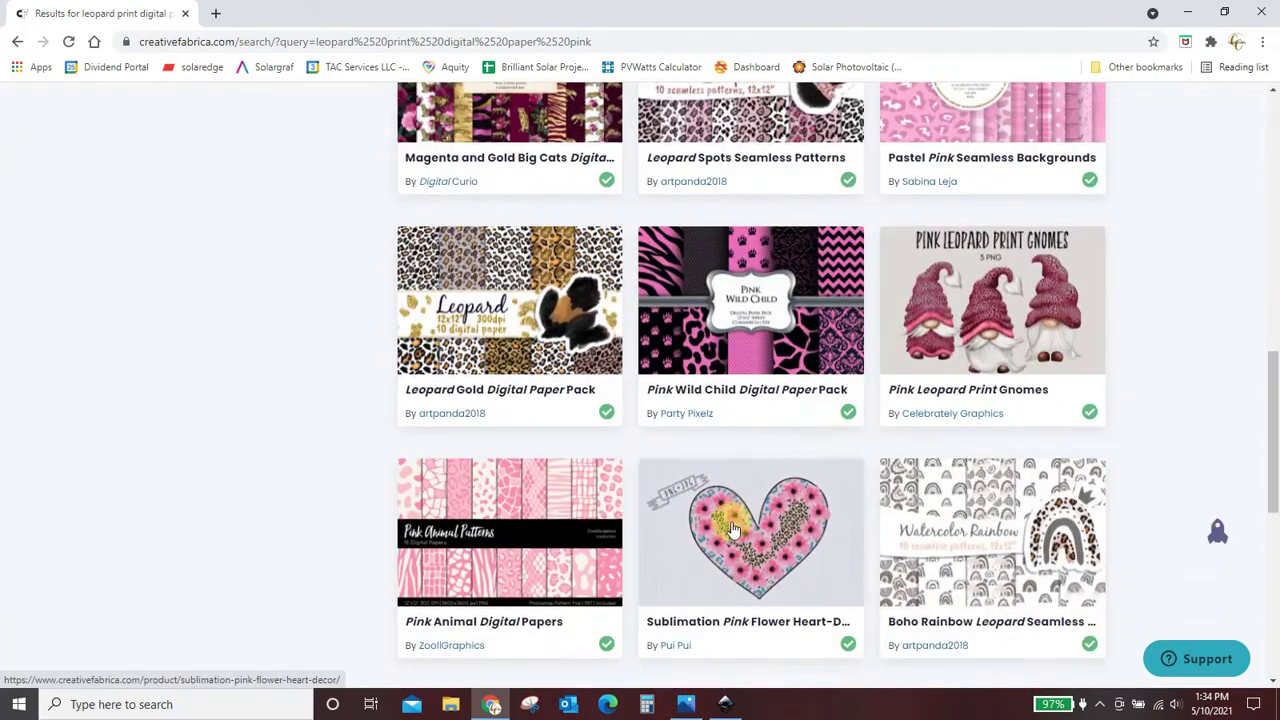
scroll(720, 515, down, 2)
Step: Browse the second page of leopard results, then return to page 1
click(748, 467)
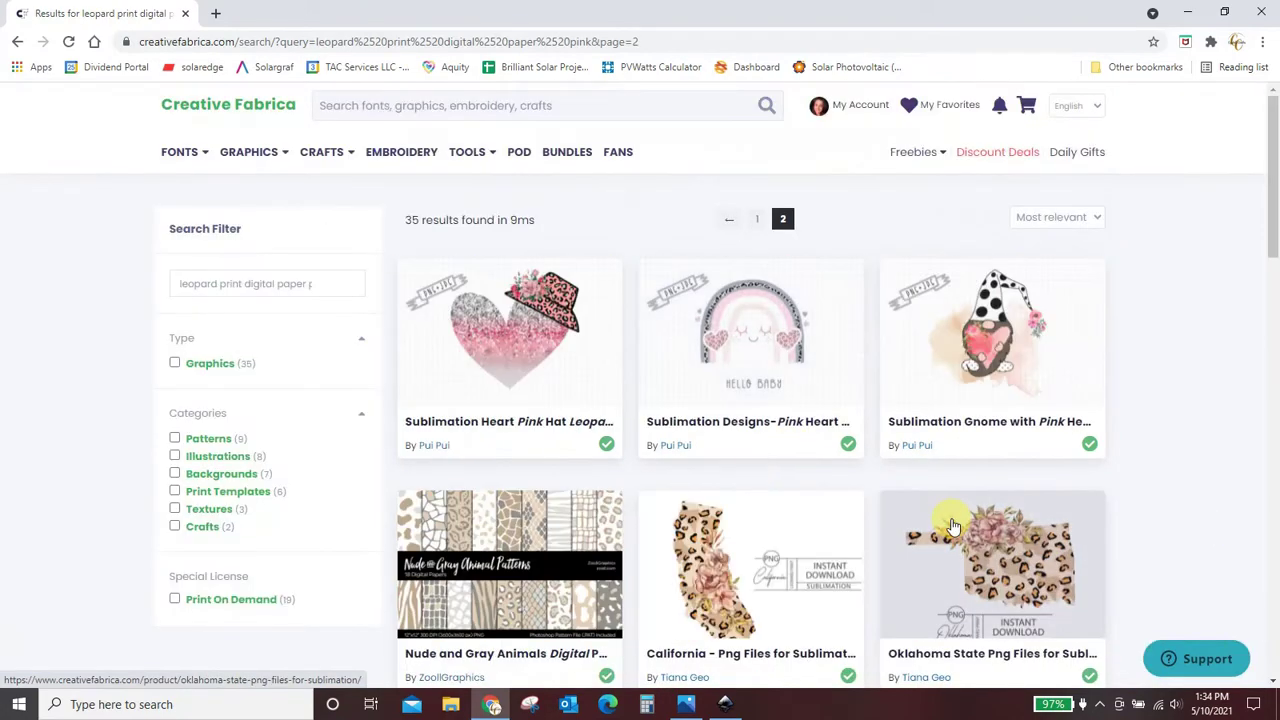
scroll(900, 460, down, 2)
scroll(953, 525, down, 4)
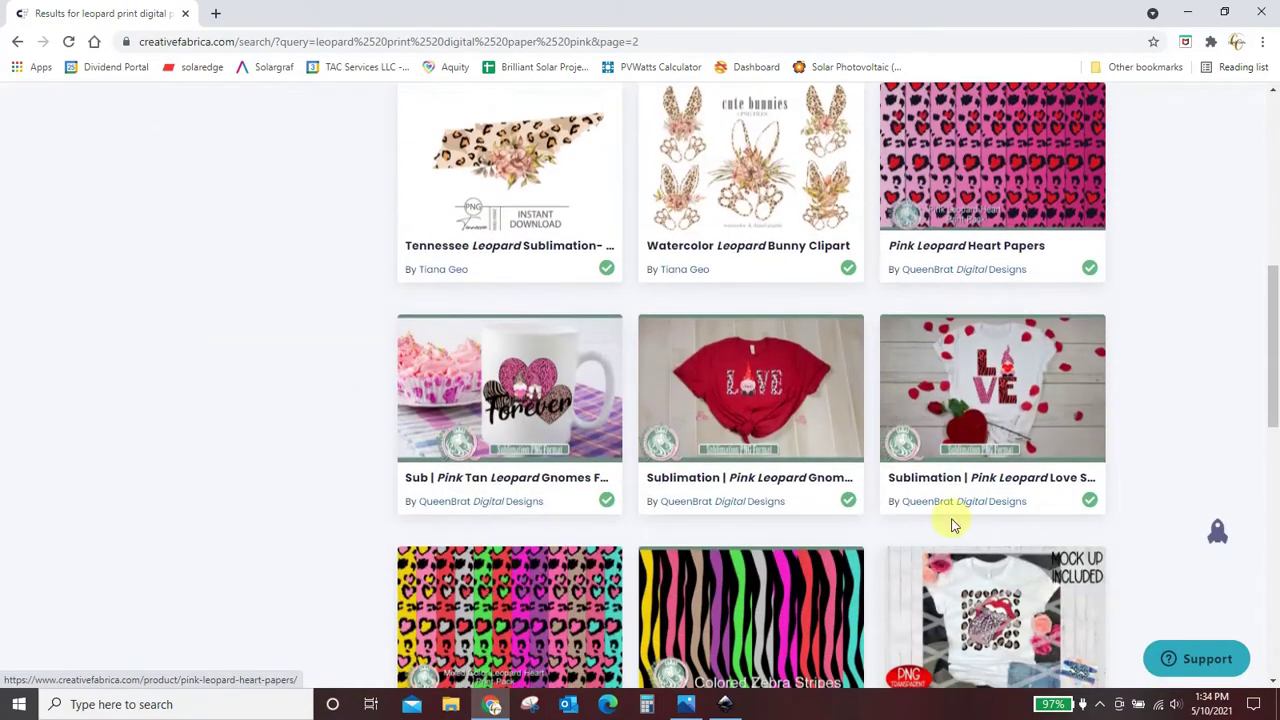
scroll(953, 525, down, 4)
click(753, 627)
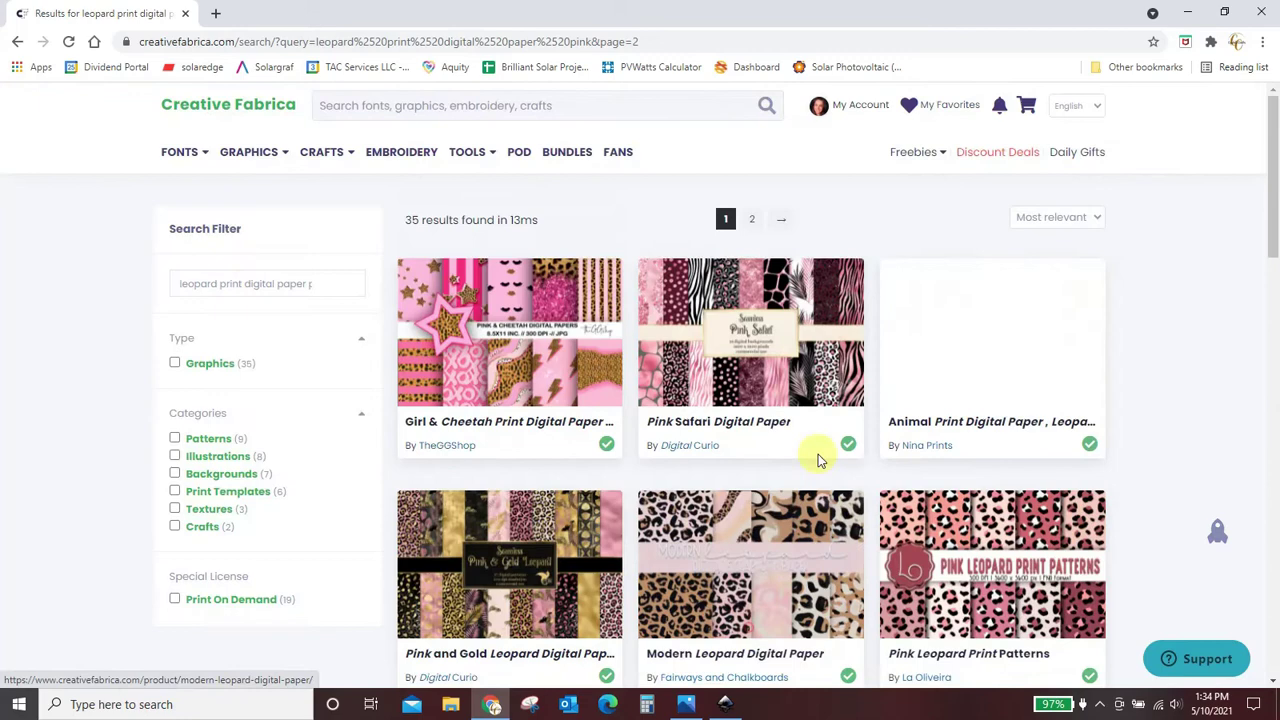
Step: Search for 'animal print digital paper pin' and scroll through the results
click(563, 109)
text(an)
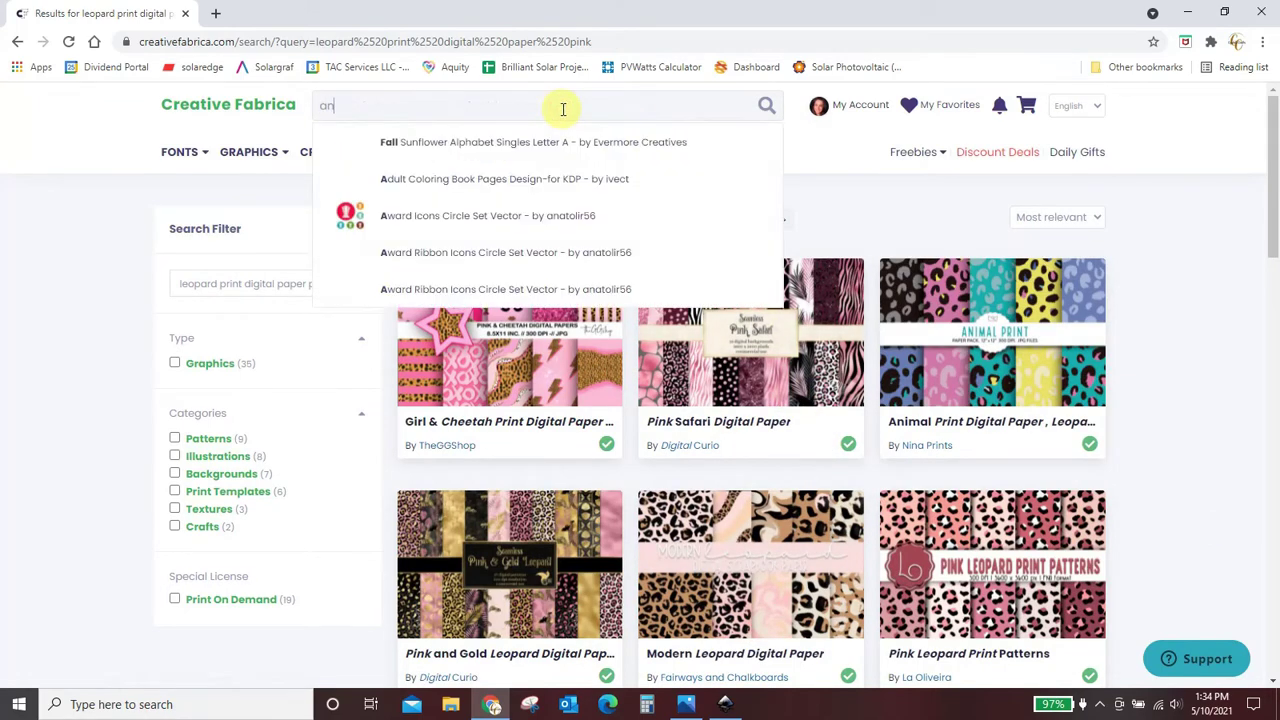
text(imal print dig)
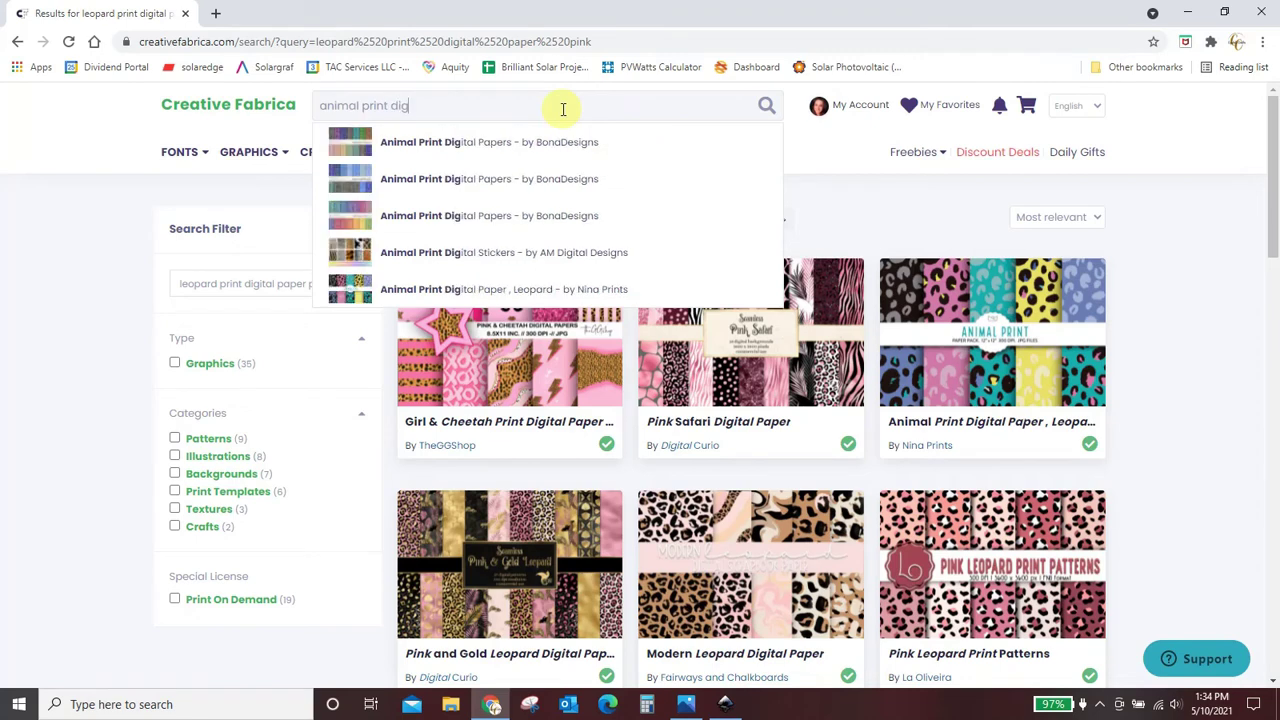
text(ital paper pin)
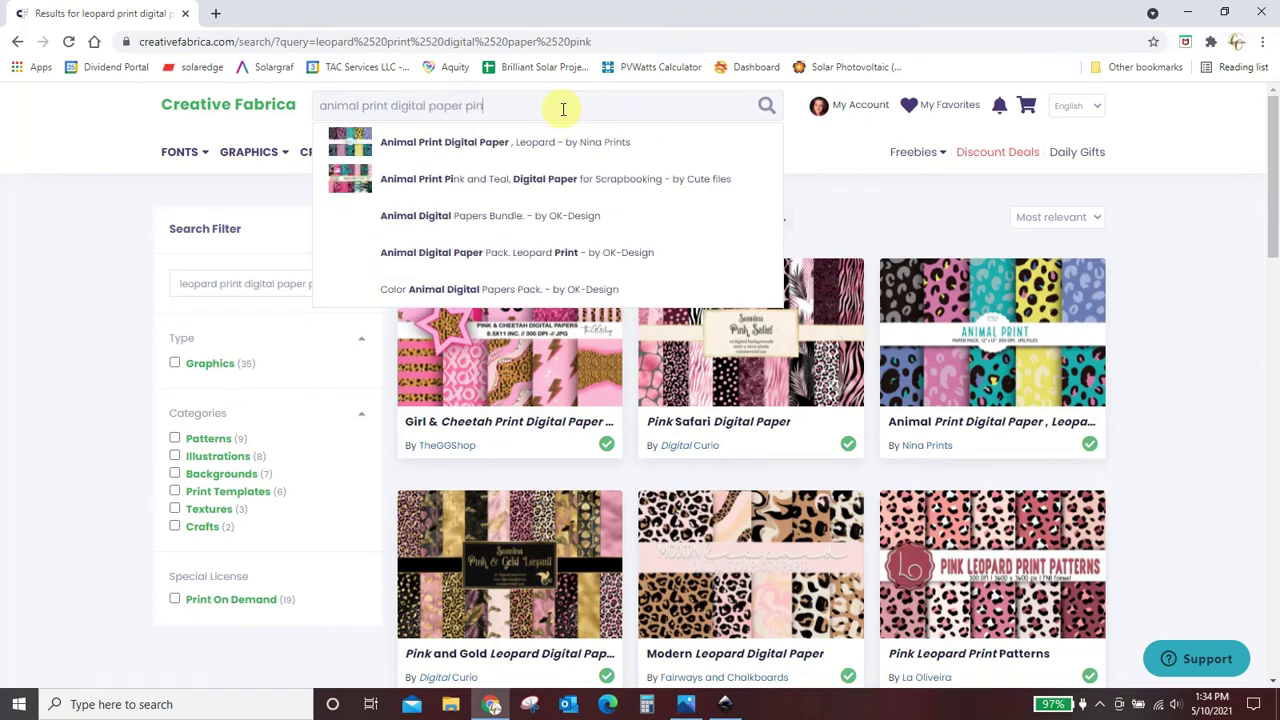
key(Return)
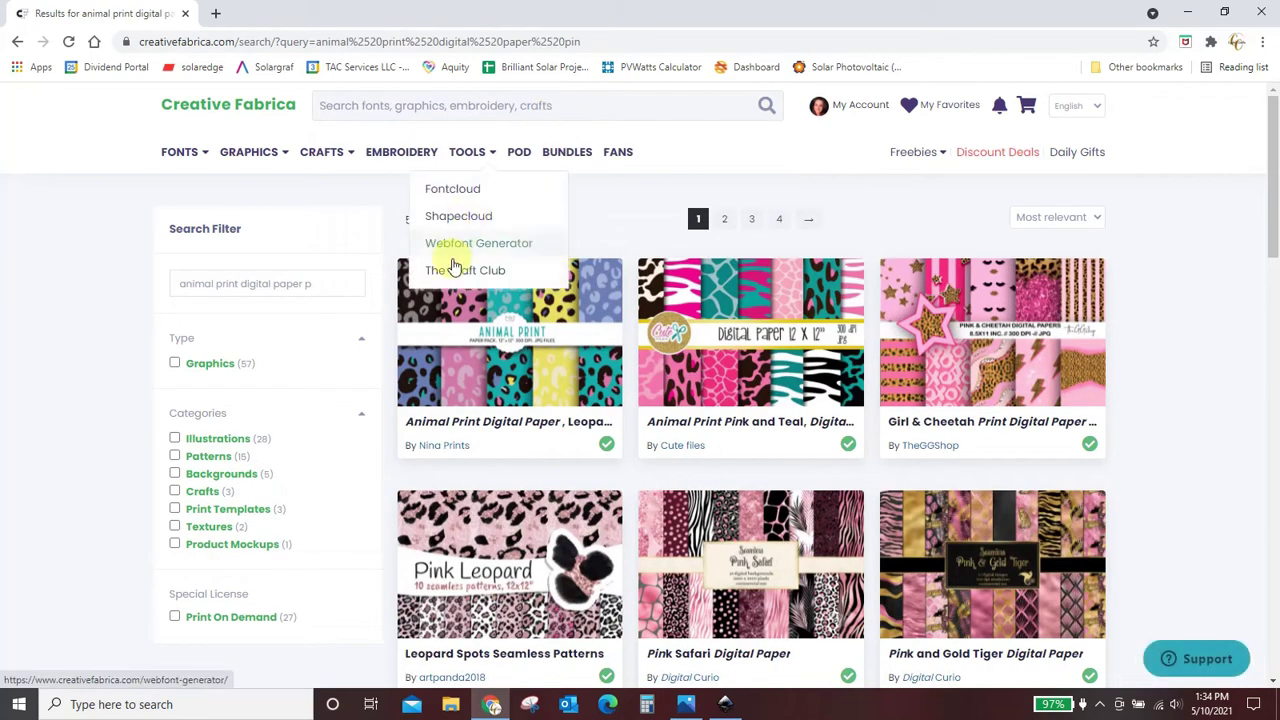
scroll(700, 440, down, 2)
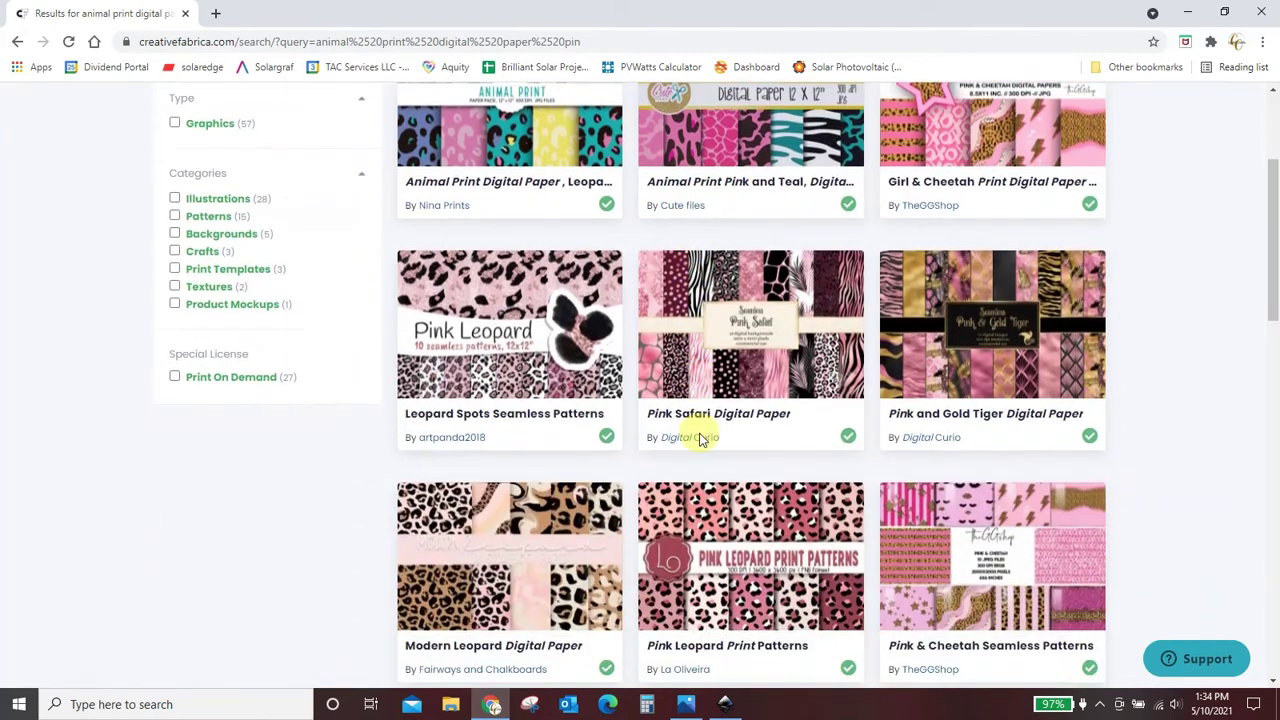
scroll(700, 440, down, 2)
scroll(700, 440, down, 2)
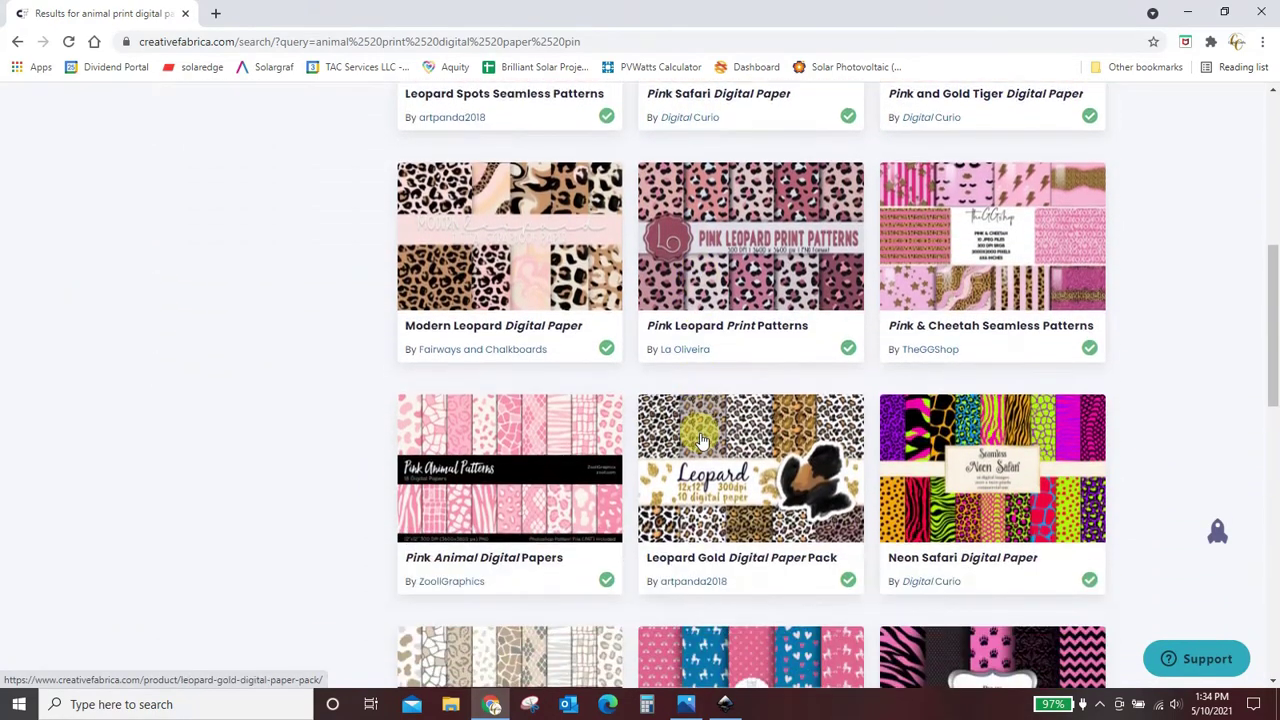
scroll(700, 440, down, 3)
scroll(700, 440, down, 2)
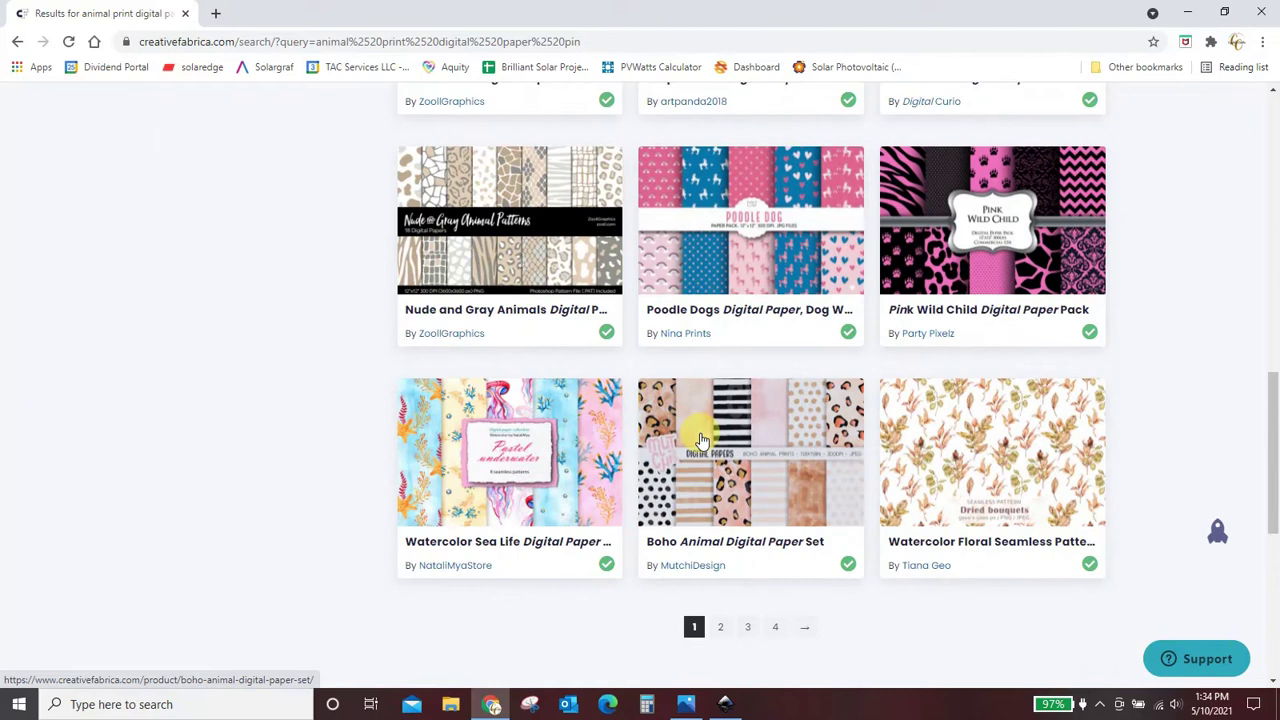
scroll(790, 435, down, 2)
Step: Open the Boho Animal Digital Paper Set and compare it with the reference background
click(800, 393)
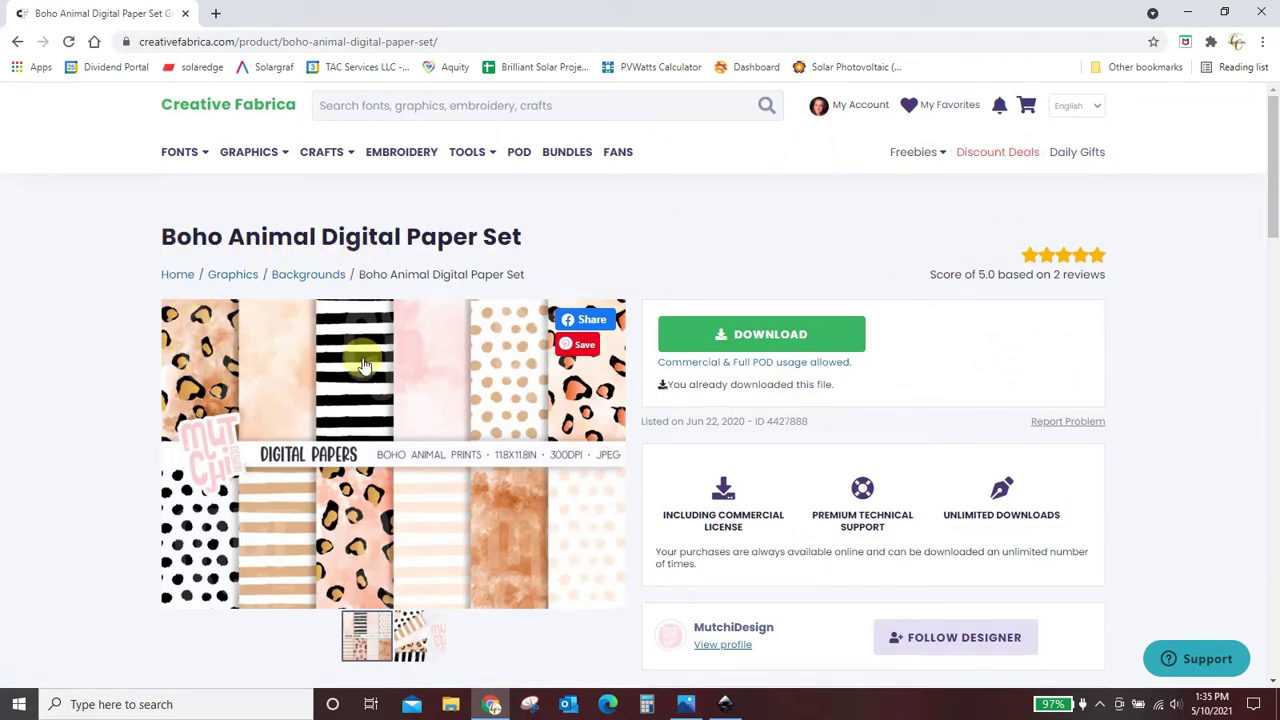
mouse_move(393, 453)
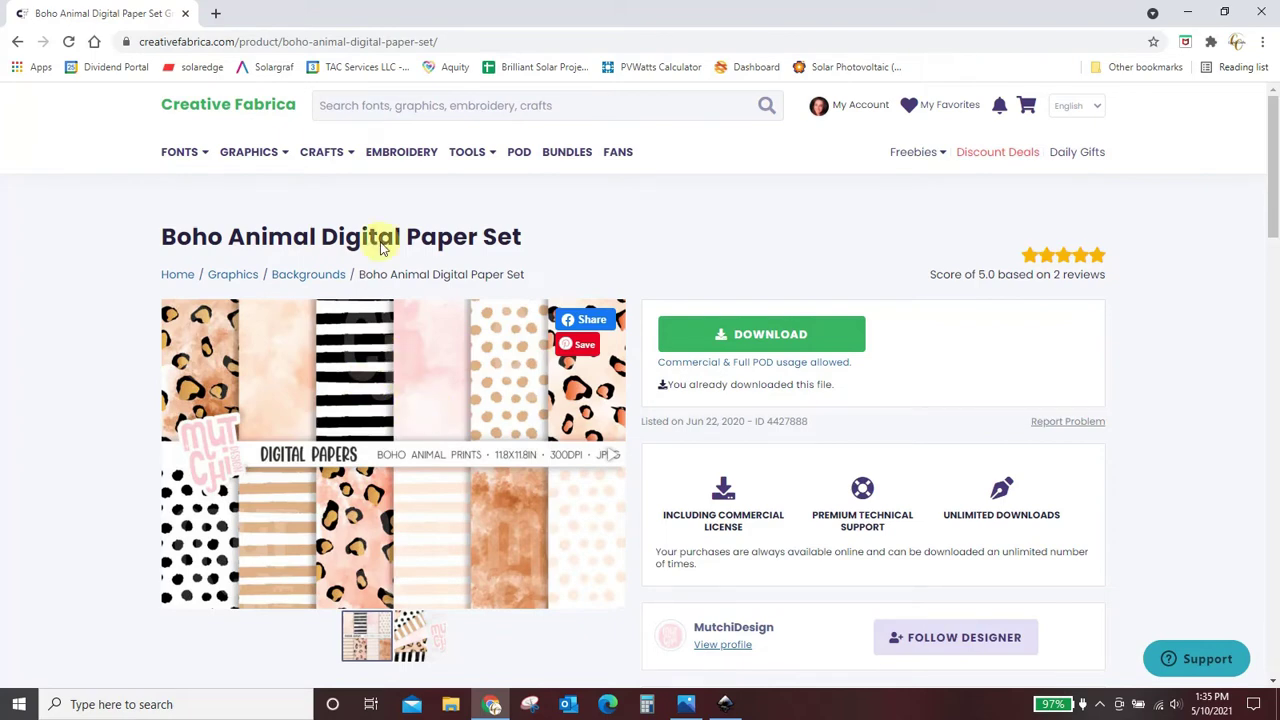
click(686, 704)
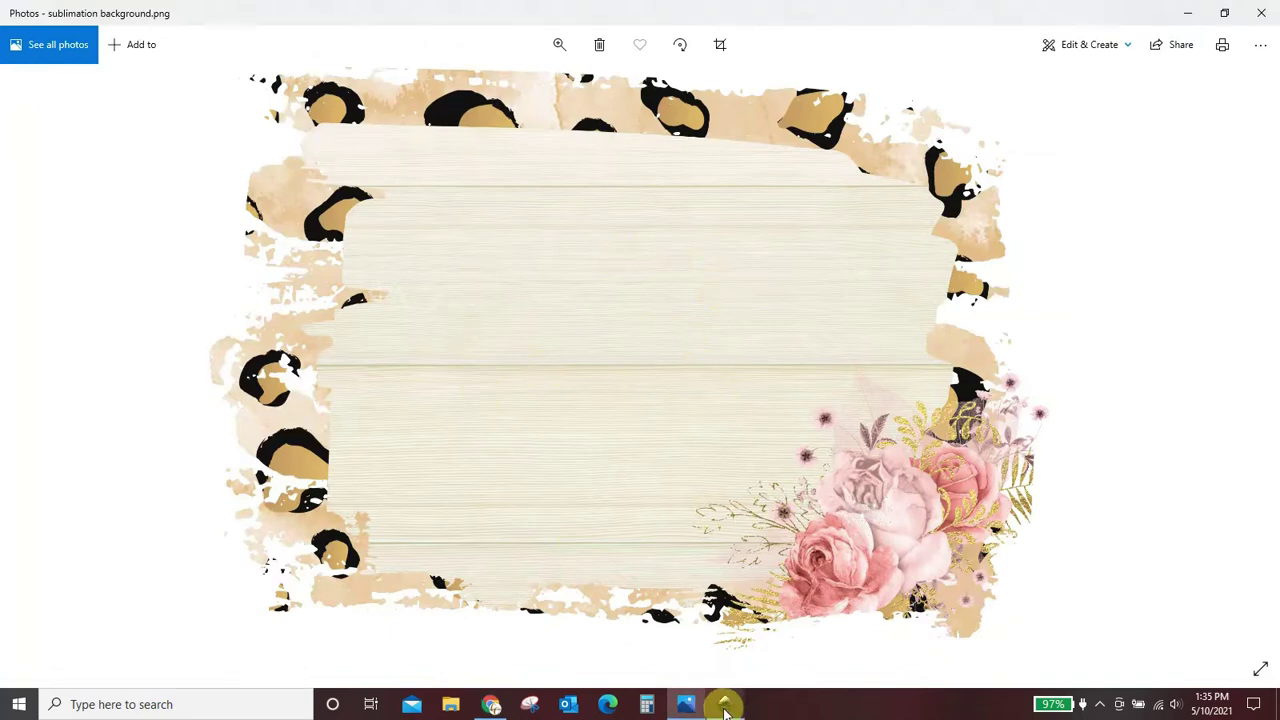
click(491, 704)
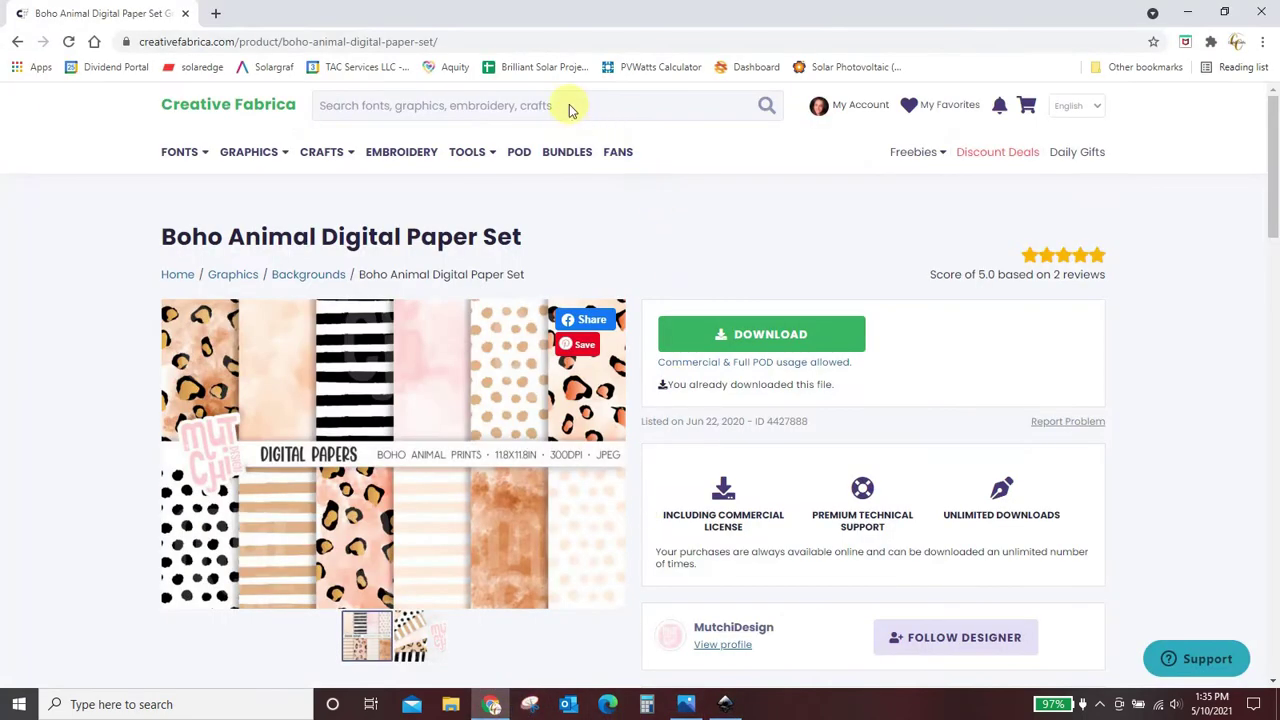
Step: Search for 'wood digital paper' and browse the first page of wood textures
text(wood digi)
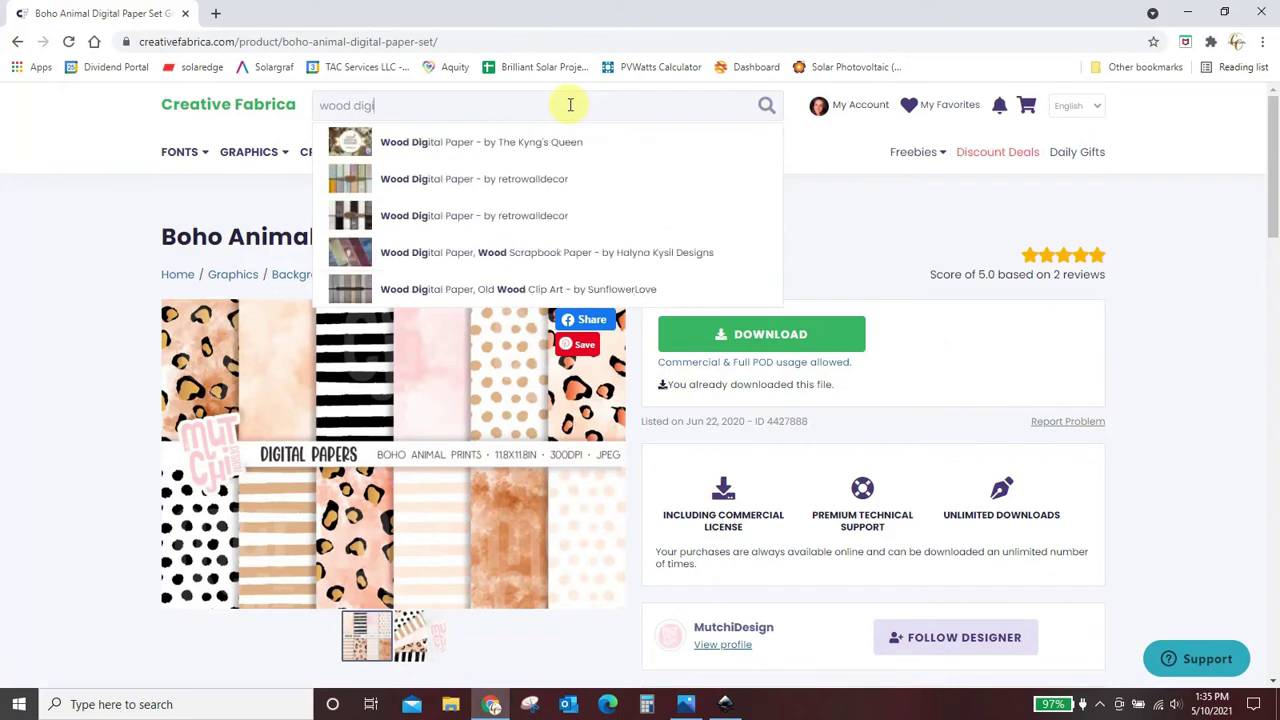
text(tal p)
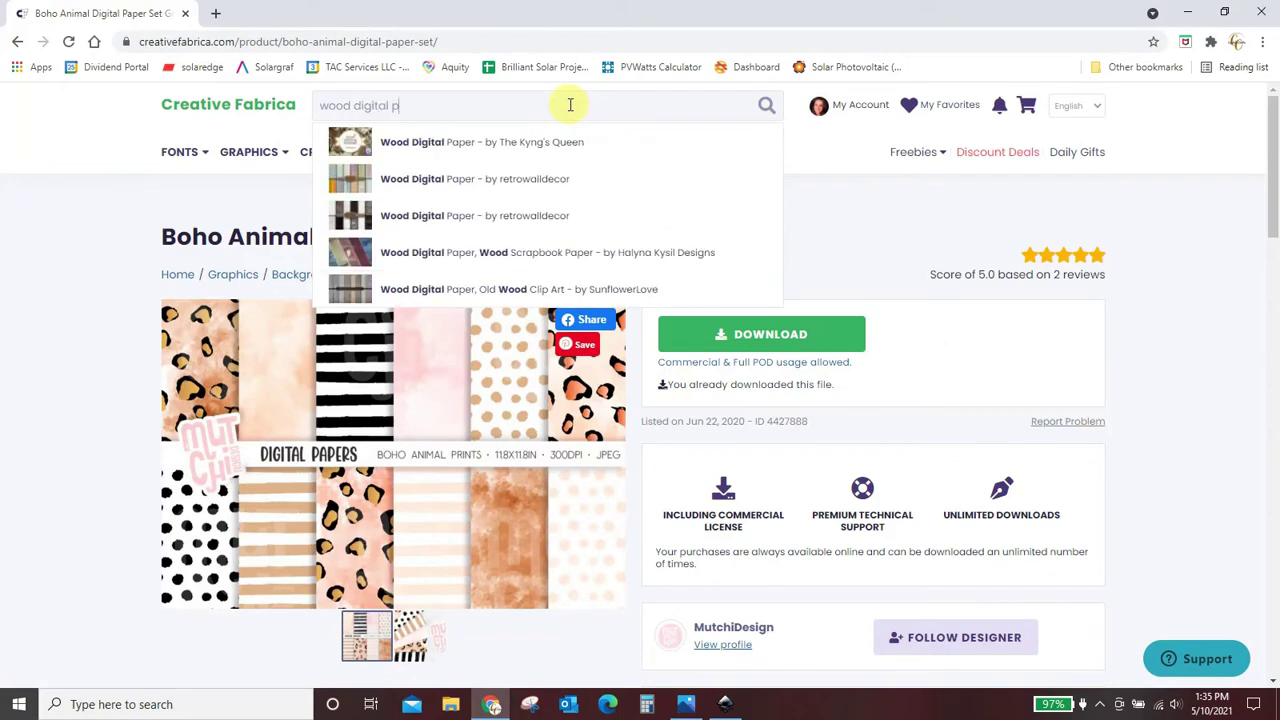
text(aper)
key(Return)
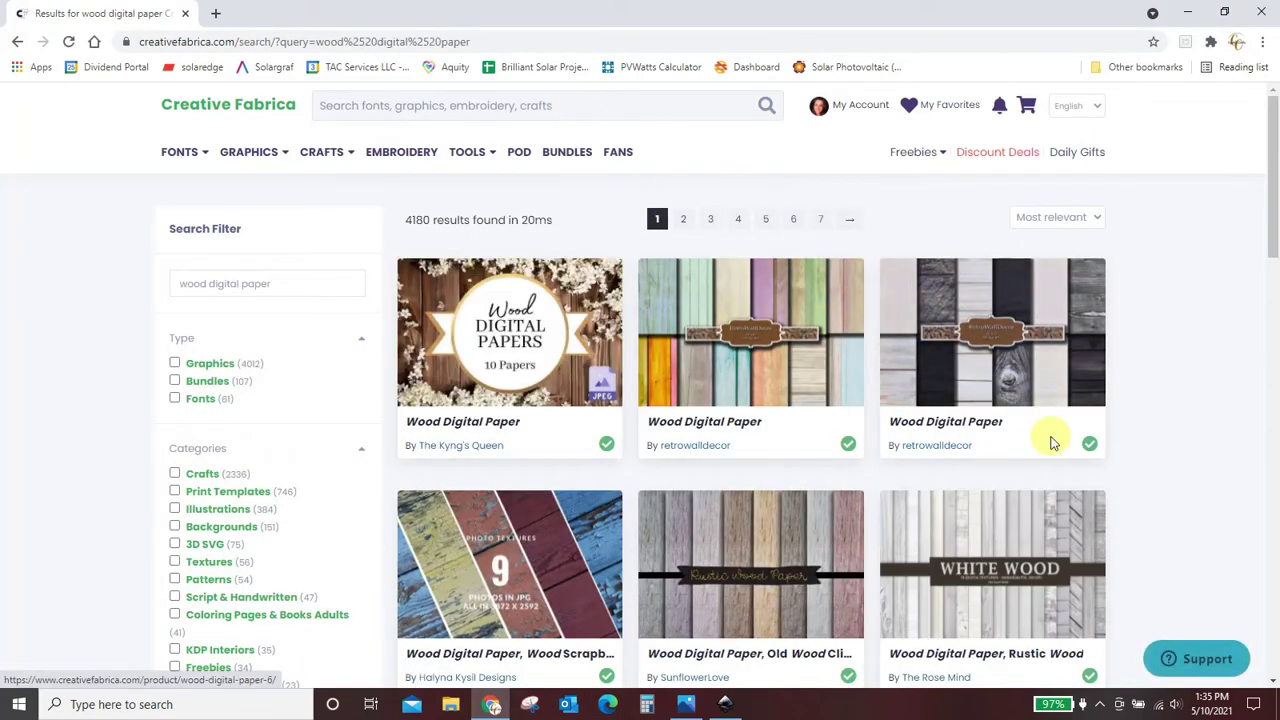
scroll(1051, 440, down, 1)
scroll(1051, 440, down, 2)
scroll(1051, 440, down, 3)
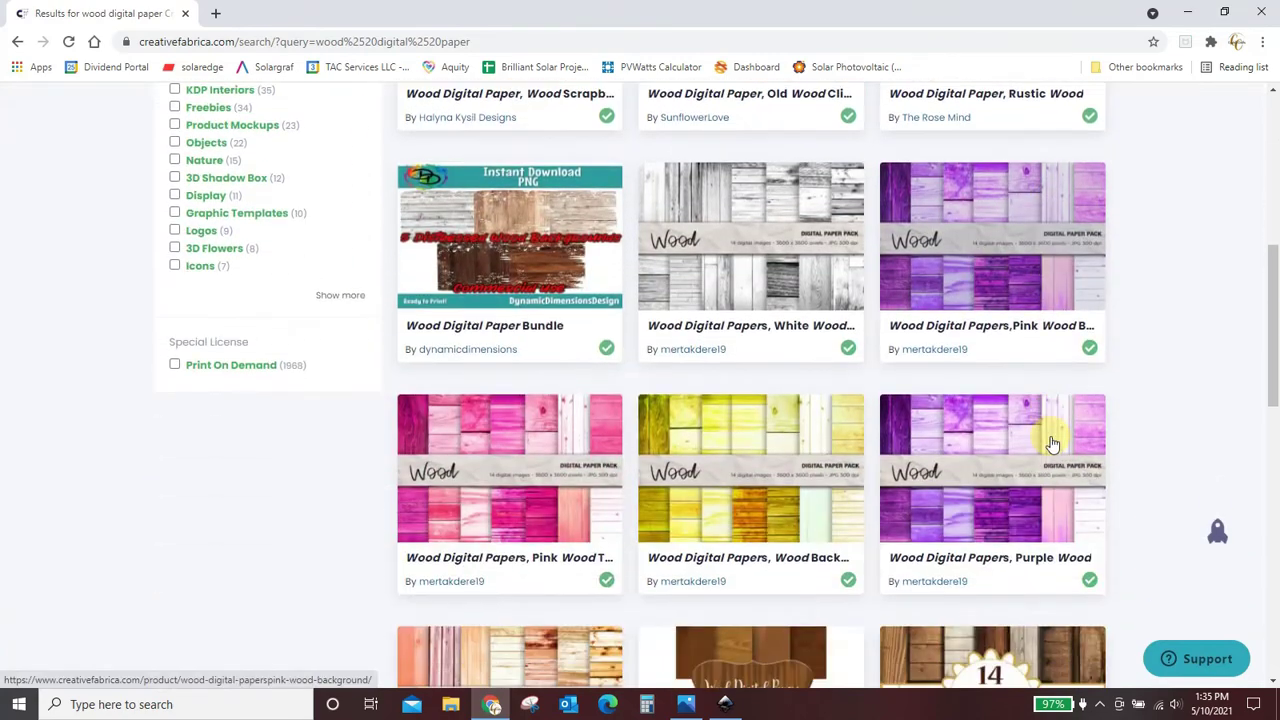
scroll(1052, 442, down, 1)
scroll(1052, 444, down, 2)
scroll(1052, 444, down, 1)
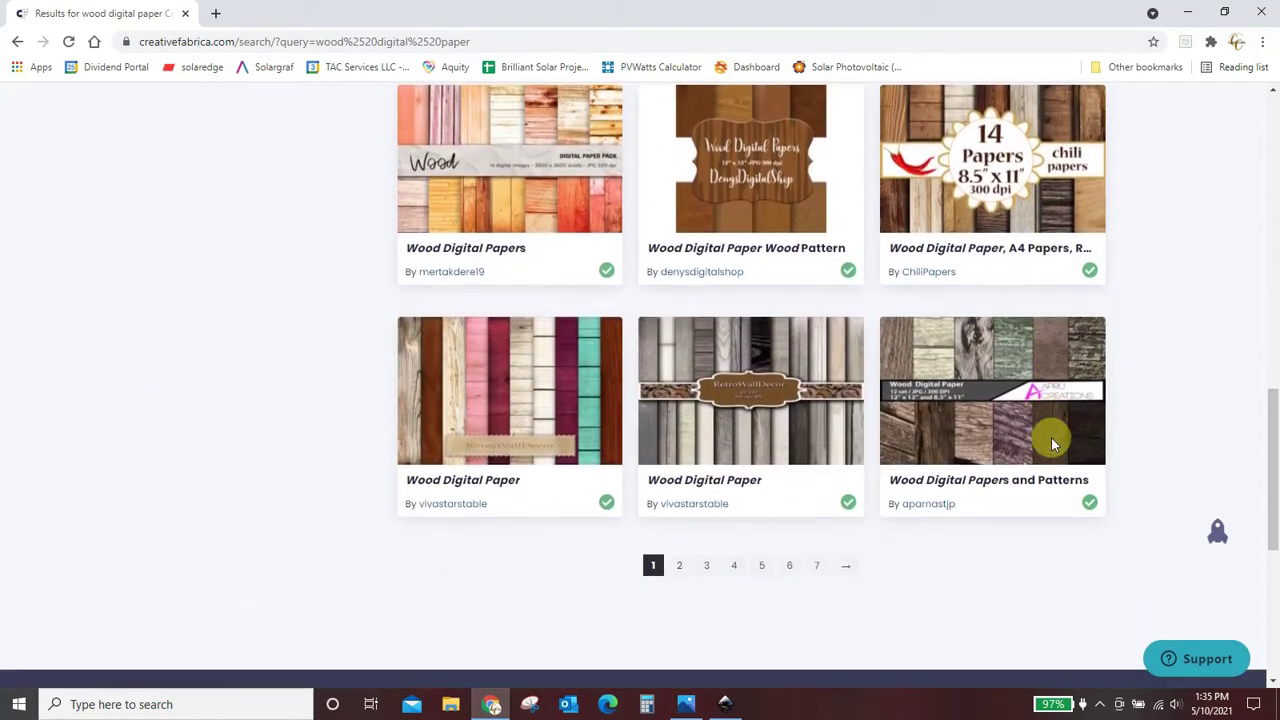
scroll(1052, 444, down, 2)
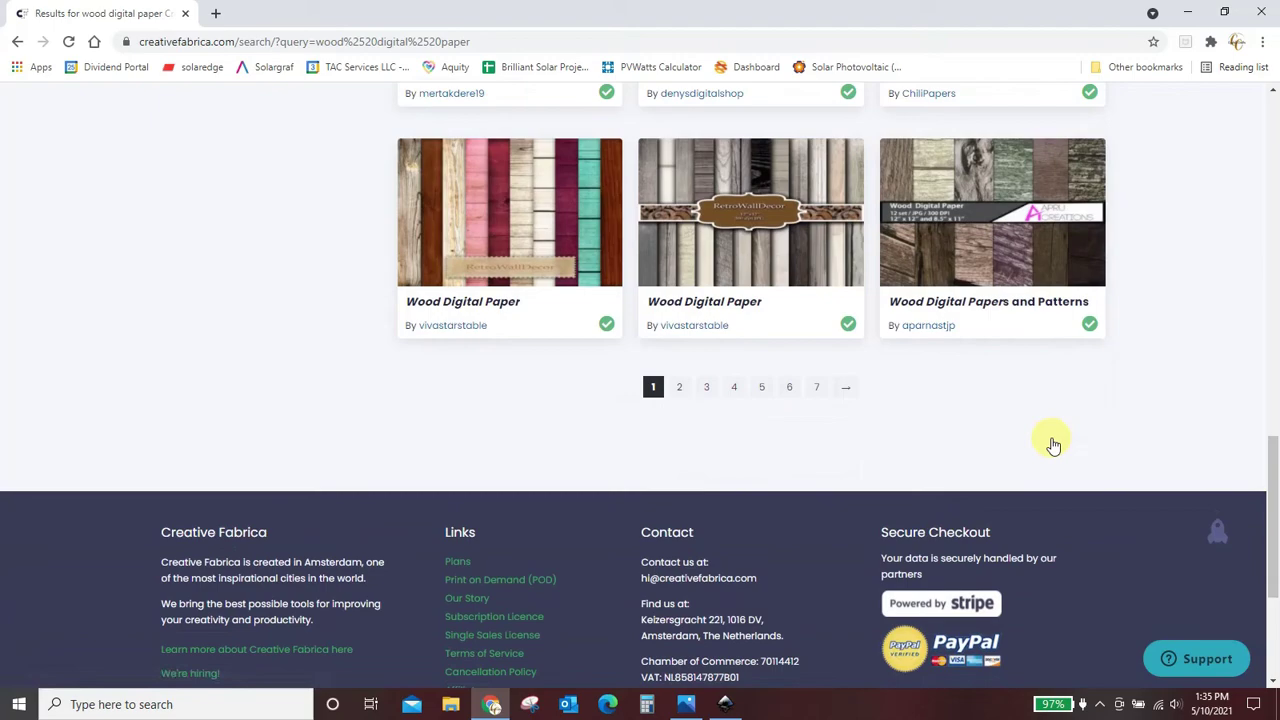
scroll(1052, 445, up, 7)
scroll(1051, 445, up, 2)
scroll(1050, 447, up, 2)
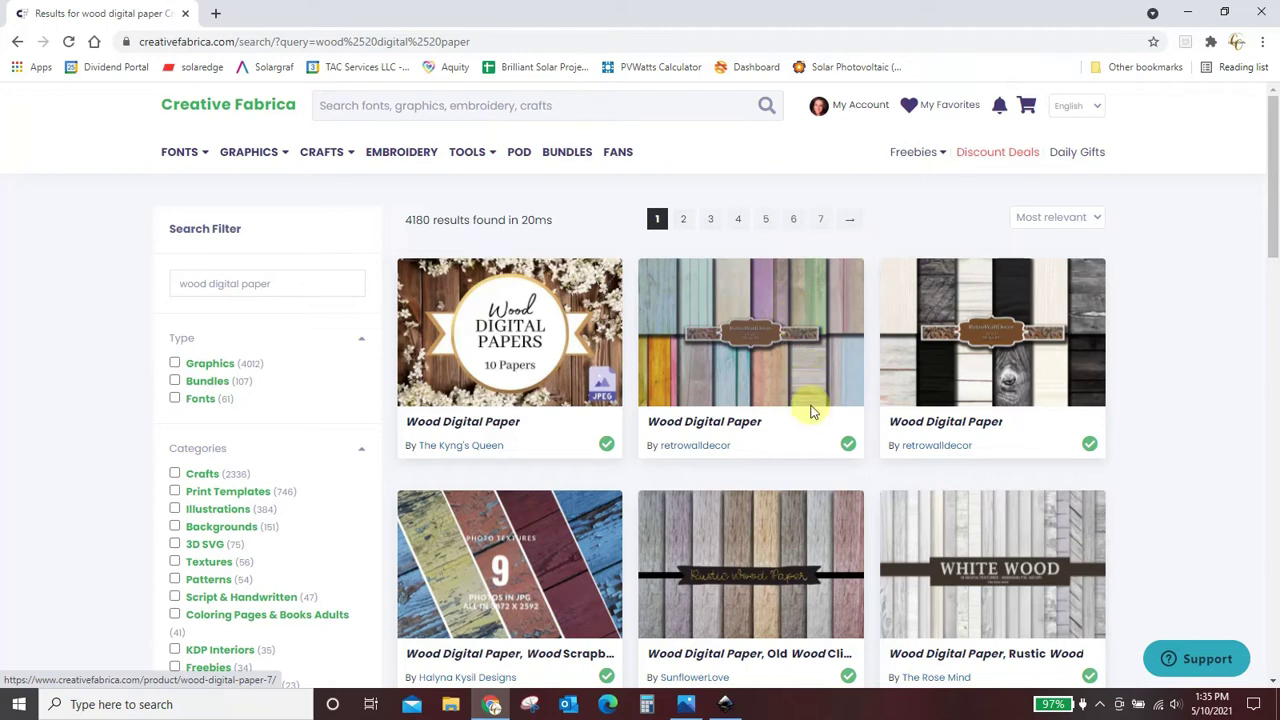
Step: In Inkscape, import a peach leopard image from Desktop > Digital Paper > animal print paper
click(724, 705)
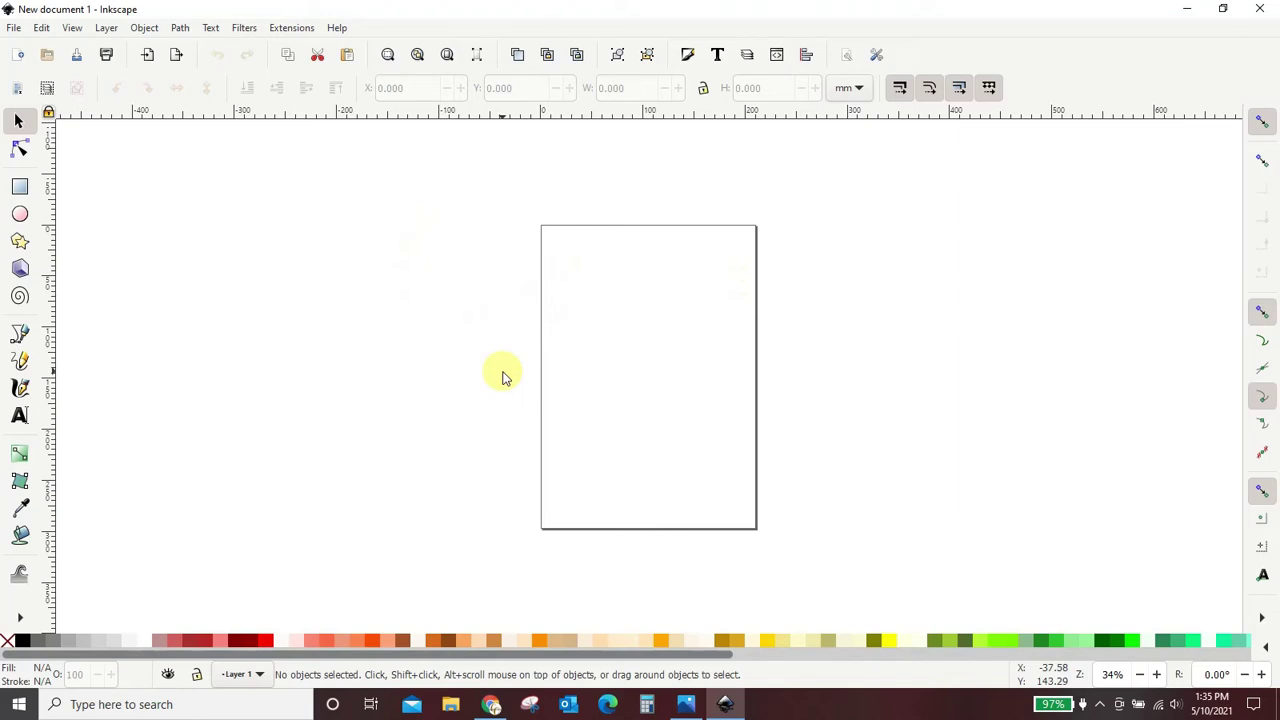
click(14, 29)
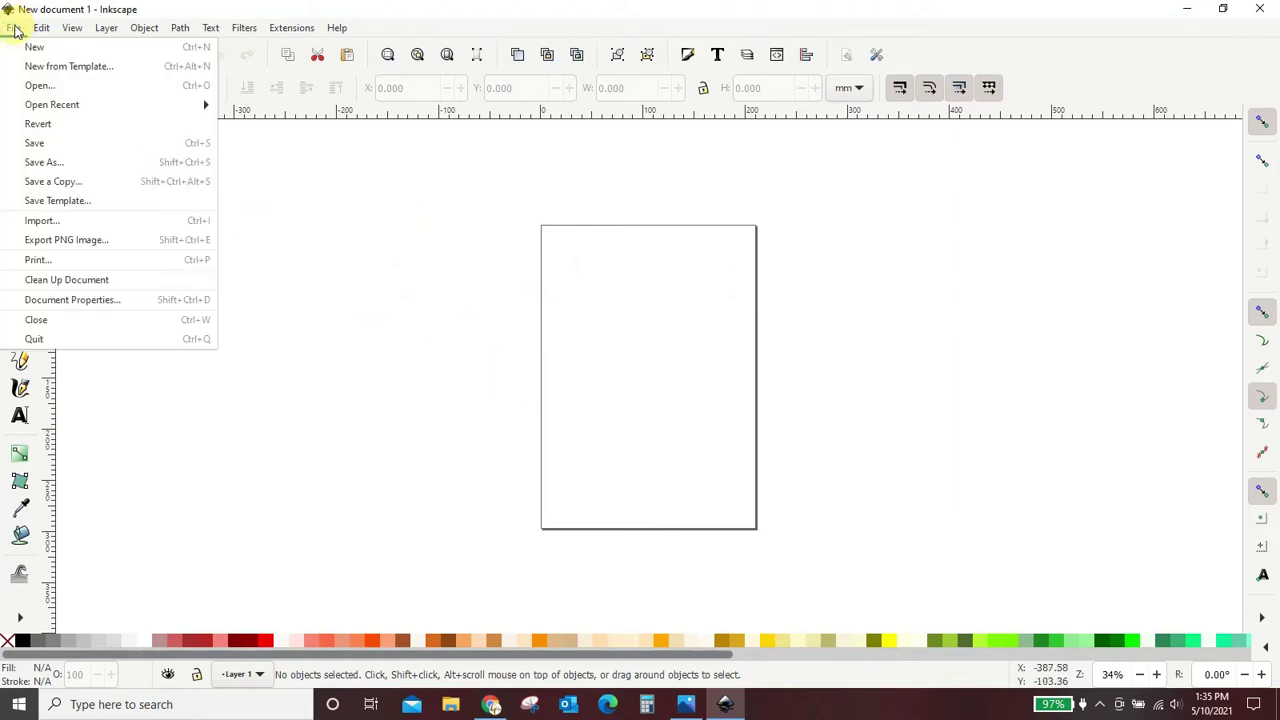
click(24, 226)
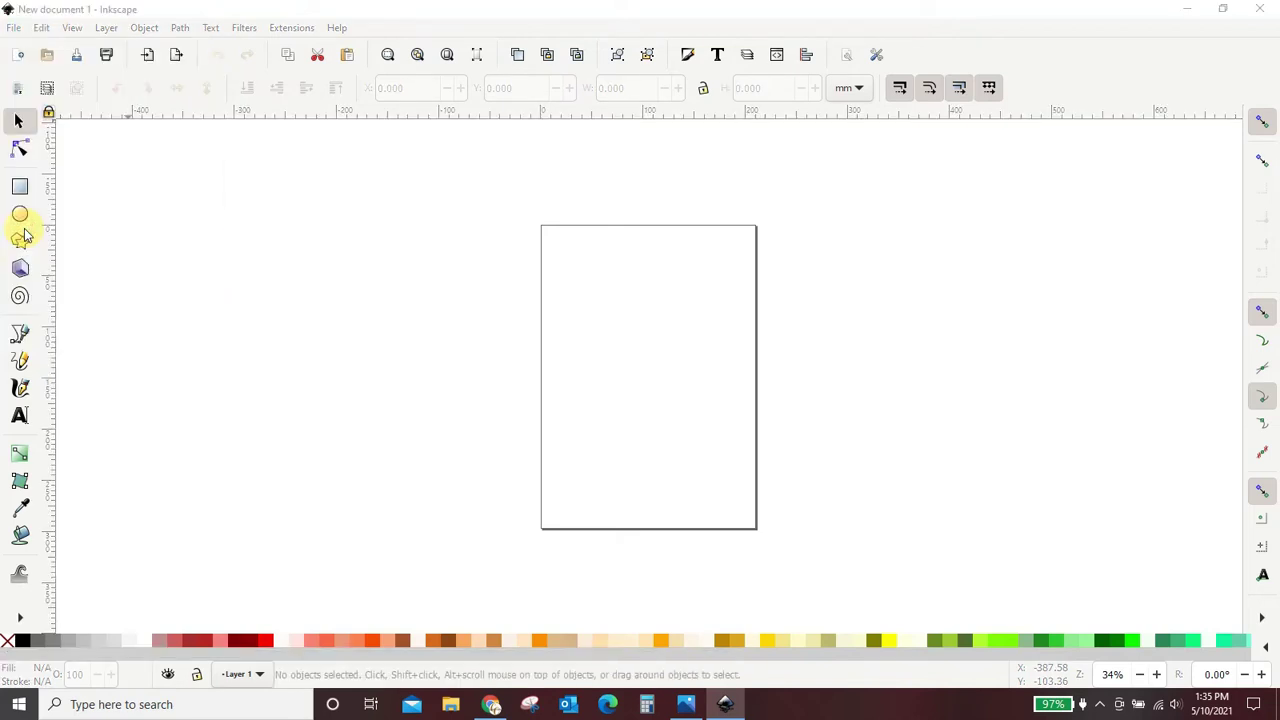
click(705, 315)
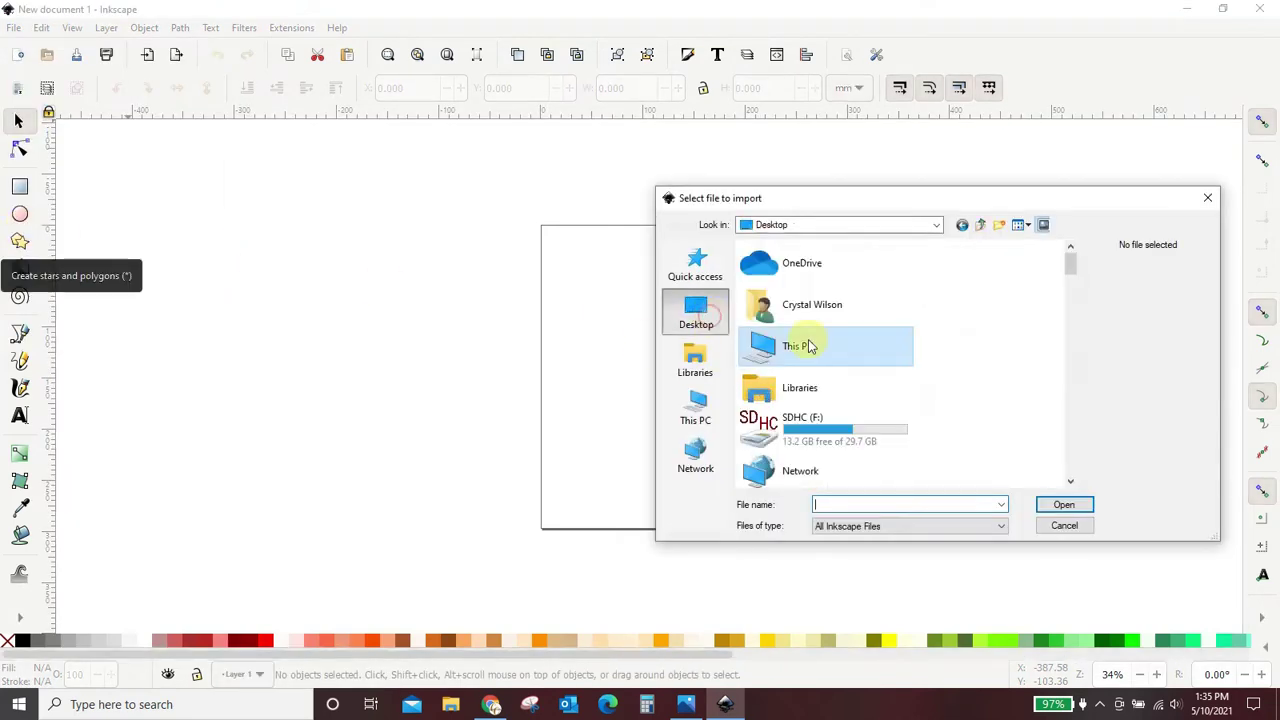
scroll(894, 349, down, 3)
scroll(894, 349, down, 3)
scroll(895, 349, down, 3)
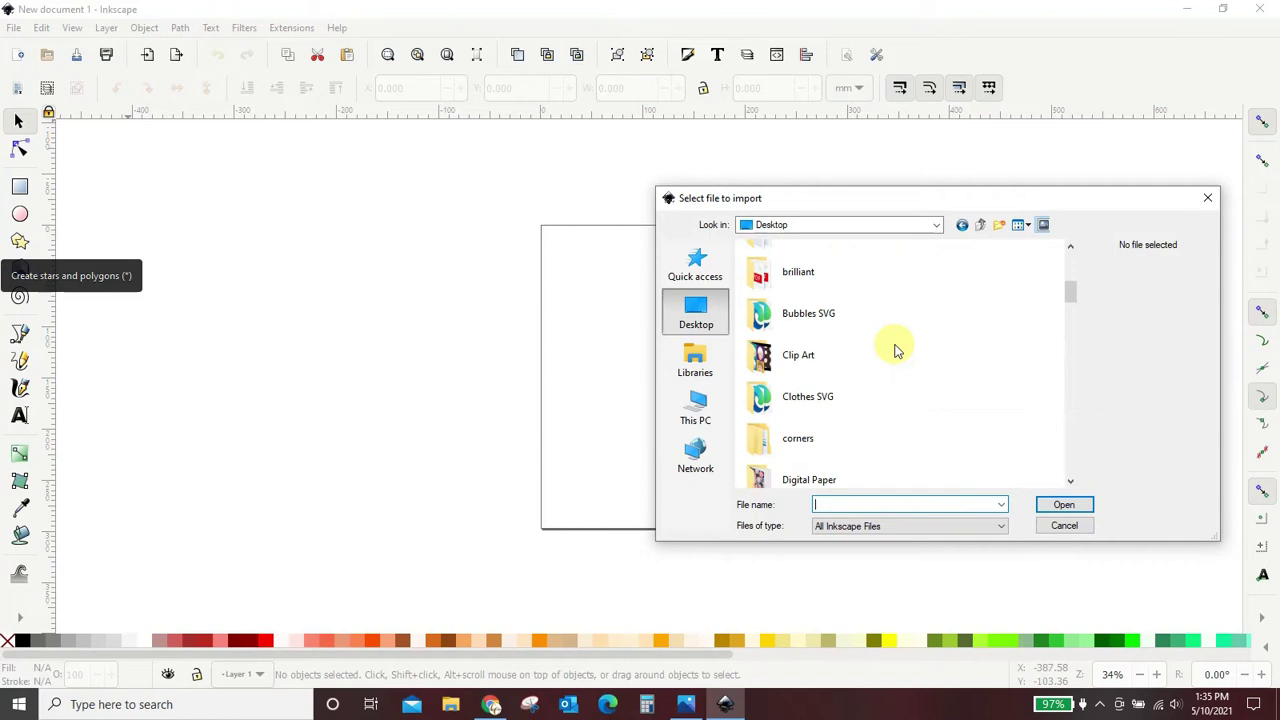
scroll(894, 349, down, 2)
double_click(836, 371)
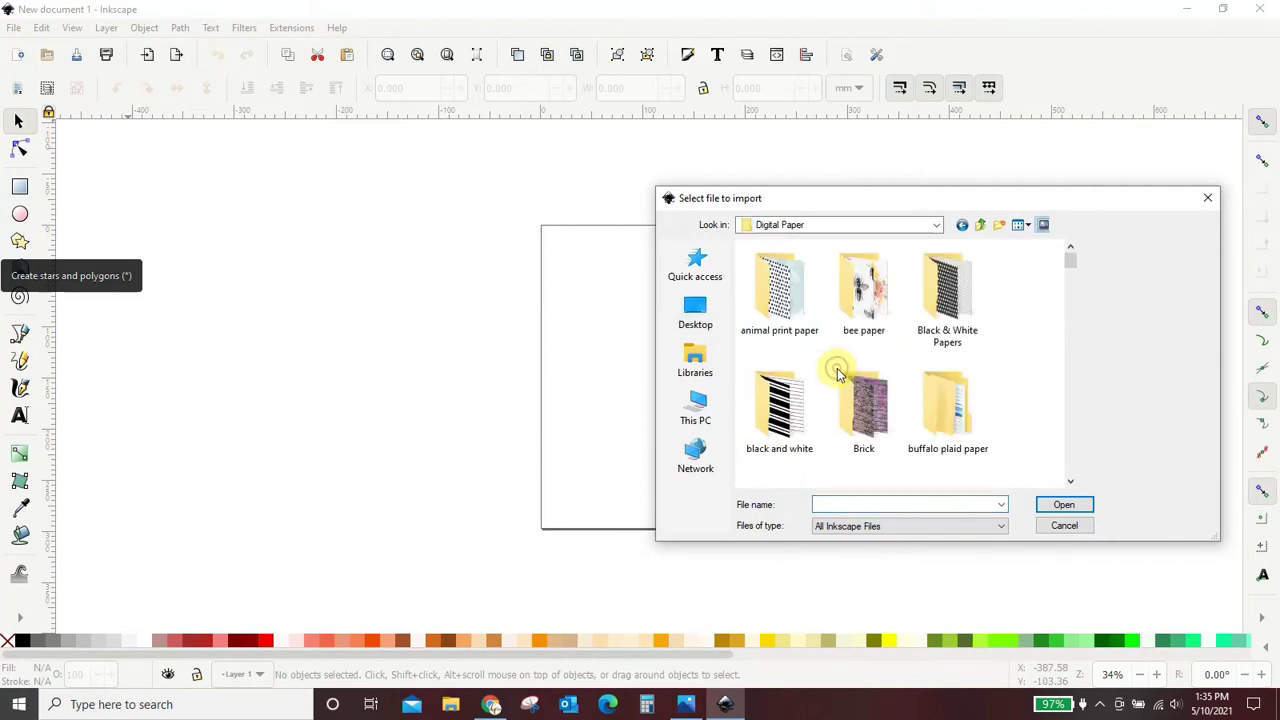
double_click(785, 300)
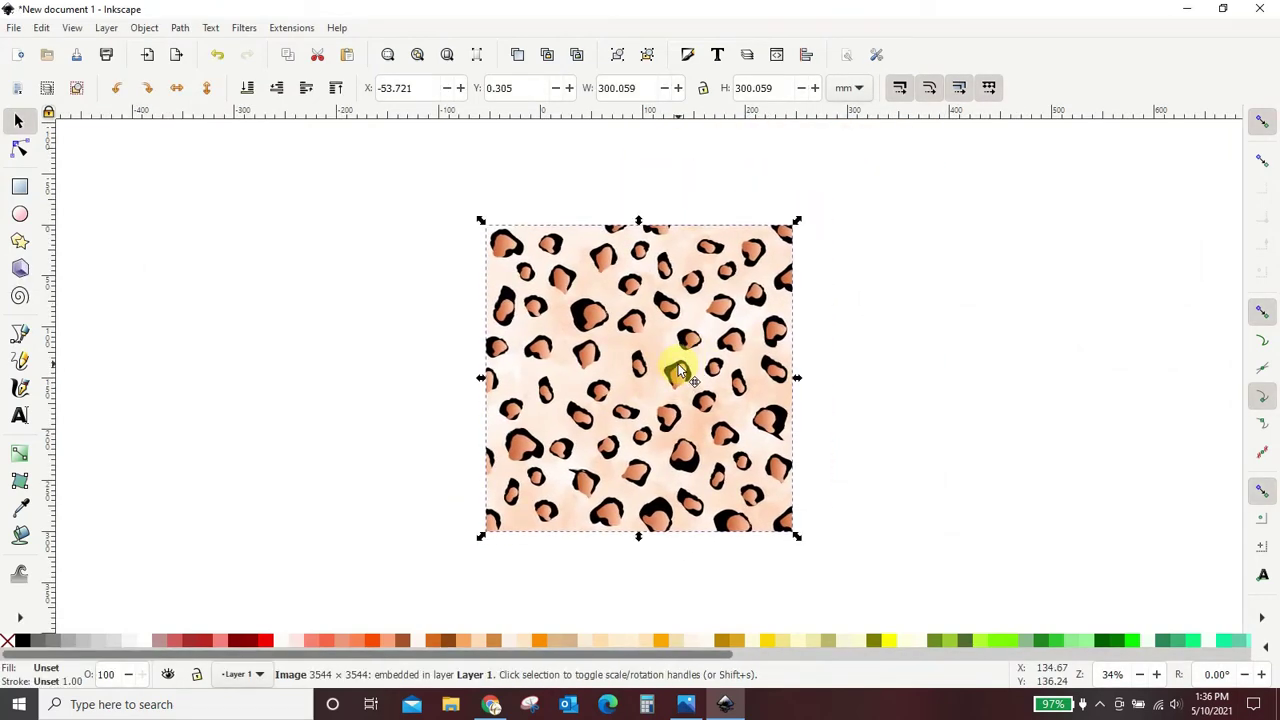
Step: Delete the peach leopard image and import a tan leopard-print file from animal print paper
key(Delete)
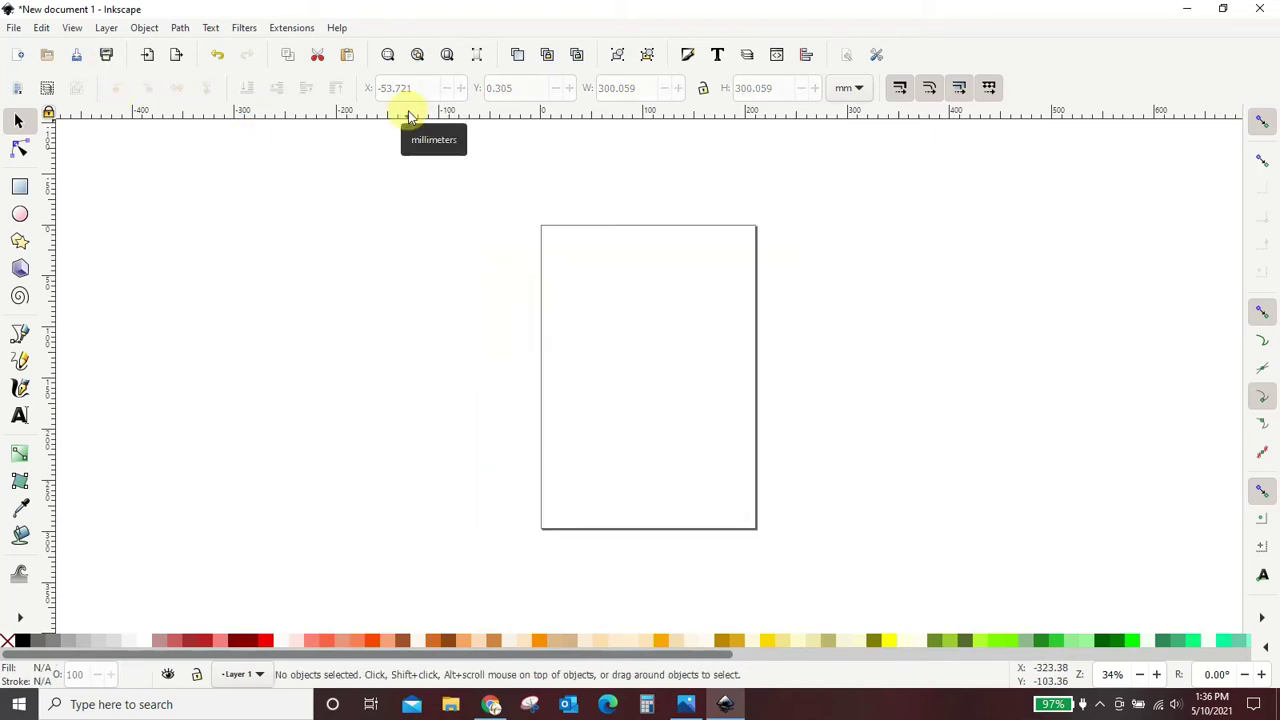
click(13, 28)
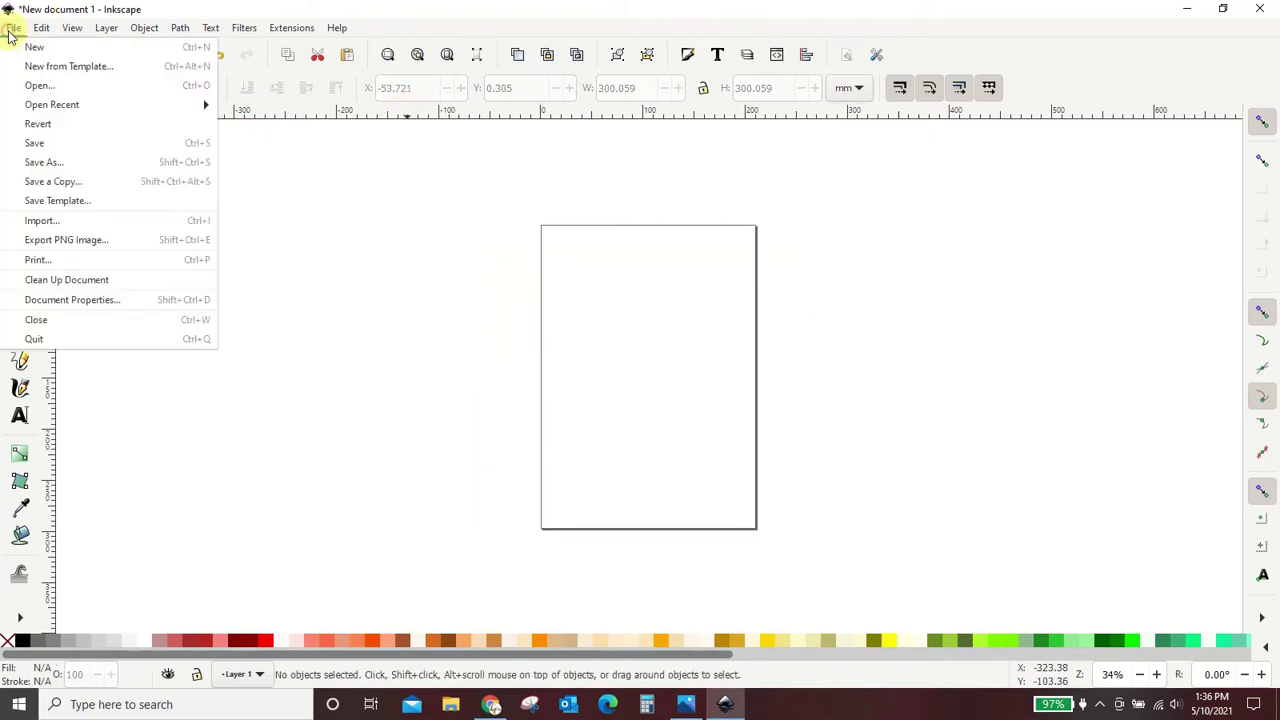
click(20, 220)
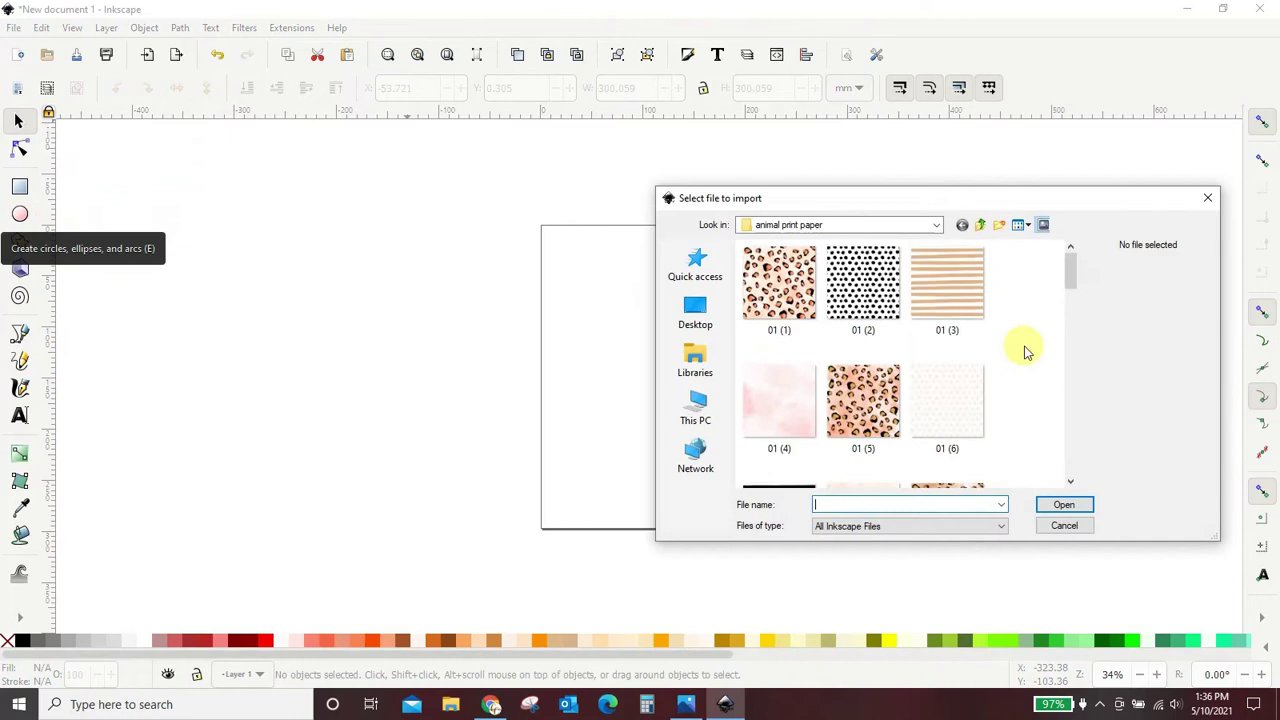
scroll(1023, 349, down, 2)
scroll(973, 350, down, 2)
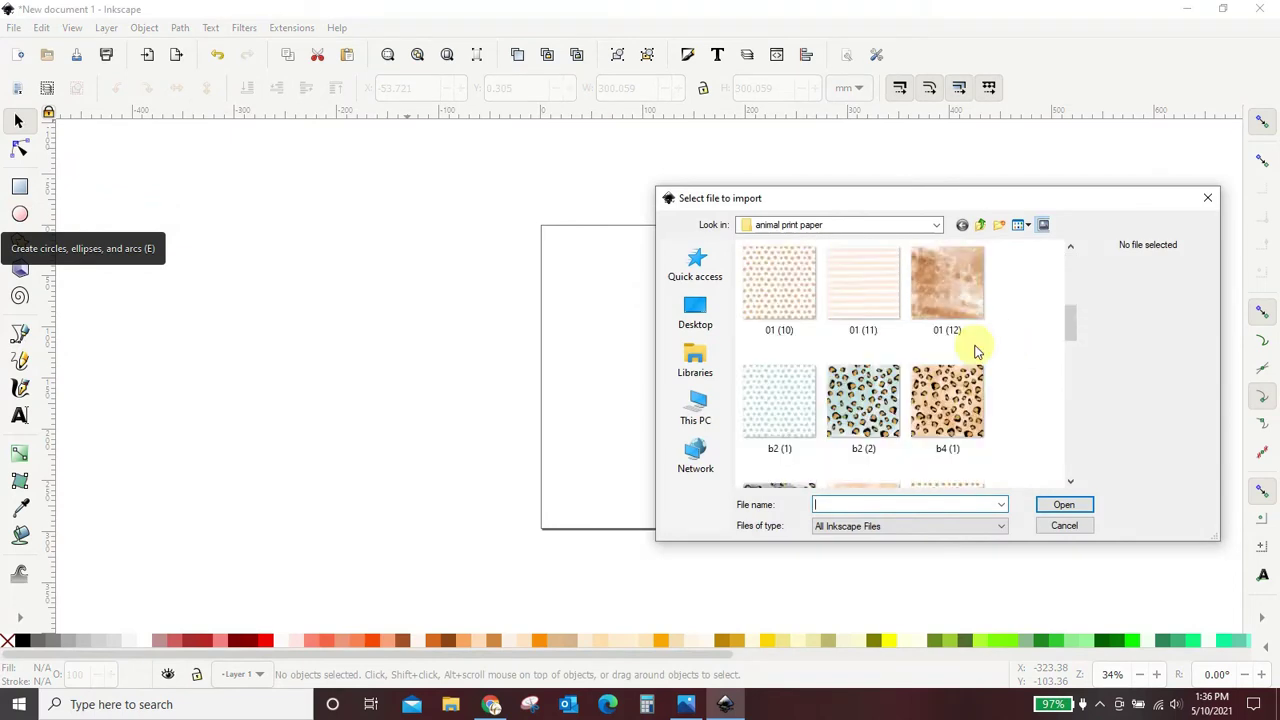
scroll(1005, 375, down, 2)
scroll(1005, 375, down, 2)
scroll(1005, 375, down, 2)
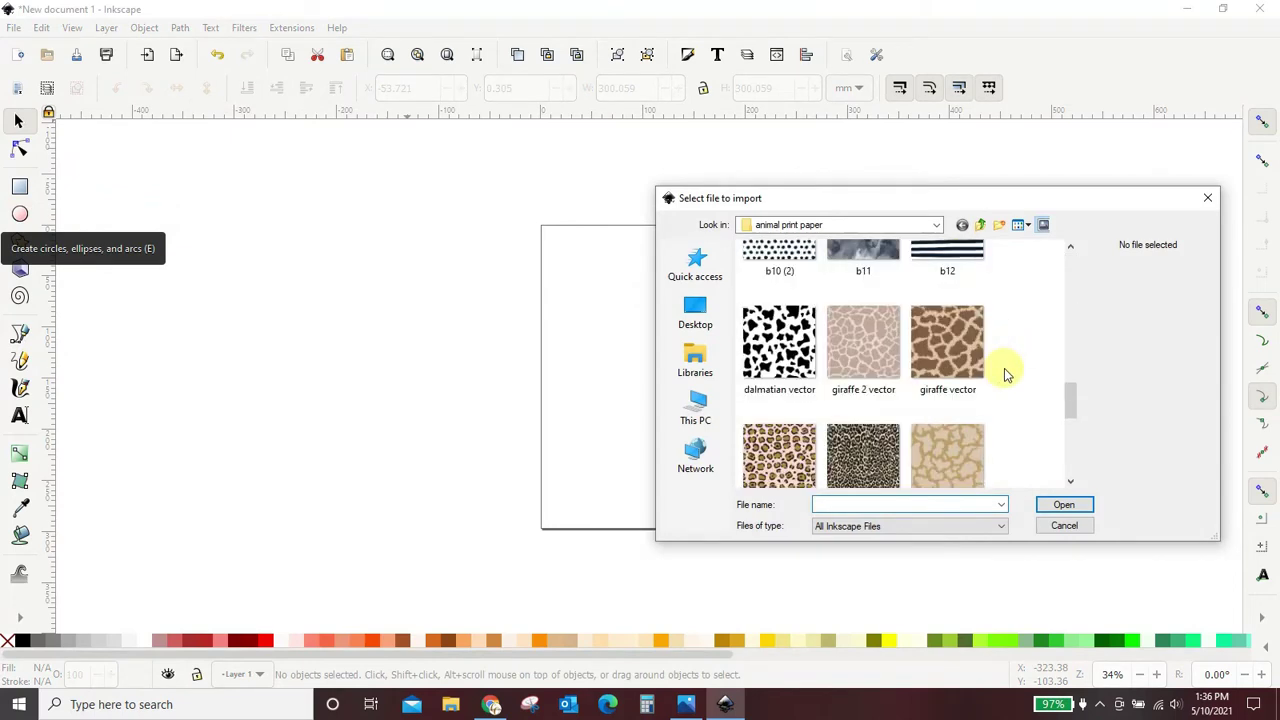
scroll(1005, 375, up, 4)
scroll(1005, 375, up, 2)
scroll(1005, 375, up, 2)
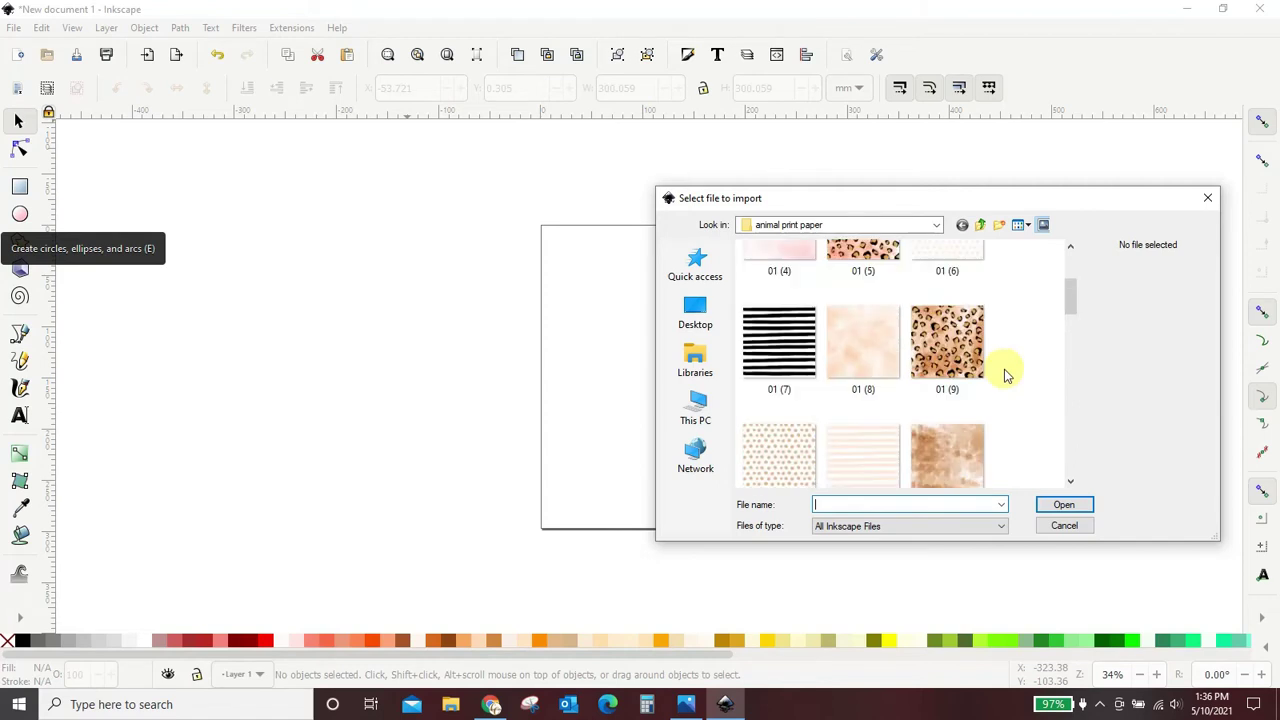
scroll(1005, 375, down, 2)
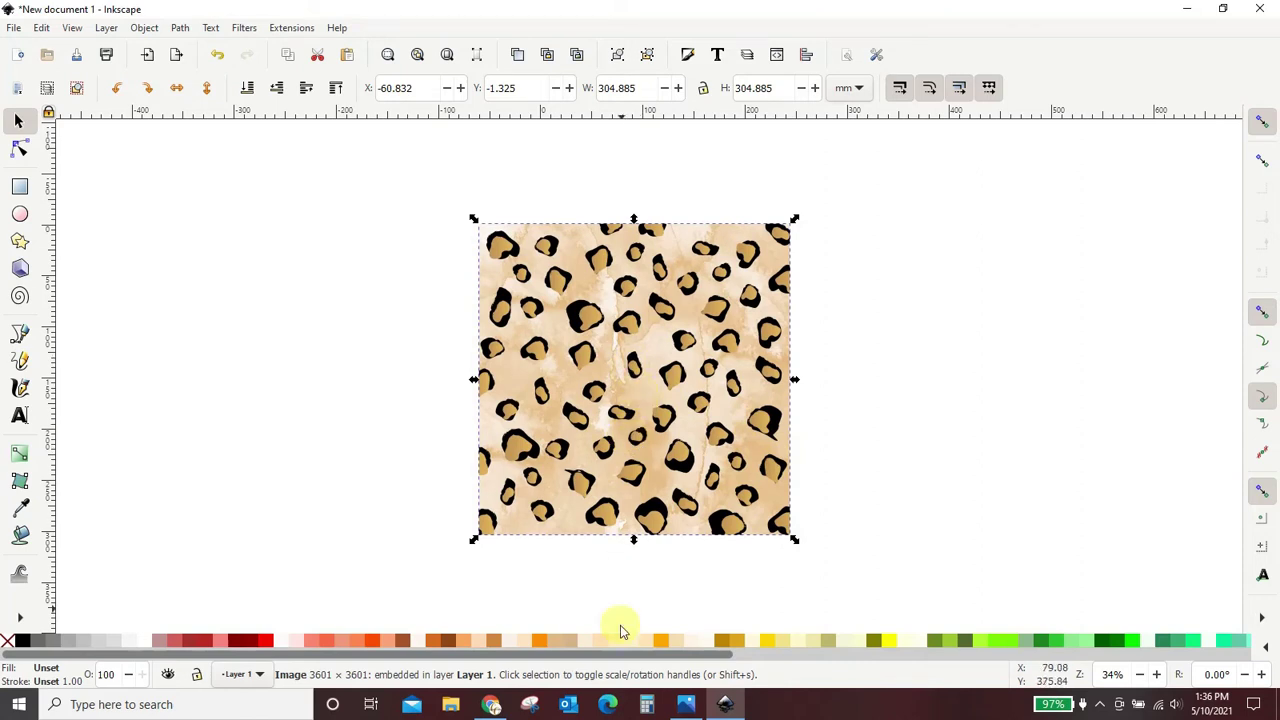
click(685, 704)
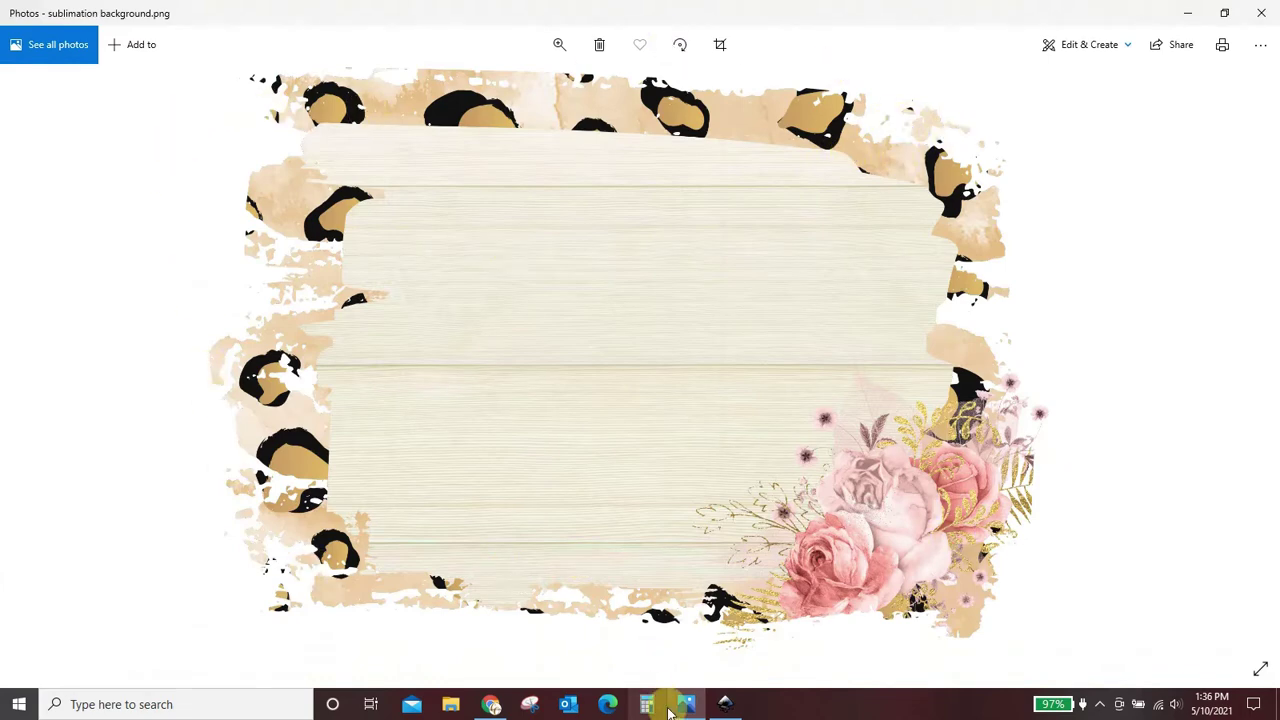
click(727, 705)
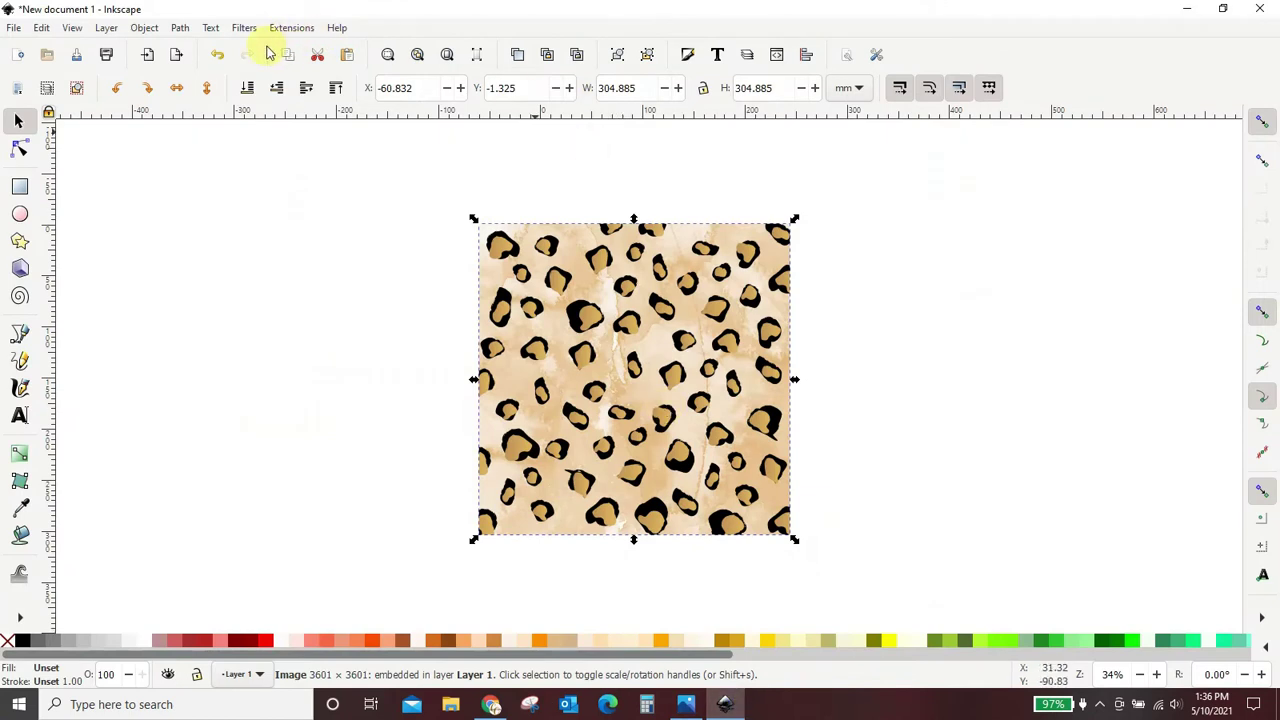
Step: Start an import and browse to Desktop > sublimation elements > Distressed background
click(14, 29)
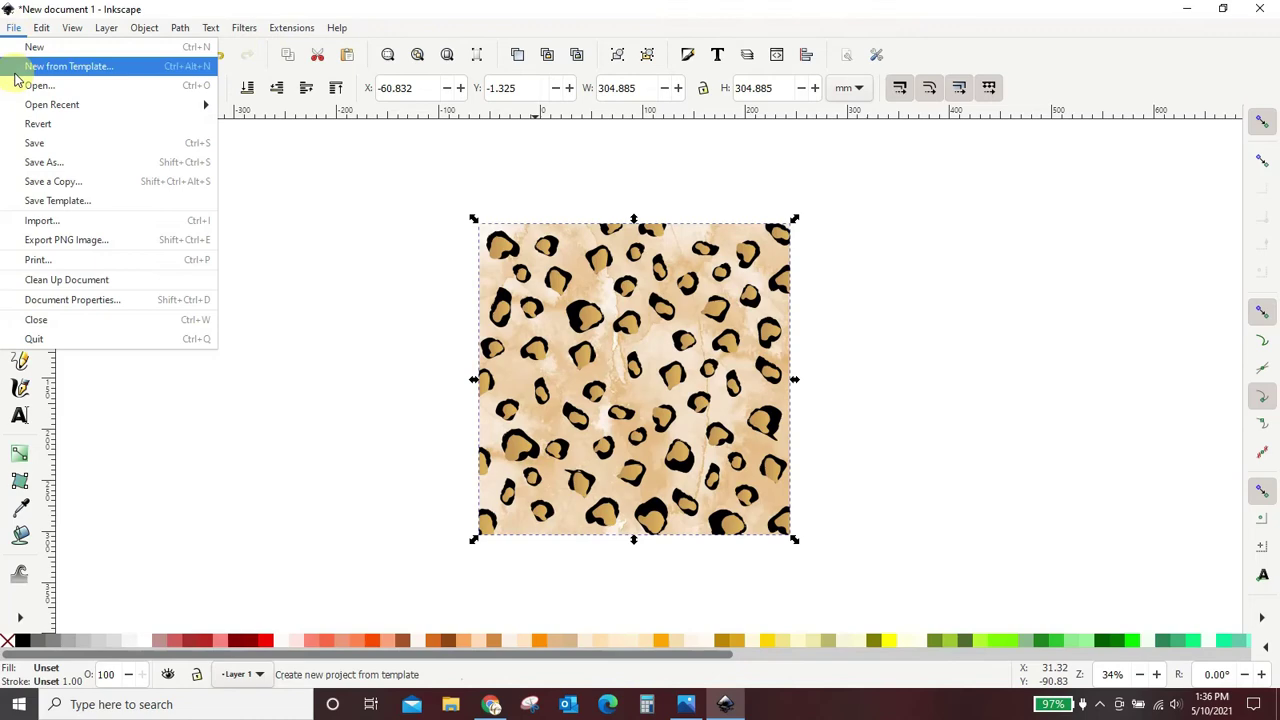
click(42, 225)
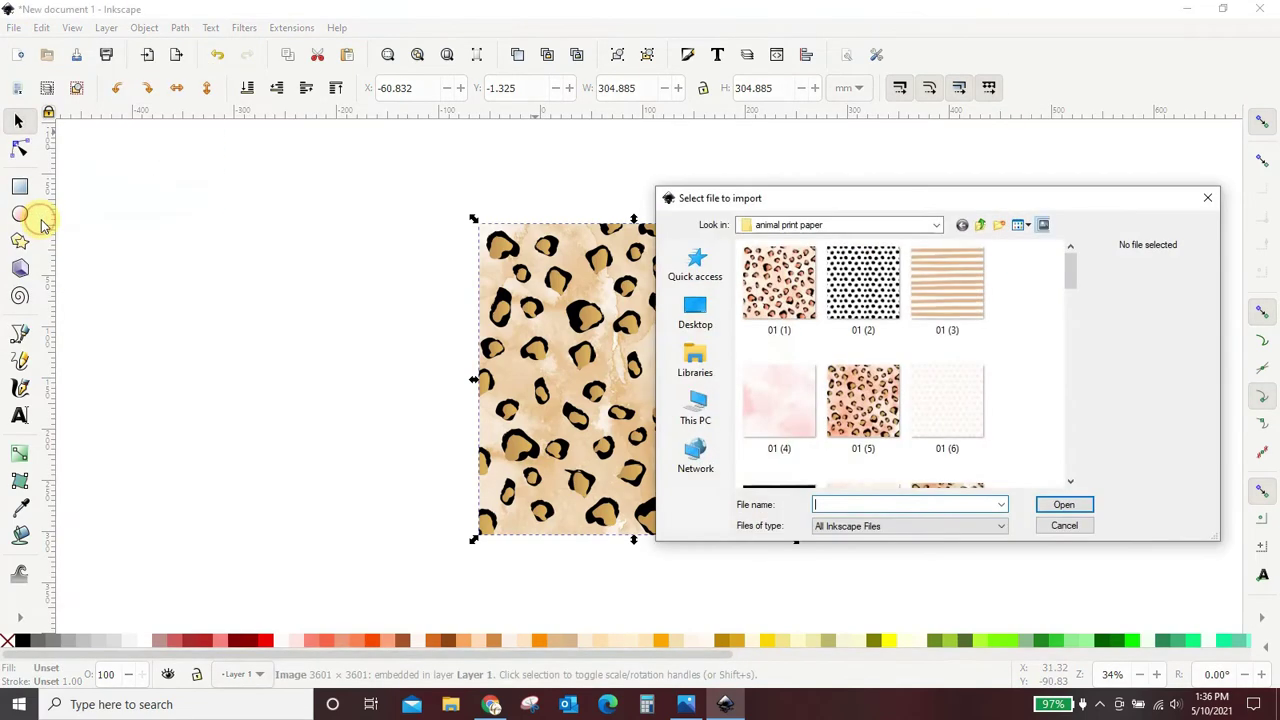
click(695, 310)
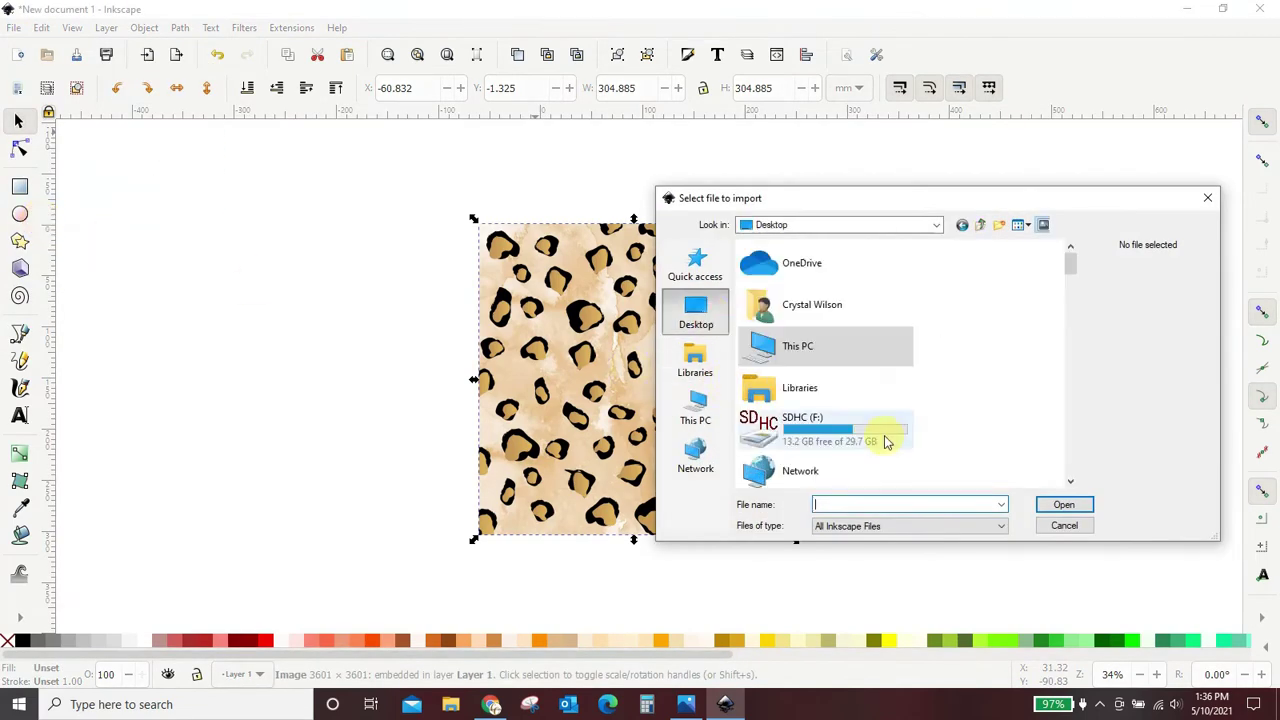
scroll(905, 410, down, 3)
scroll(920, 388, down, 3)
scroll(920, 388, down, 5)
scroll(920, 388, down, 5)
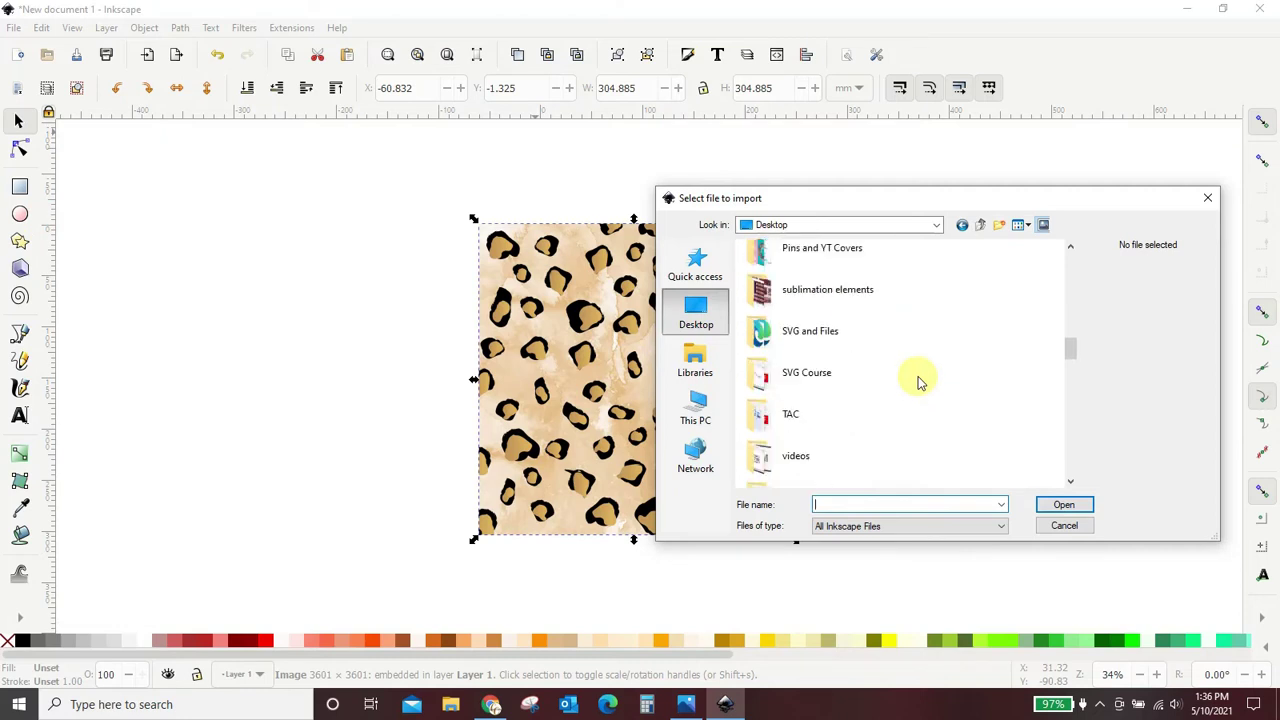
double_click(858, 291)
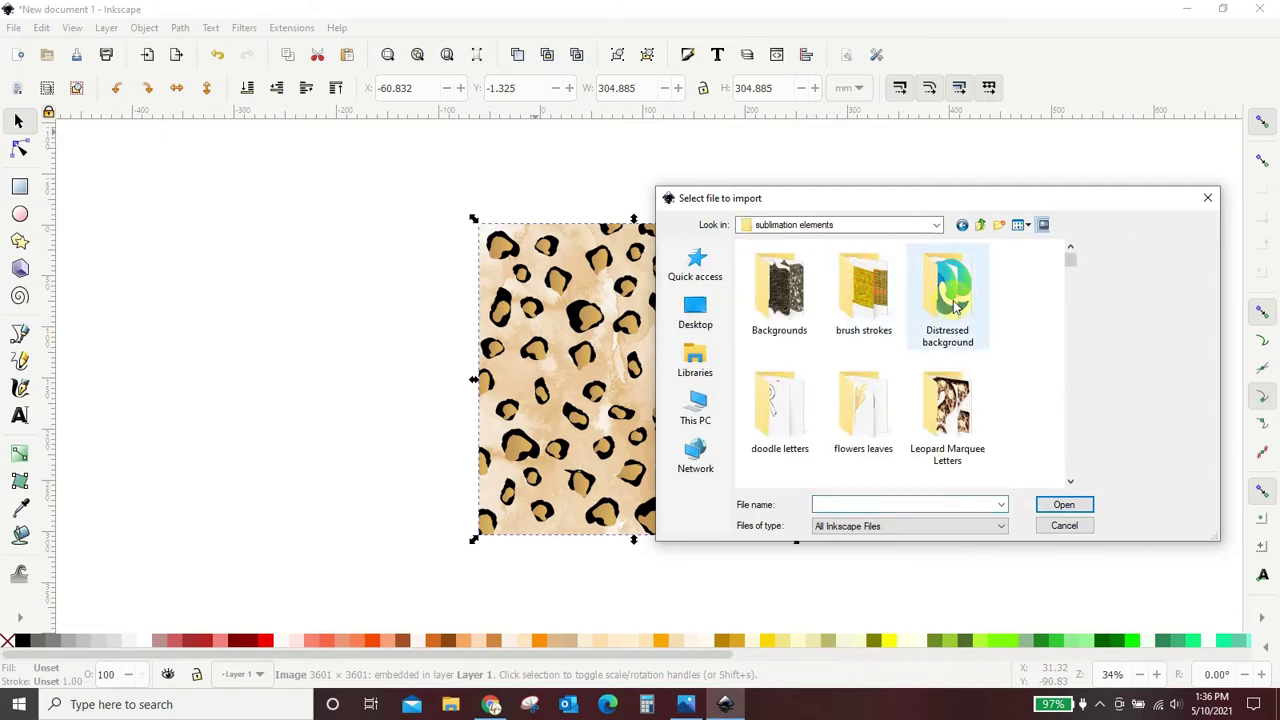
double_click(945, 298)
Step: Preview the distressed brush shapes Asset 1 through Asset 22
click(906, 268)
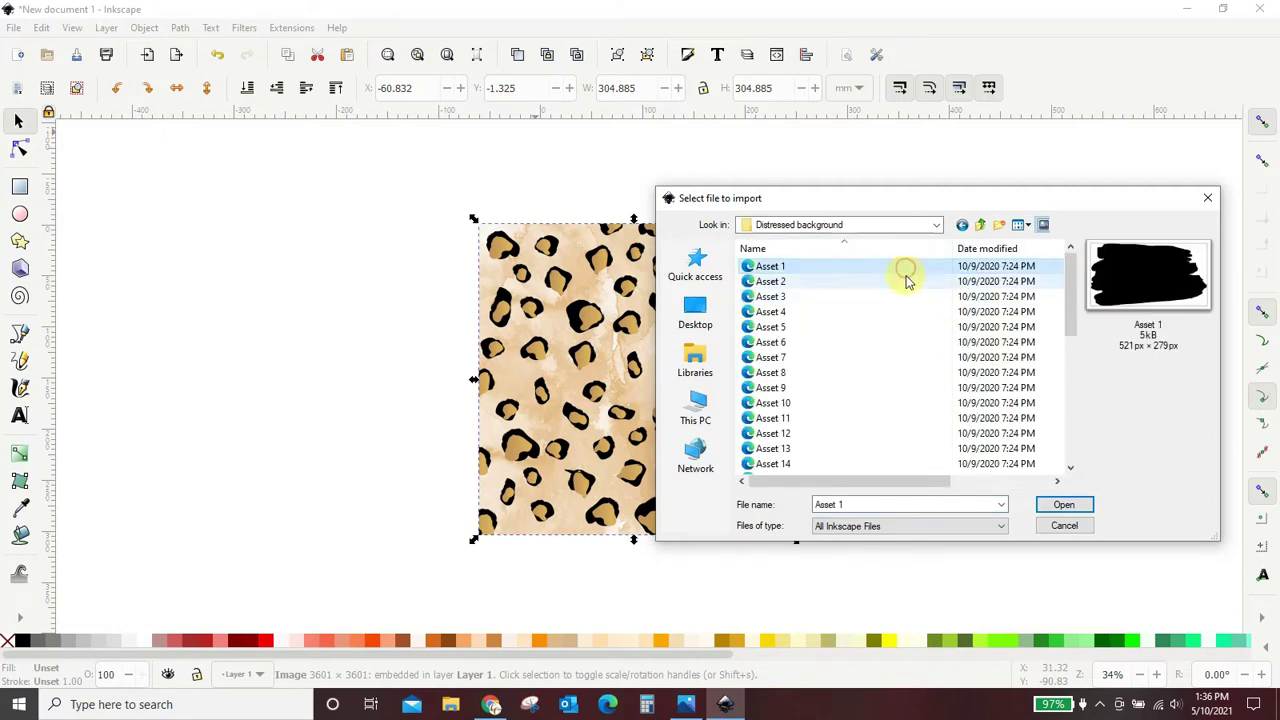
click(905, 281)
click(905, 312)
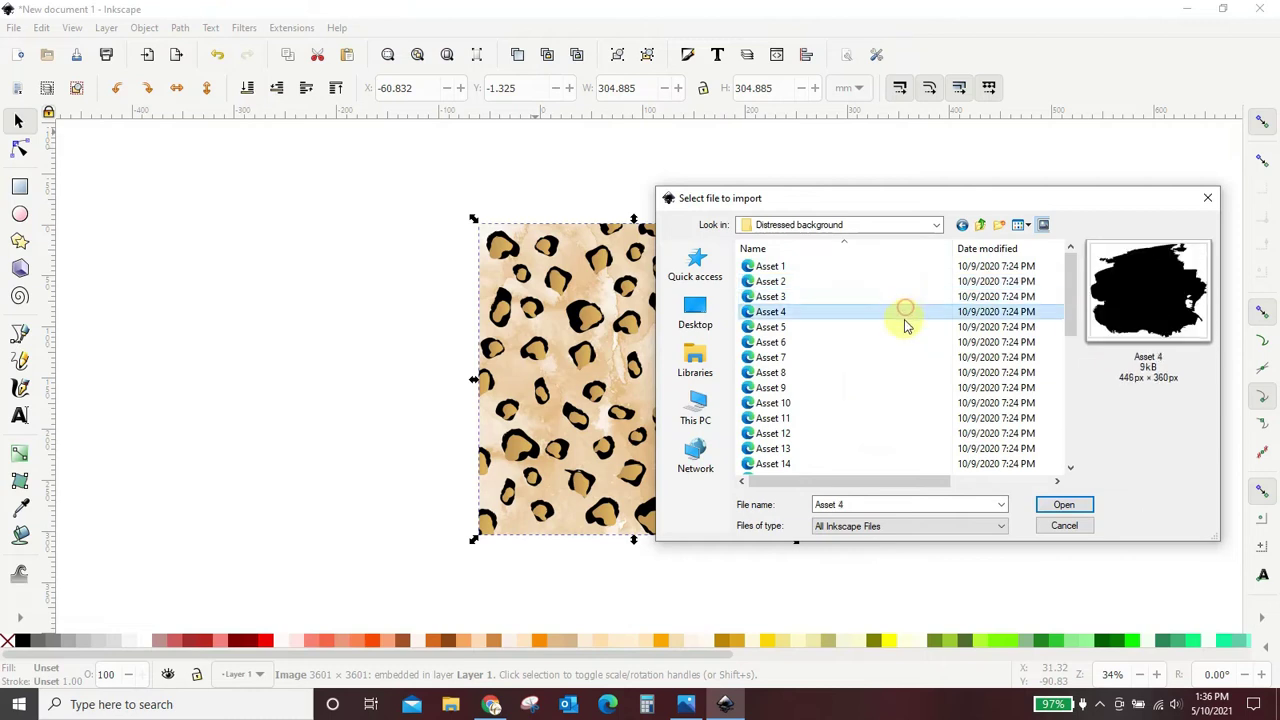
click(765, 329)
click(768, 342)
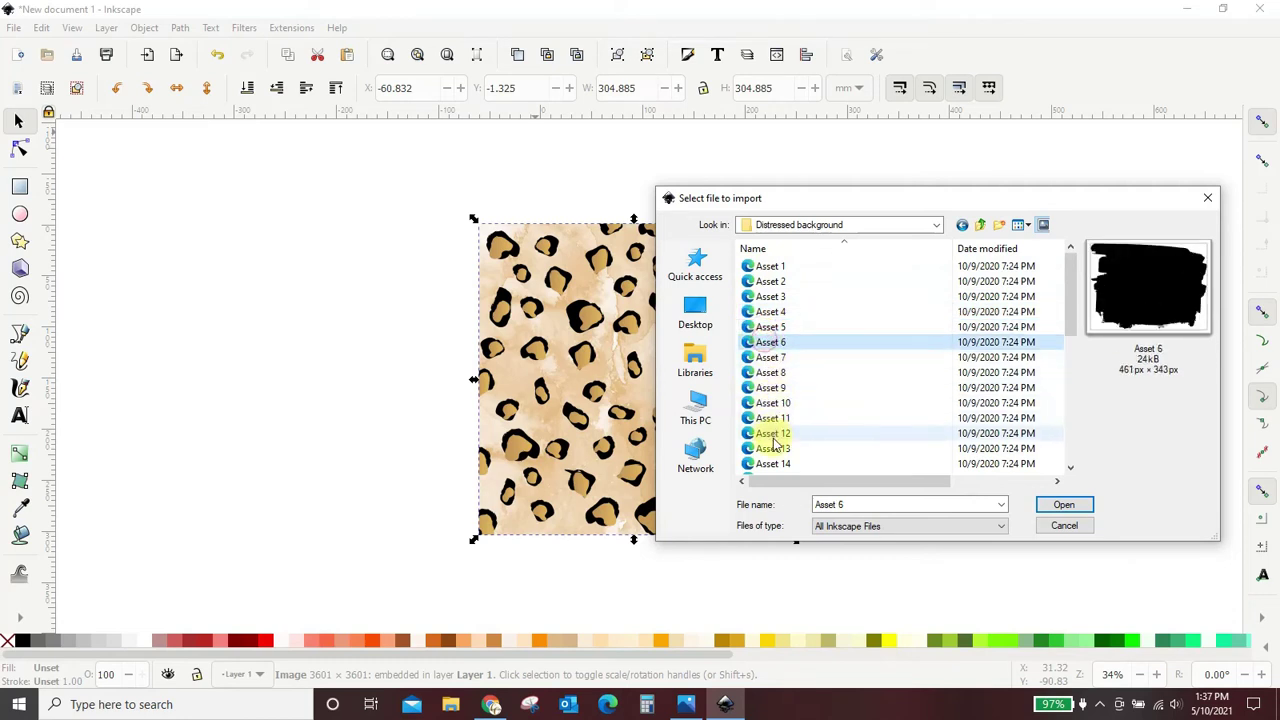
click(773, 436)
scroll(773, 436, down, 1)
click(773, 403)
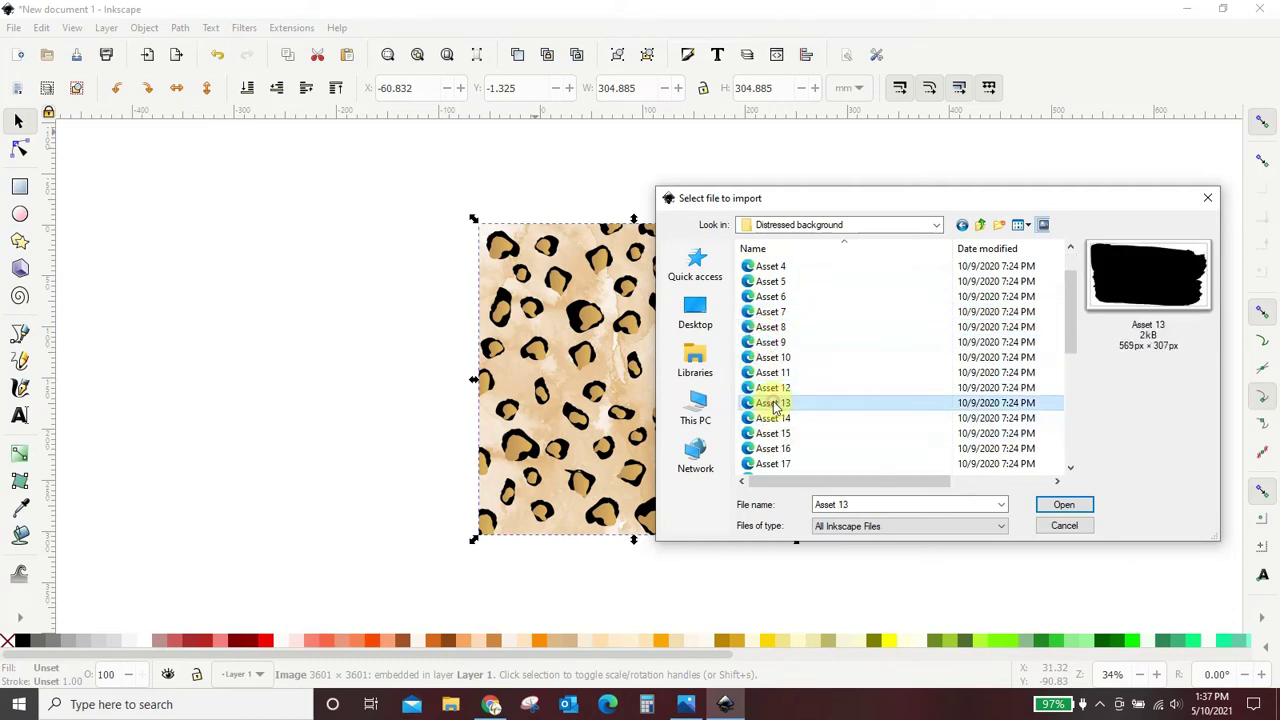
click(773, 418)
click(774, 449)
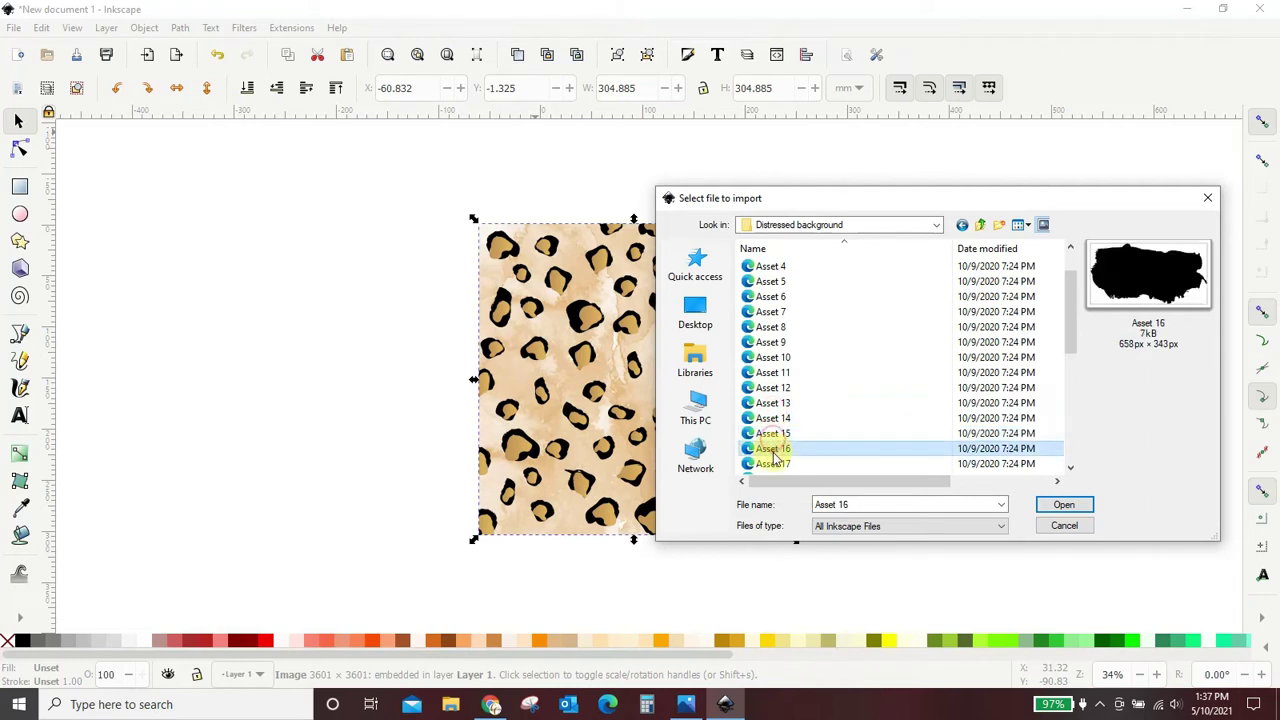
scroll(823, 374, down, 2)
click(808, 373)
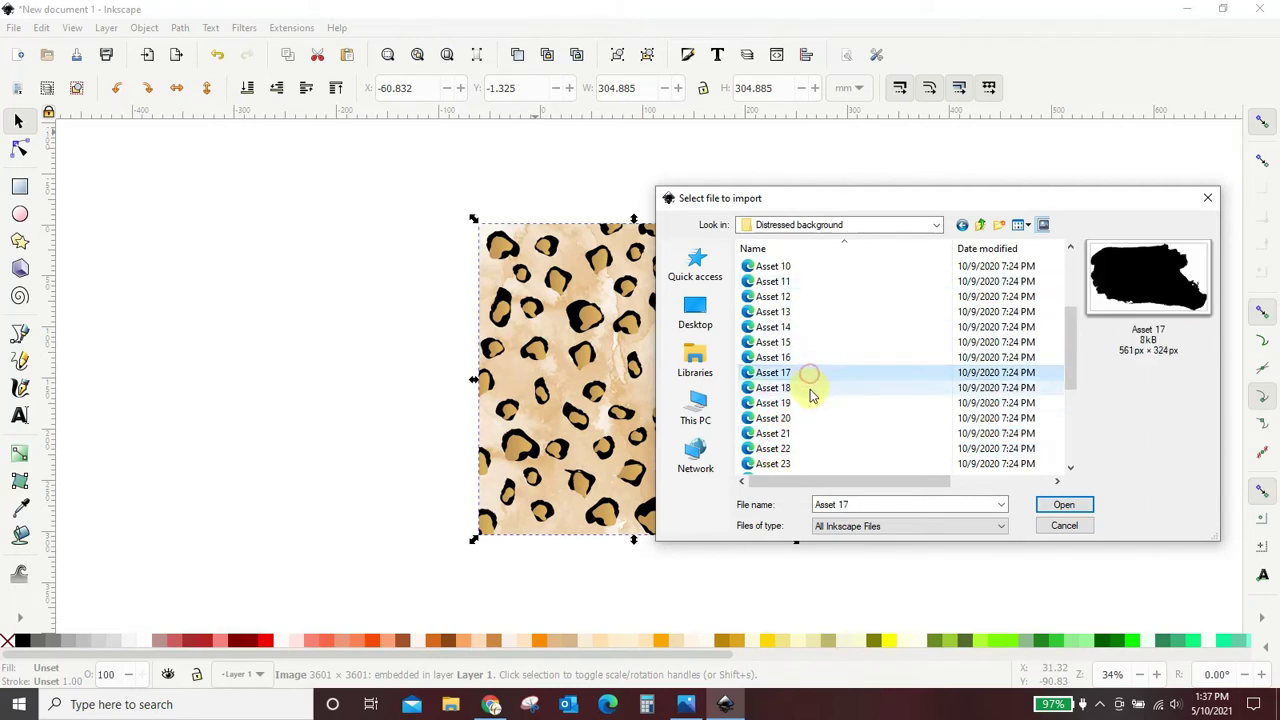
click(809, 402)
click(809, 434)
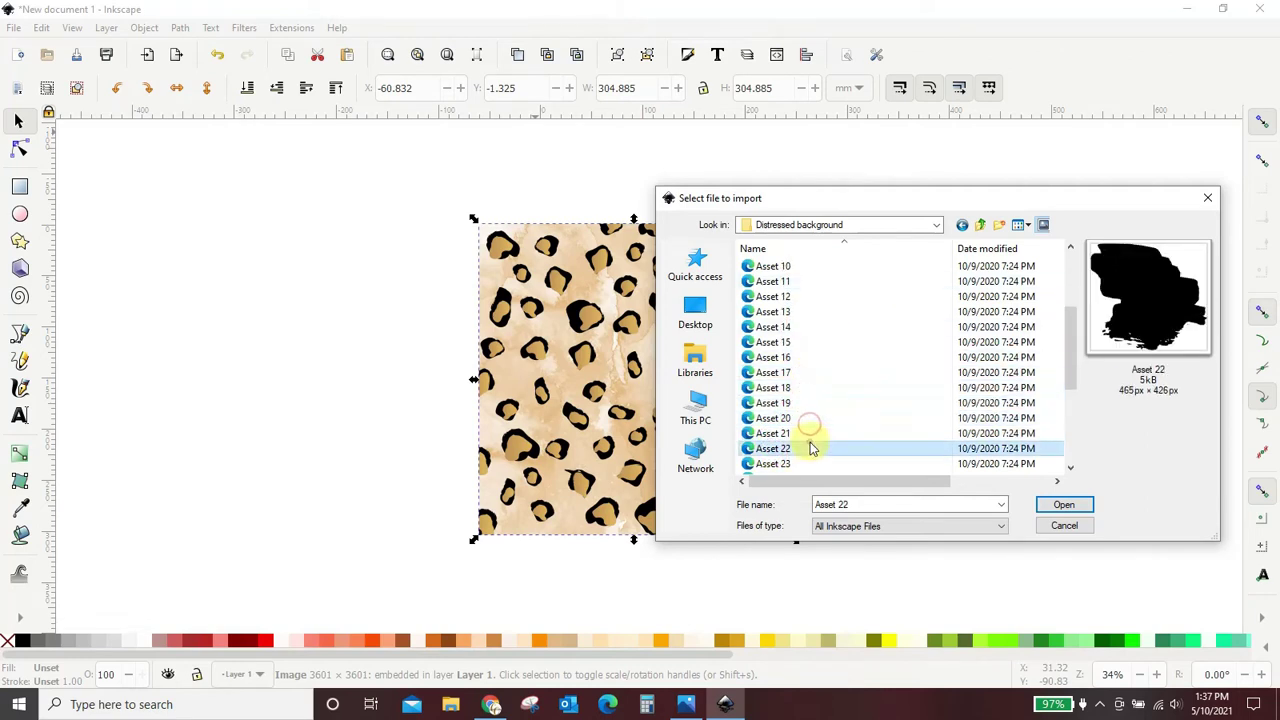
Step: Preview Assets 23 to 35, then import Asset 29
scroll(809, 440, down, 1)
scroll(813, 400, down, 2)
click(827, 329)
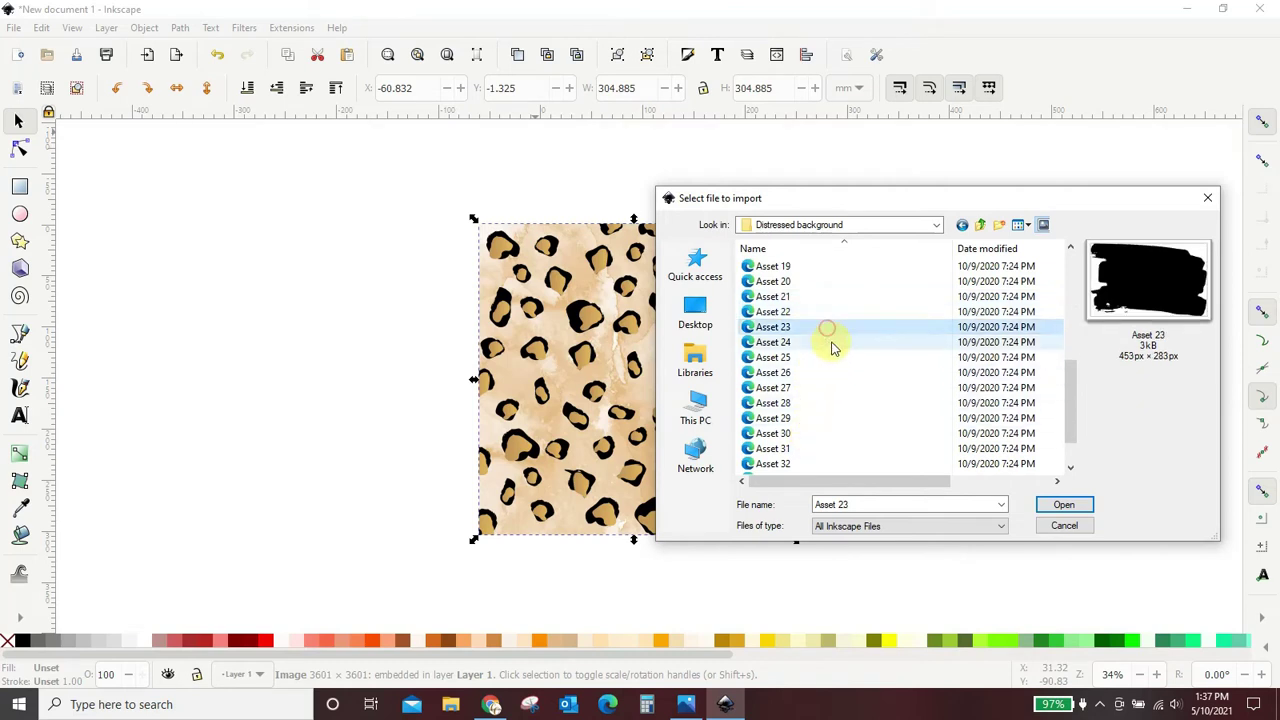
click(831, 357)
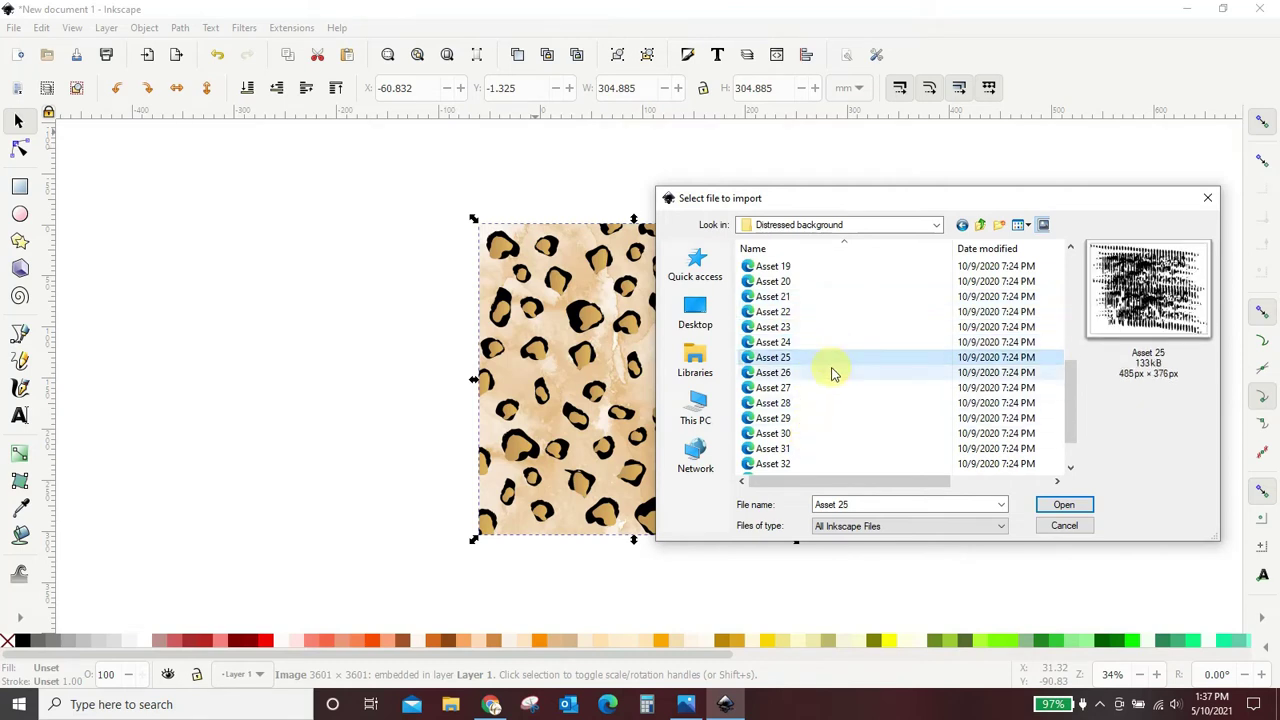
click(833, 373)
click(830, 388)
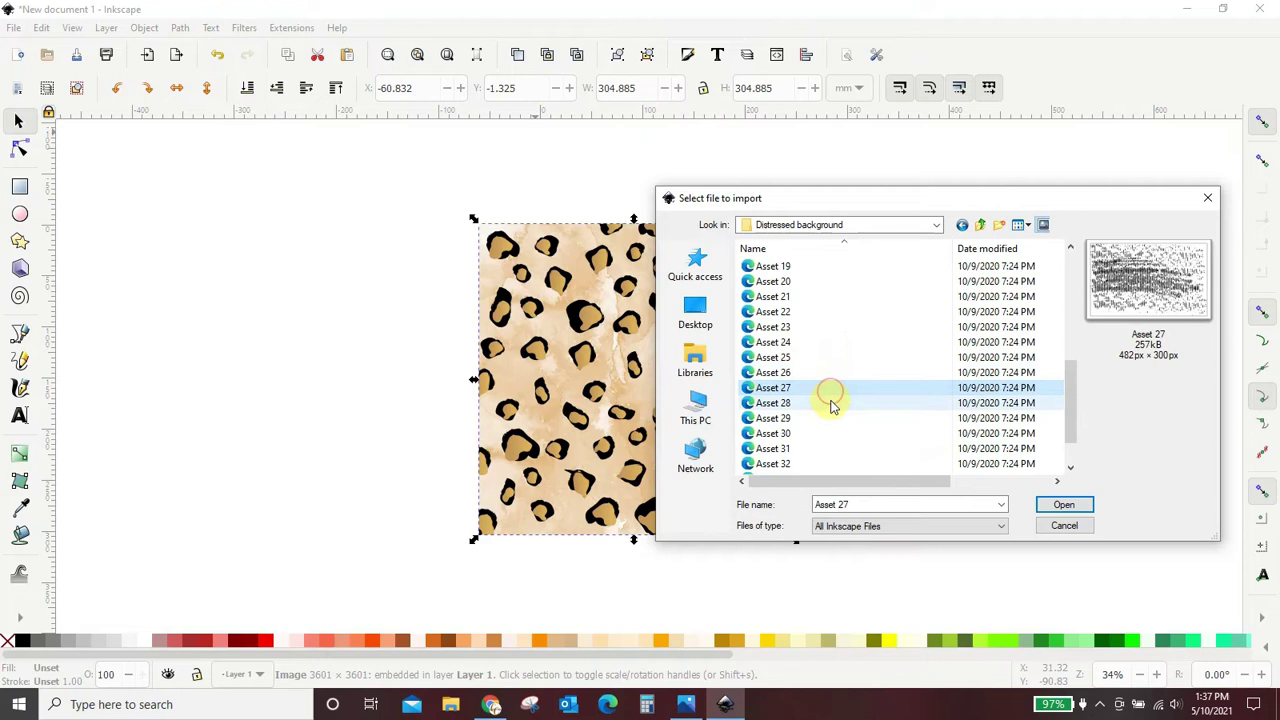
click(831, 403)
click(832, 419)
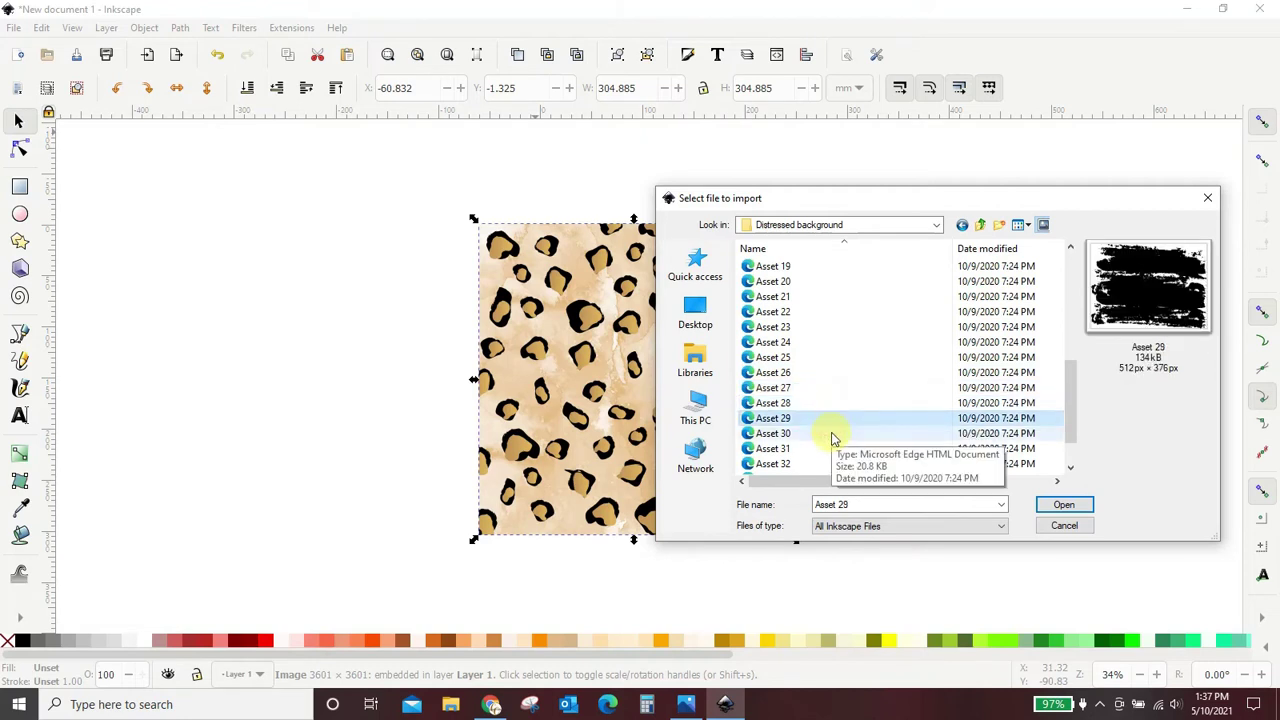
click(829, 436)
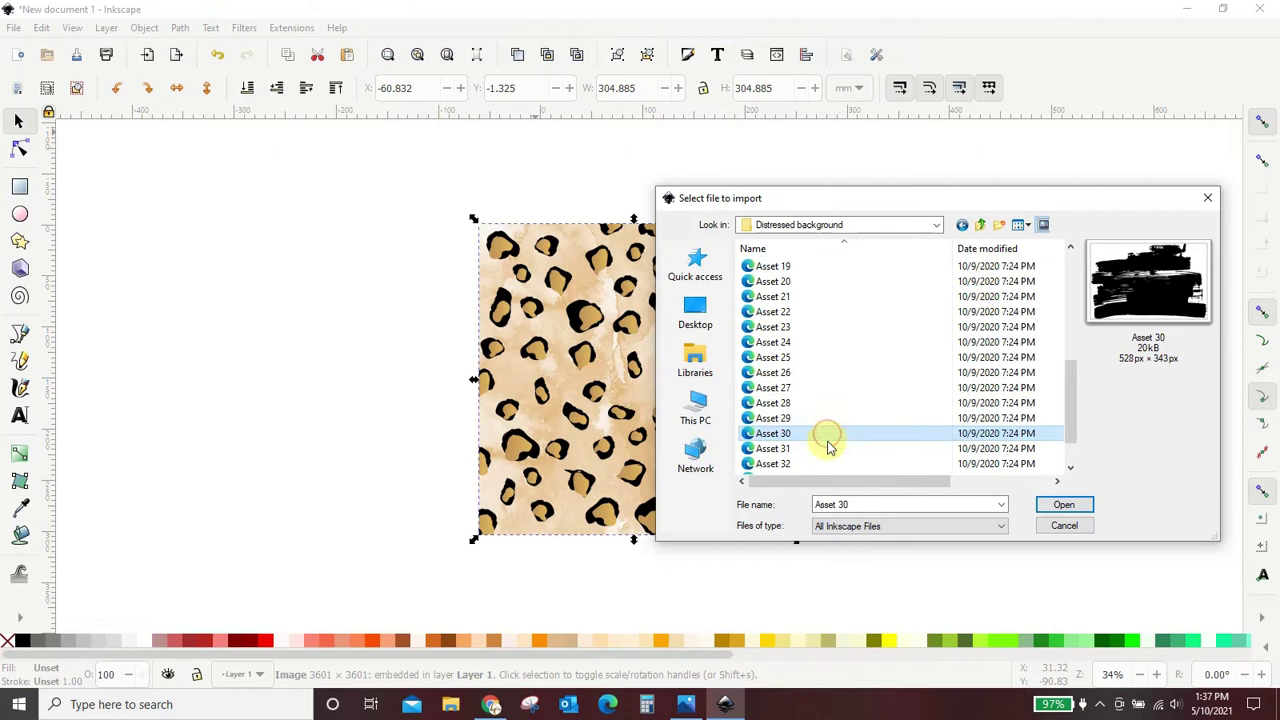
click(829, 451)
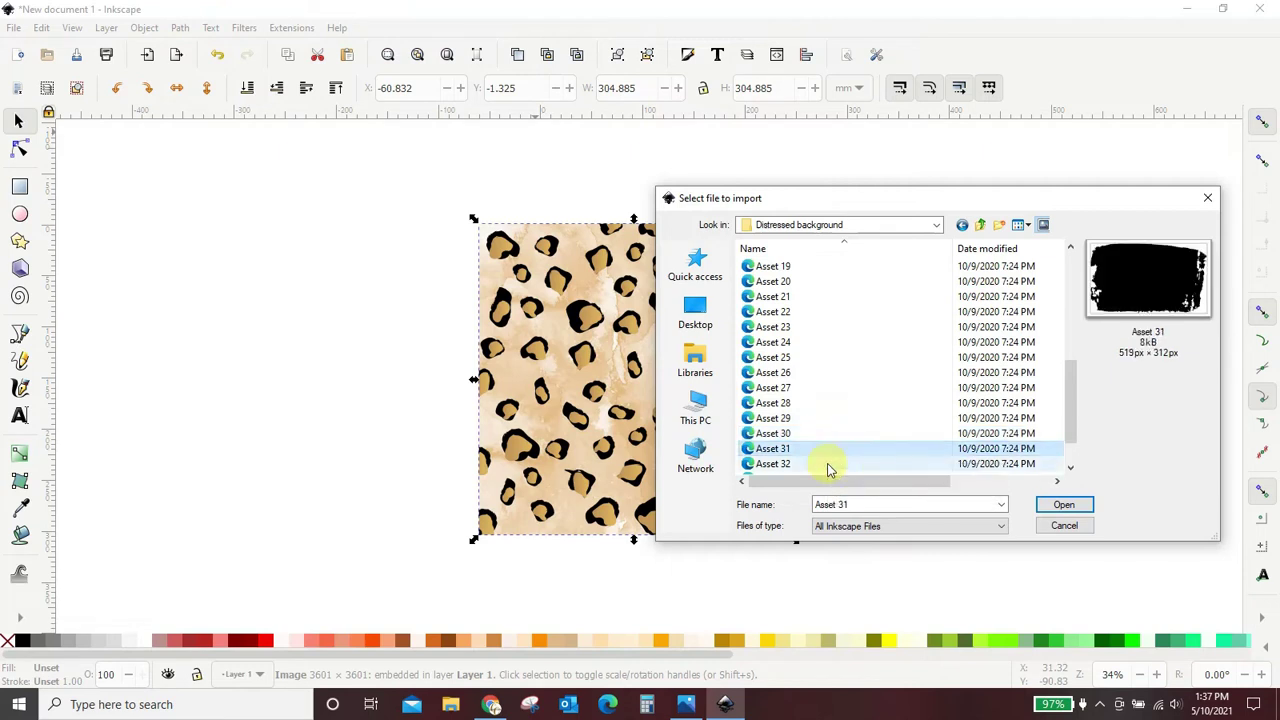
click(829, 464)
scroll(835, 420, down, 1)
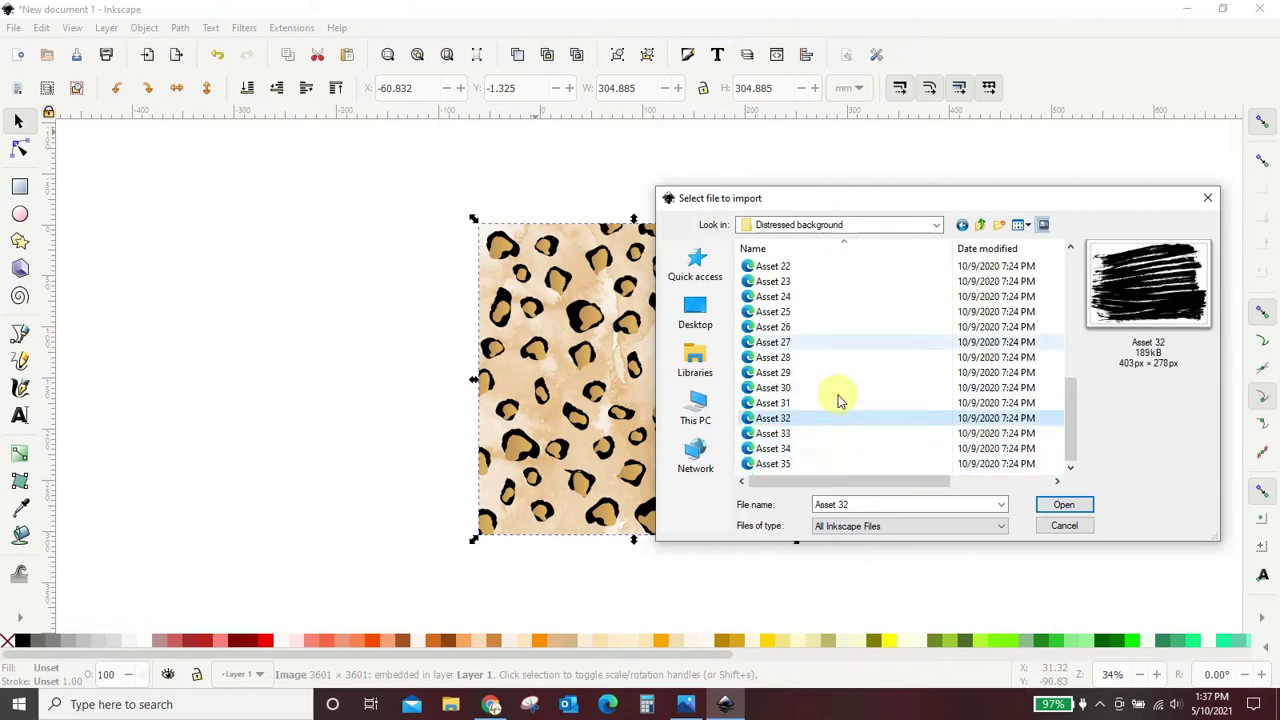
click(829, 449)
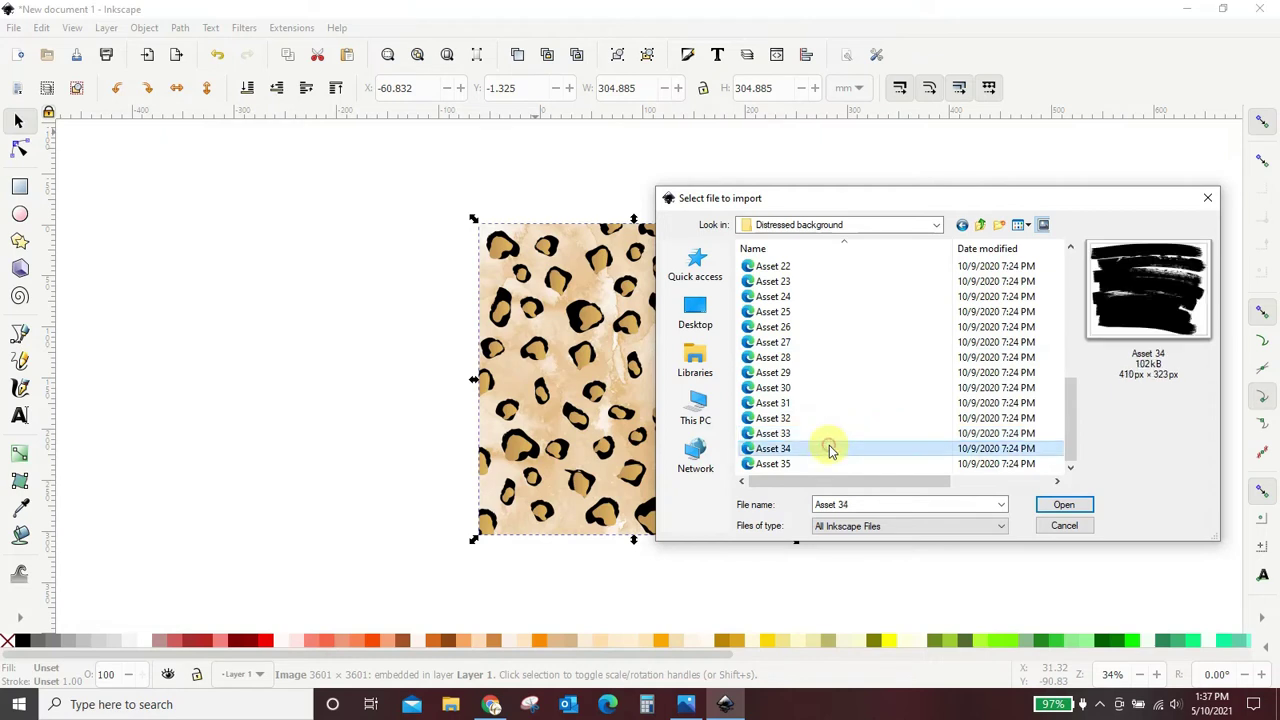
click(829, 464)
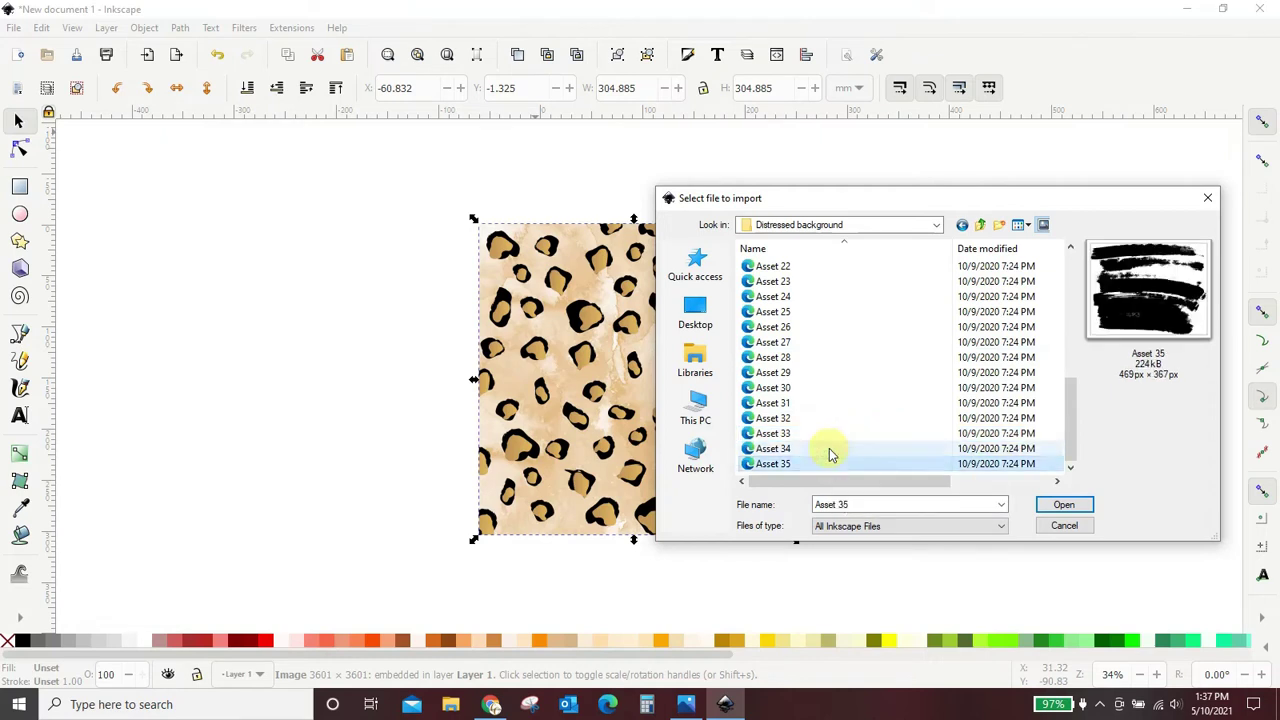
click(829, 392)
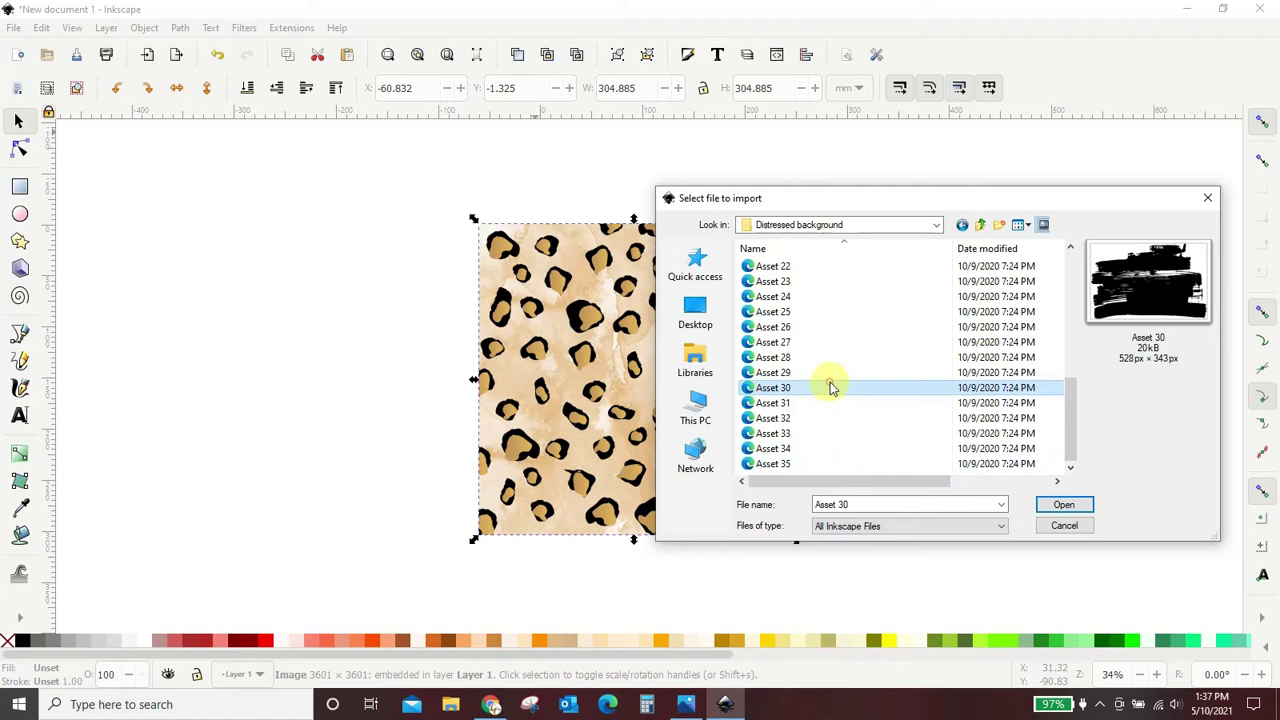
click(831, 374)
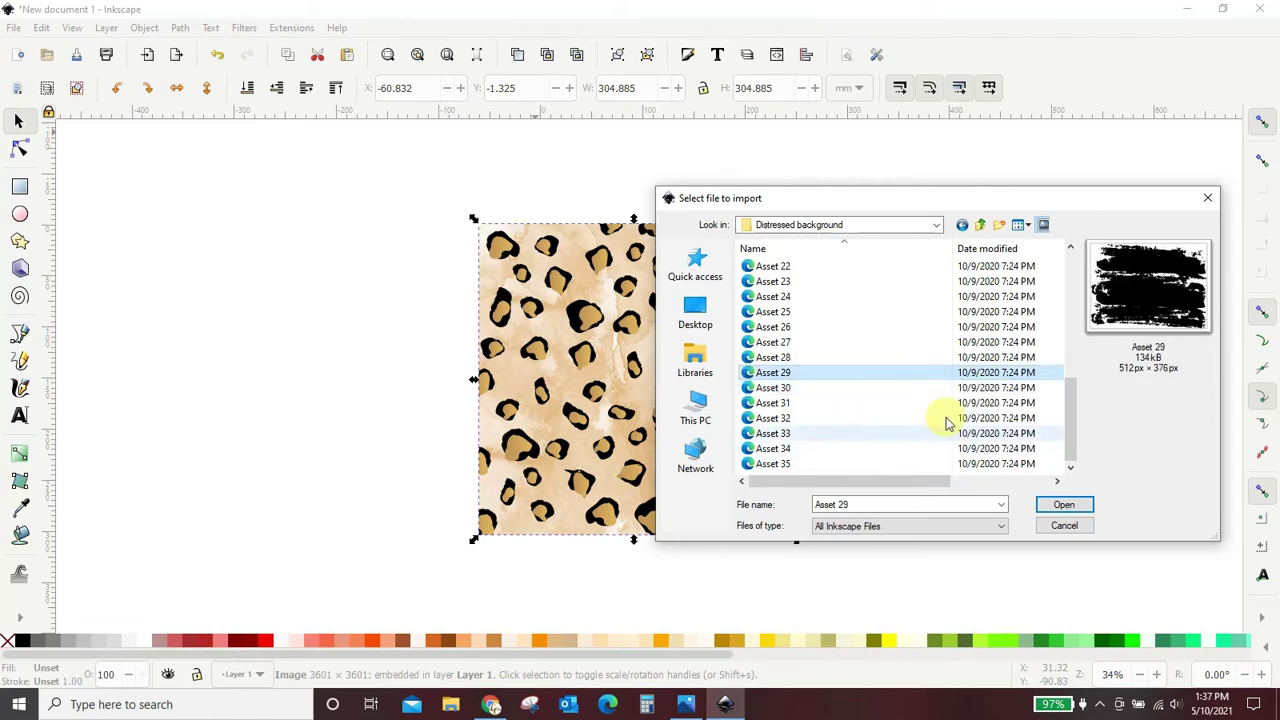
click(1068, 505)
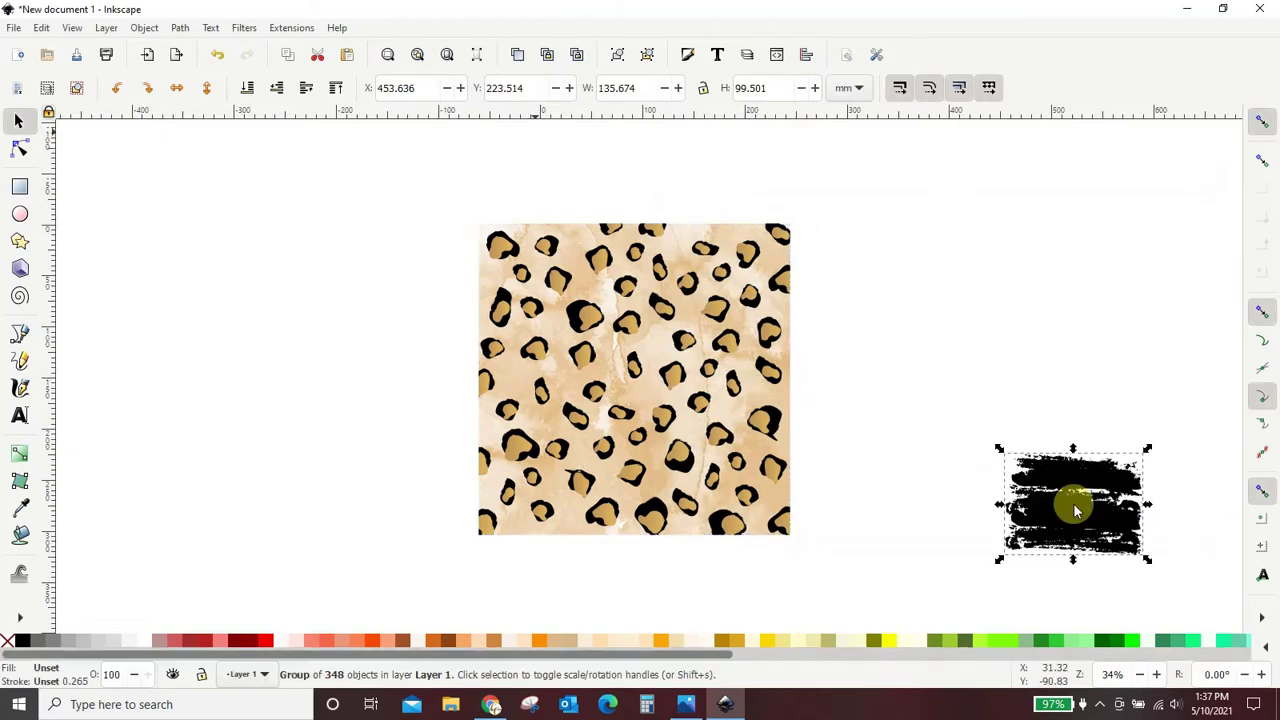
Step: Move the Asset 29 brush stroke onto the leopard square and scale it proportionally over it
drag(1073, 503, 629, 398)
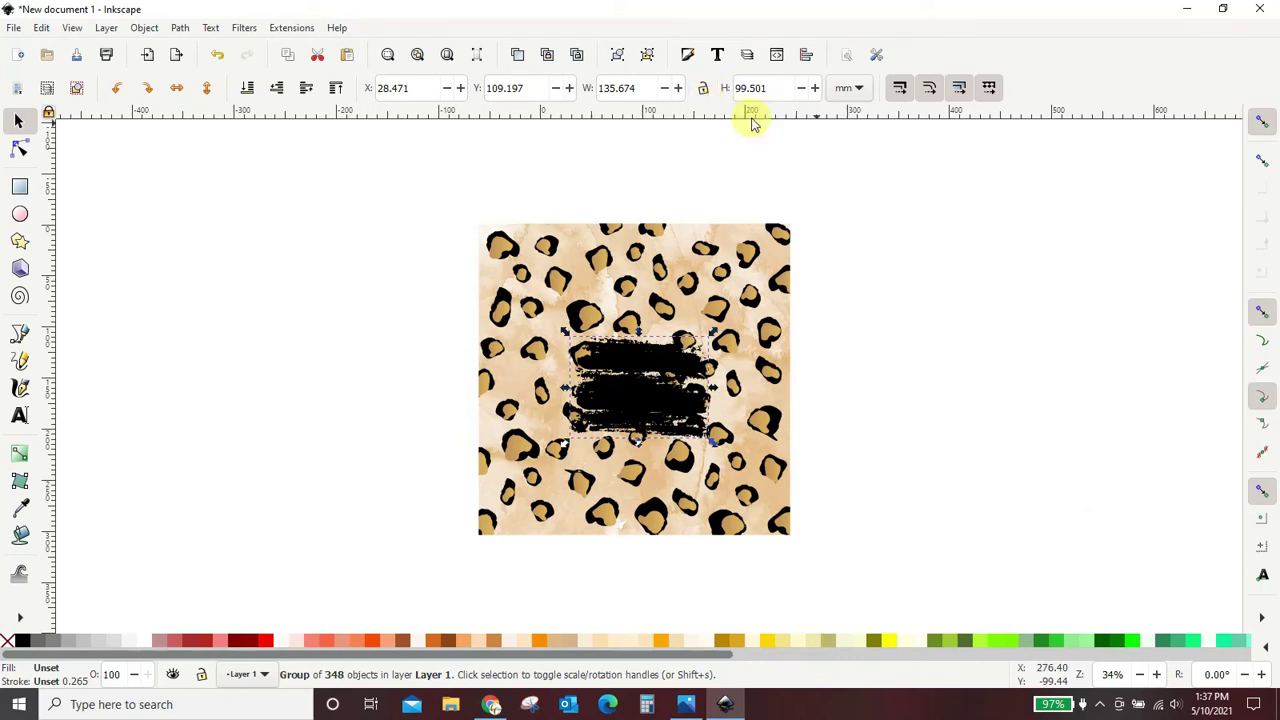
click(705, 89)
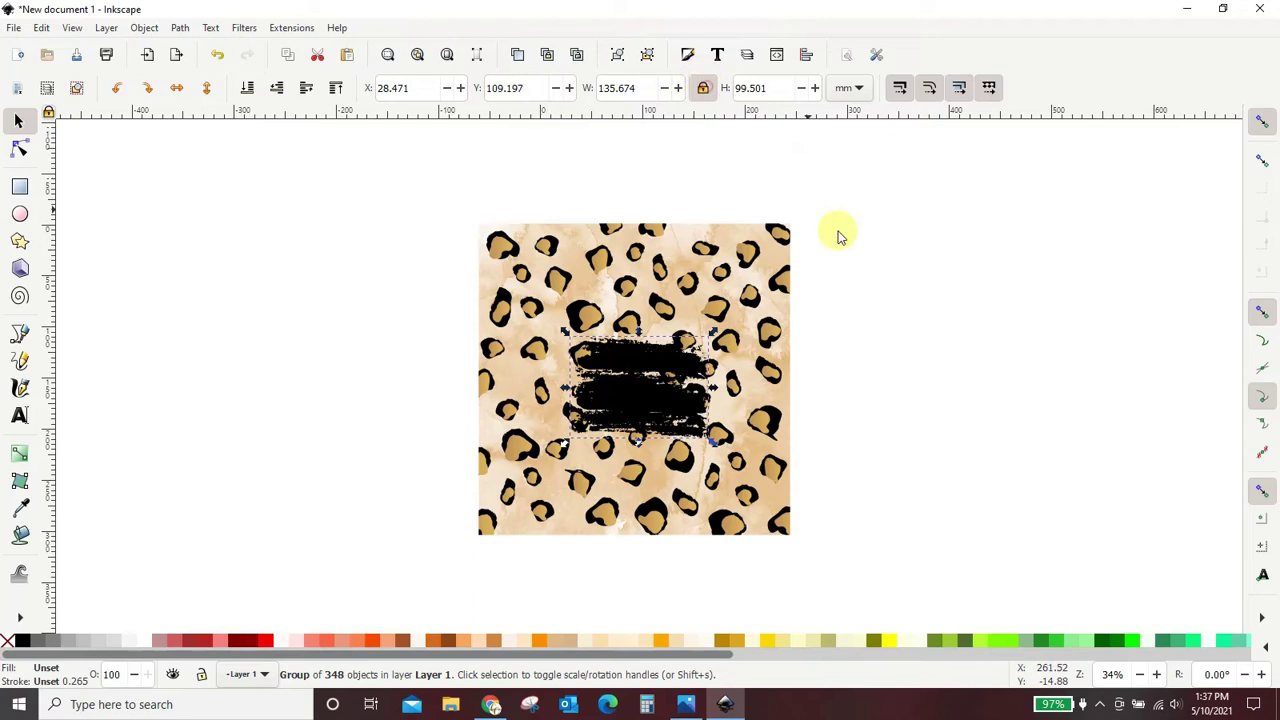
drag(635, 410, 567, 320)
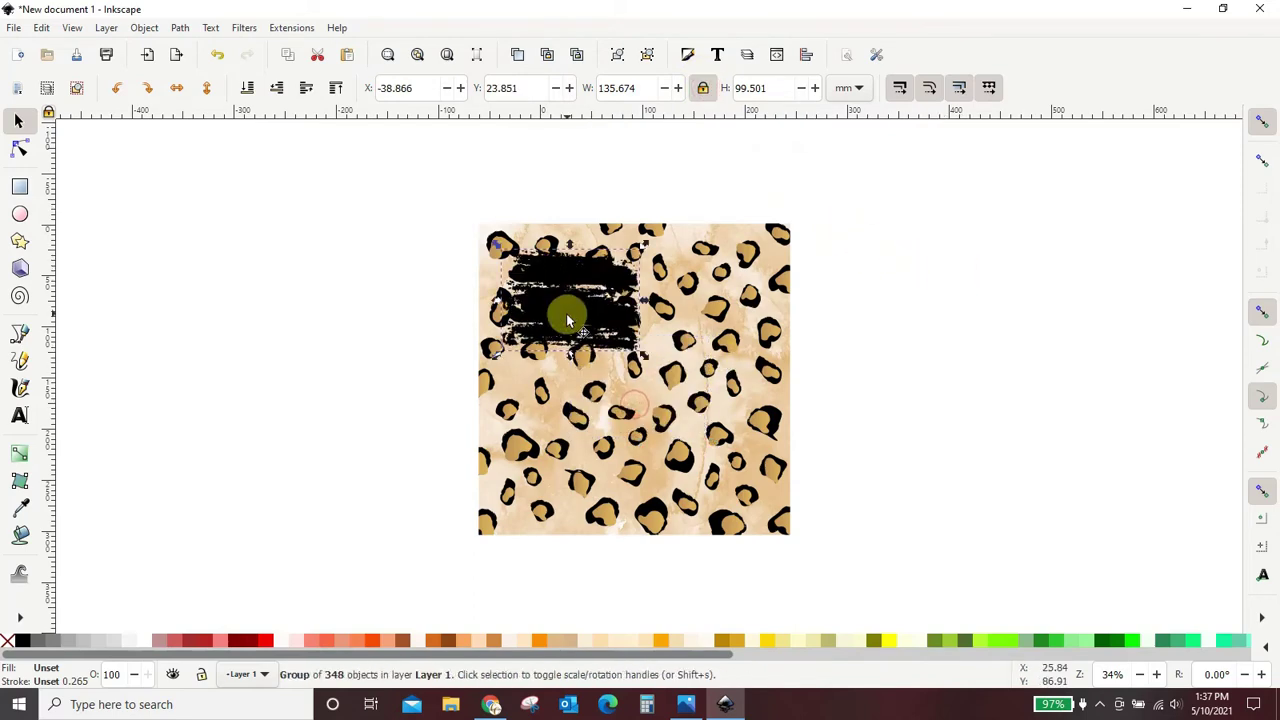
drag(645, 362, 789, 586)
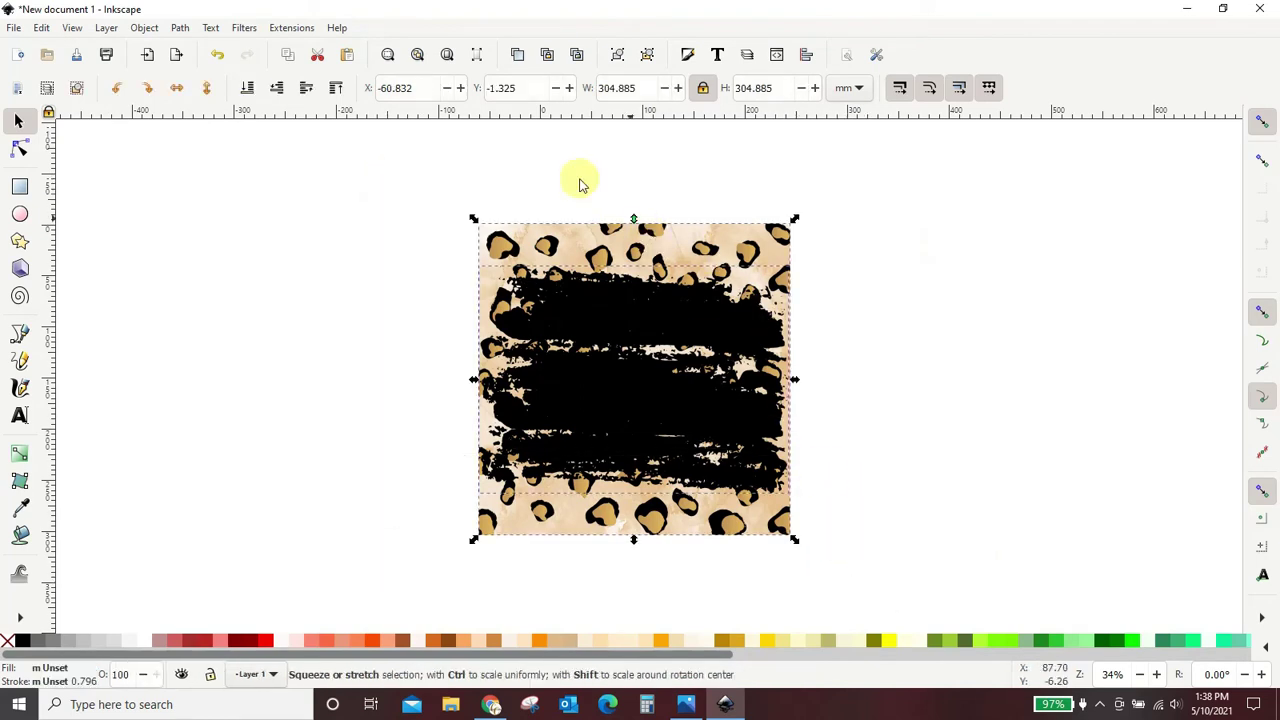
Step: Clip the leopard image to the brush-stroke shape via the Object menu
click(147, 28)
mouse_move(157, 222)
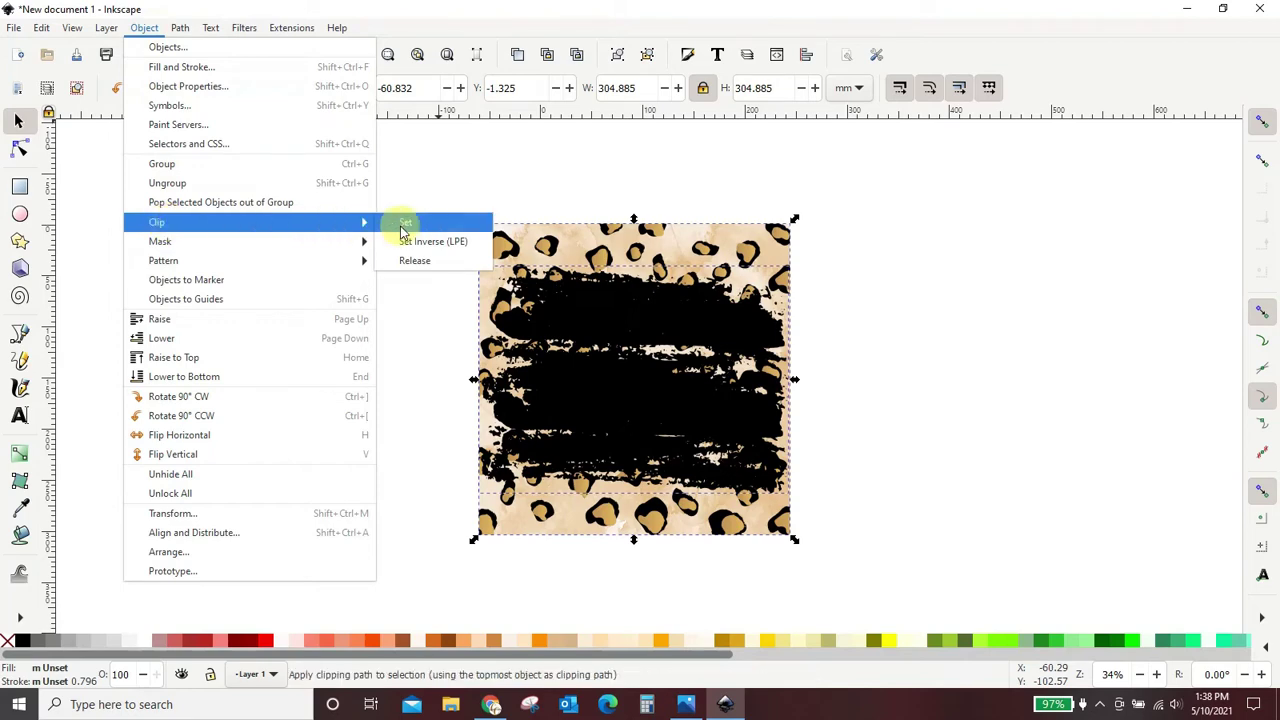
click(405, 222)
click(251, 445)
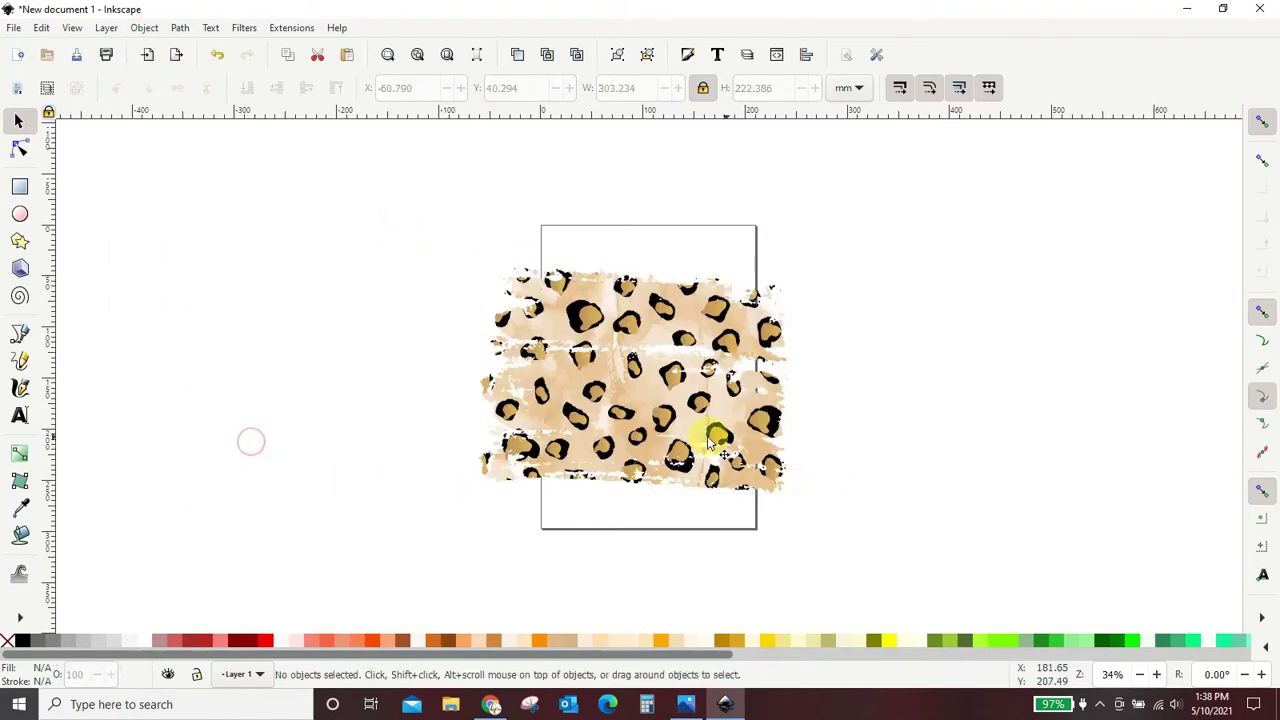
Step: Shrink the clipped leopard image to a small swatch parked off the page at top left
drag(707, 439, 670, 387)
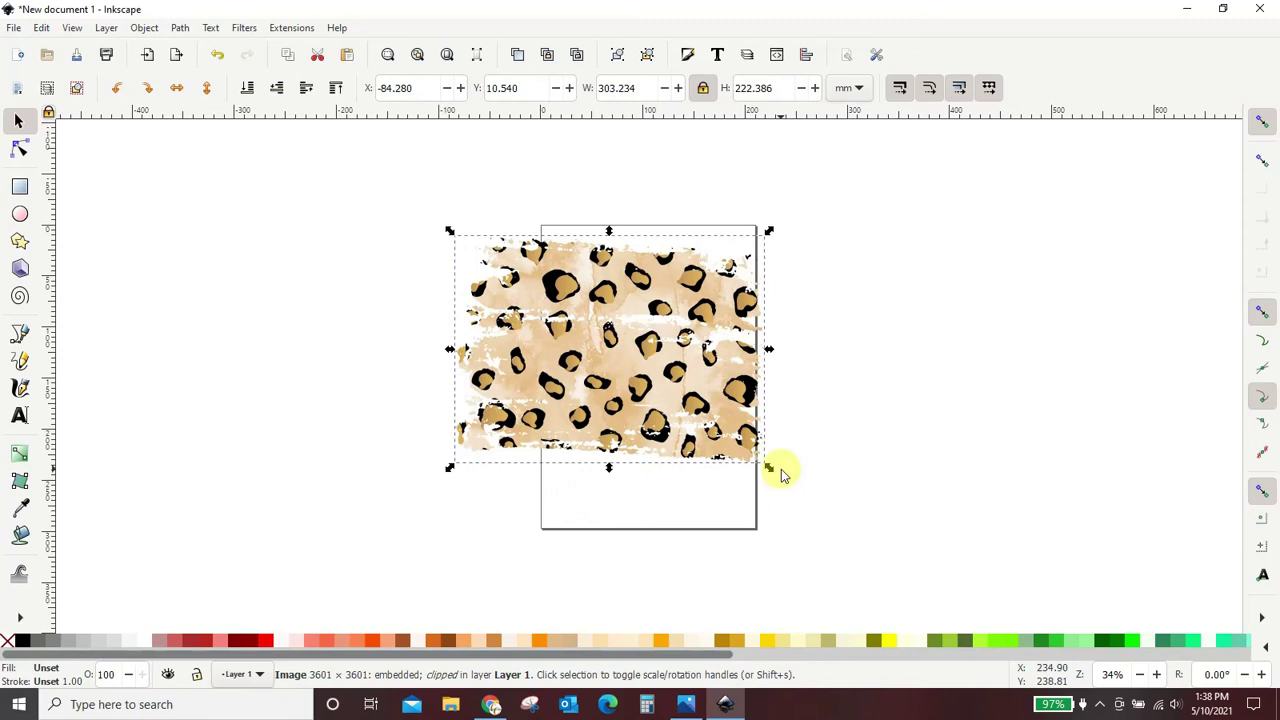
drag(769, 467, 1020, 612)
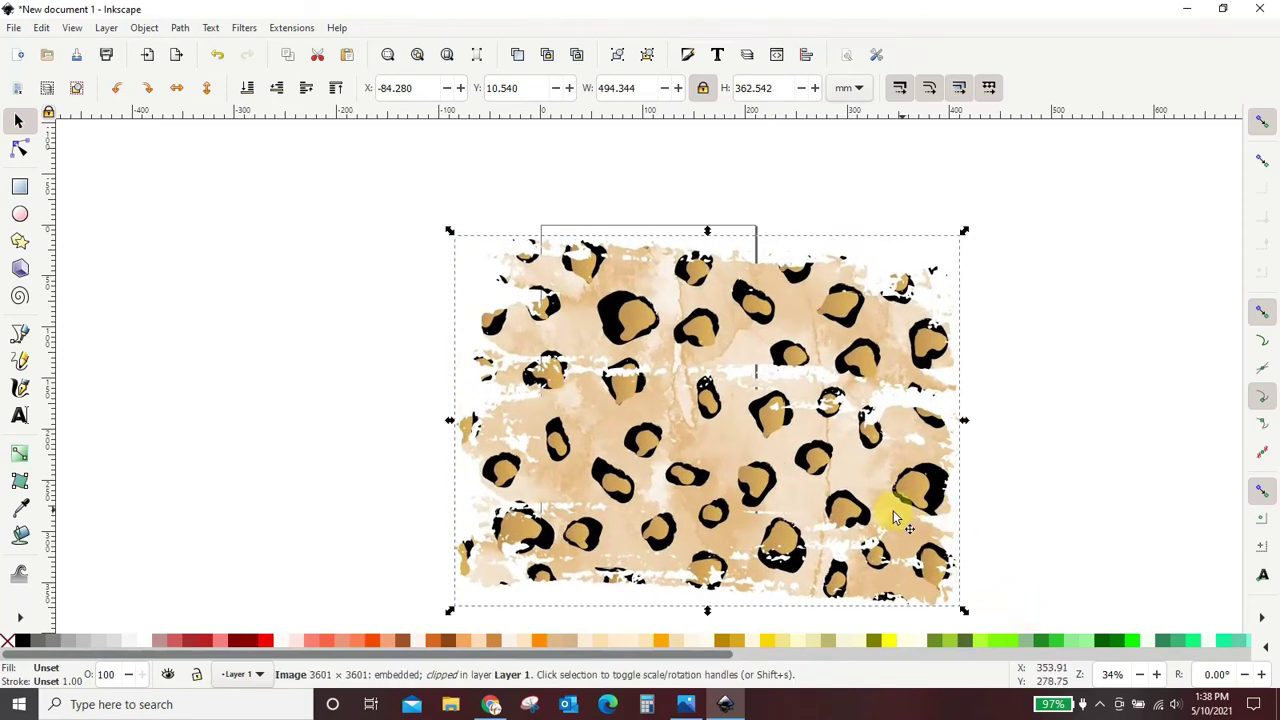
drag(824, 430, 770, 410)
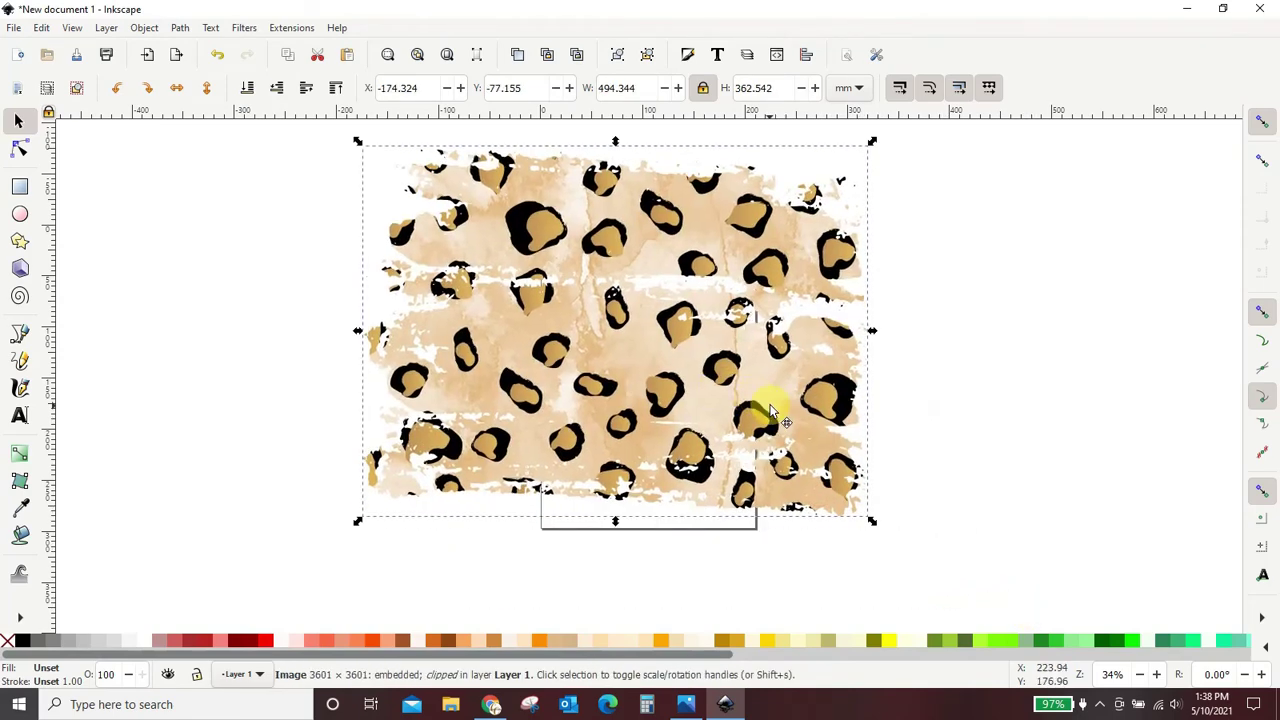
drag(872, 142, 528, 393)
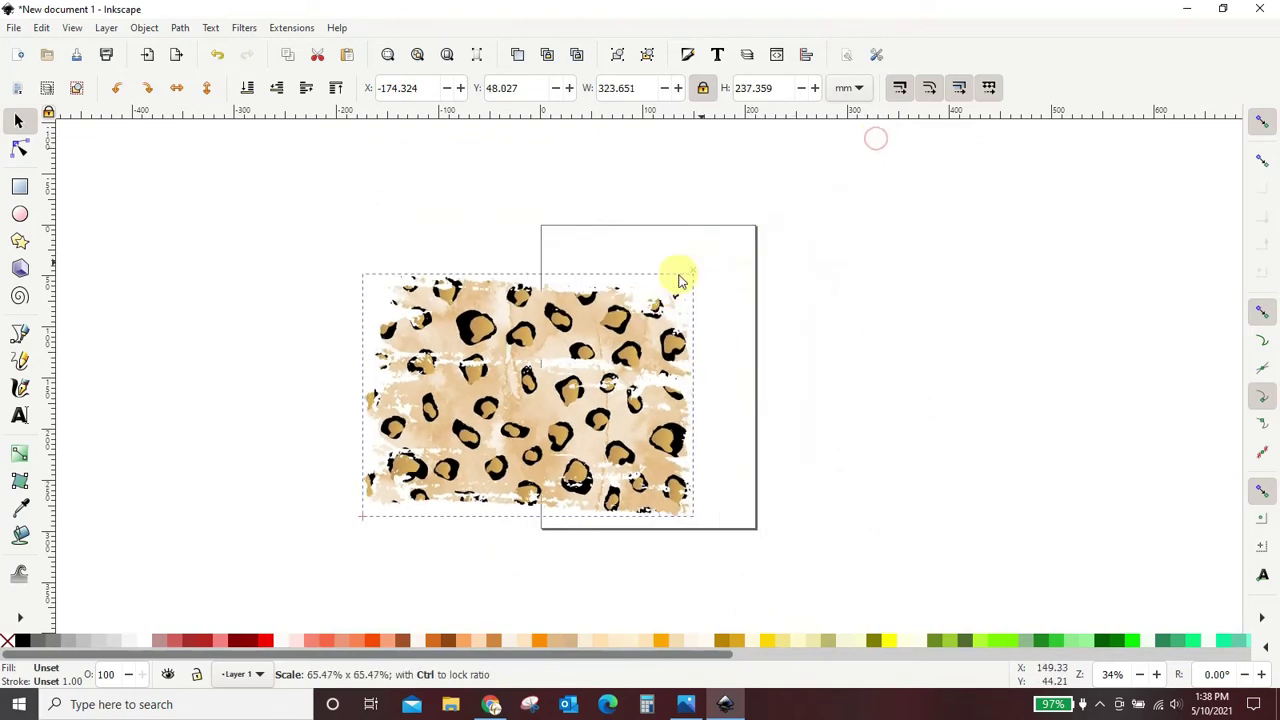
drag(440, 478, 193, 256)
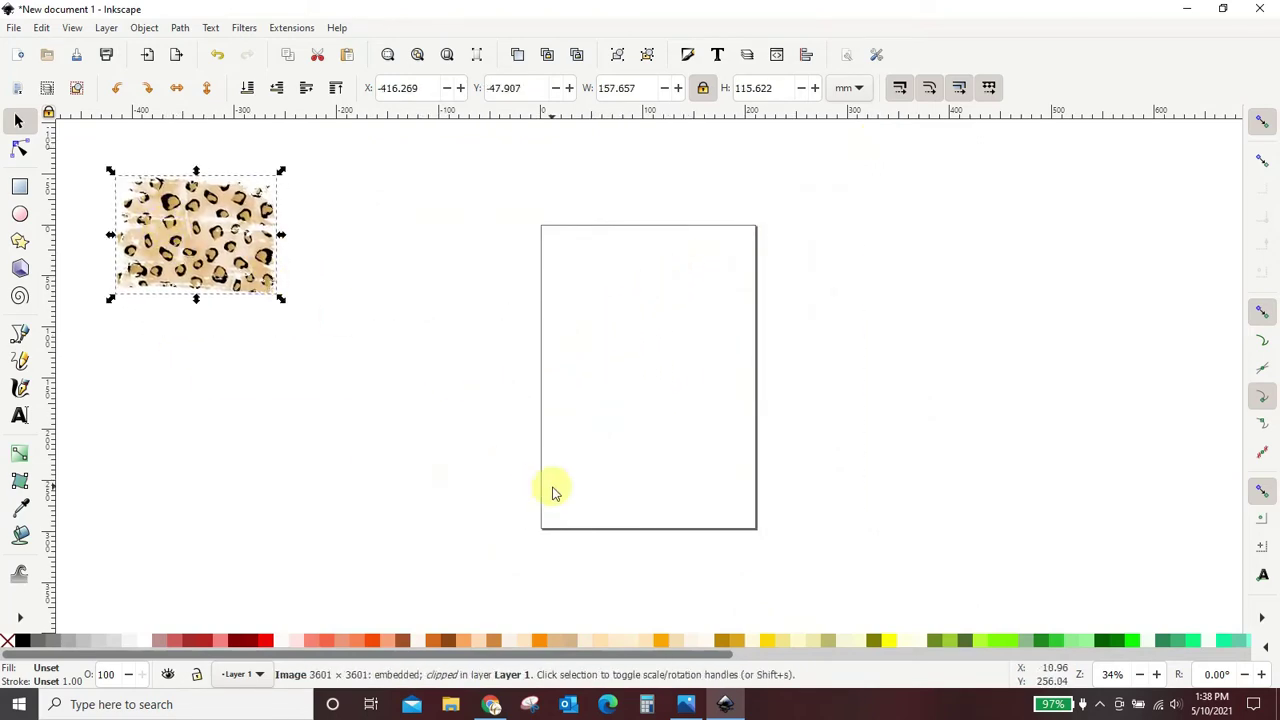
Step: Start an image import and browse to the Desktop's Digital Paper folder
click(15, 30)
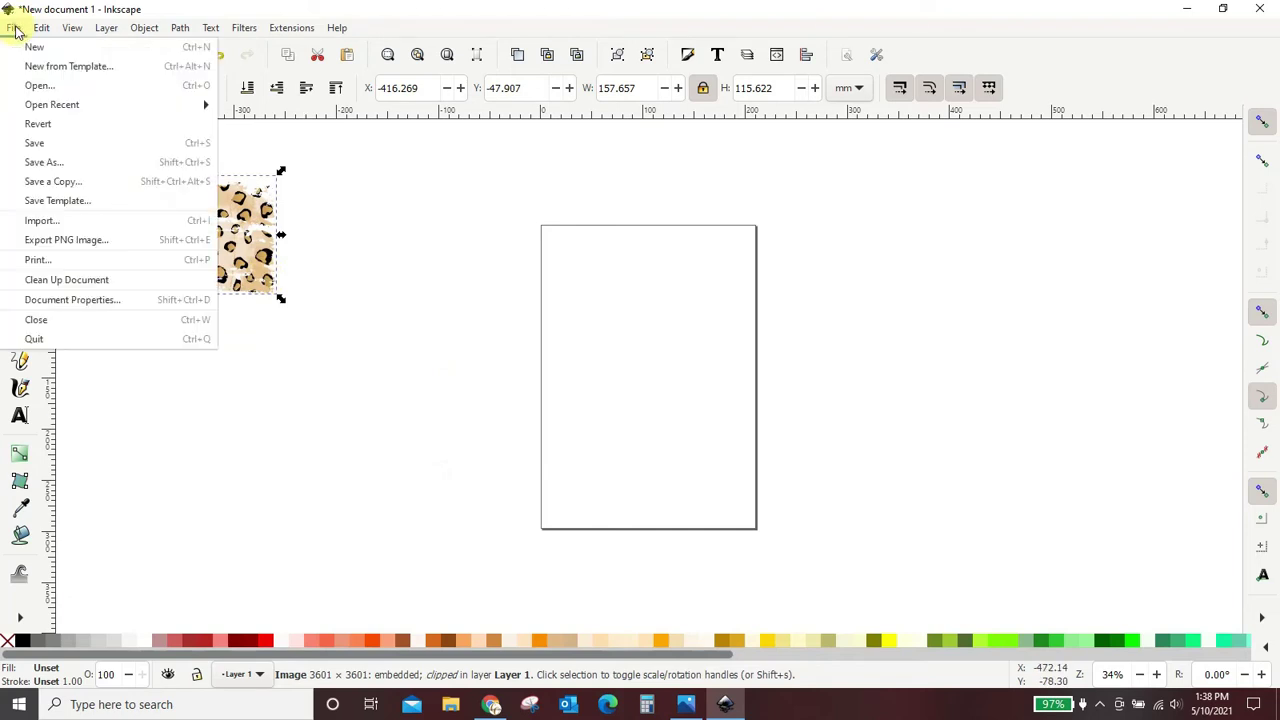
click(42, 220)
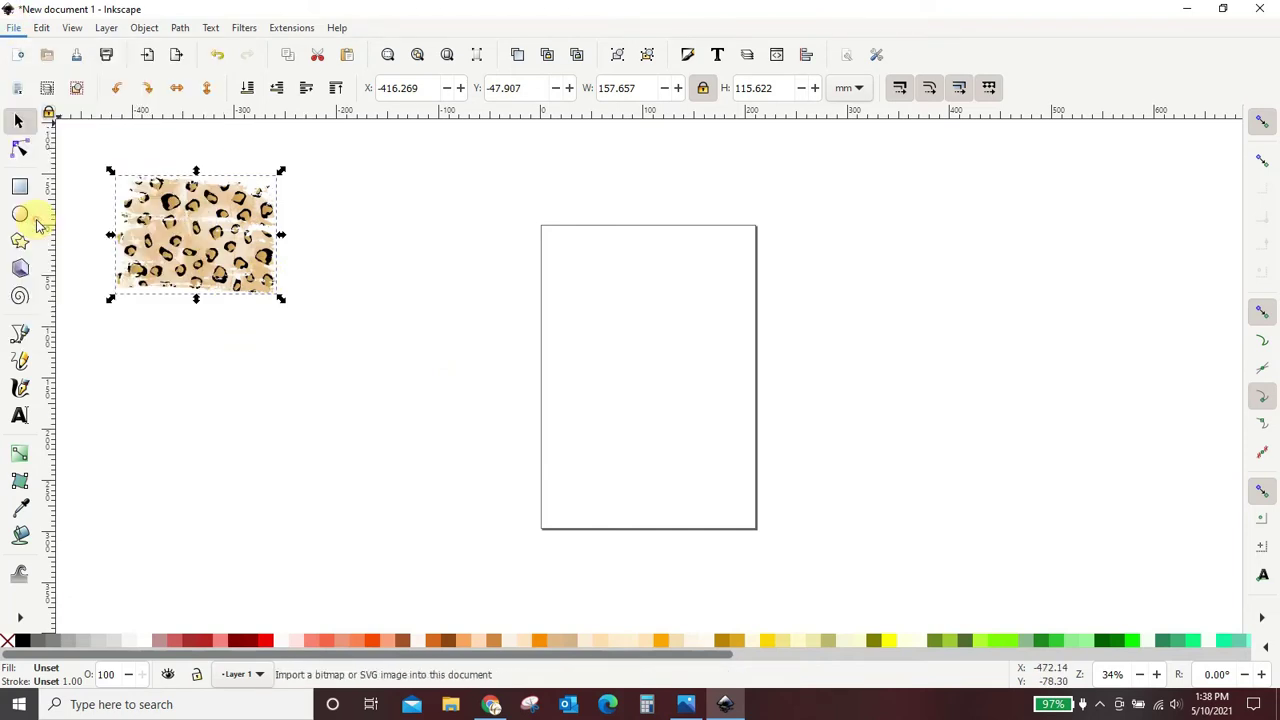
click(695, 318)
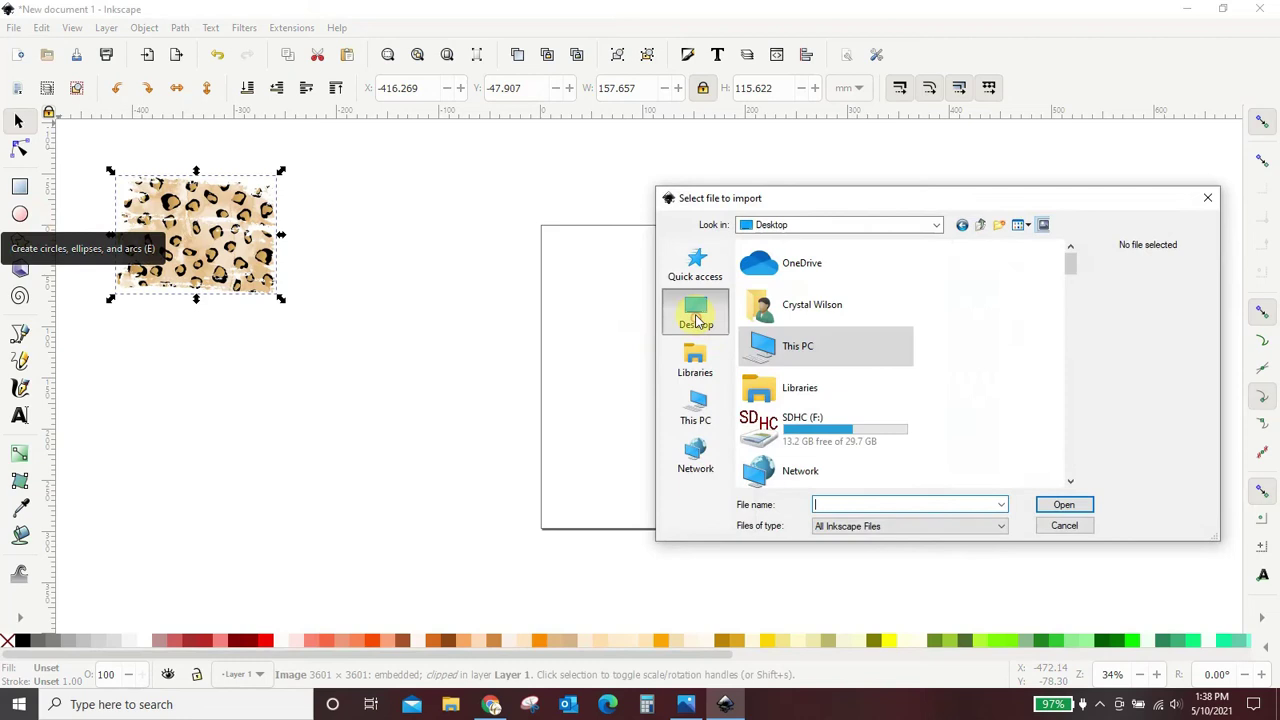
scroll(838, 362, down, 1)
scroll(838, 365, down, 1)
scroll(839, 368, down, 1)
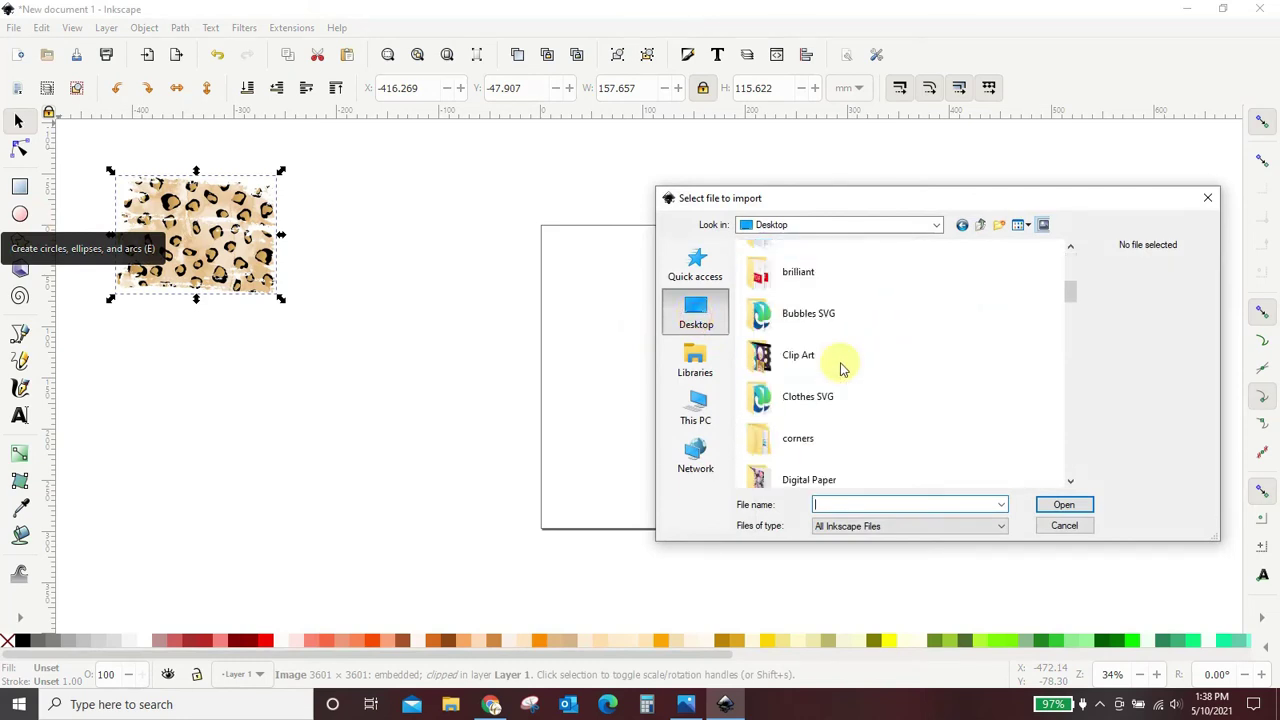
scroll(840, 372, down, 1)
double_click(786, 372)
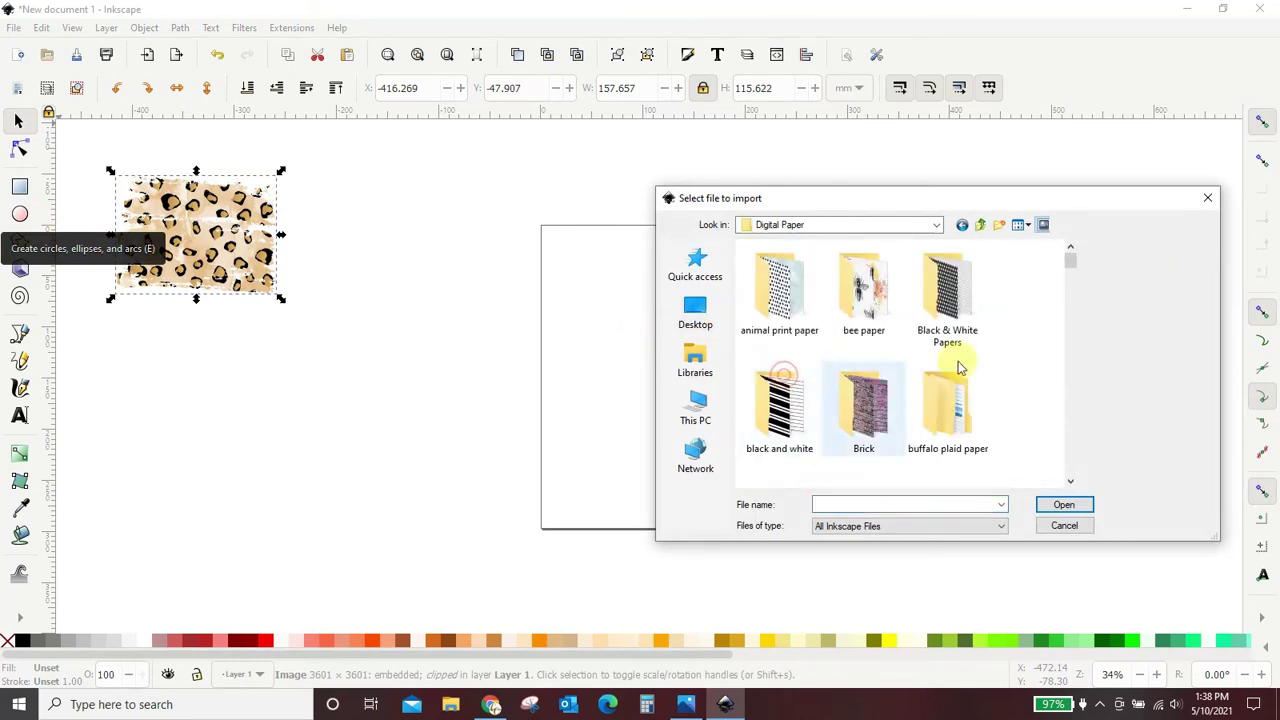
Step: Import wood paper 003, centre it over the page and rotate it 90° clockwise
scroll(1015, 338, down, 2)
scroll(1015, 338, down, 3)
scroll(1015, 338, down, 2)
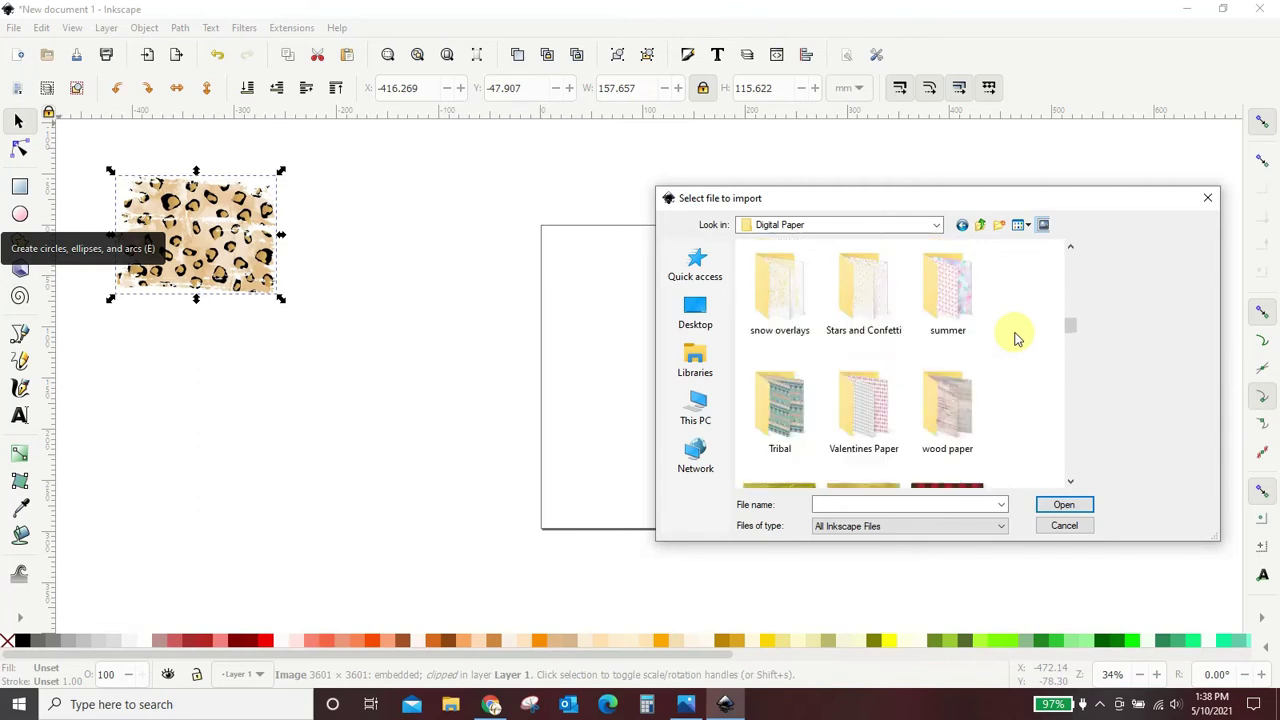
scroll(1015, 338, down, 1)
scroll(1015, 338, up, 1)
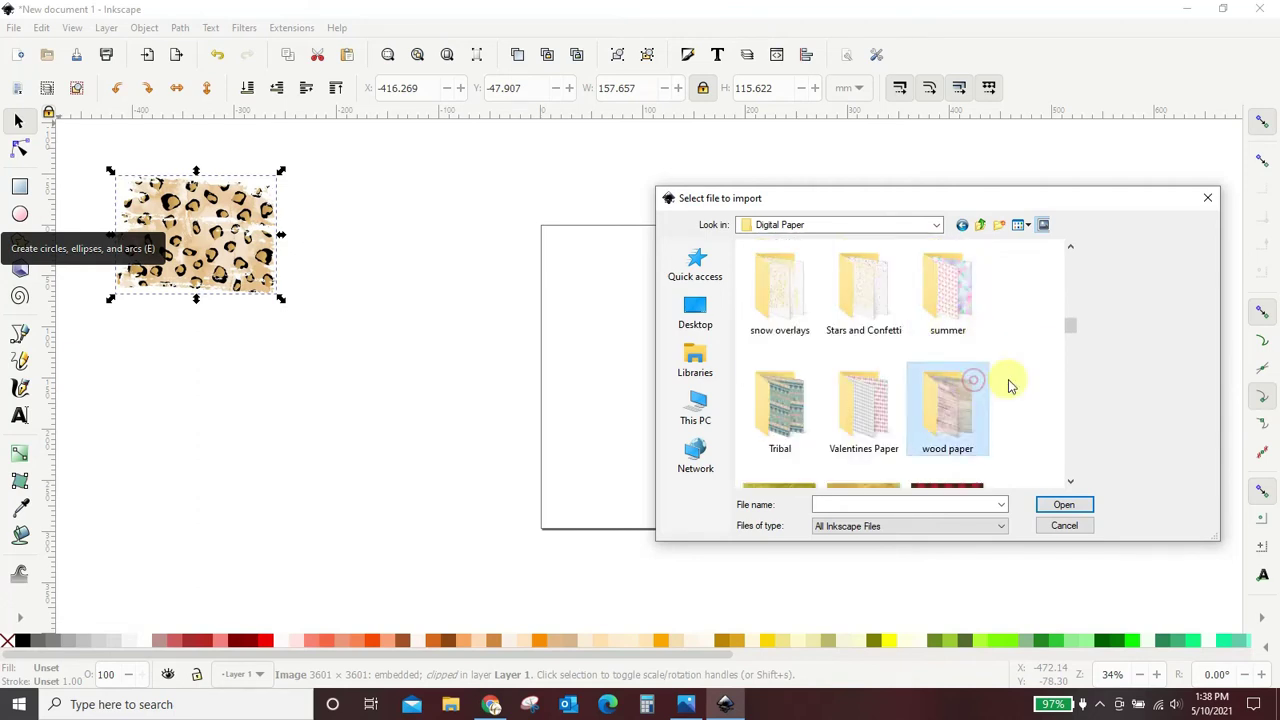
double_click(950, 418)
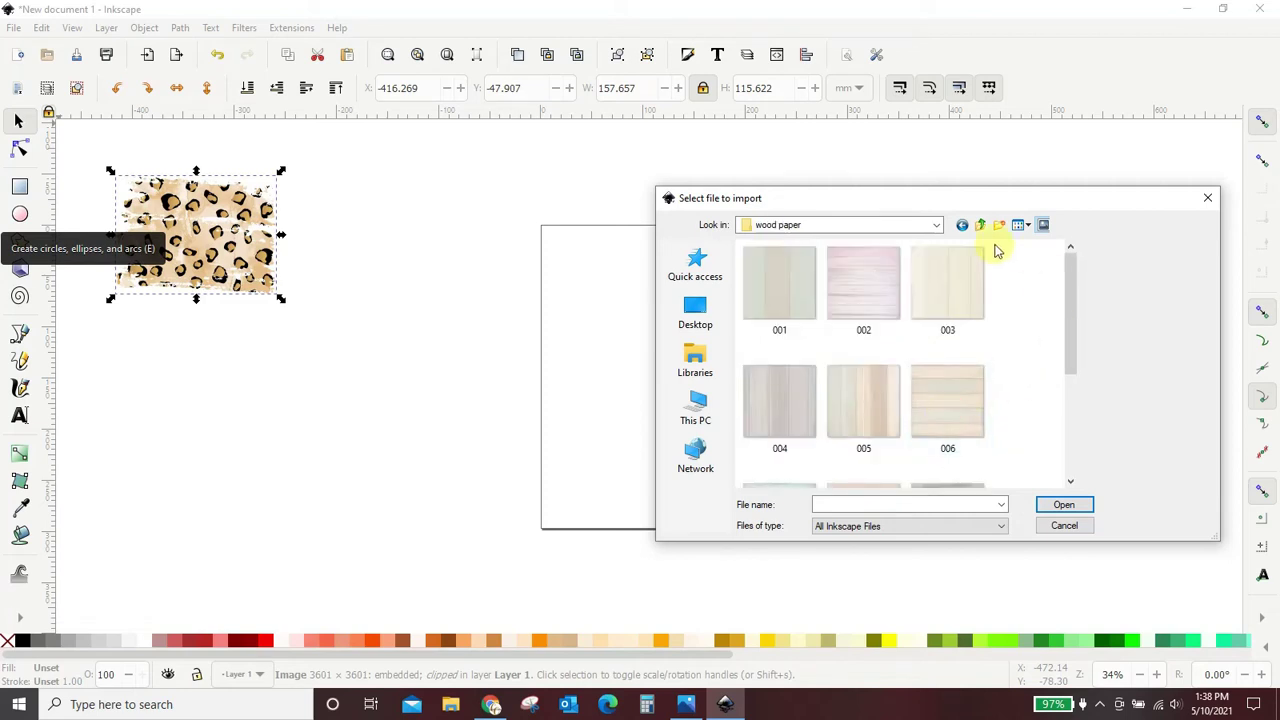
double_click(955, 279)
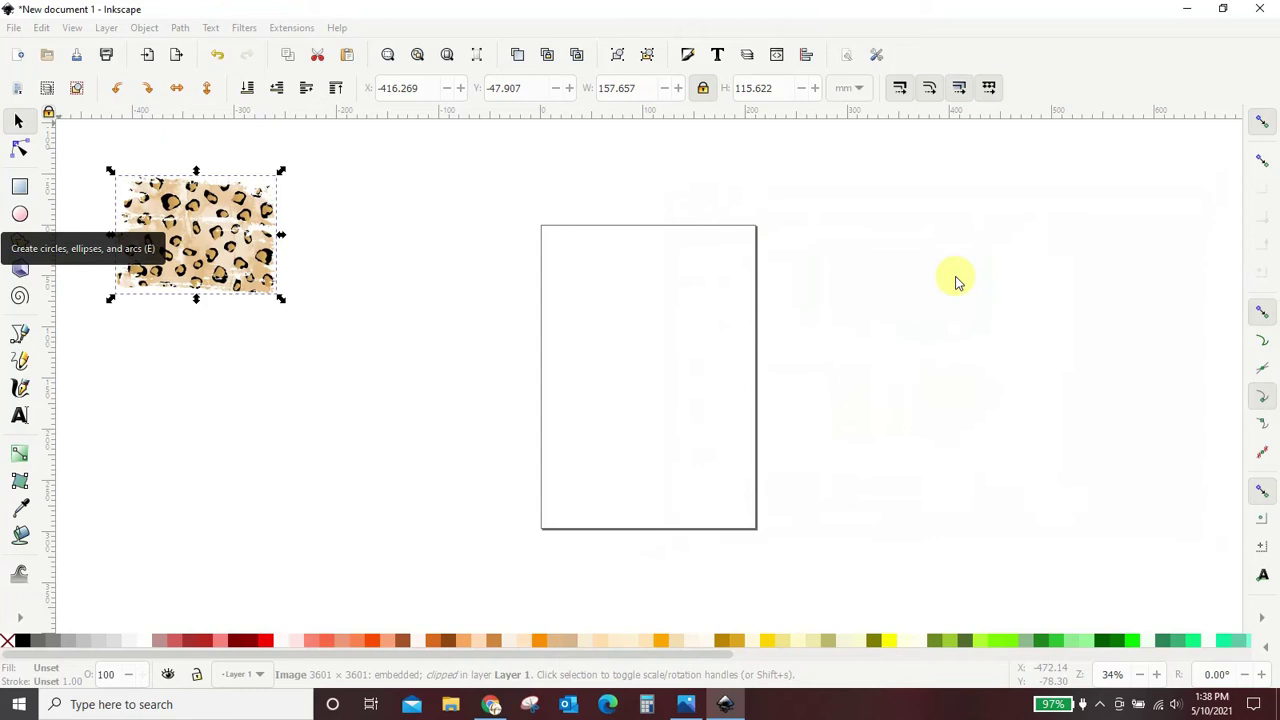
drag(955, 285, 641, 433)
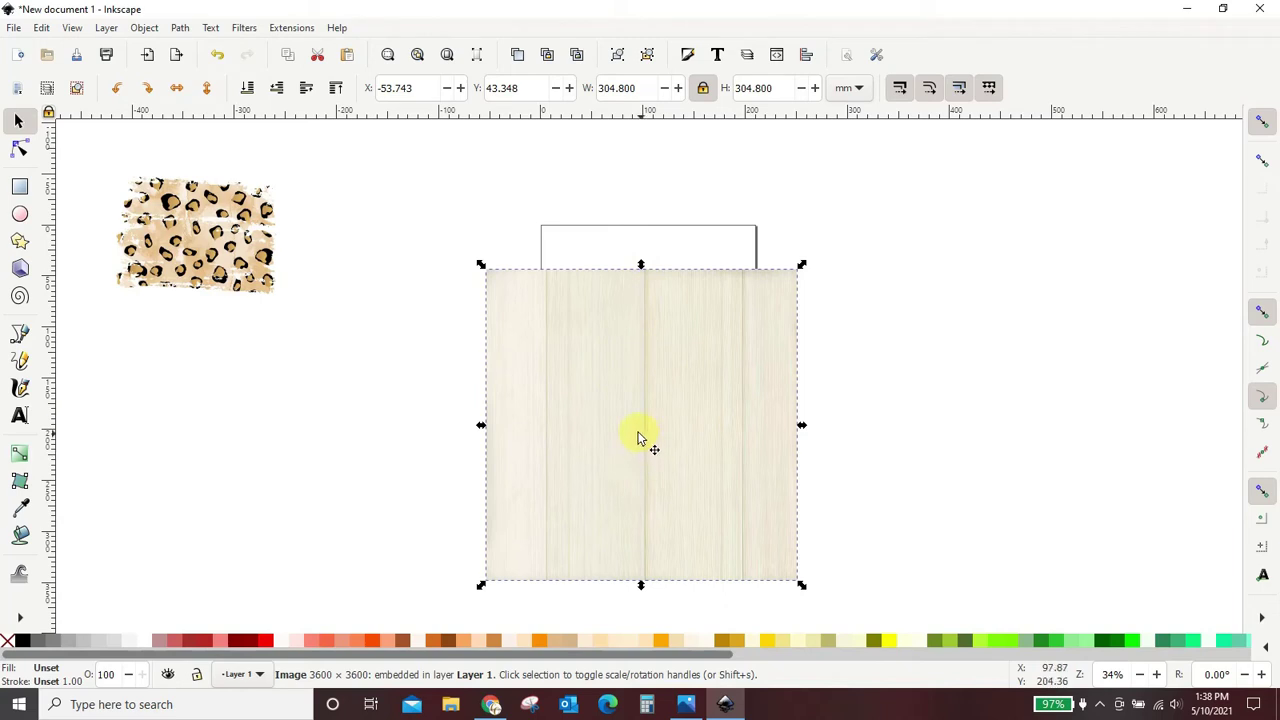
click(147, 89)
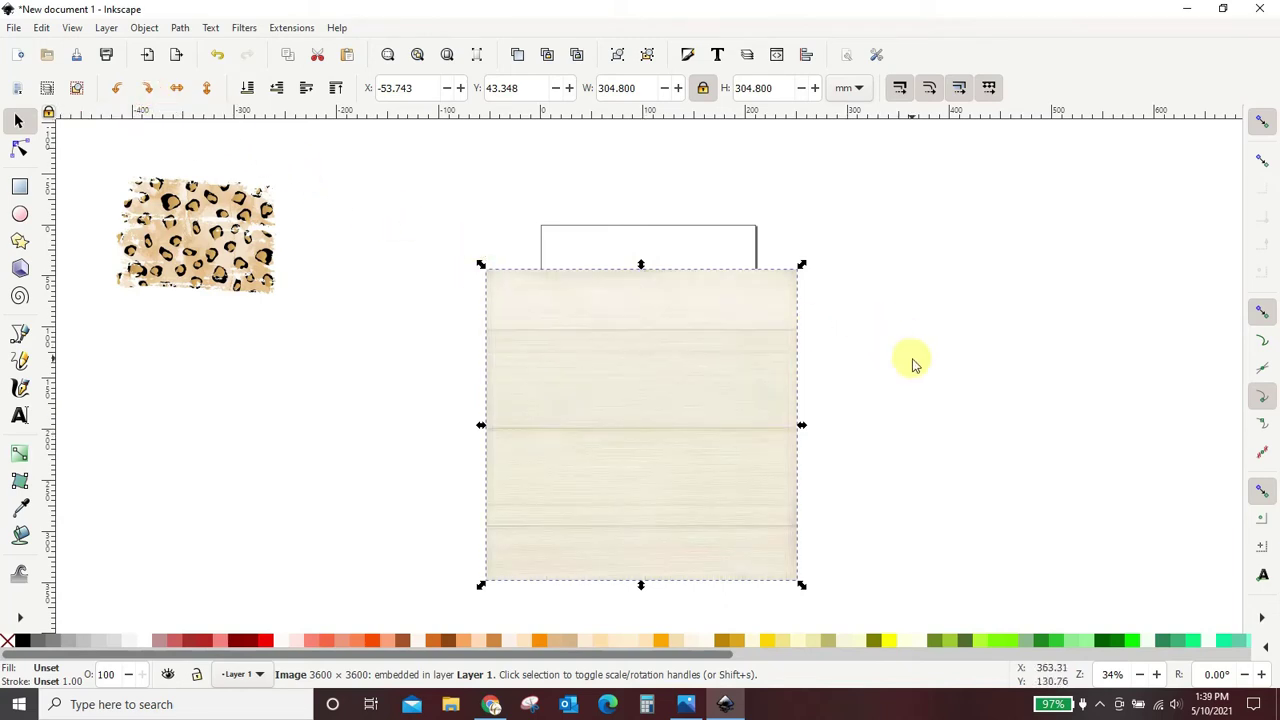
Step: Start another import and browse to Desktop > sublimation elements > Distressed background
click(13, 28)
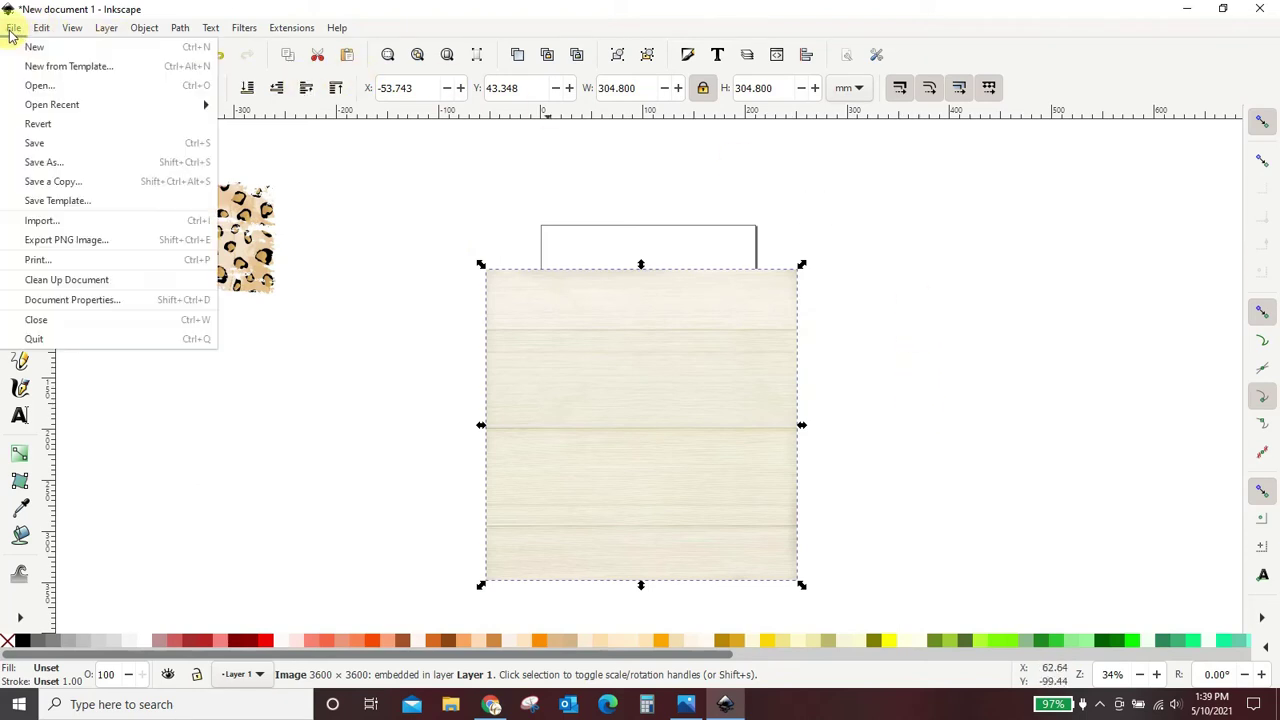
click(40, 221)
click(672, 316)
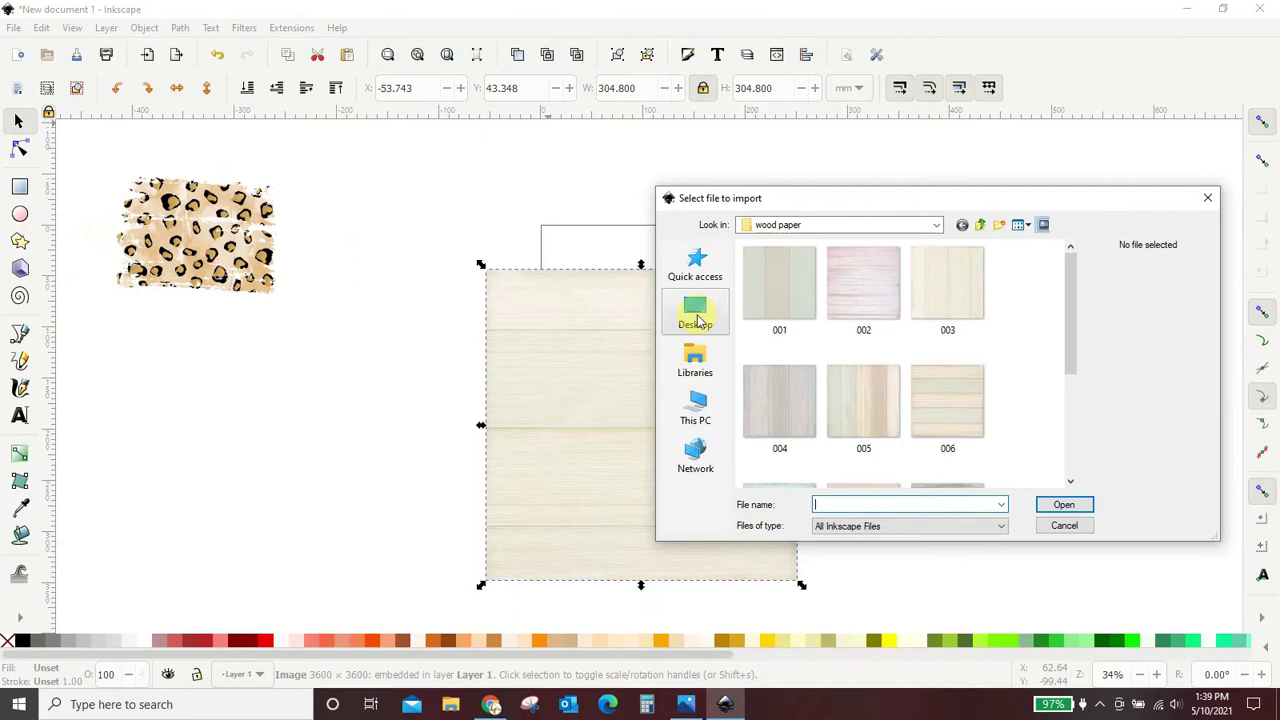
scroll(920, 365, down, 2)
scroll(920, 365, down, 3)
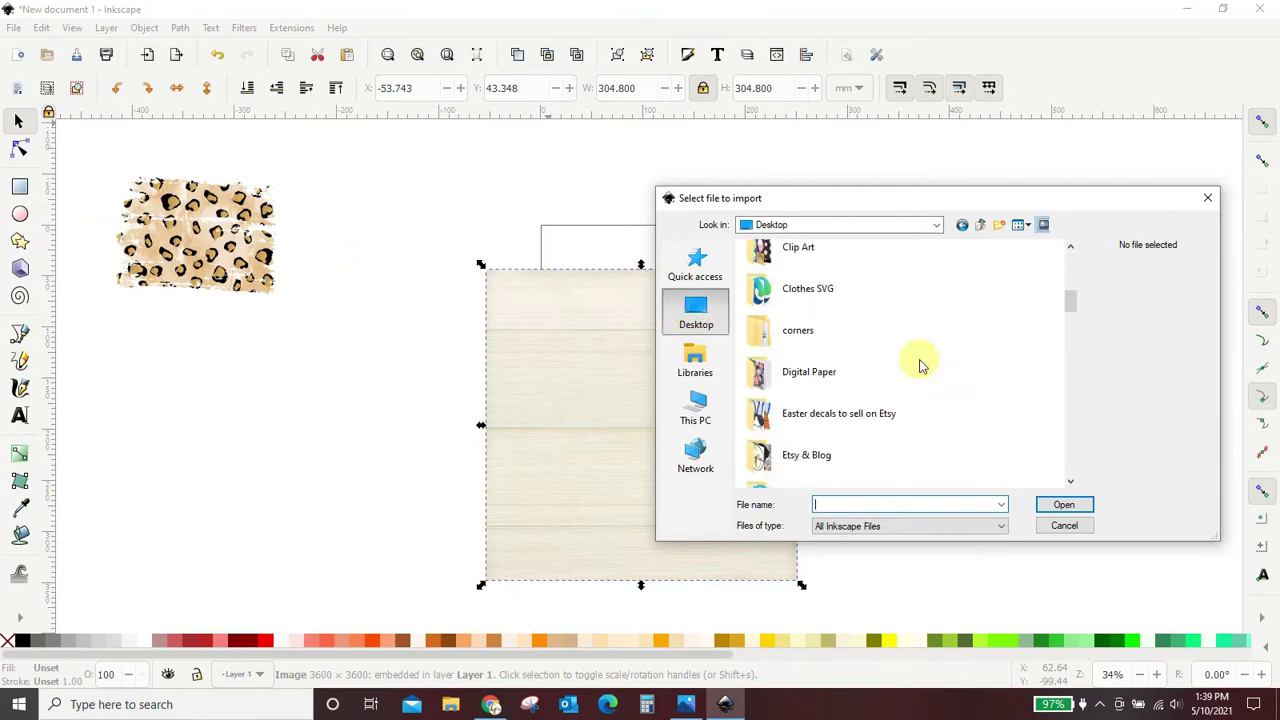
scroll(920, 365, down, 3)
double_click(830, 398)
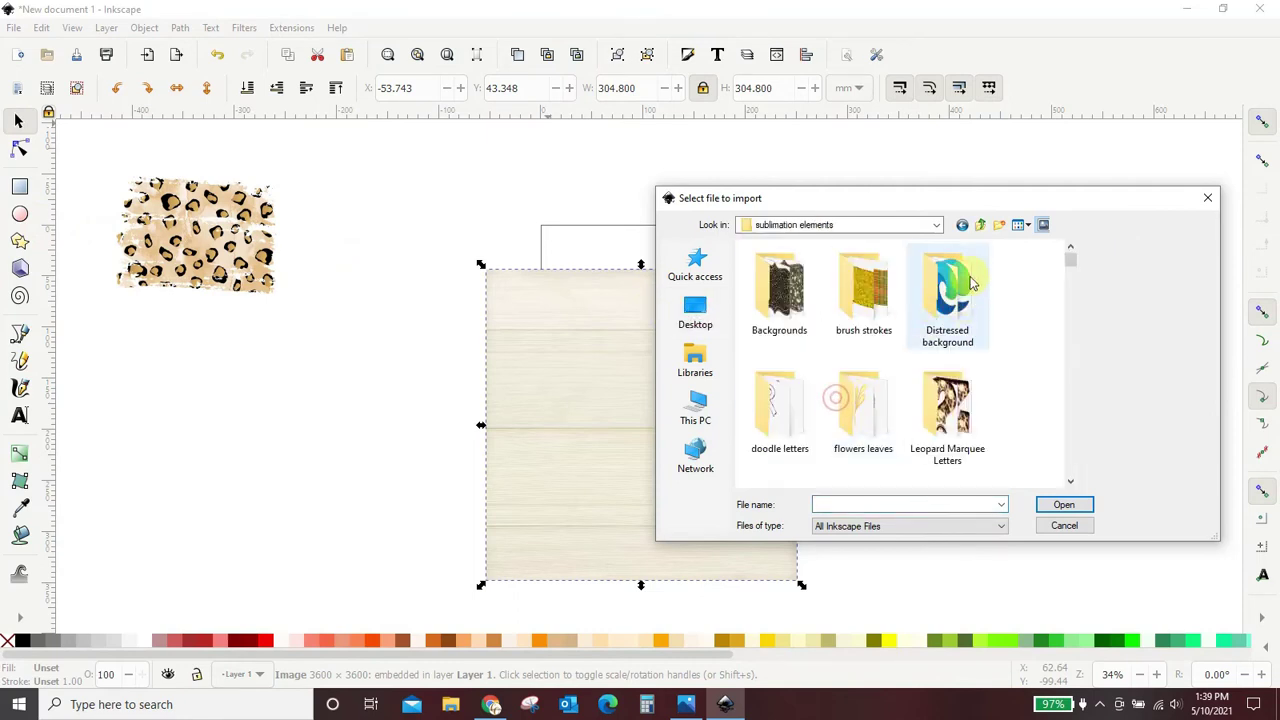
double_click(958, 281)
Step: Preview the distressed brush shapes and import Asset 6
click(837, 419)
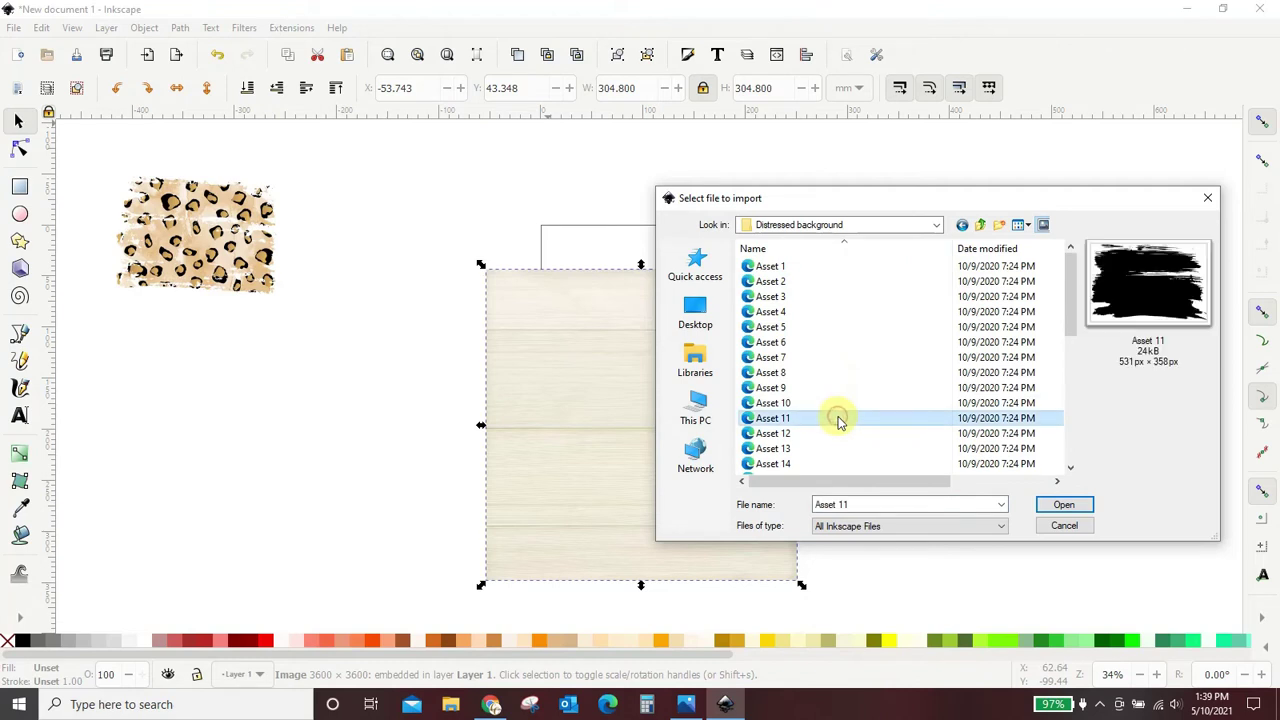
click(838, 433)
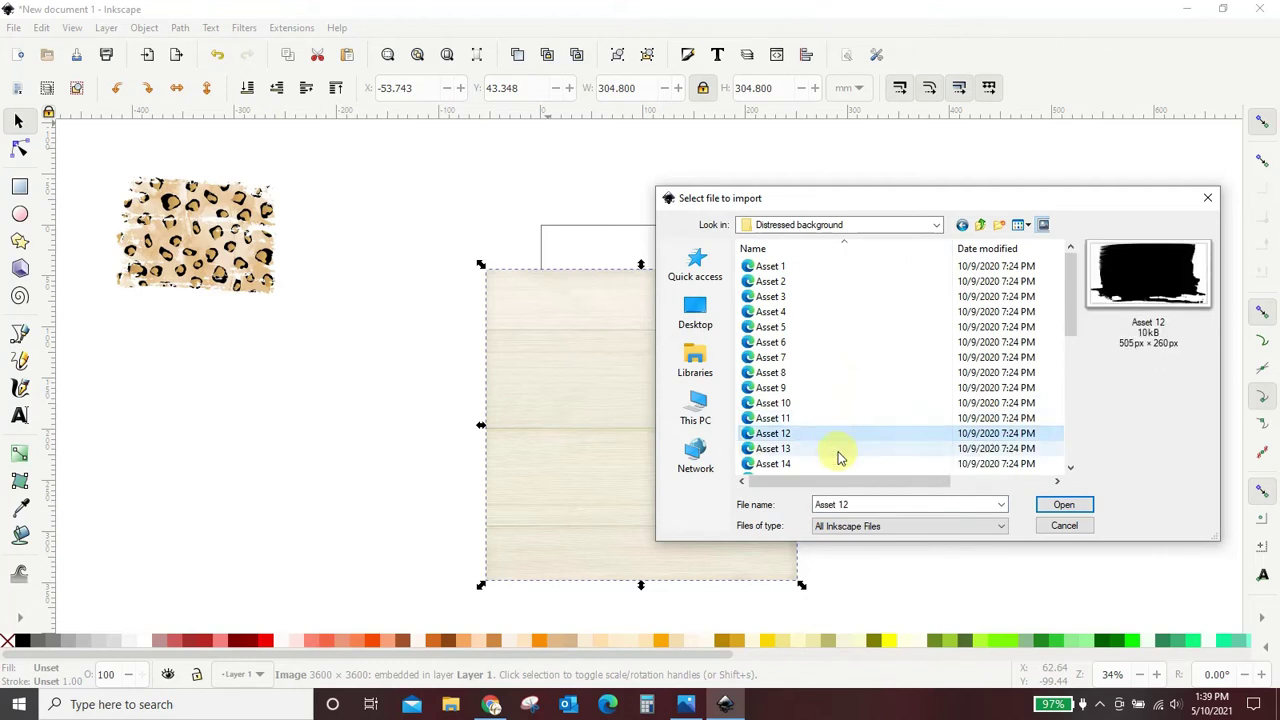
click(838, 450)
click(843, 436)
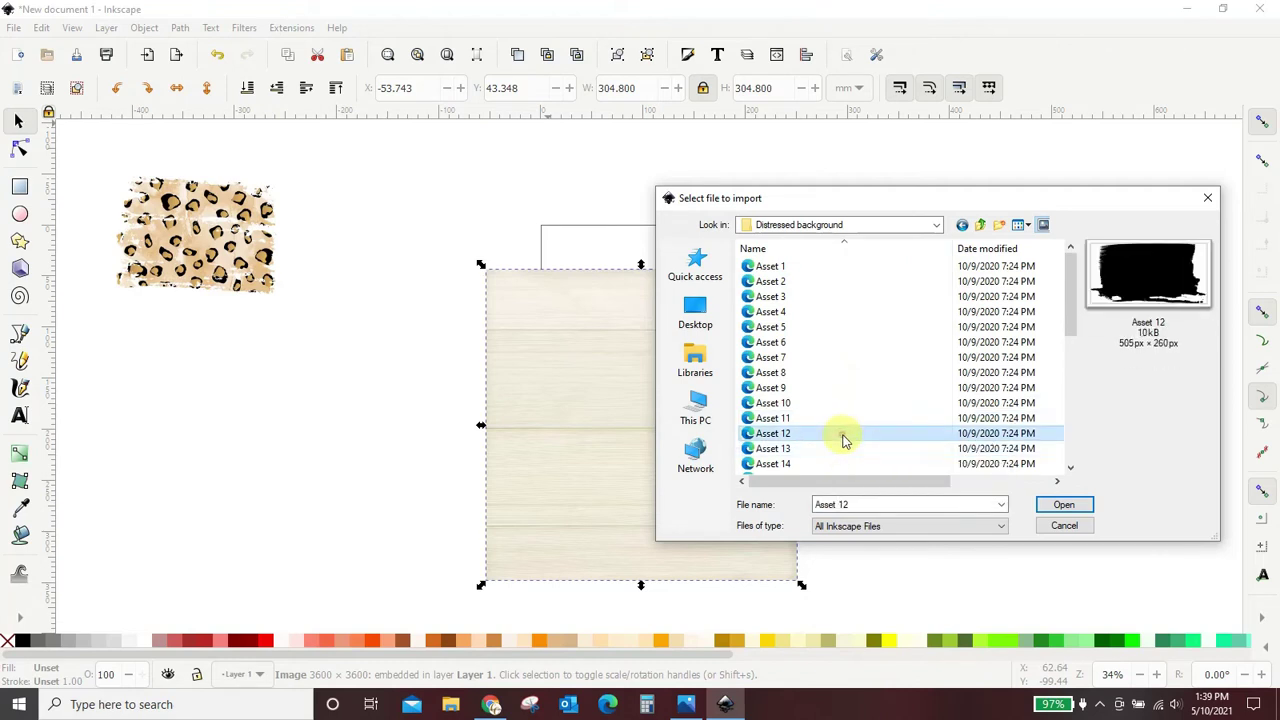
click(843, 401)
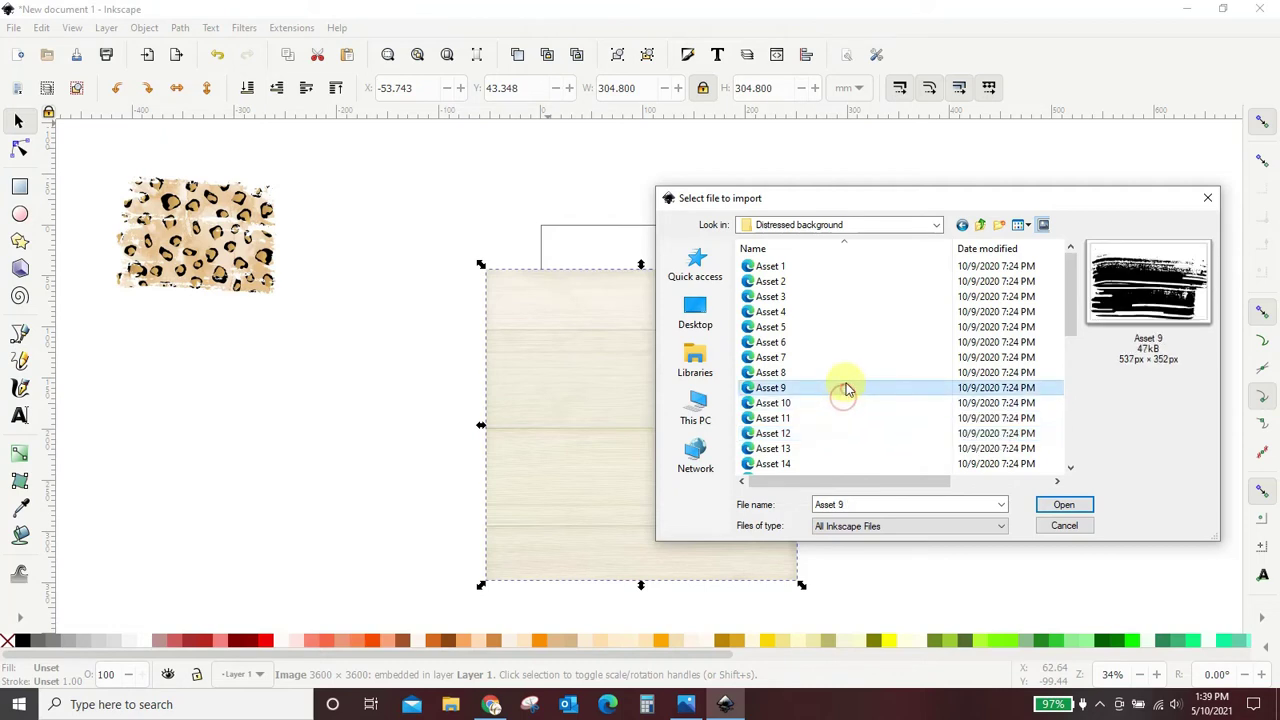
click(845, 372)
click(845, 357)
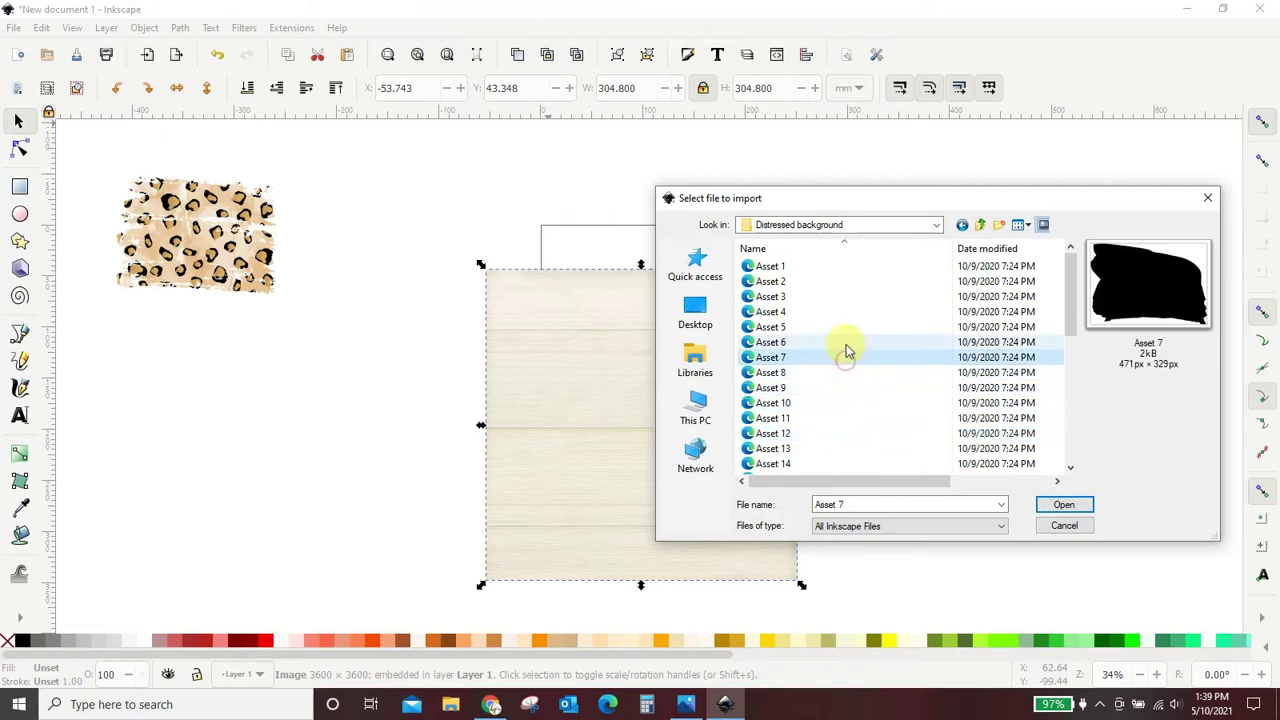
click(845, 343)
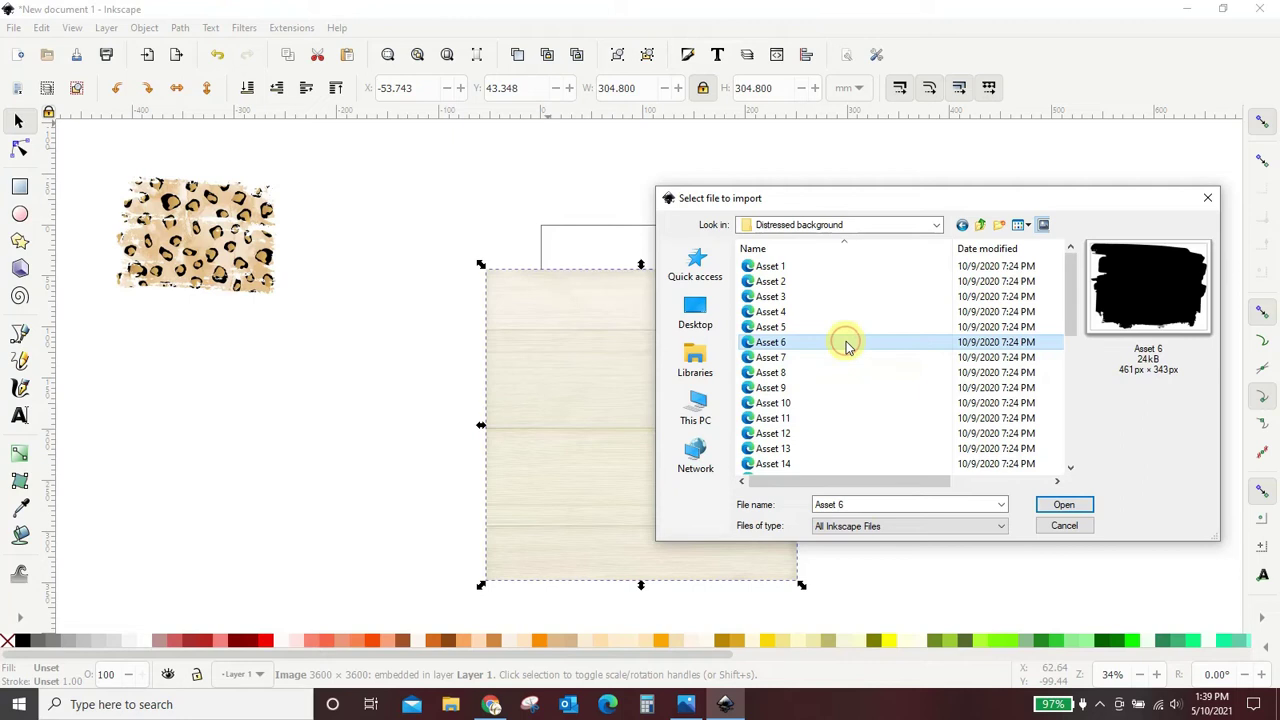
click(1065, 505)
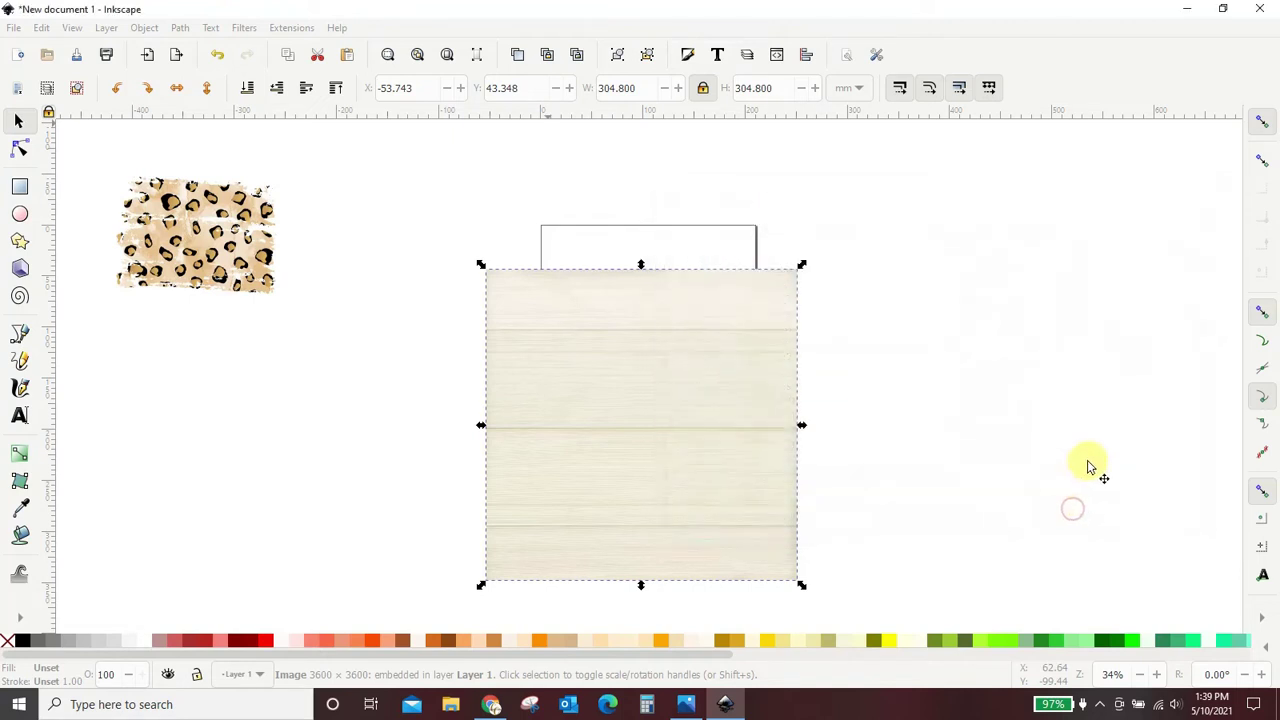
Step: Place and slightly enlarge the black brush shape over the wood, shortening the wood panel to fit
mouse_move(1087, 462)
mouse_down()
mouse_move(1080, 492)
mouse_move(615, 395)
mouse_move(803, 583)
mouse_up()
drag(748, 463, 697, 441)
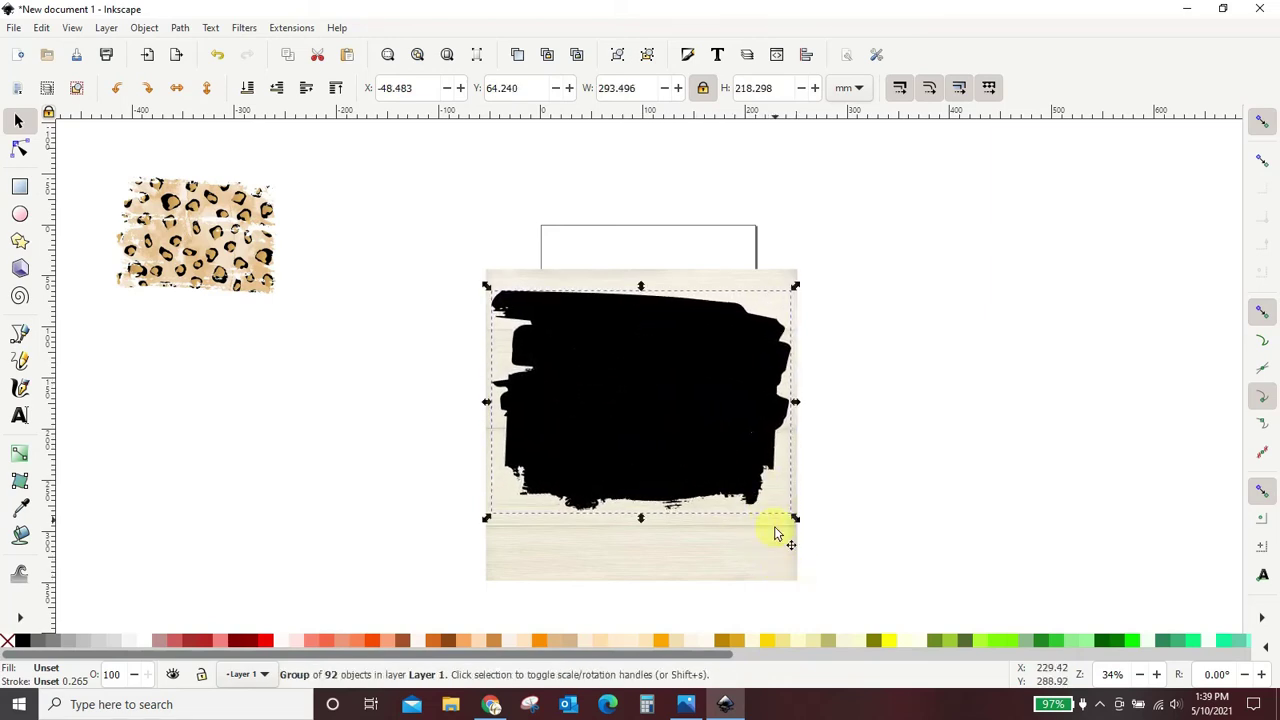
click(757, 568)
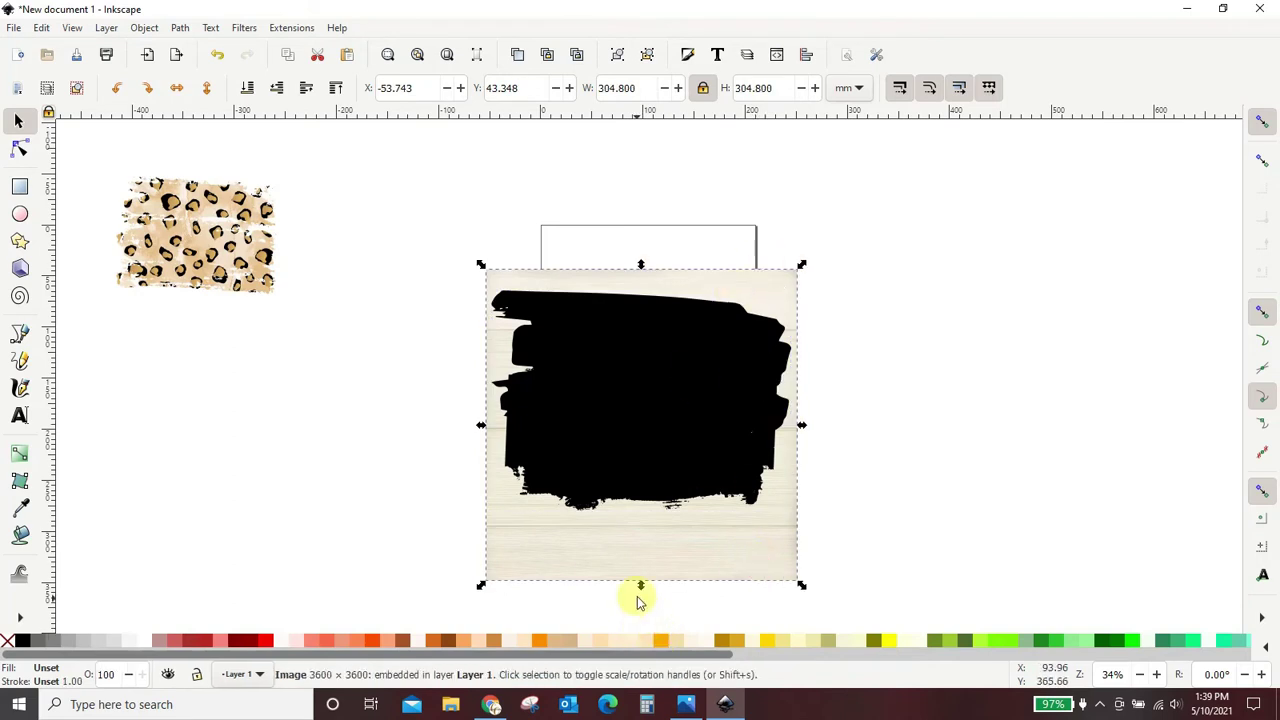
drag(640, 586, 651, 522)
mouse_move(677, 405)
mouse_down()
mouse_move(675, 417)
mouse_move(677, 401)
mouse_up()
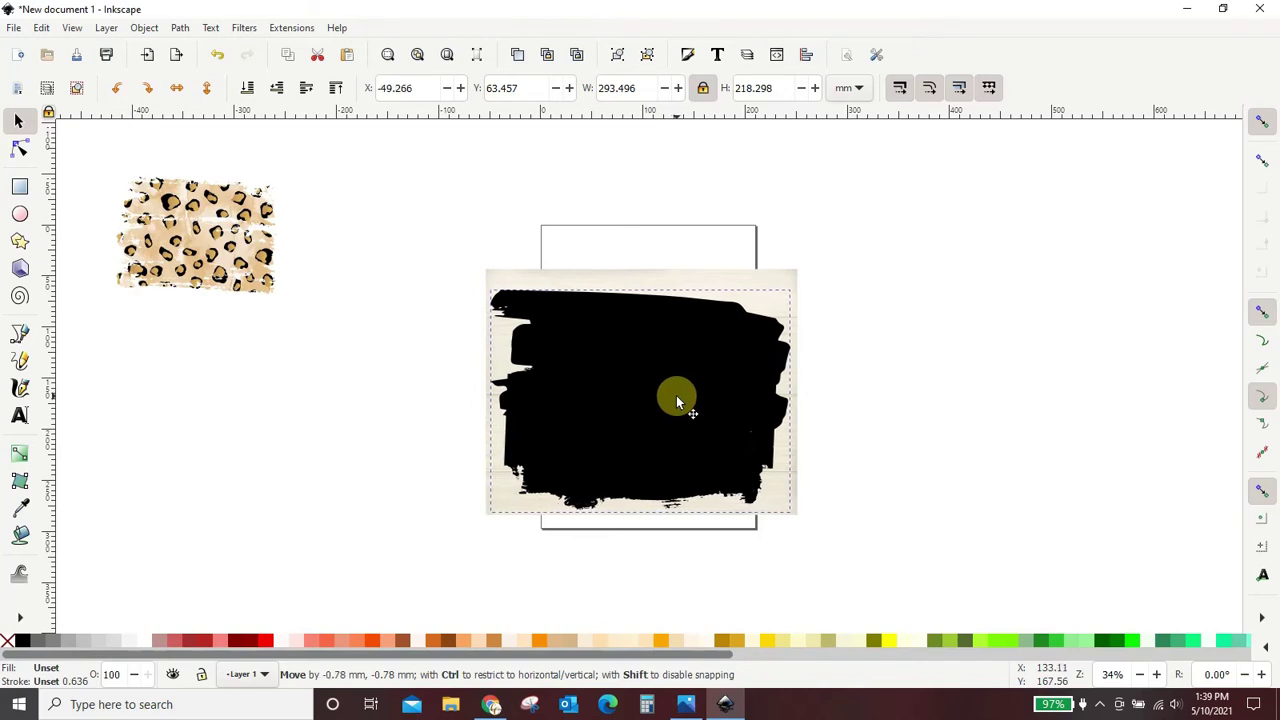
click(848, 420)
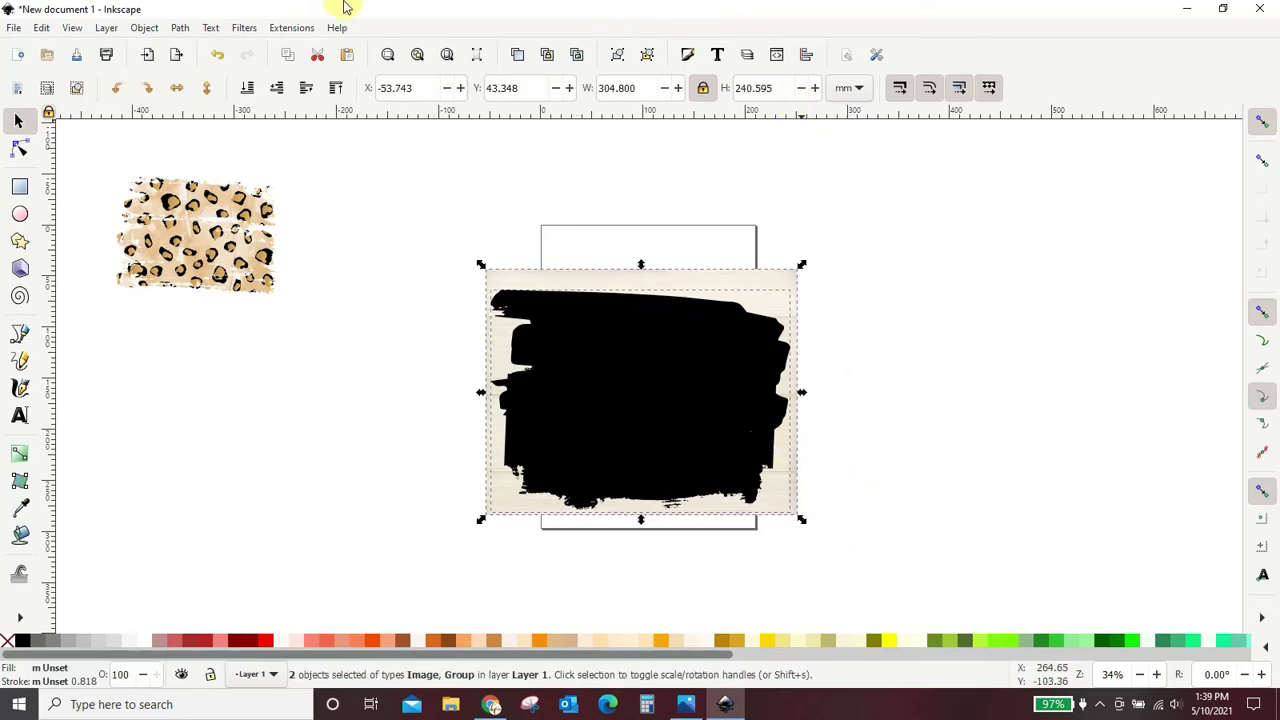
click(145, 28)
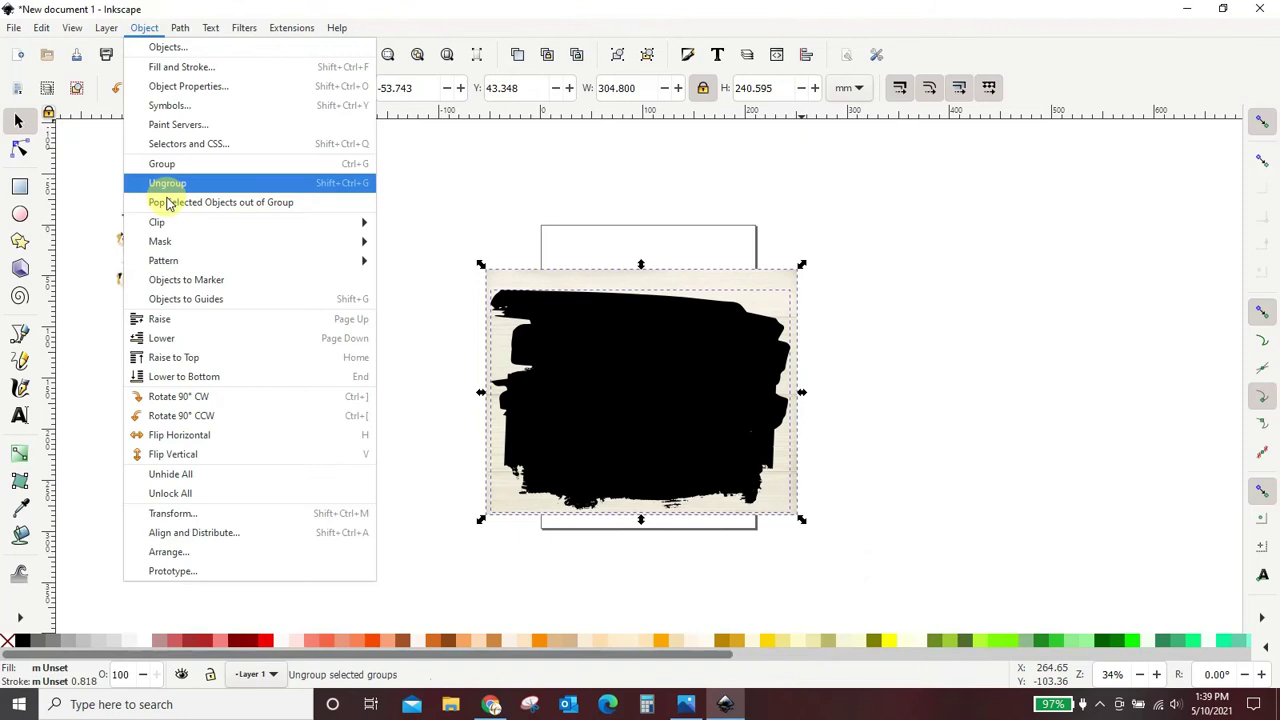
Step: Clip the wood panel to the brush shape, then move and enlarge the leopard image behind it
mouse_move(157, 222)
click(403, 221)
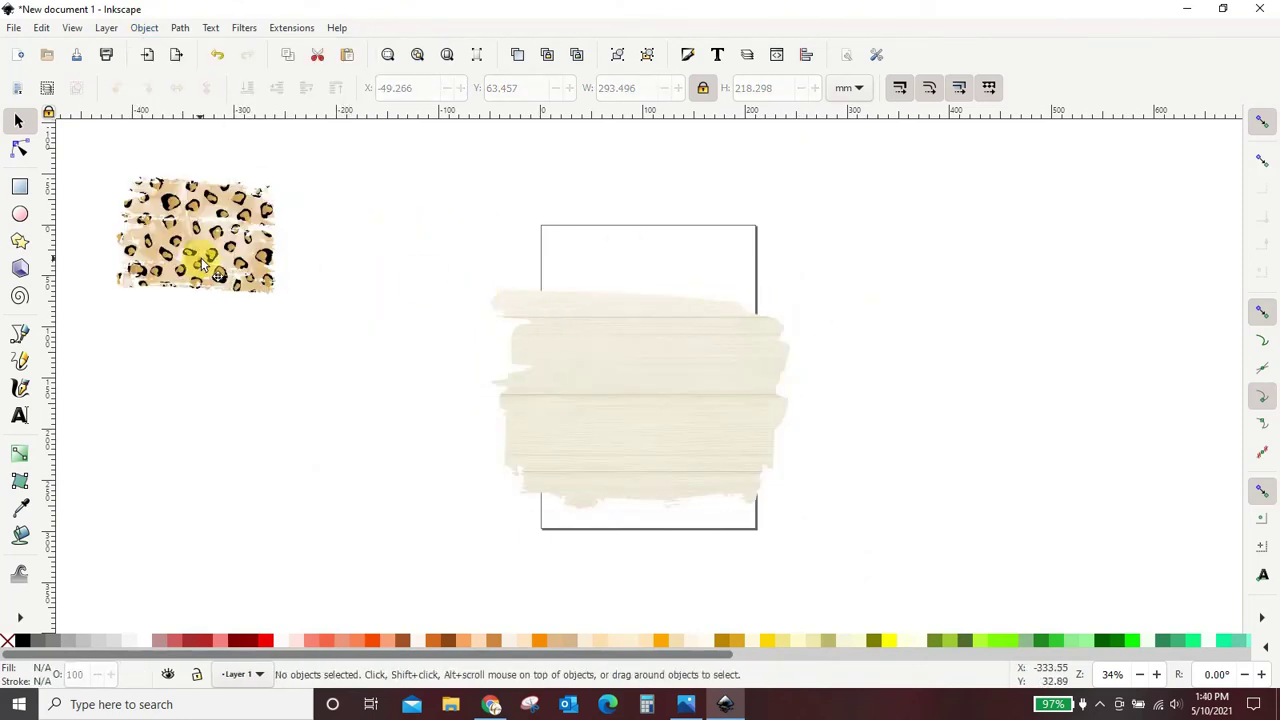
drag(203, 263, 471, 257)
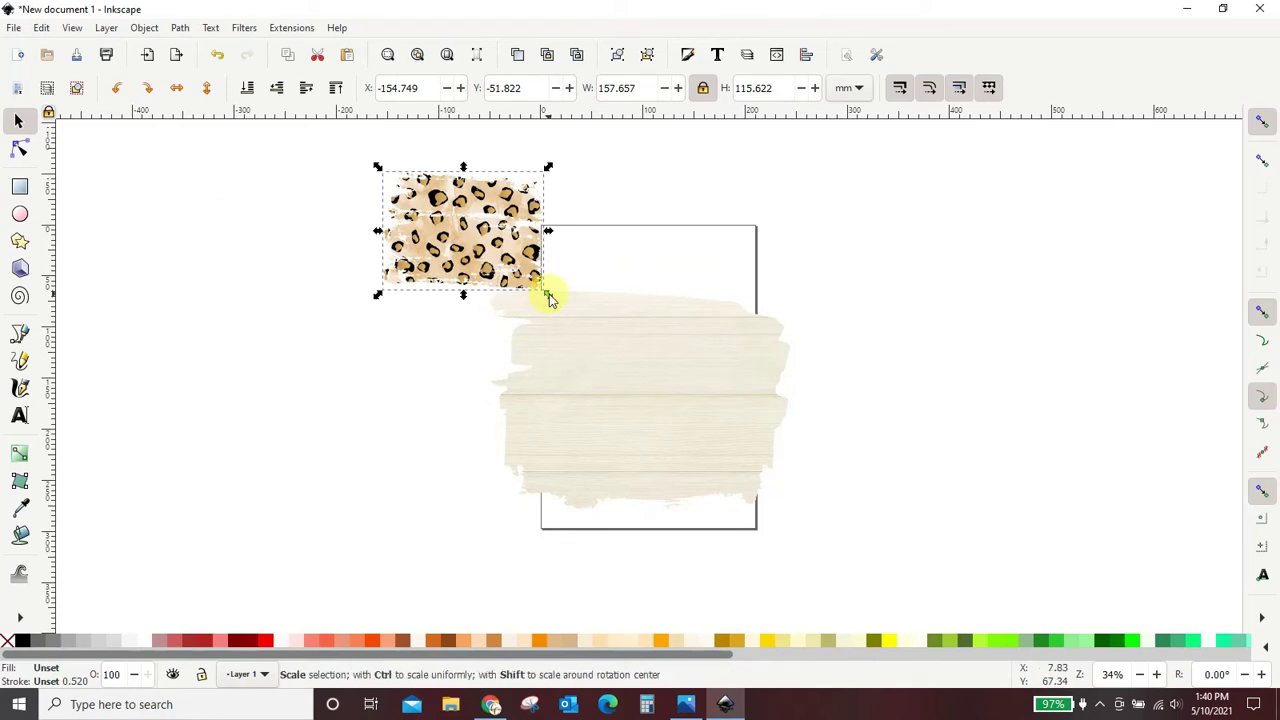
drag(548, 296, 703, 451)
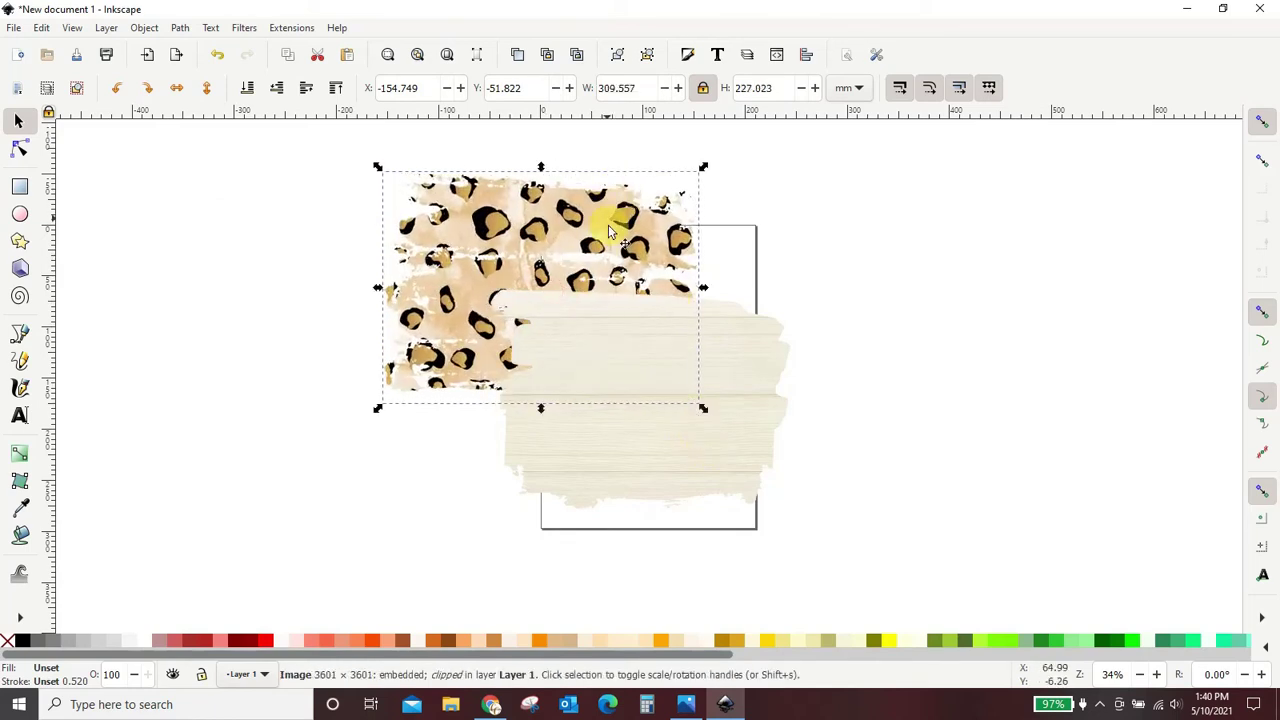
drag(613, 232, 752, 289)
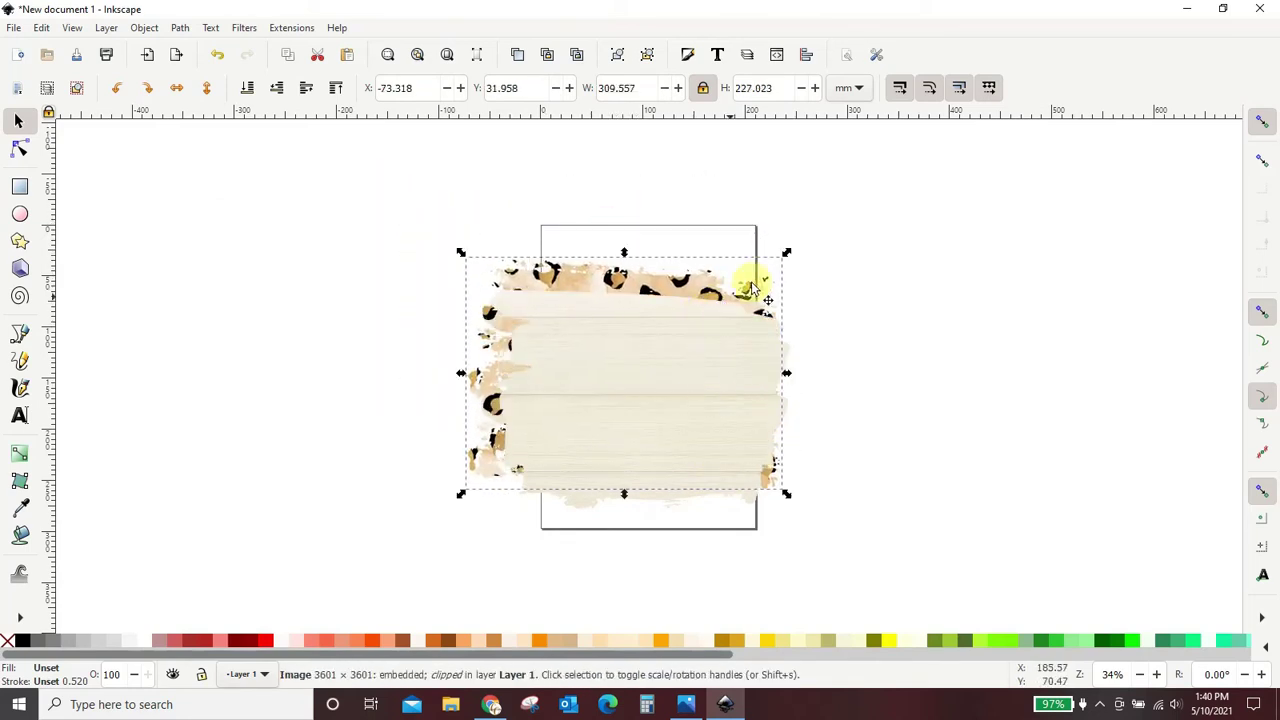
drag(786, 254, 912, 162)
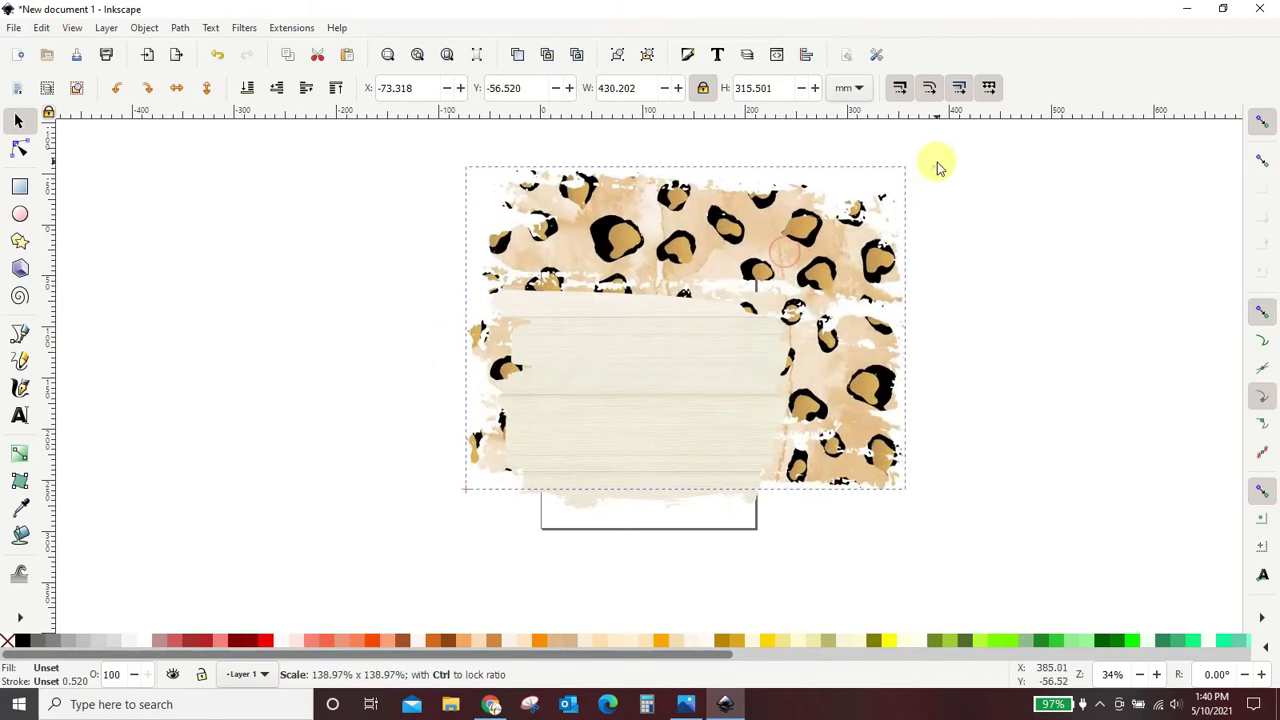
drag(800, 254, 740, 301)
Step: Reposition and slightly enlarge the wood panel over the leopard, then view the finished example
click(1114, 288)
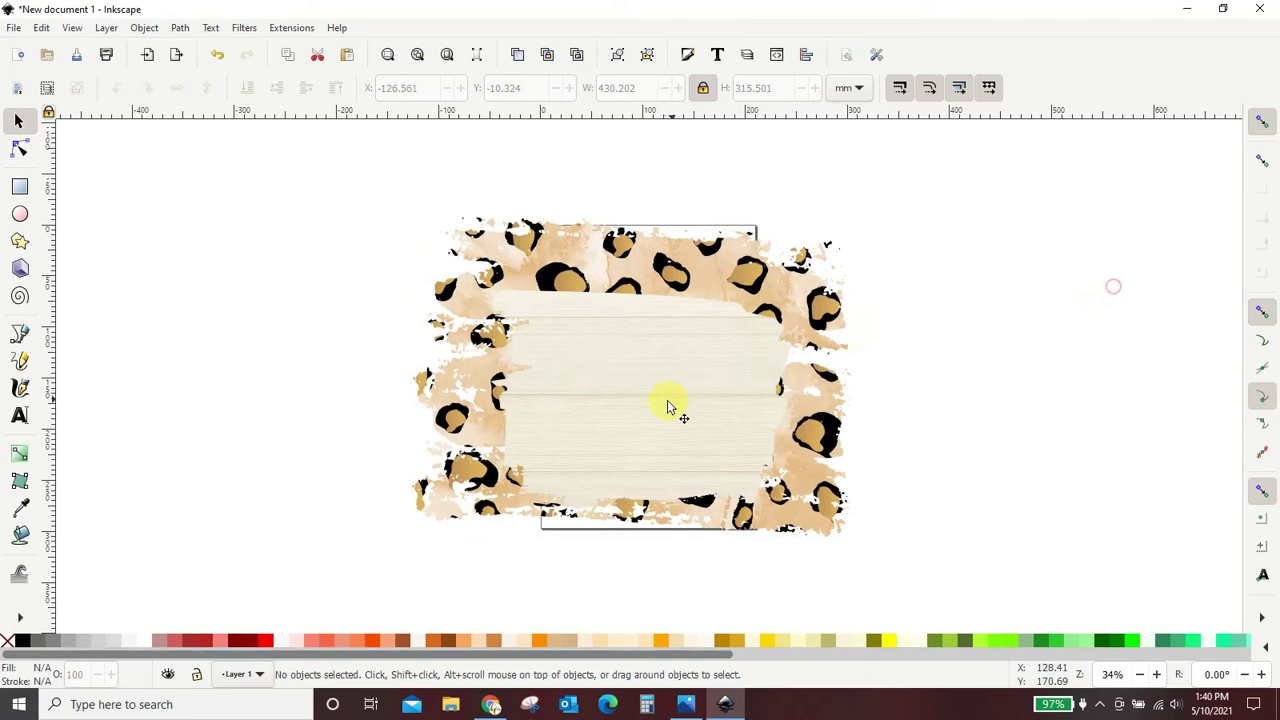
drag(667, 400, 639, 361)
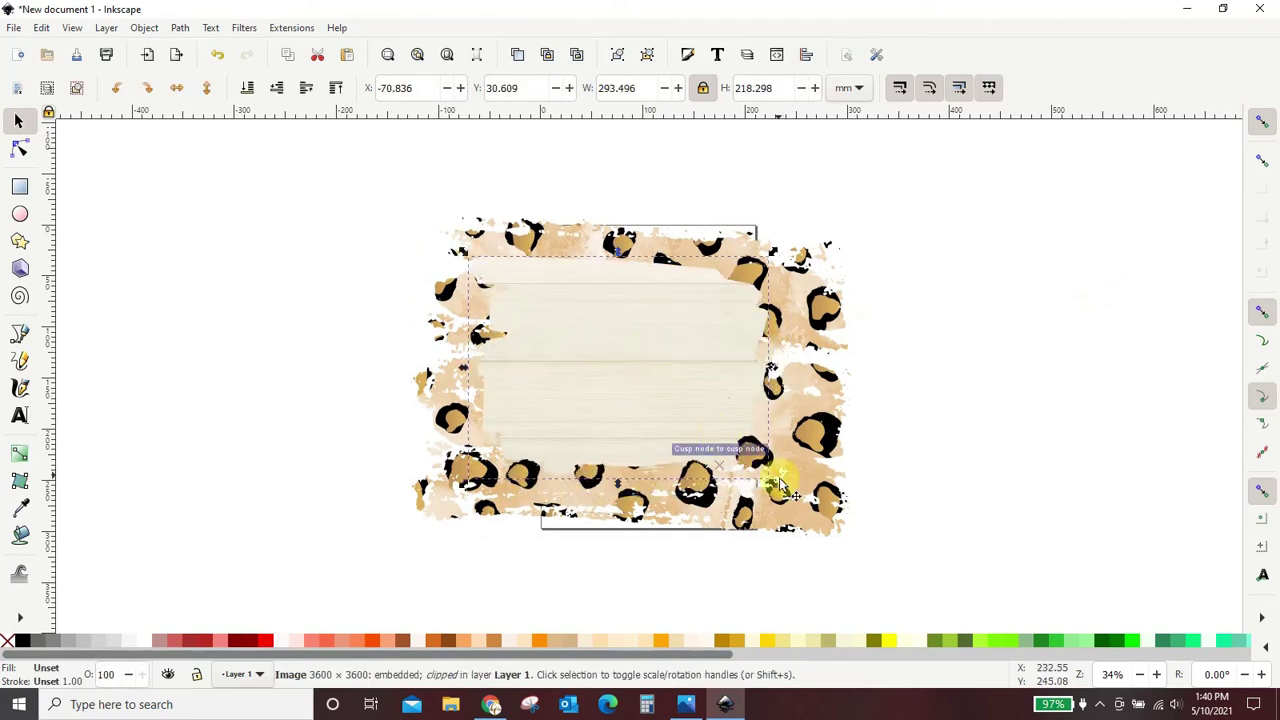
drag(785, 501, 838, 546)
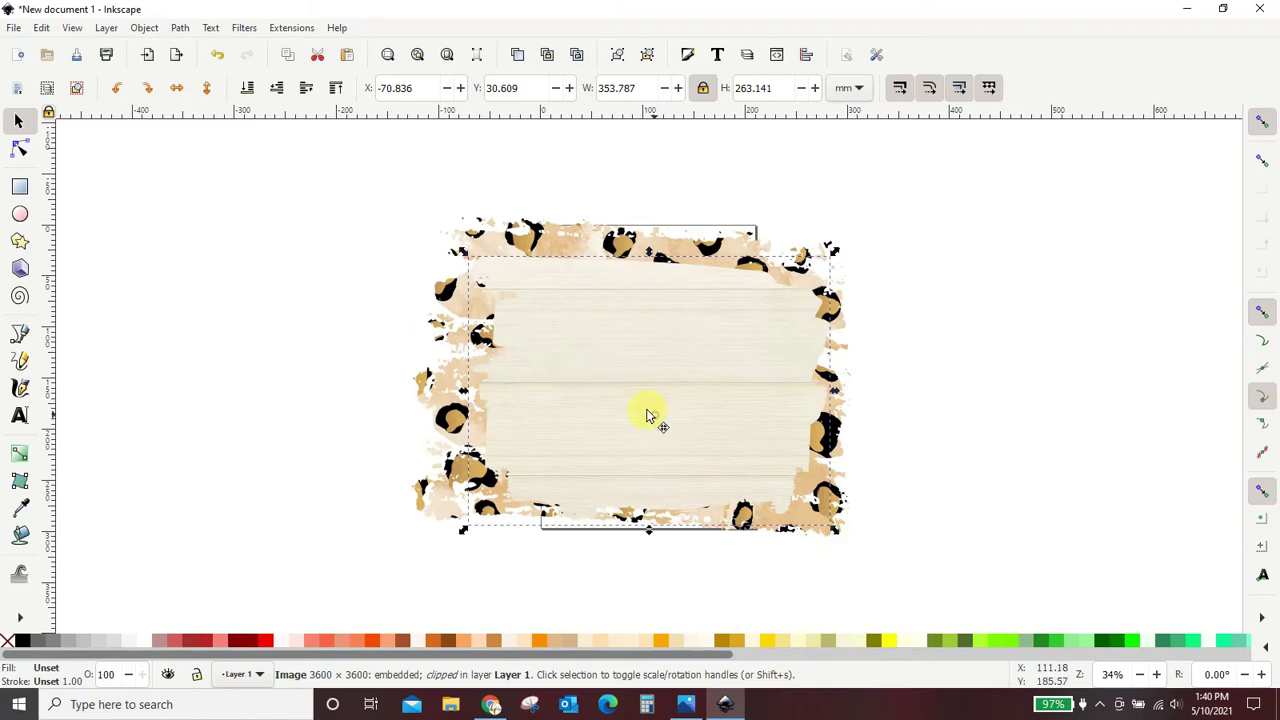
drag(647, 415, 641, 411)
click(915, 423)
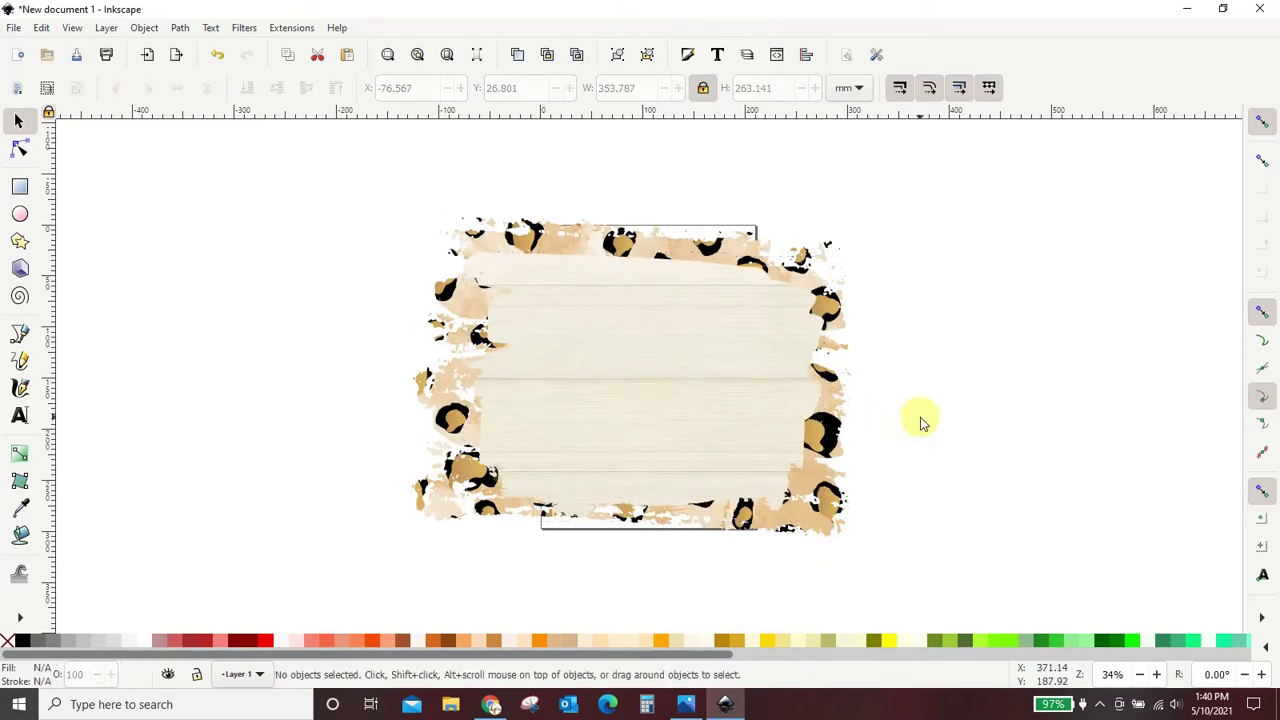
click(686, 704)
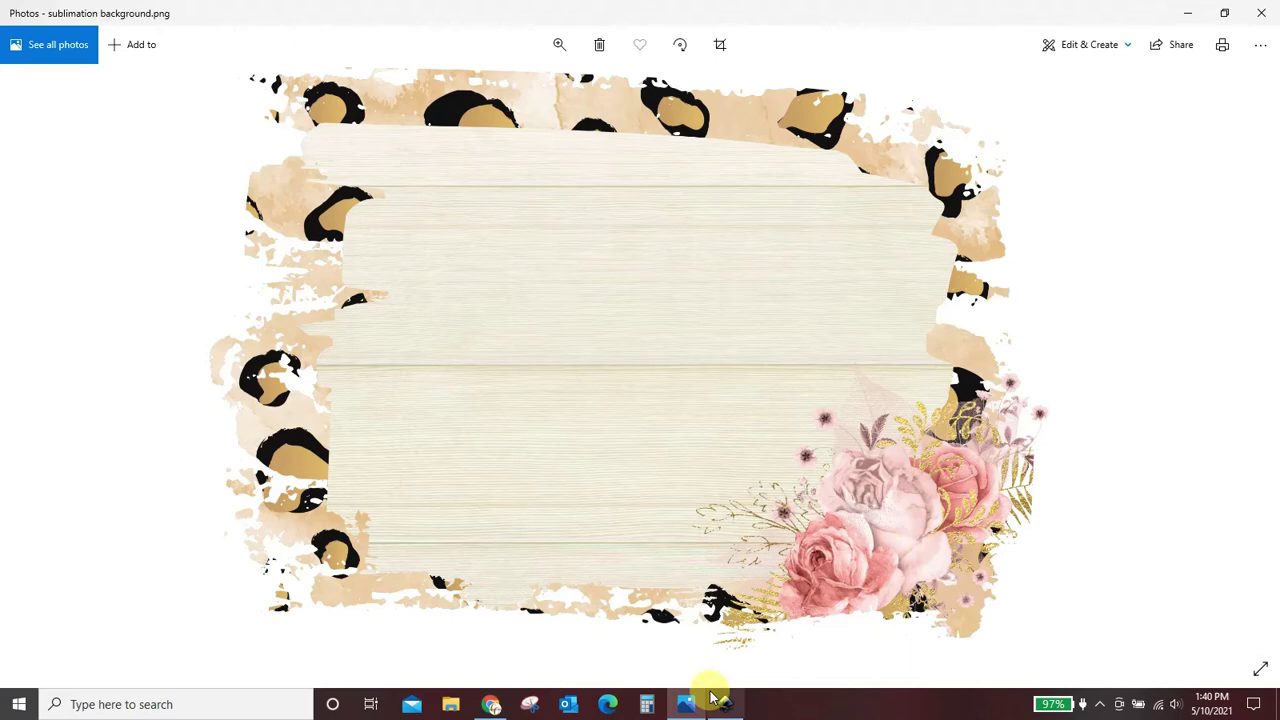
Step: Search Creative Fabrica for 'pink watercolor flowers' and scroll through the results
click(490, 704)
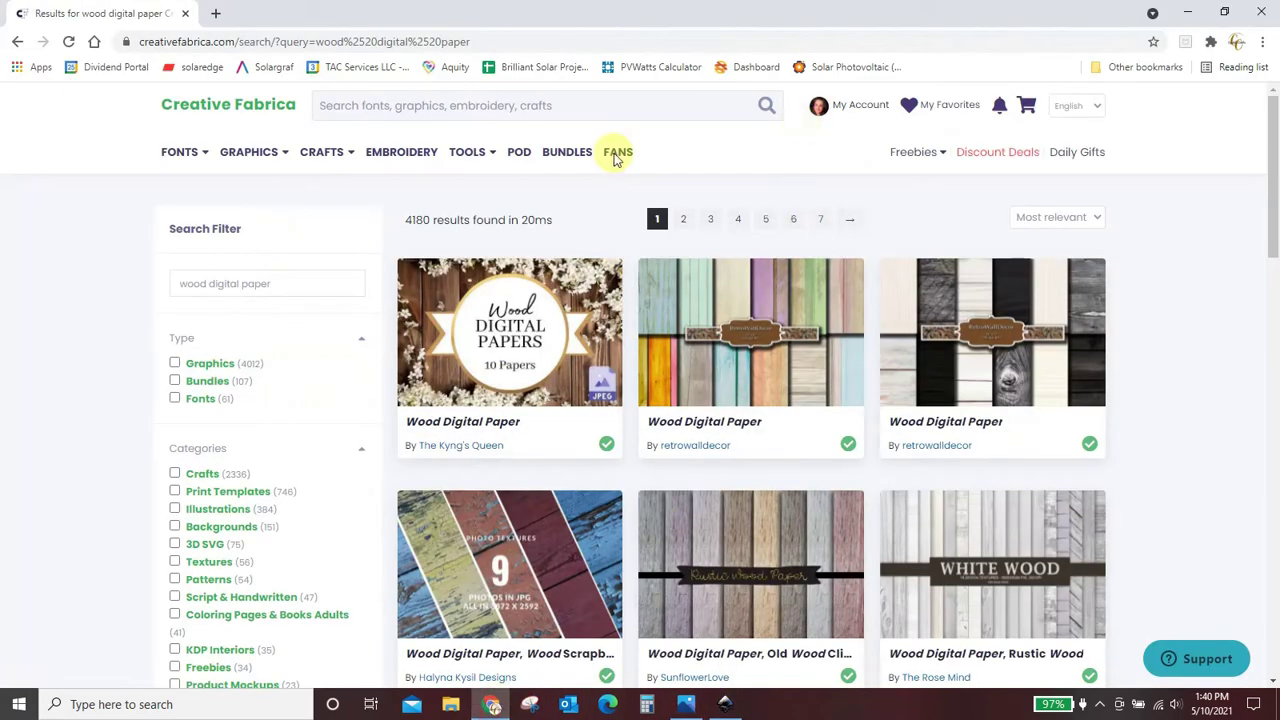
click(607, 113)
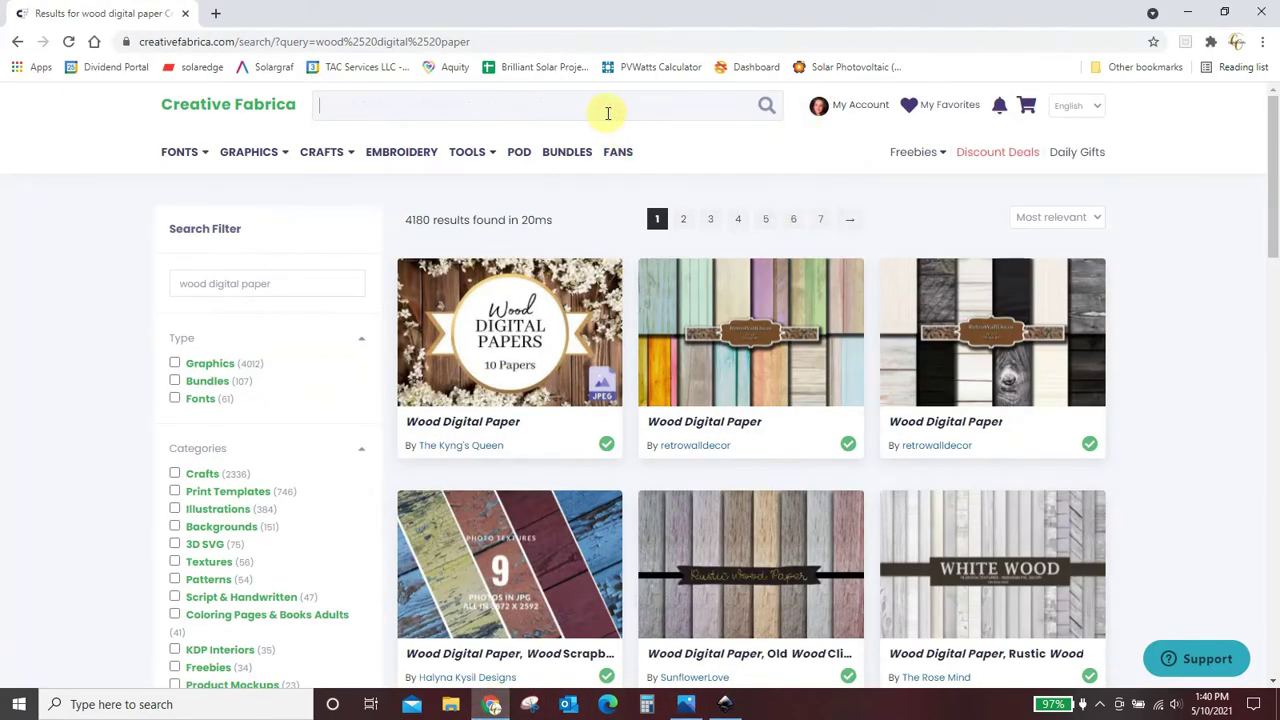
text(pink)
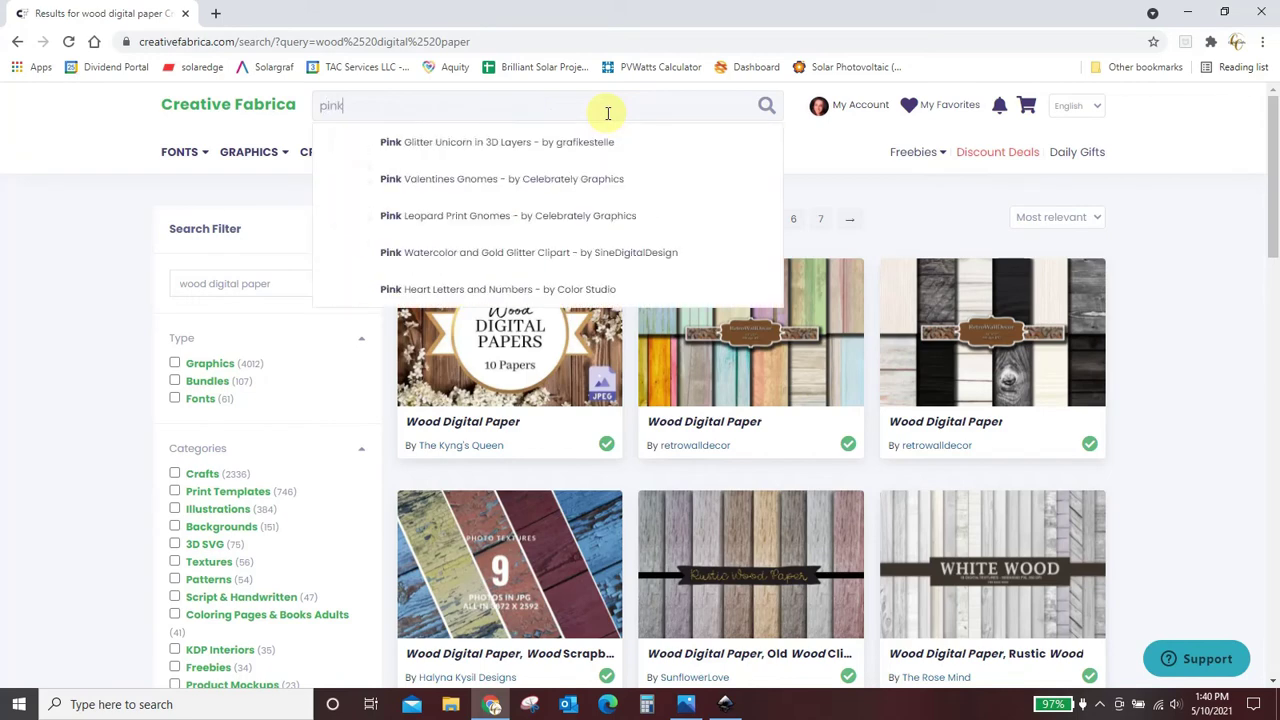
text( watercolor )
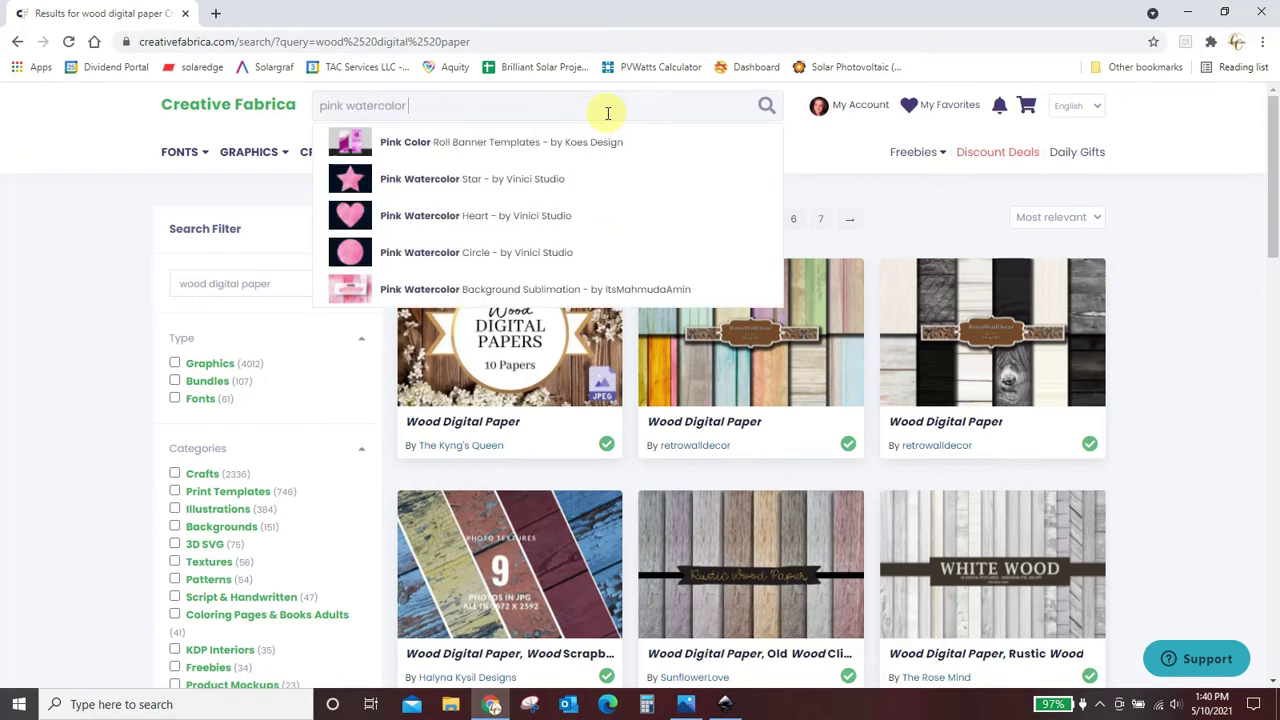
text(flowers)
key(Return)
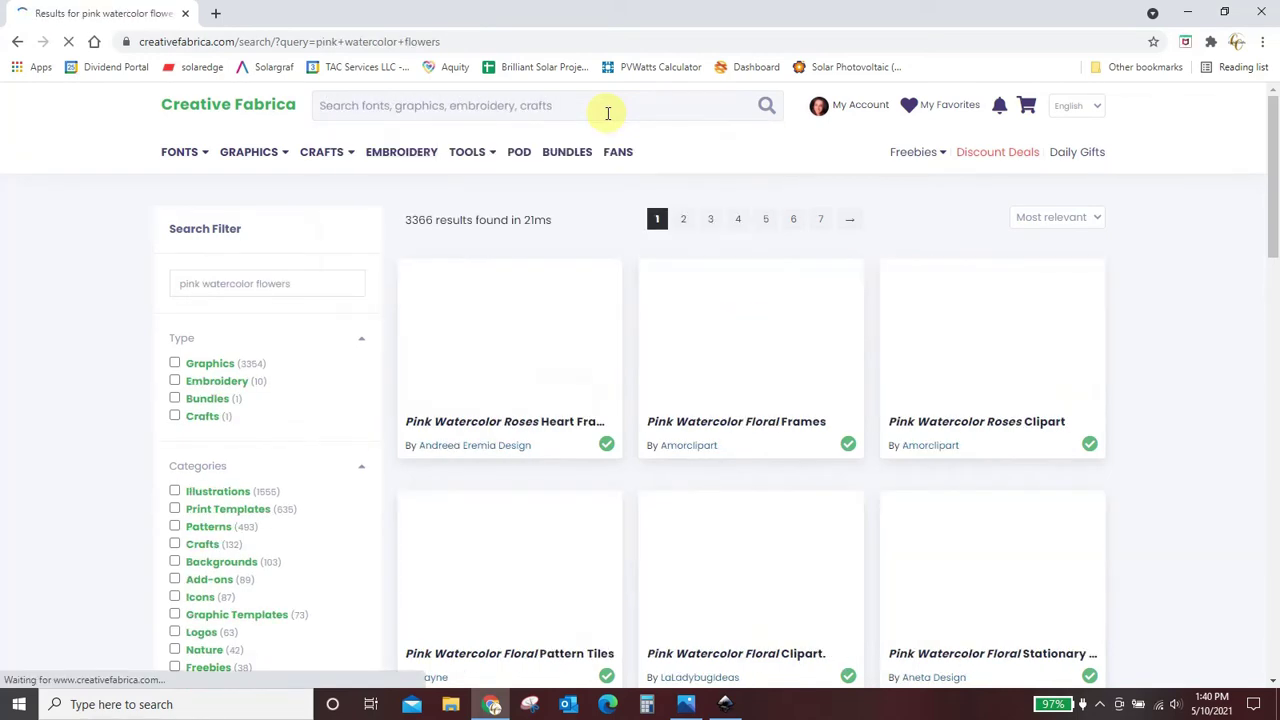
scroll(1018, 437, down, 5)
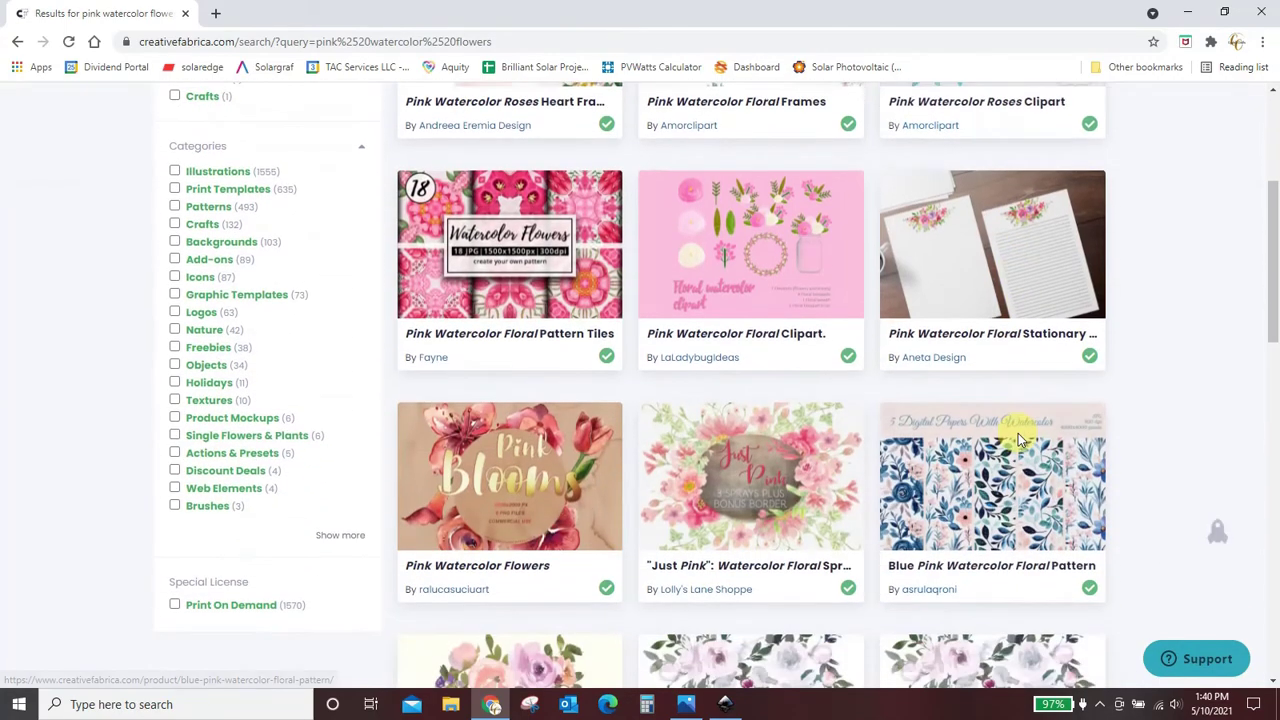
scroll(1018, 440, down, 3)
scroll(1018, 440, down, 3)
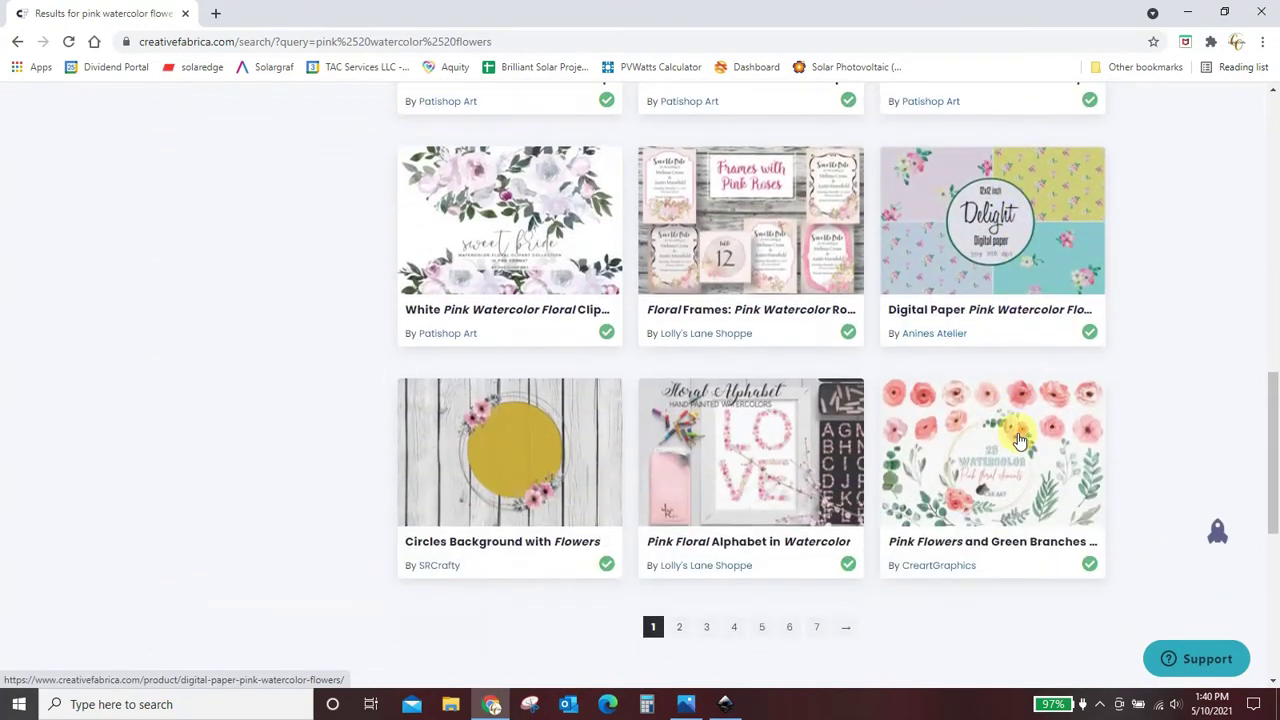
scroll(1018, 438, down, 2)
scroll(1018, 438, up, 8)
scroll(1018, 433, up, 5)
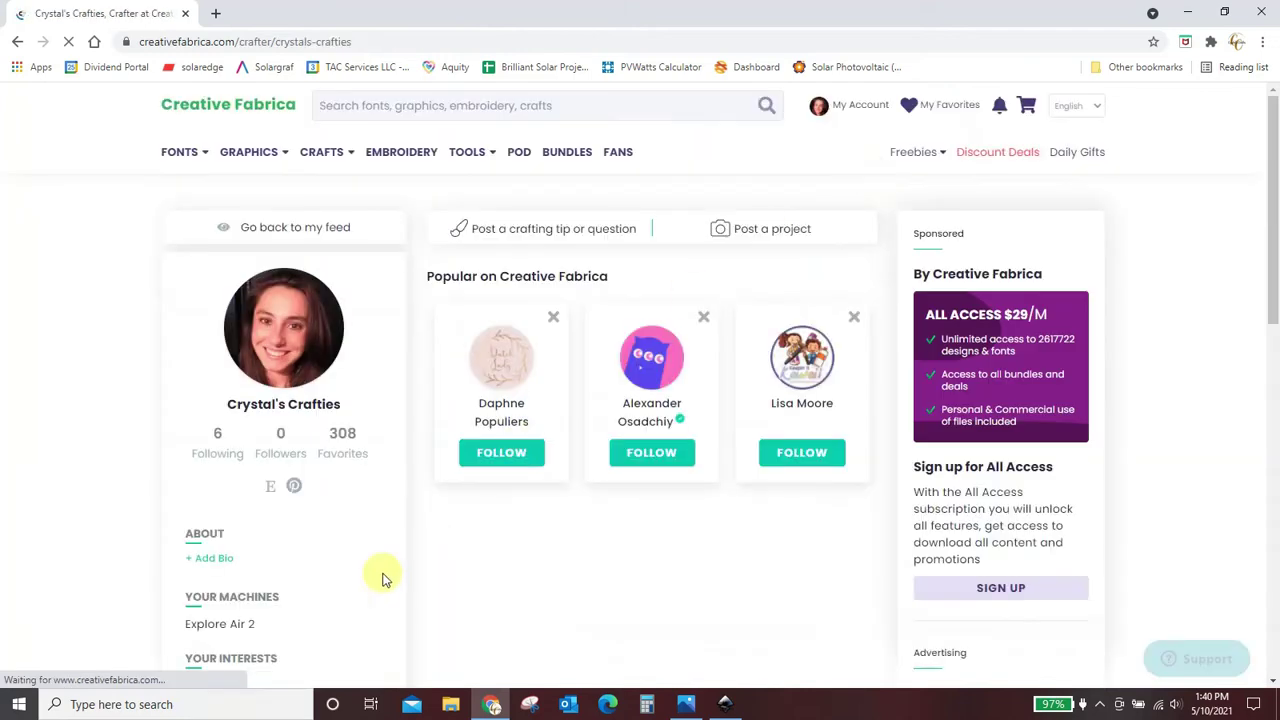
Step: Open the followed creators list and scroll through the Digital Curio designer page
scroll(510, 468, down, 3)
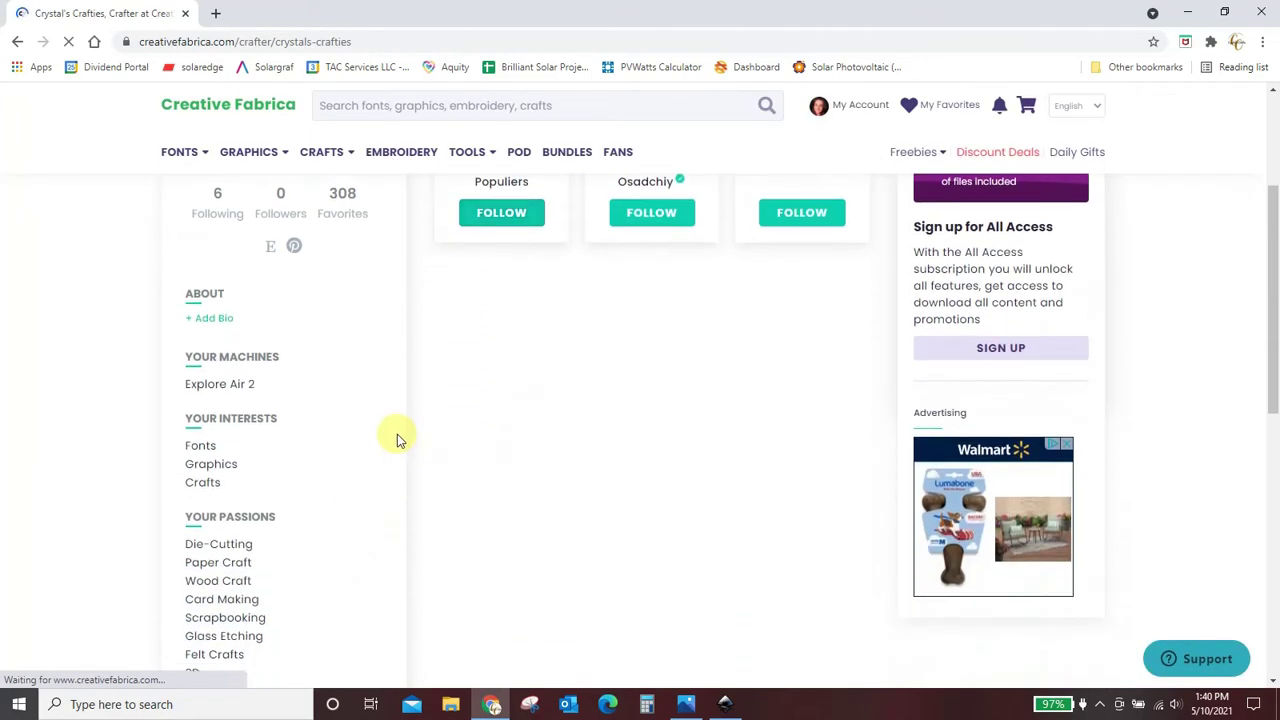
scroll(251, 337, up, 3)
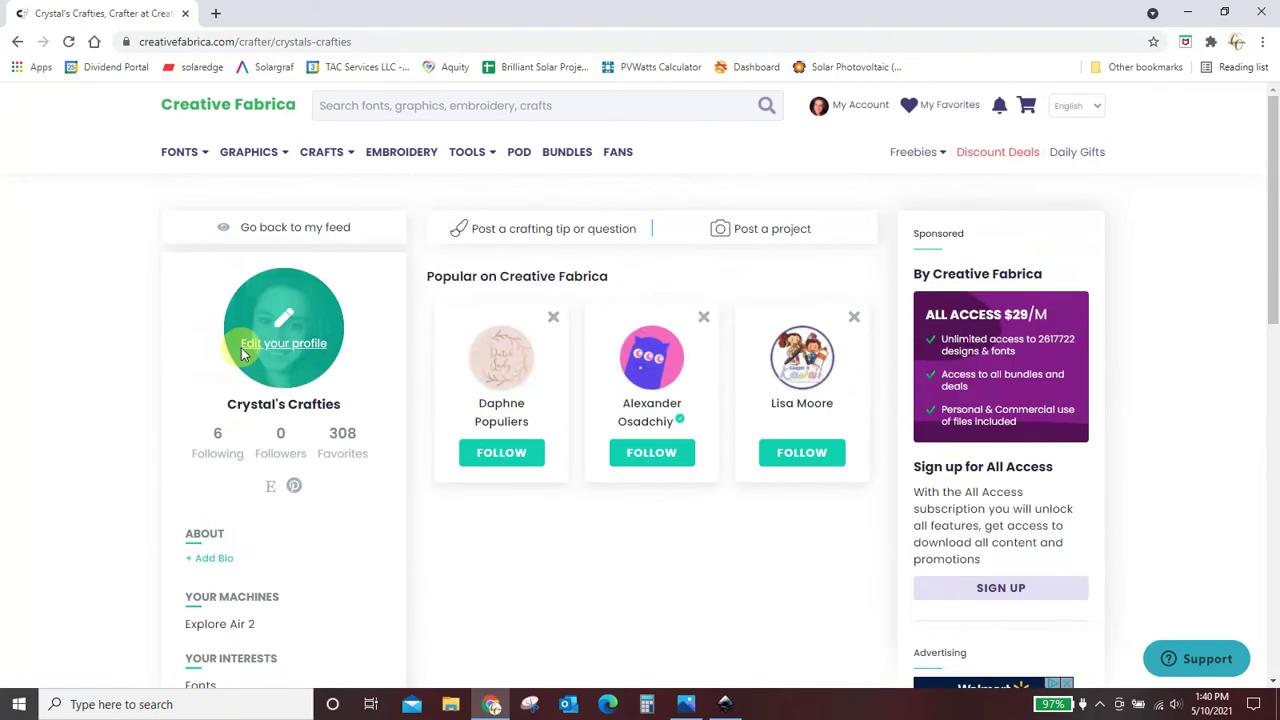
click(219, 460)
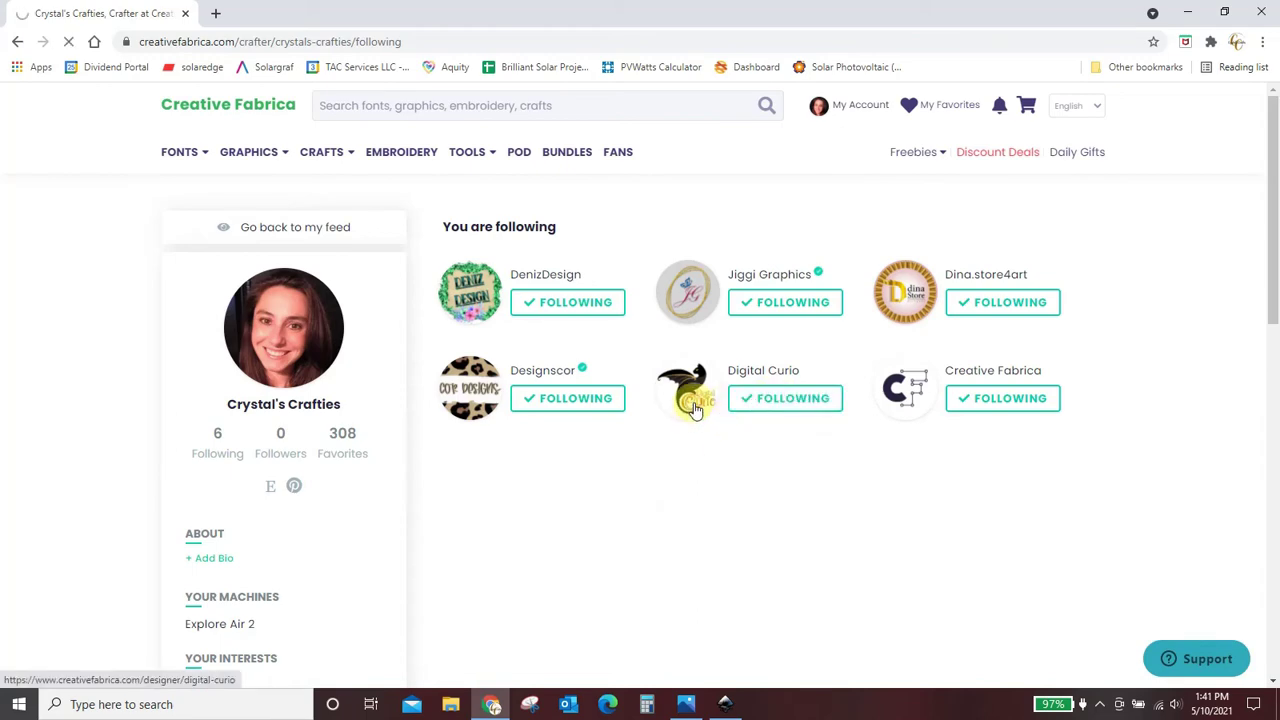
scroll(695, 410, down, 2)
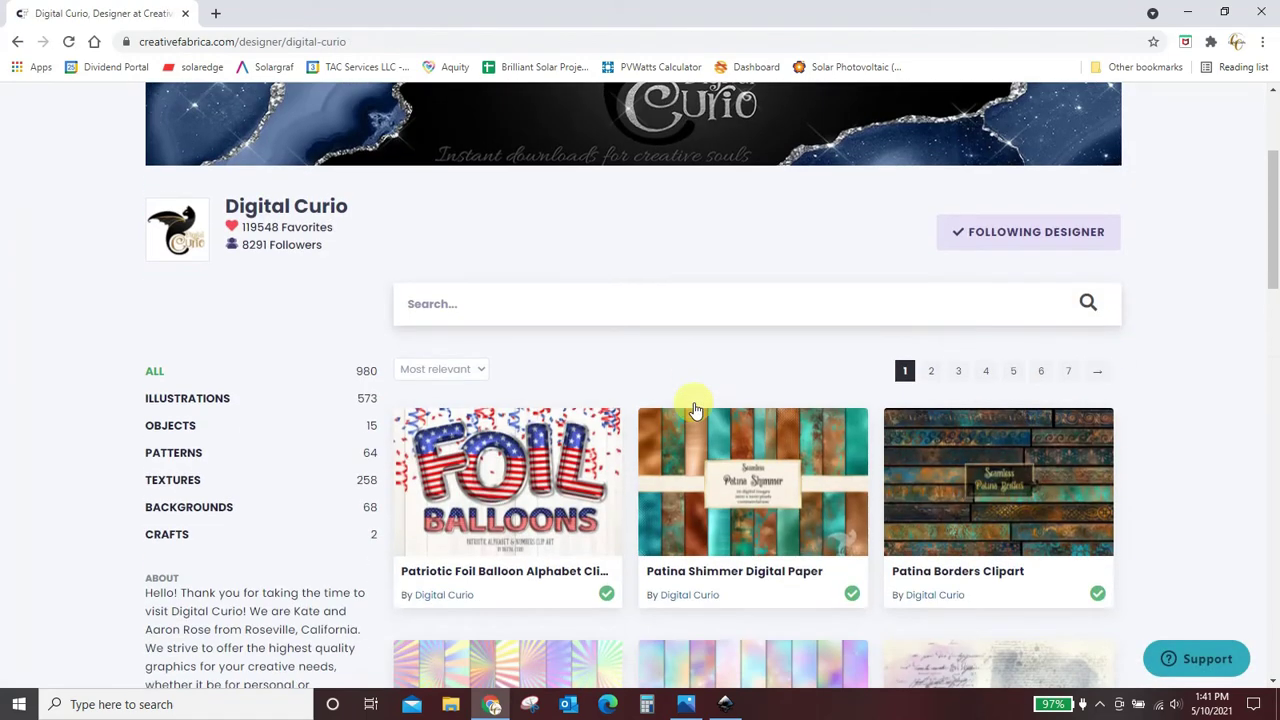
scroll(695, 410, down, 4)
scroll(695, 410, down, 3)
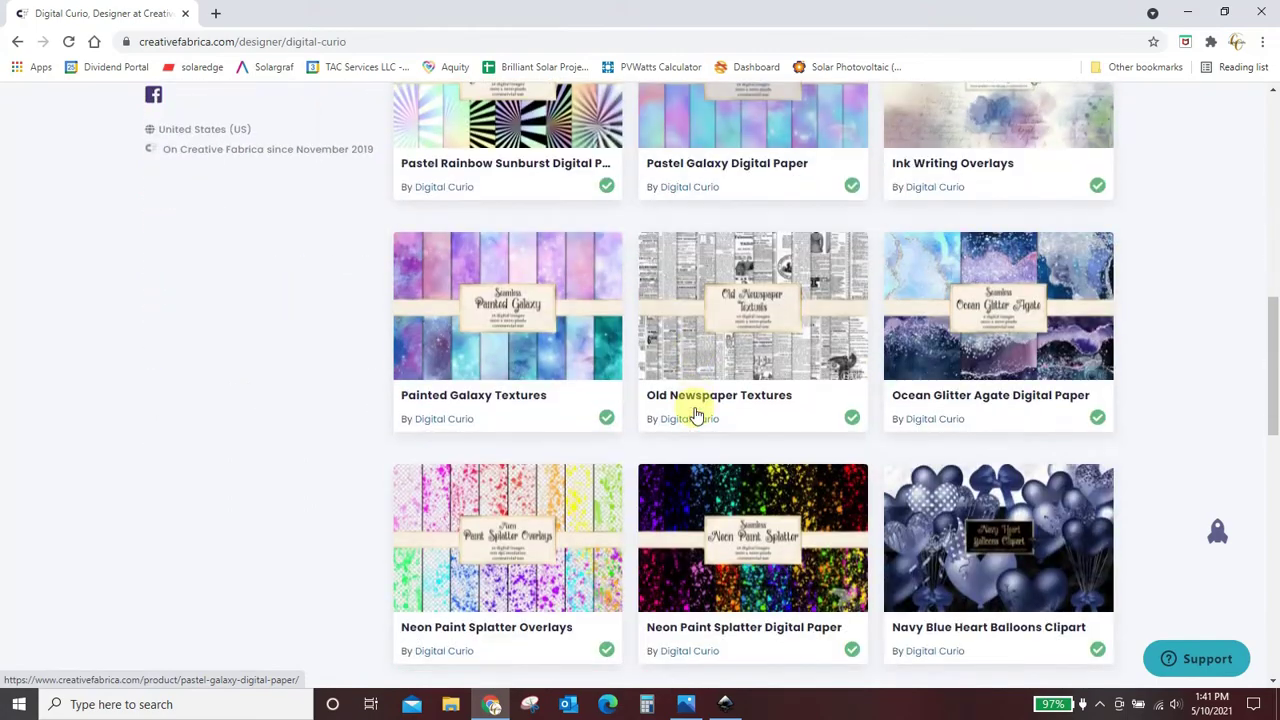
scroll(697, 416, down, 3)
scroll(697, 418, down, 4)
scroll(697, 420, down, 3)
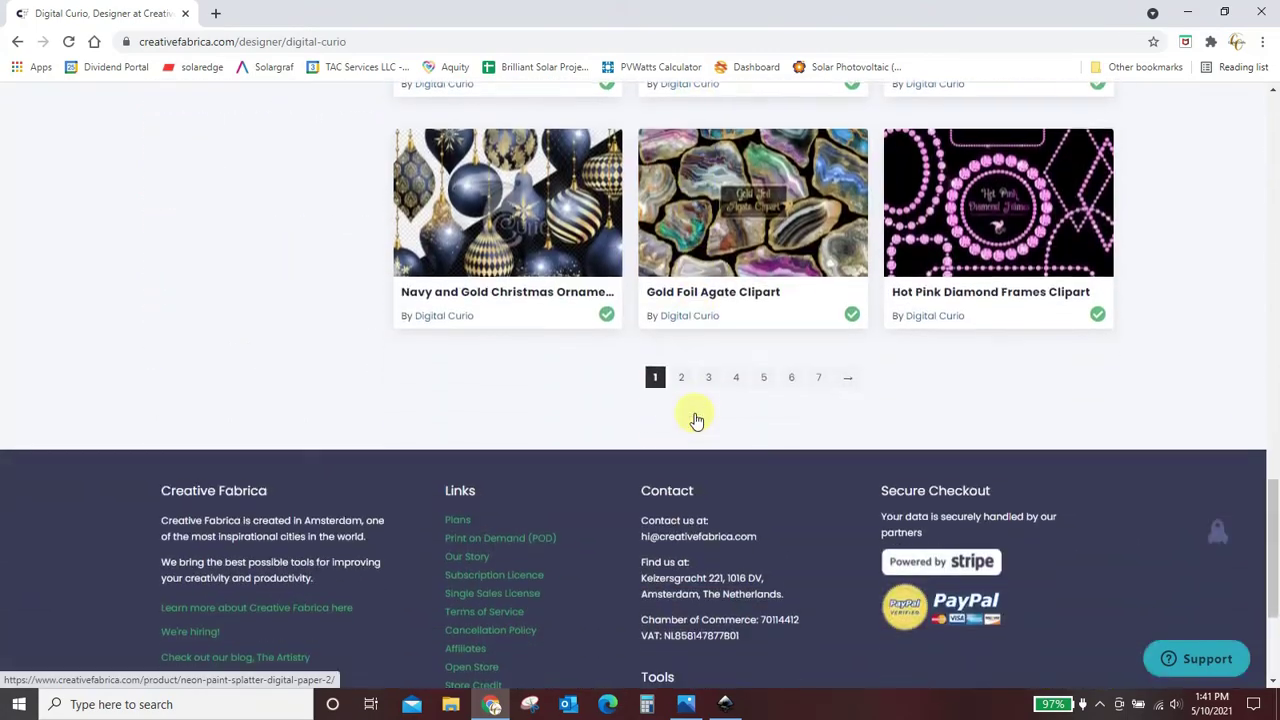
scroll(697, 420, up, 10)
scroll(697, 420, up, 8)
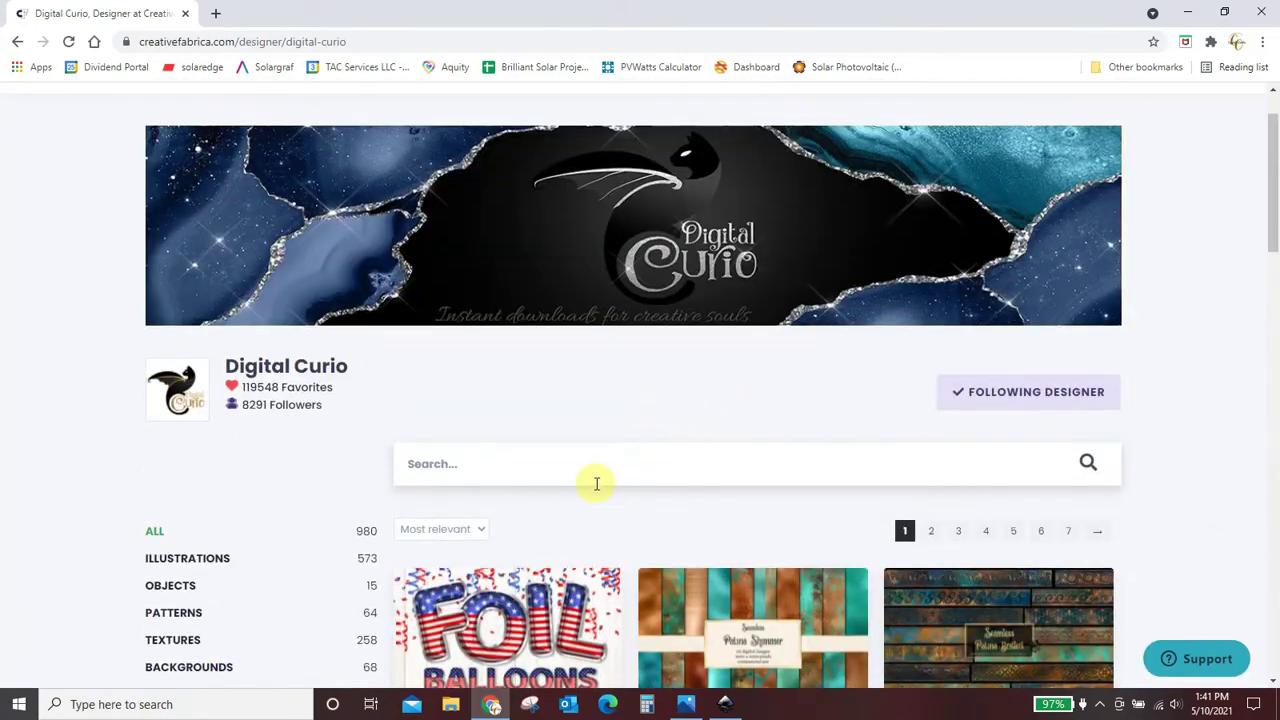
Step: Type 'lower' into the shop search and scroll the flower results
text(flowe)
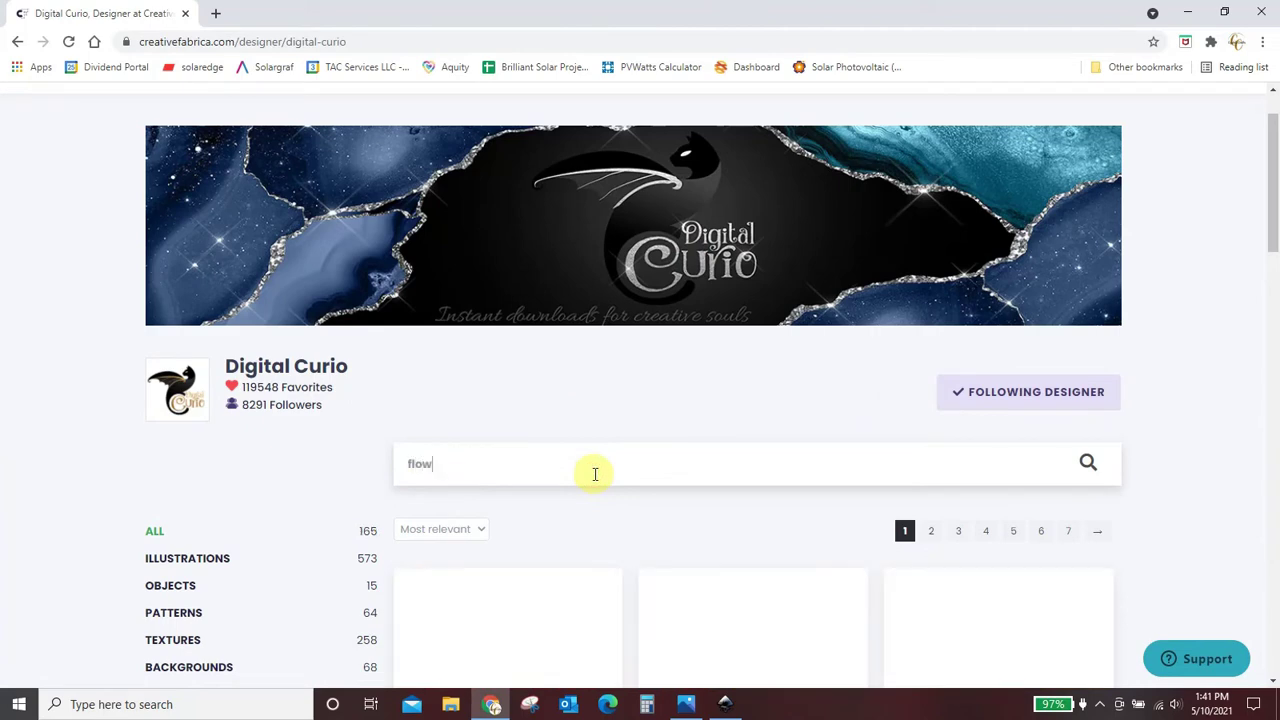
text(r)
scroll(1223, 409, down, 3)
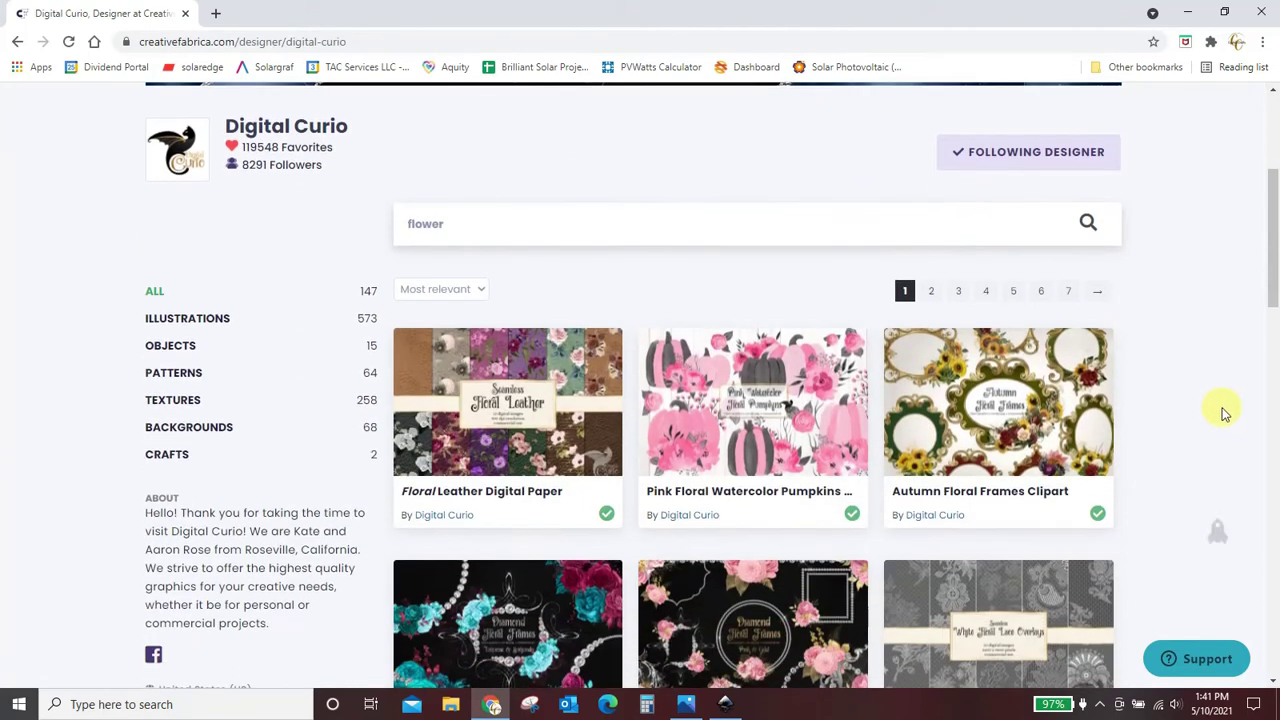
scroll(1223, 409, down, 1)
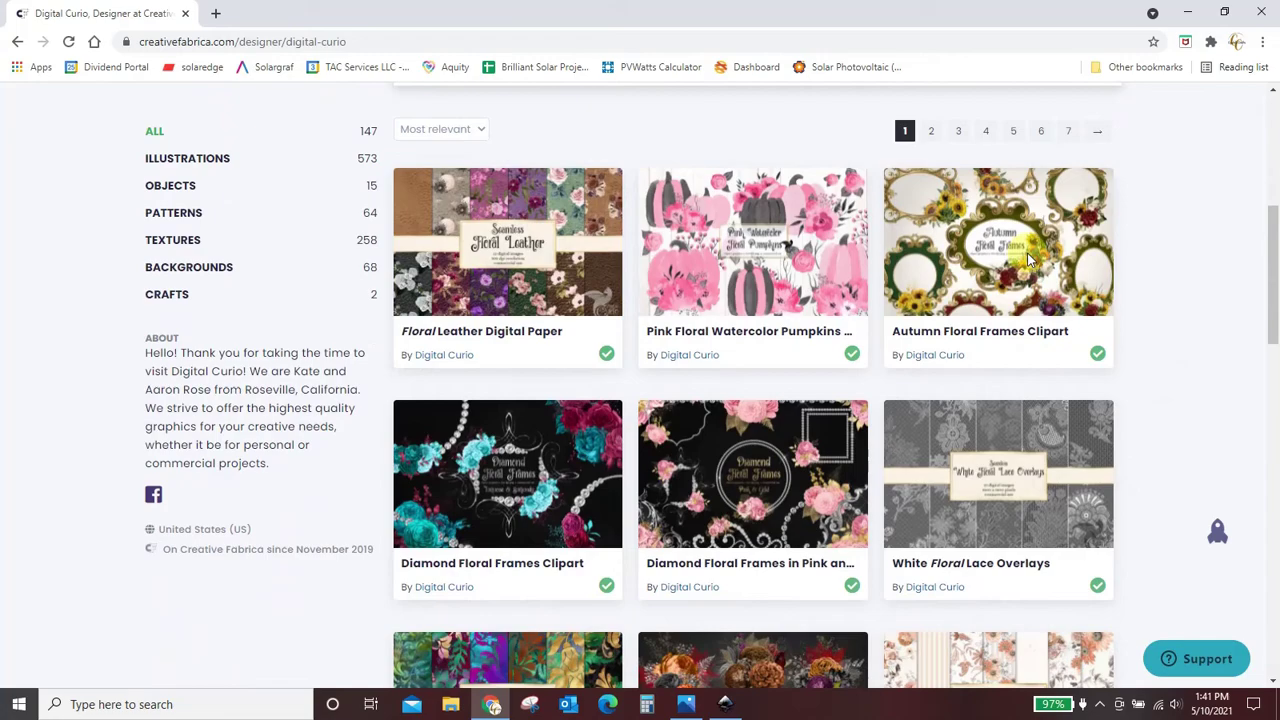
scroll(586, 320, down, 3)
scroll(586, 320, down, 2)
scroll(586, 320, down, 1)
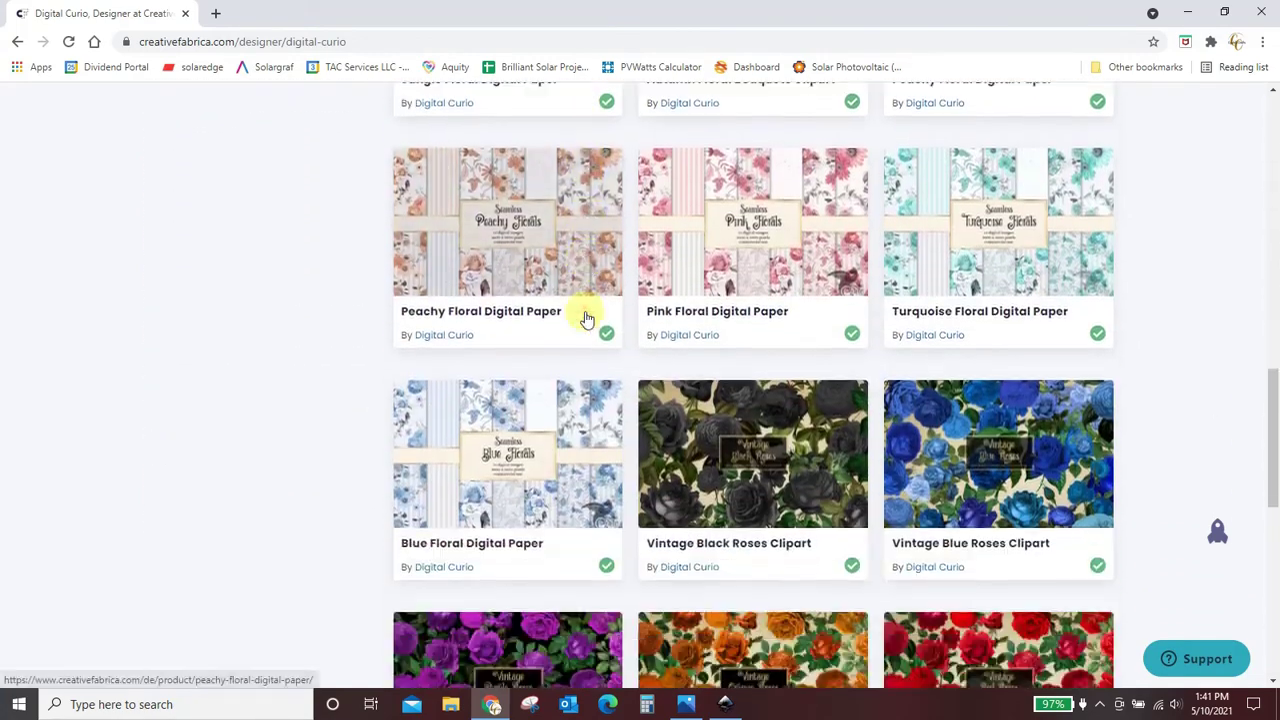
scroll(586, 318, down, 2)
scroll(586, 316, down, 3)
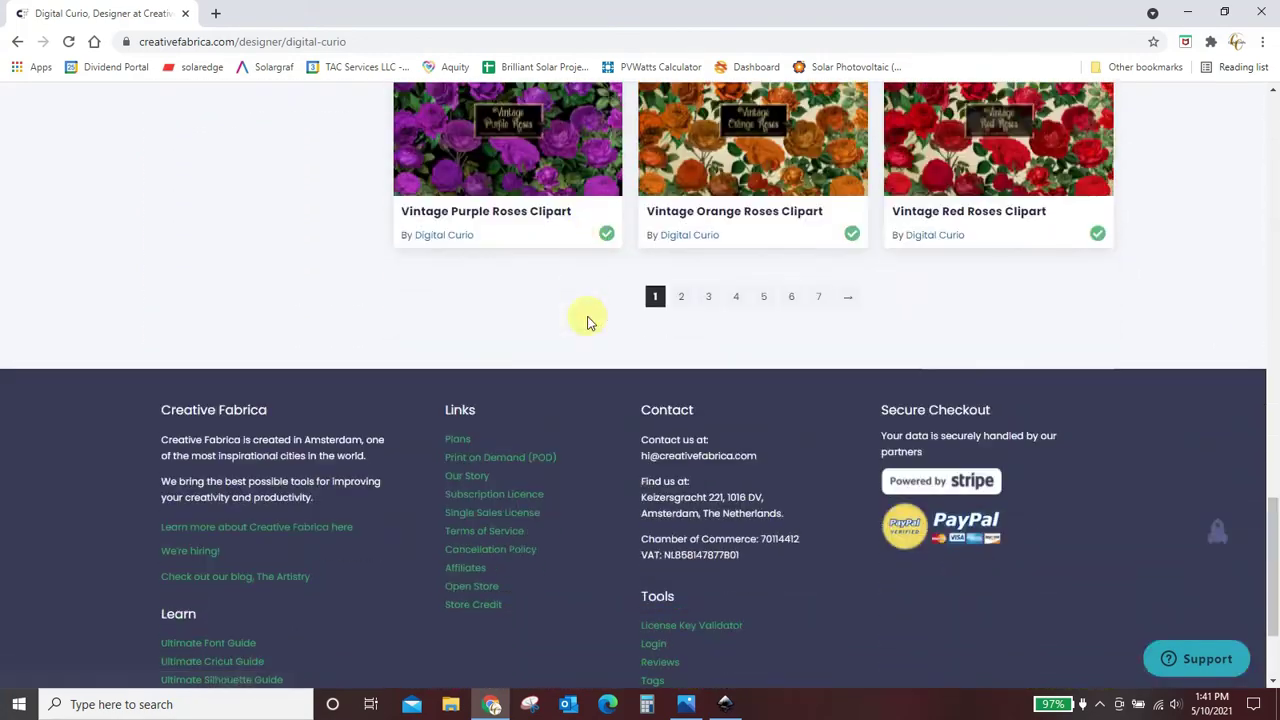
Step: Browse the second page of flower products and recheck the sublimation background image
click(681, 298)
scroll(1157, 443, down, 3)
scroll(1167, 443, down, 2)
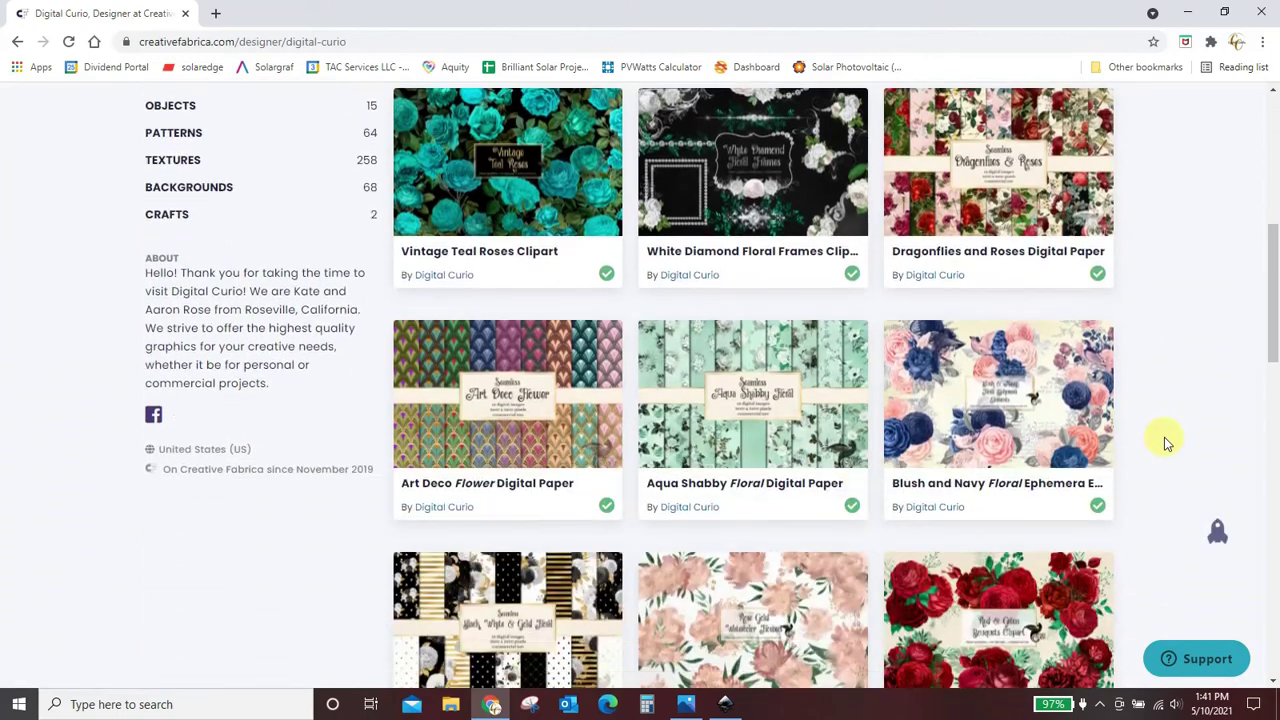
scroll(1166, 437, down, 1)
scroll(1160, 440, up, 5)
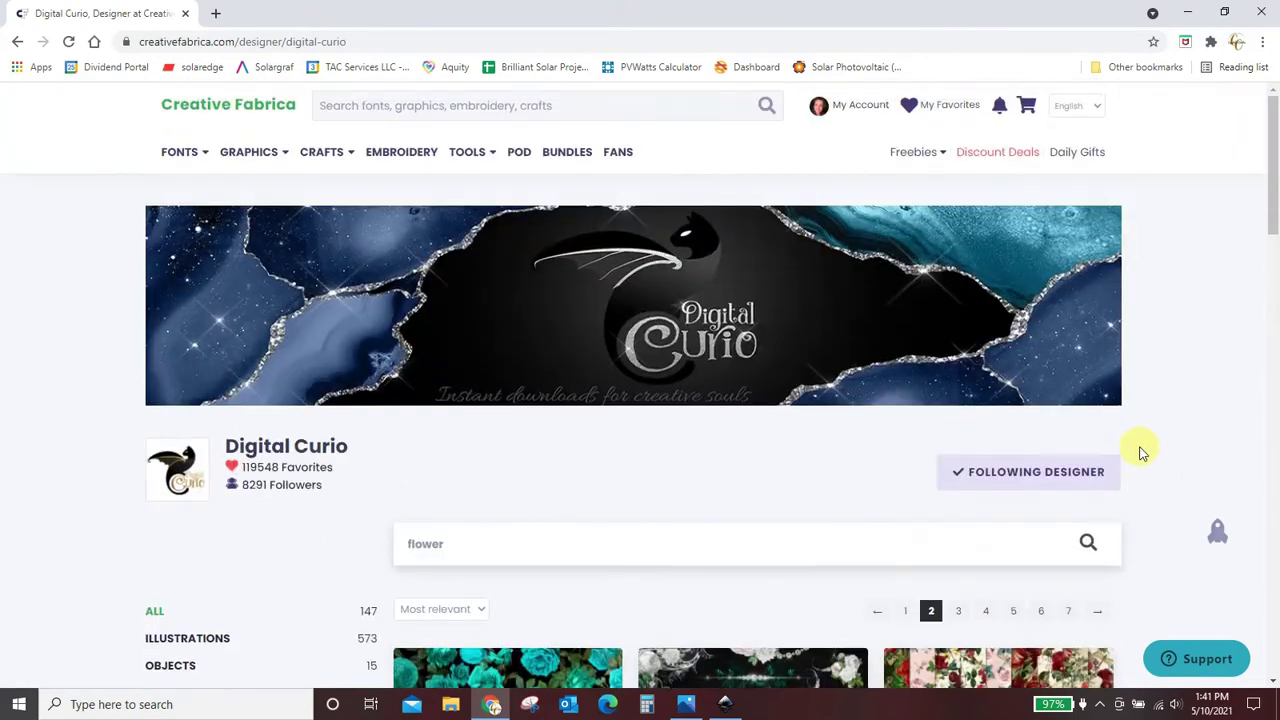
click(686, 706)
scroll(600, 380, down, 2)
Step: Replace the shop search with 'bee' and scroll through the results
key(BackSpace)
key(BackSpace)
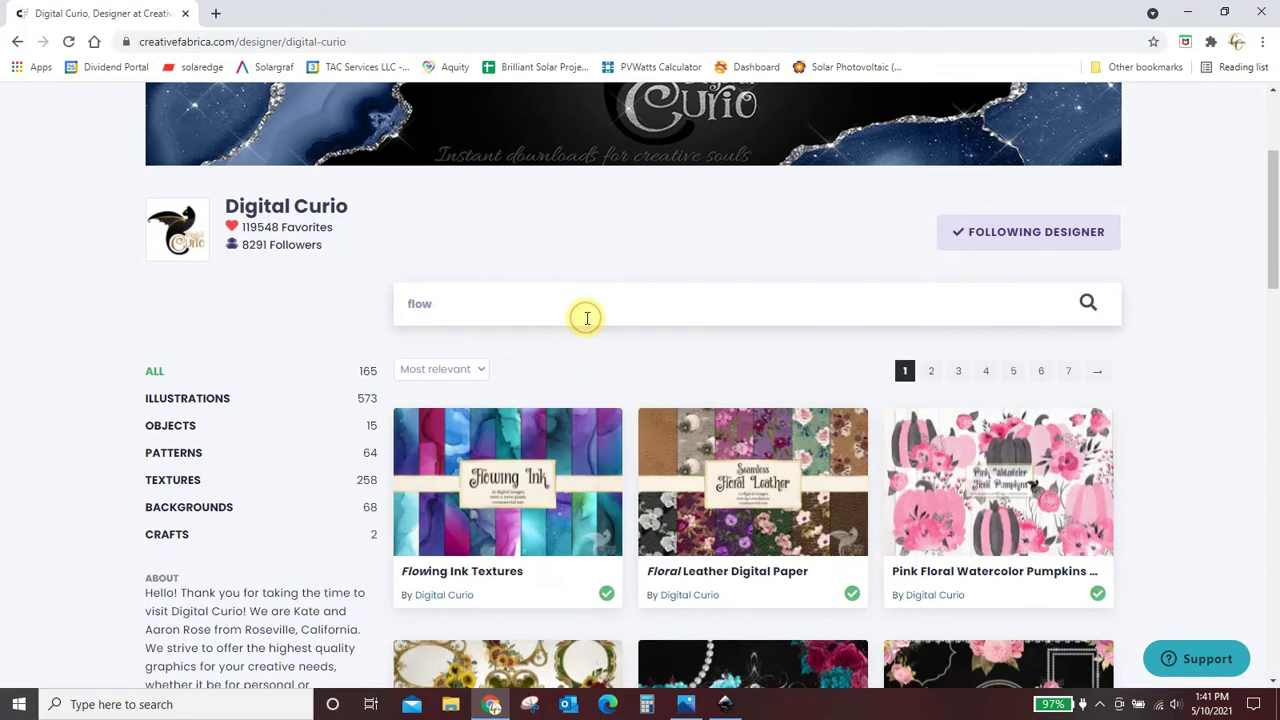
key(BackSpace)
key(BackSpace)
key(BackSpace)
text(bee)
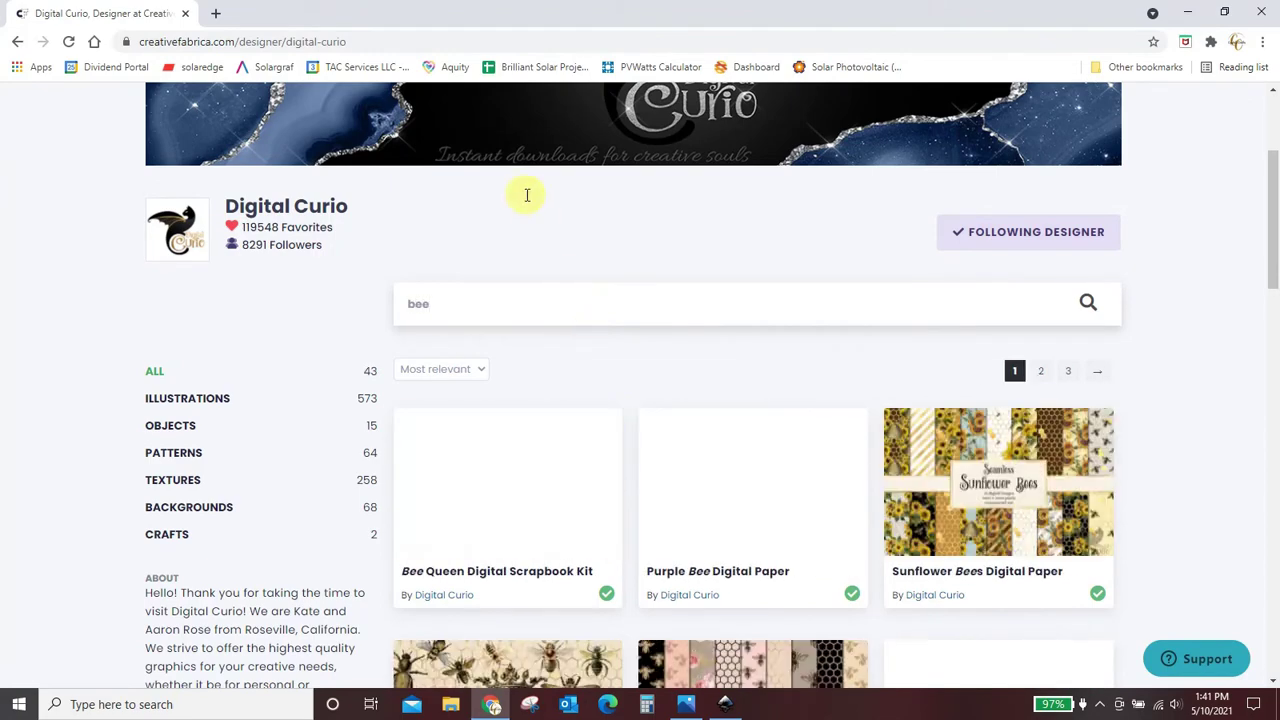
scroll(1050, 520, down, 2)
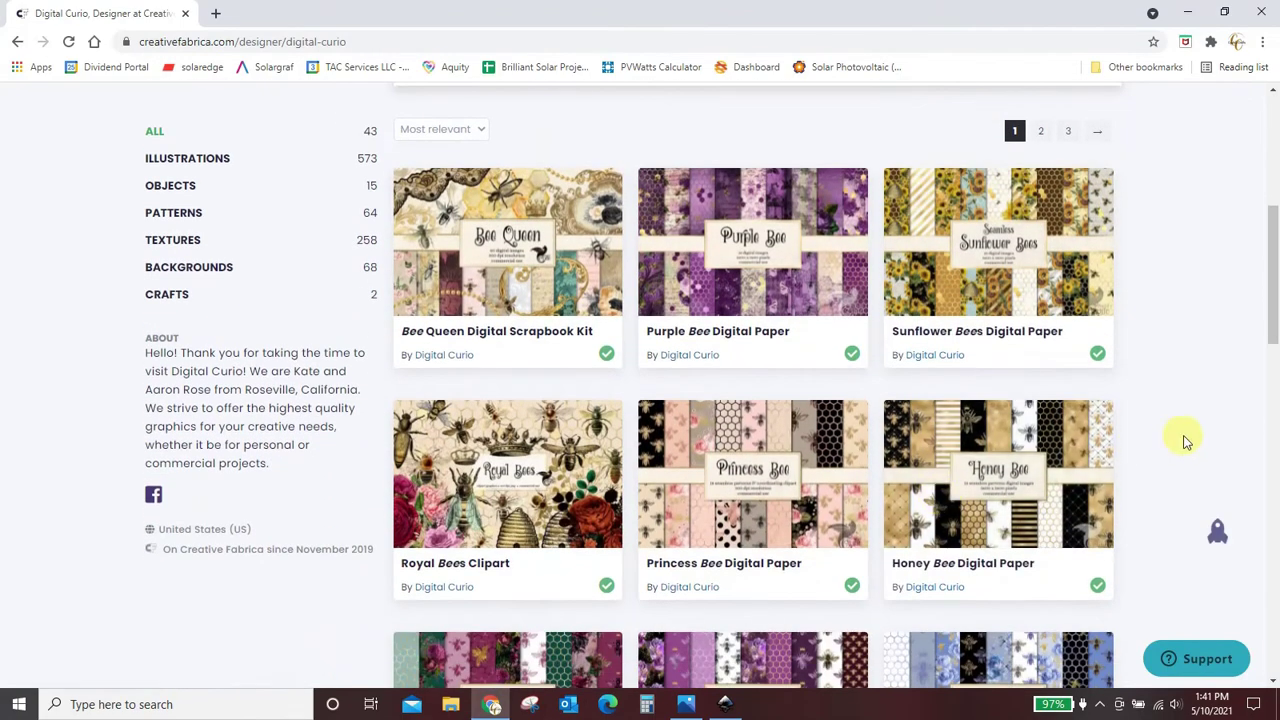
scroll(1182, 442, down, 1)
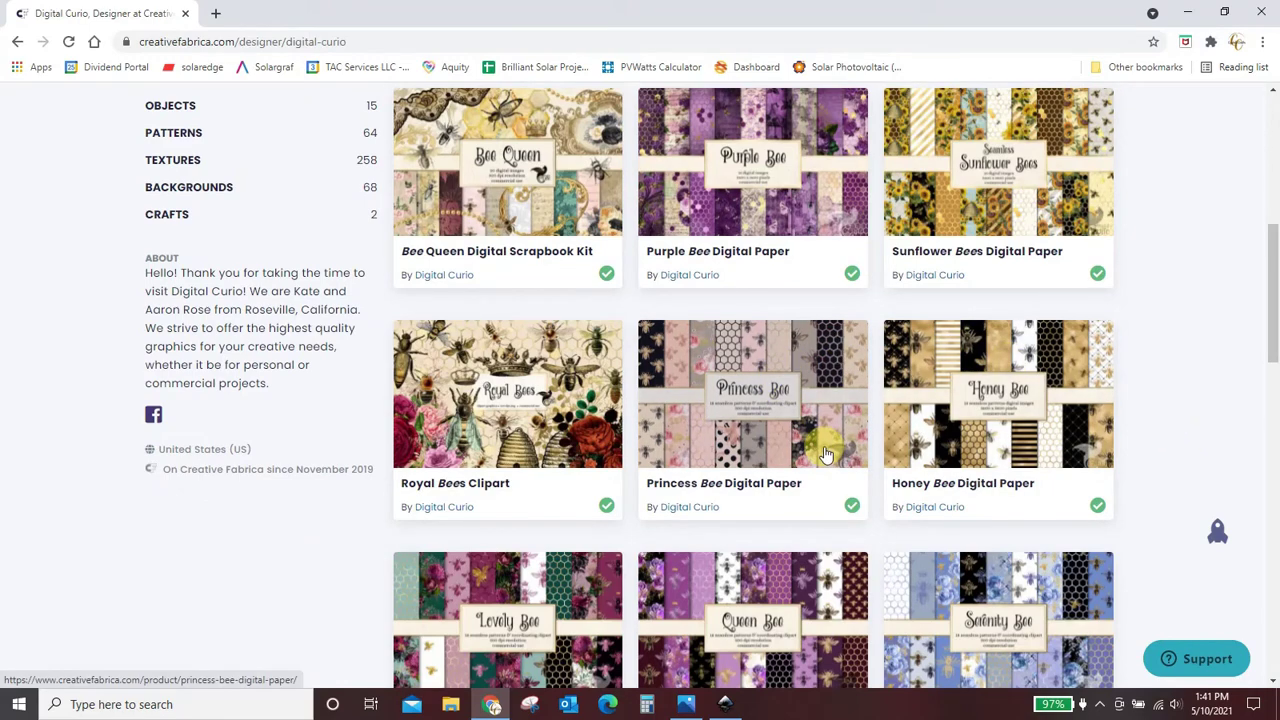
scroll(826, 455, down, 2)
scroll(826, 455, down, 3)
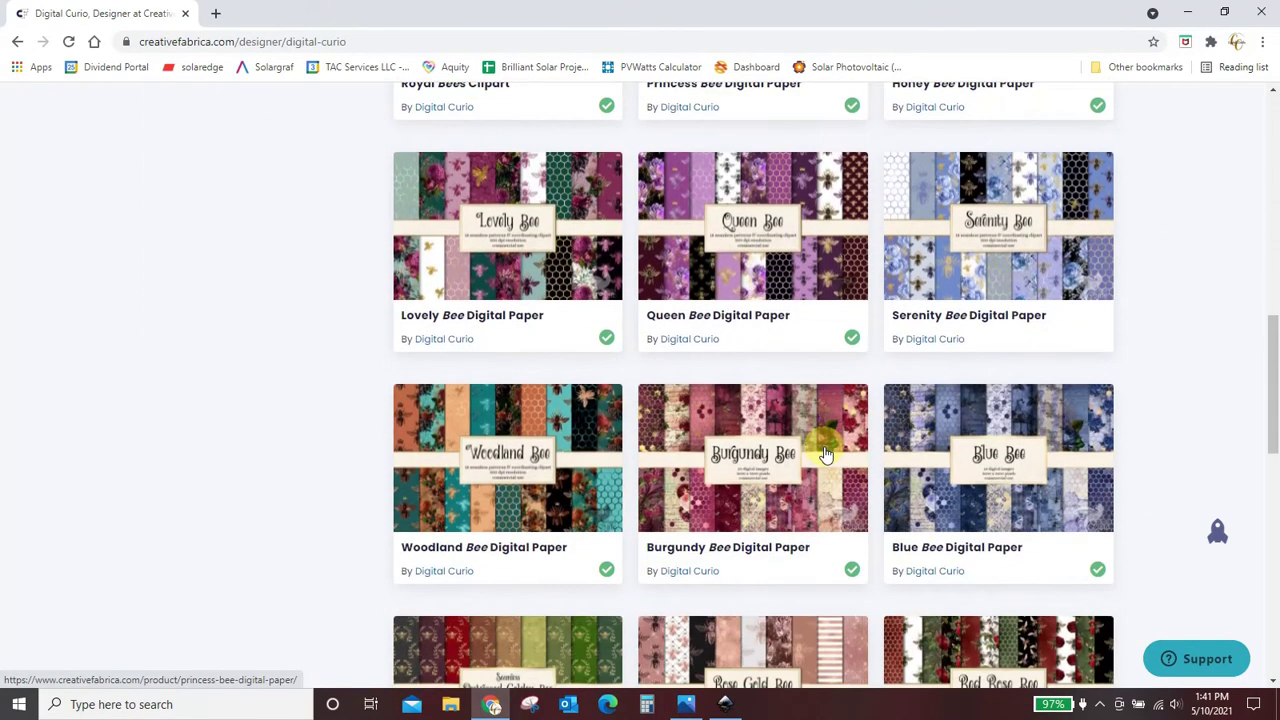
scroll(826, 455, down, 1)
scroll(826, 455, down, 2)
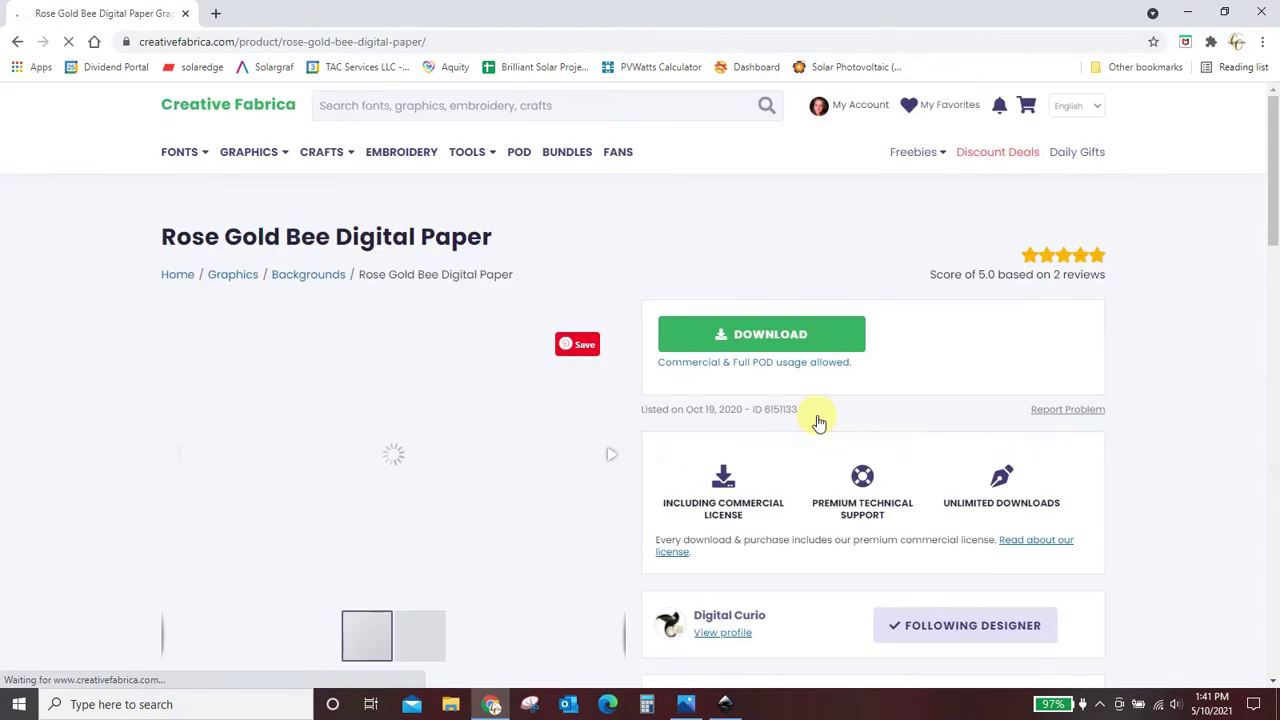
scroll(1148, 456, down, 1)
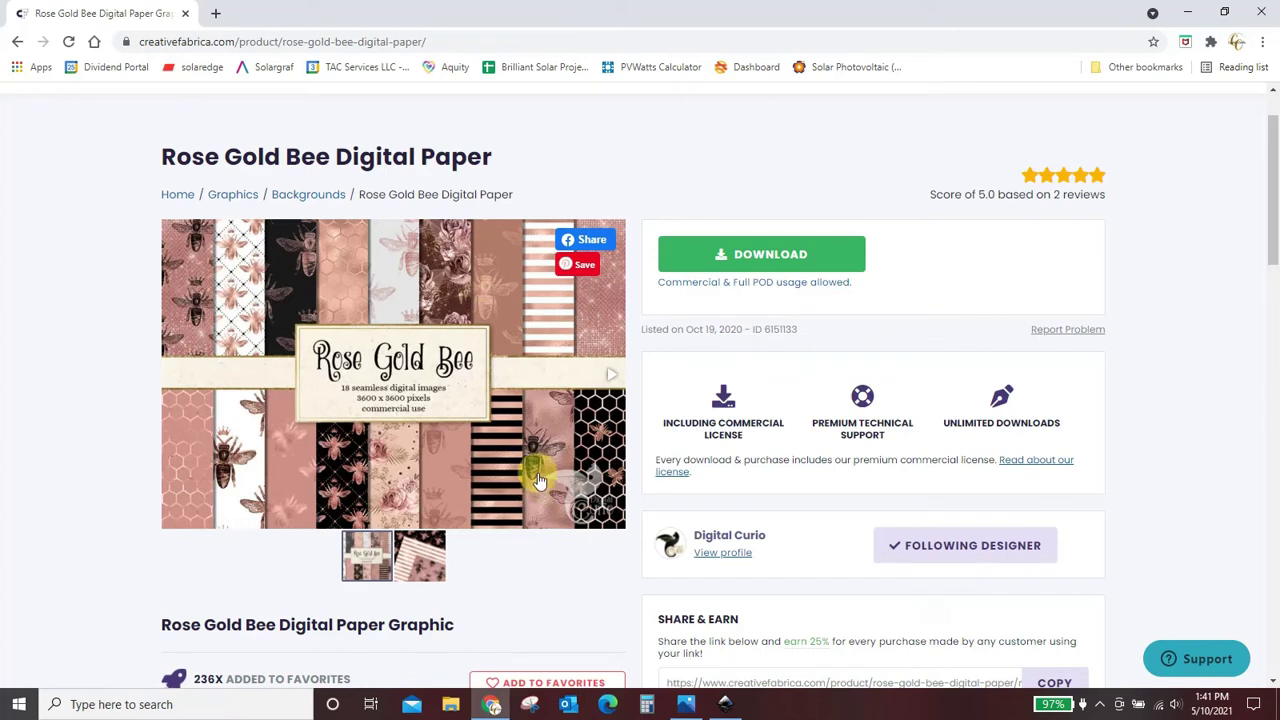
Step: Flip through the Rose Gold Bee Digital Paper preview images
click(435, 560)
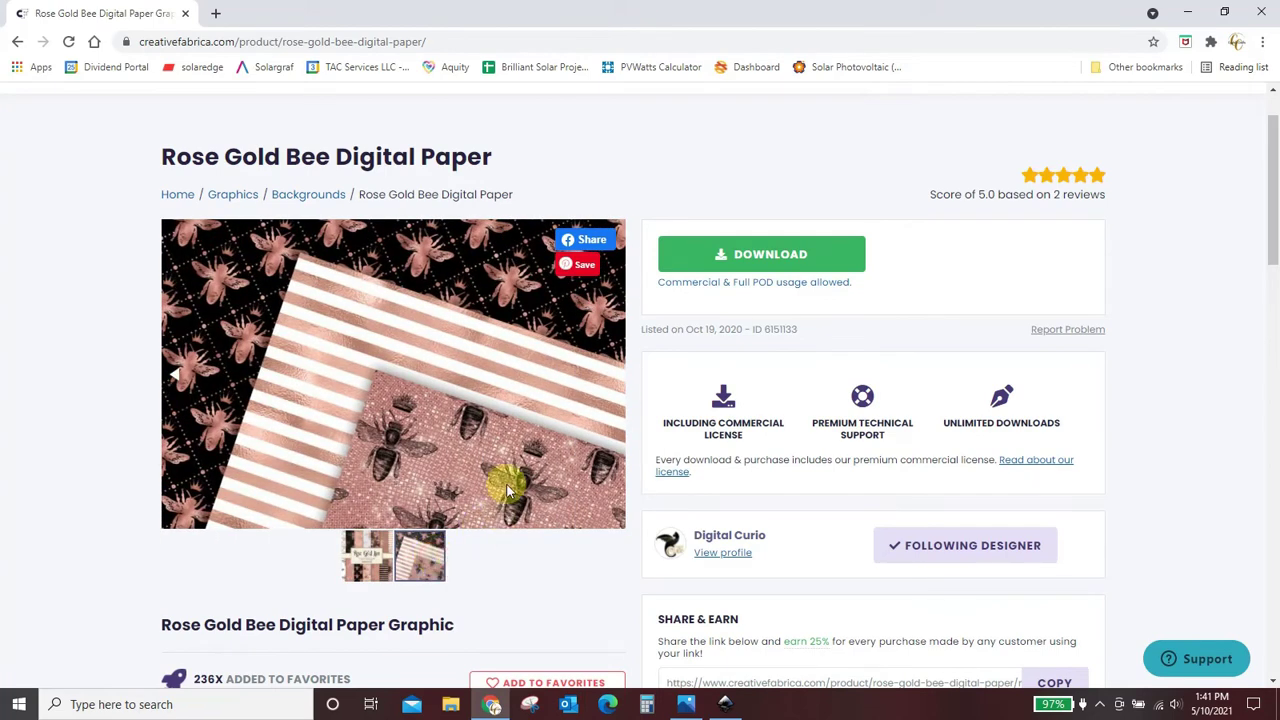
click(362, 568)
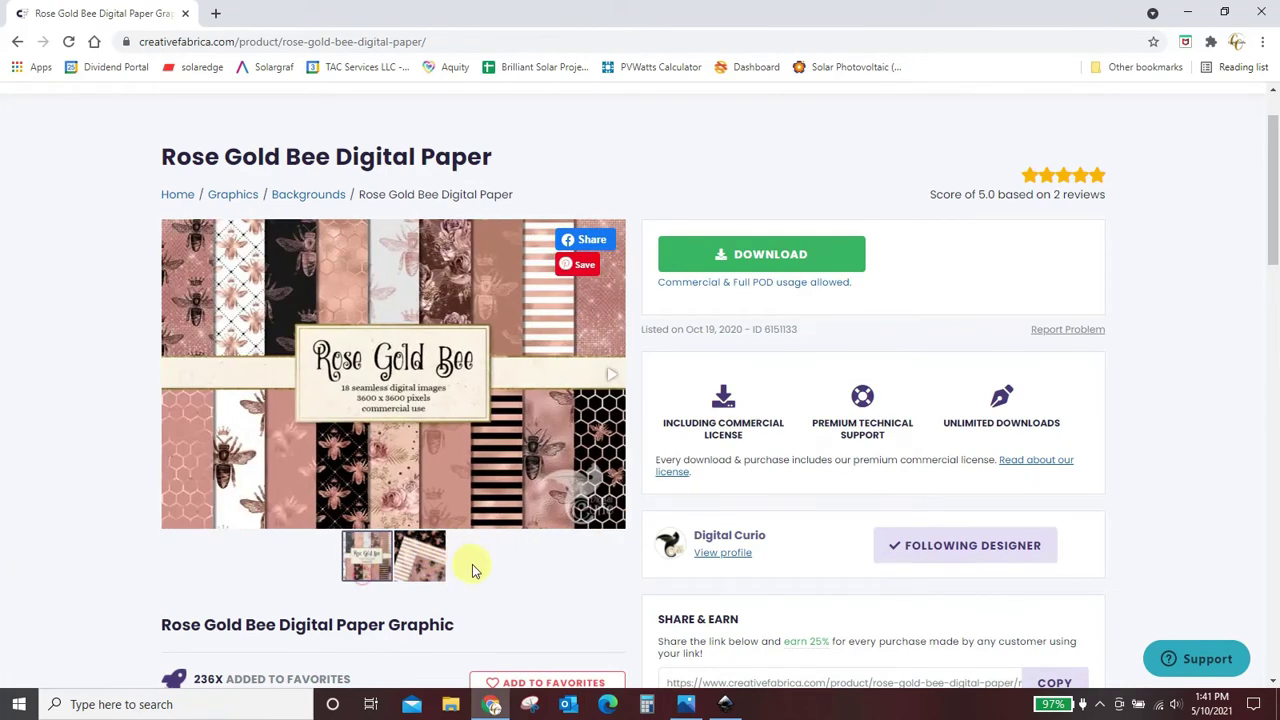
scroll(513, 572, down, 2)
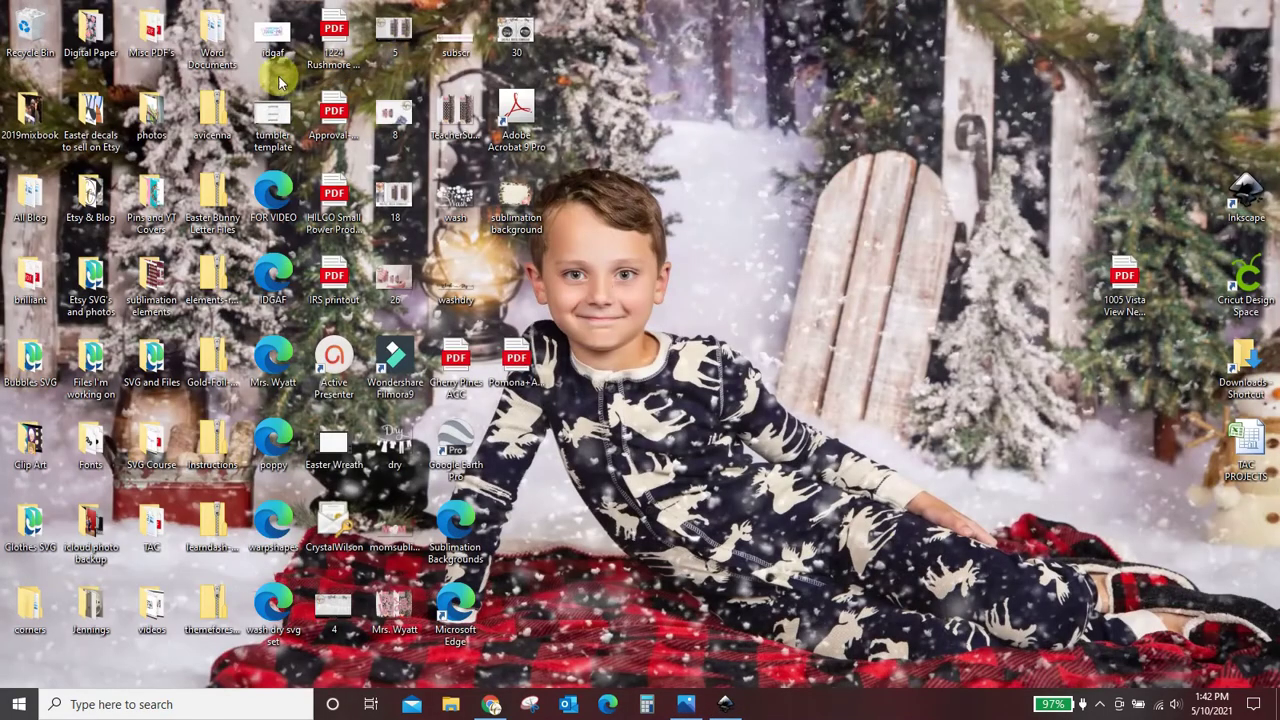
Step: Browse the bee paper patterns under Digital Paper in File Explorer, then close the window
double_click(89, 33)
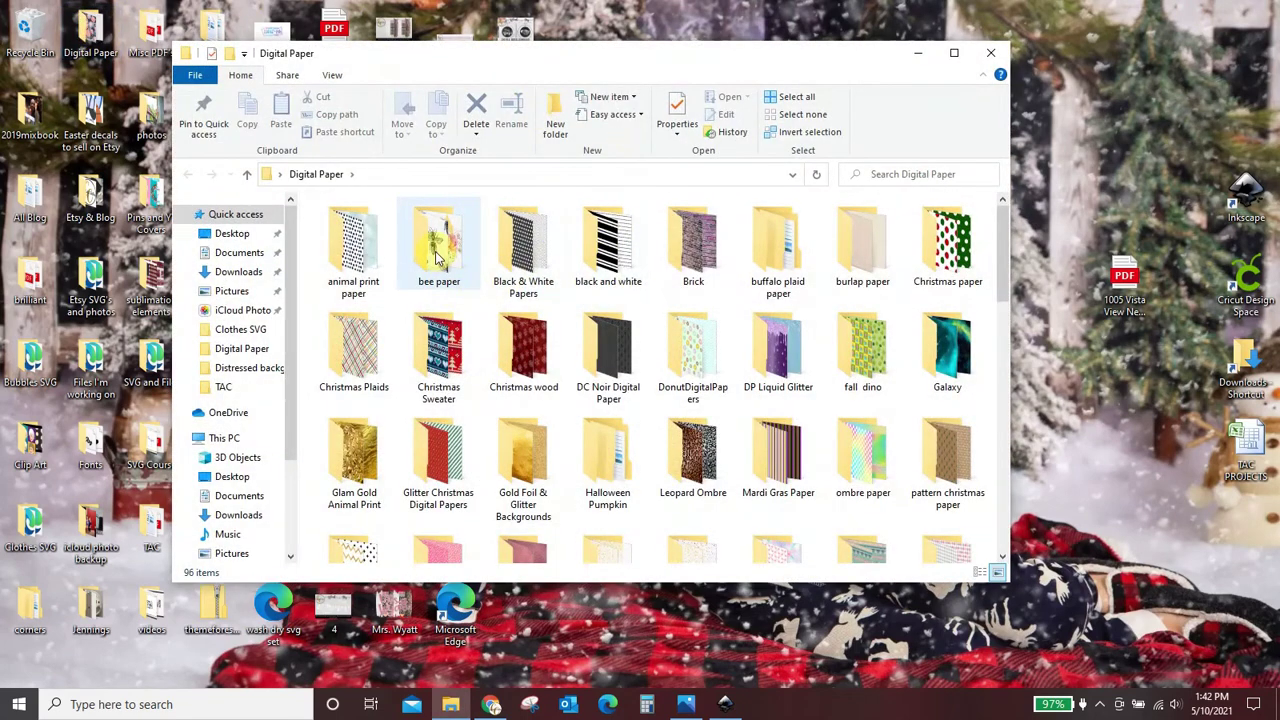
double_click(437, 250)
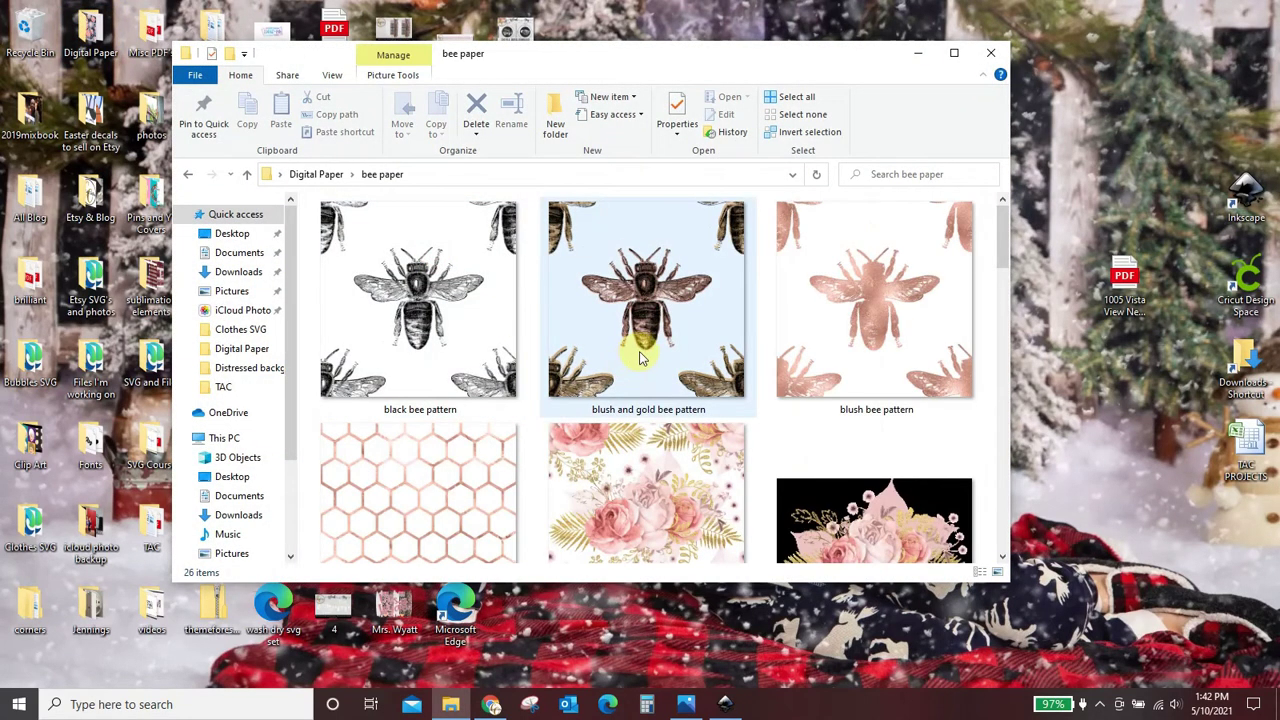
scroll(645, 355, down, 1)
scroll(645, 355, down, 4)
scroll(648, 352, down, 2)
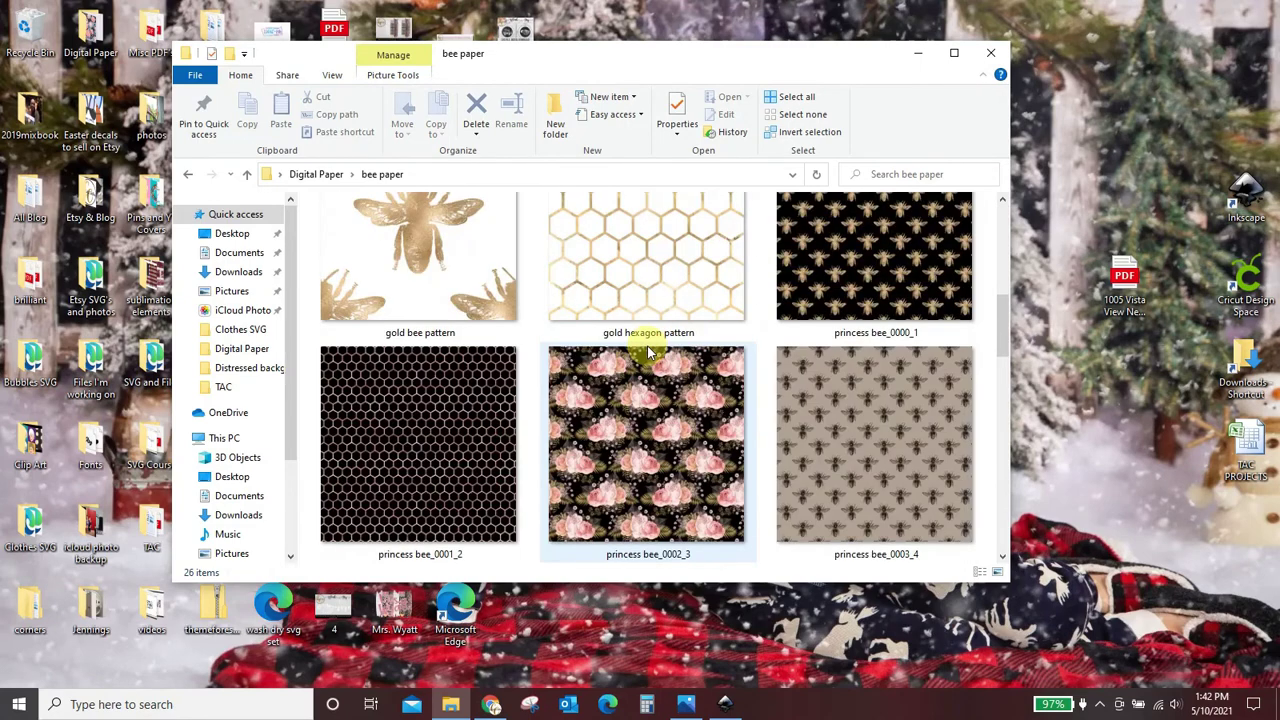
scroll(648, 352, down, 1)
scroll(648, 352, down, 1)
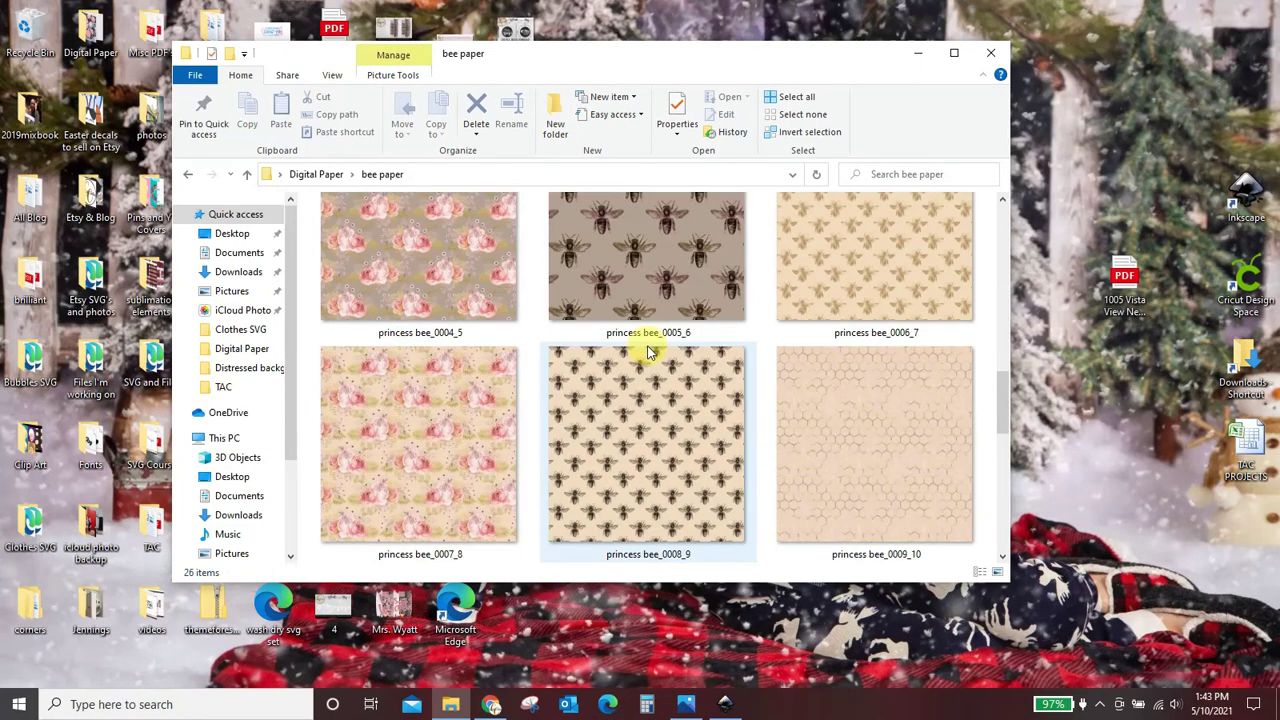
scroll(648, 352, down, 3)
scroll(648, 352, up, 5)
scroll(648, 352, up, 4)
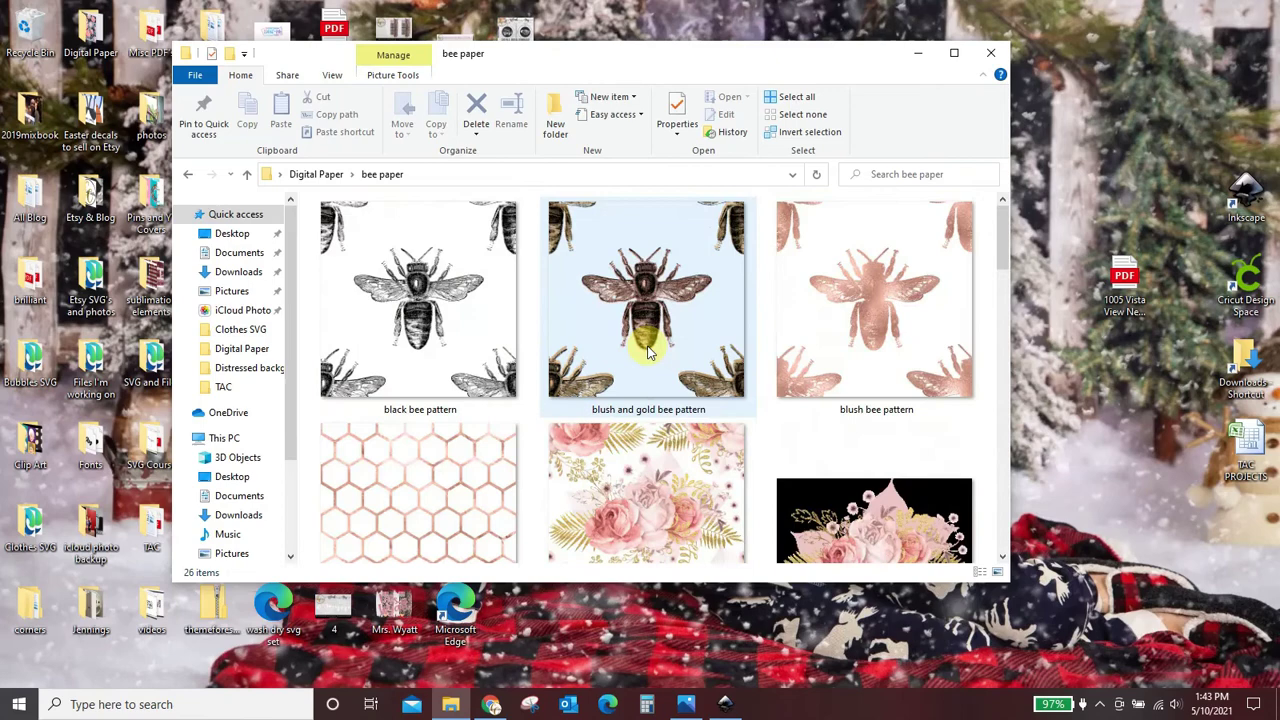
scroll(660, 357, down, 1)
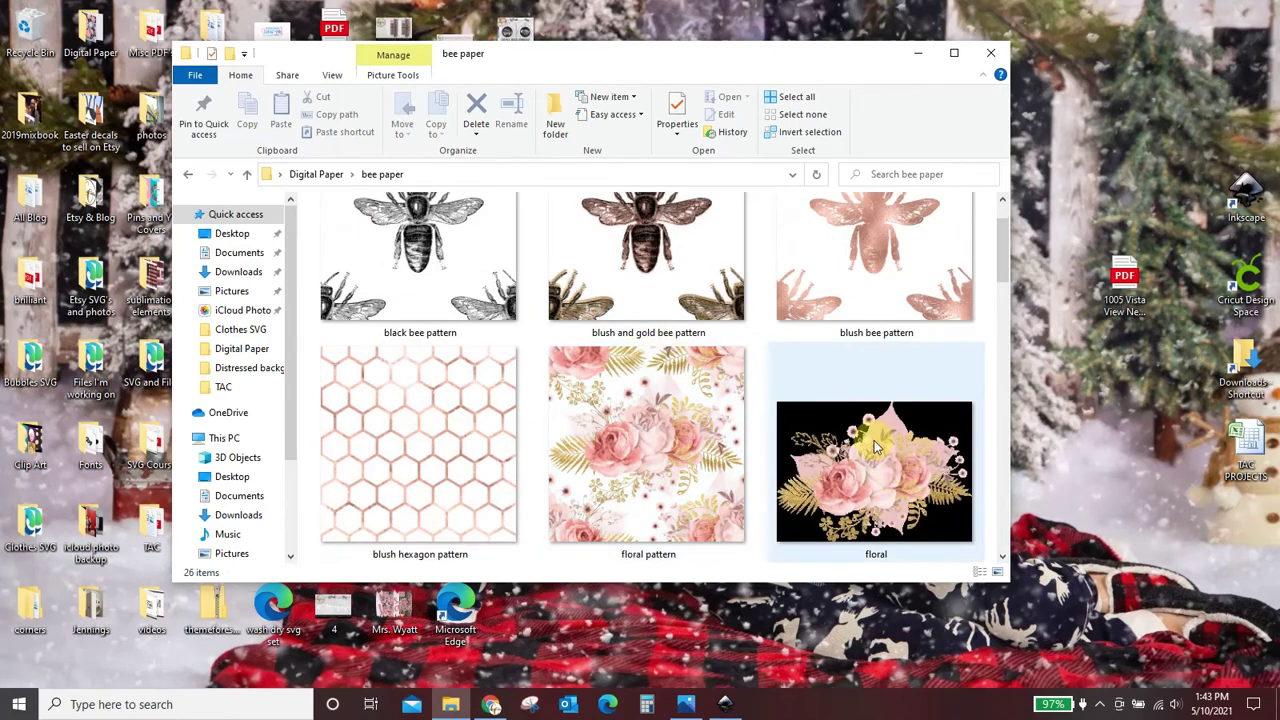
mouse_move(874, 519)
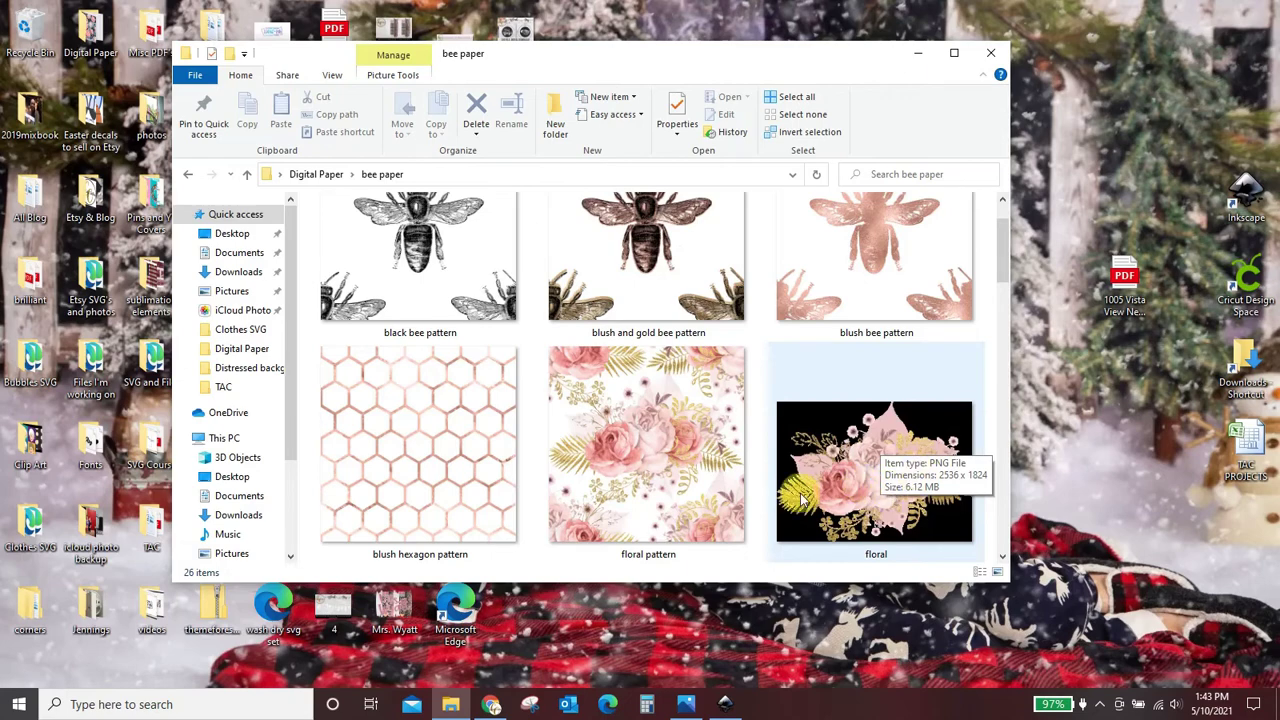
scroll(843, 487, down, 3)
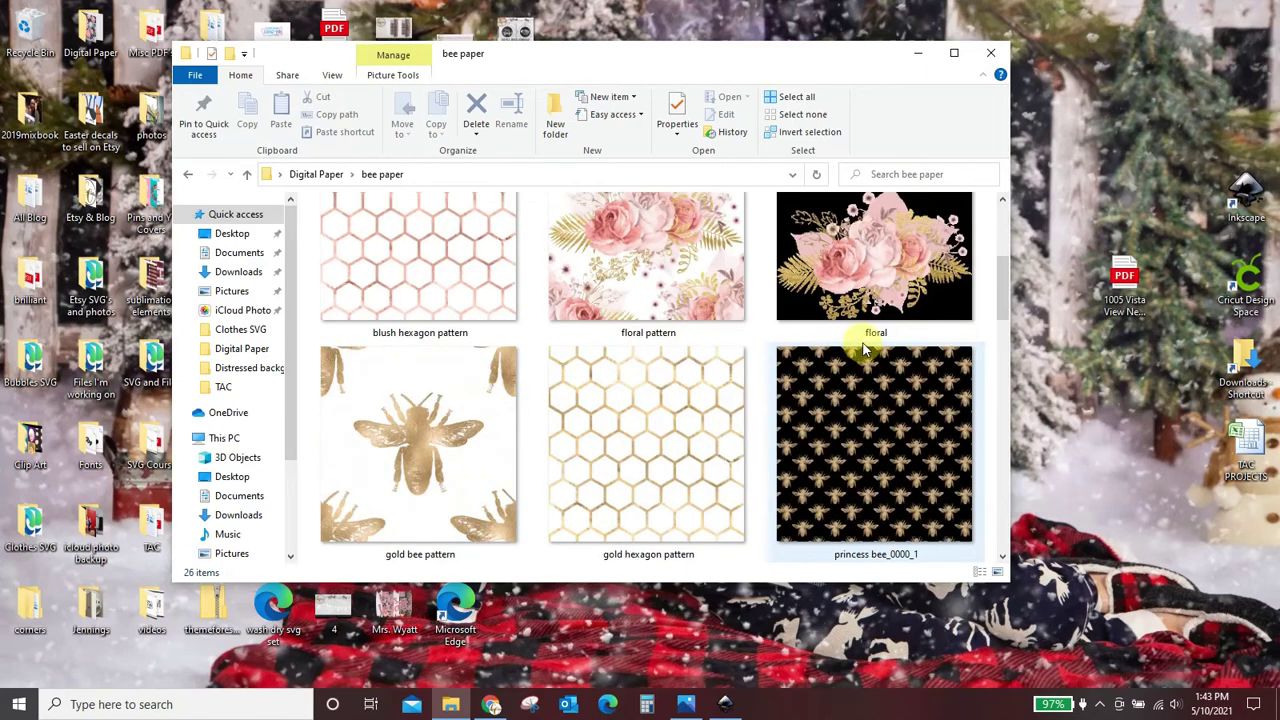
scroll(662, 246, up, 1)
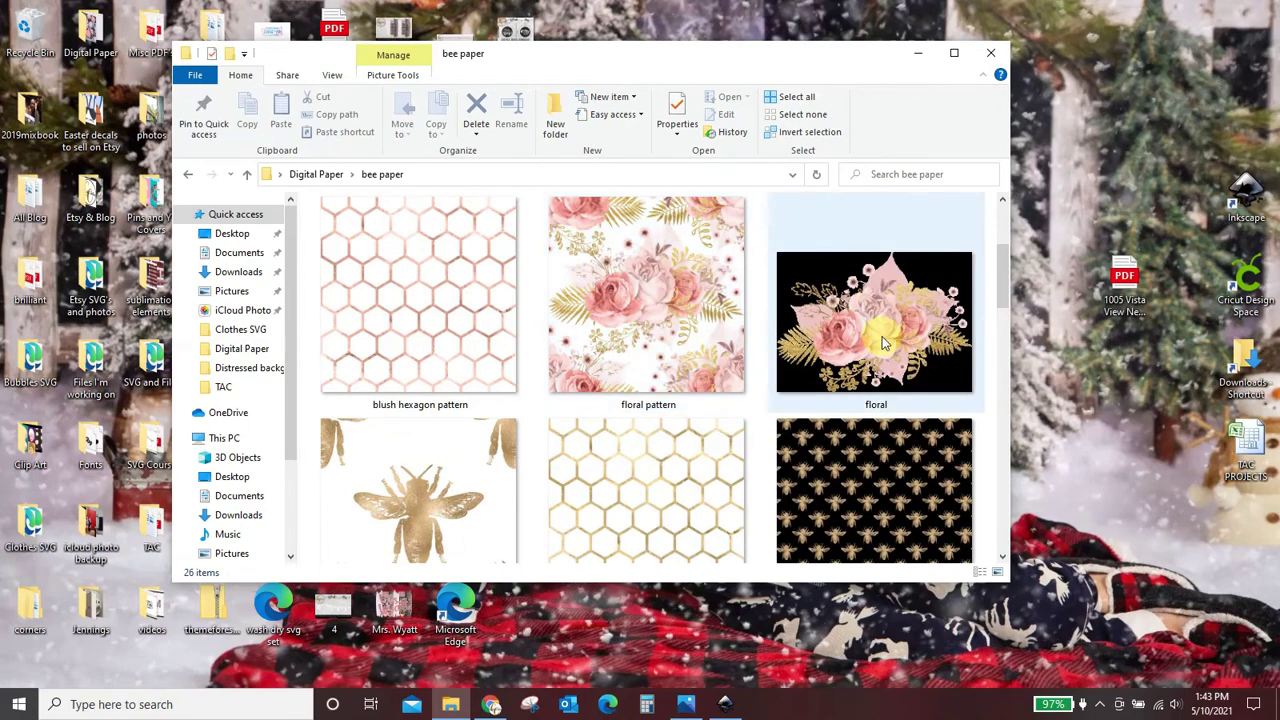
scroll(860, 355, up, 3)
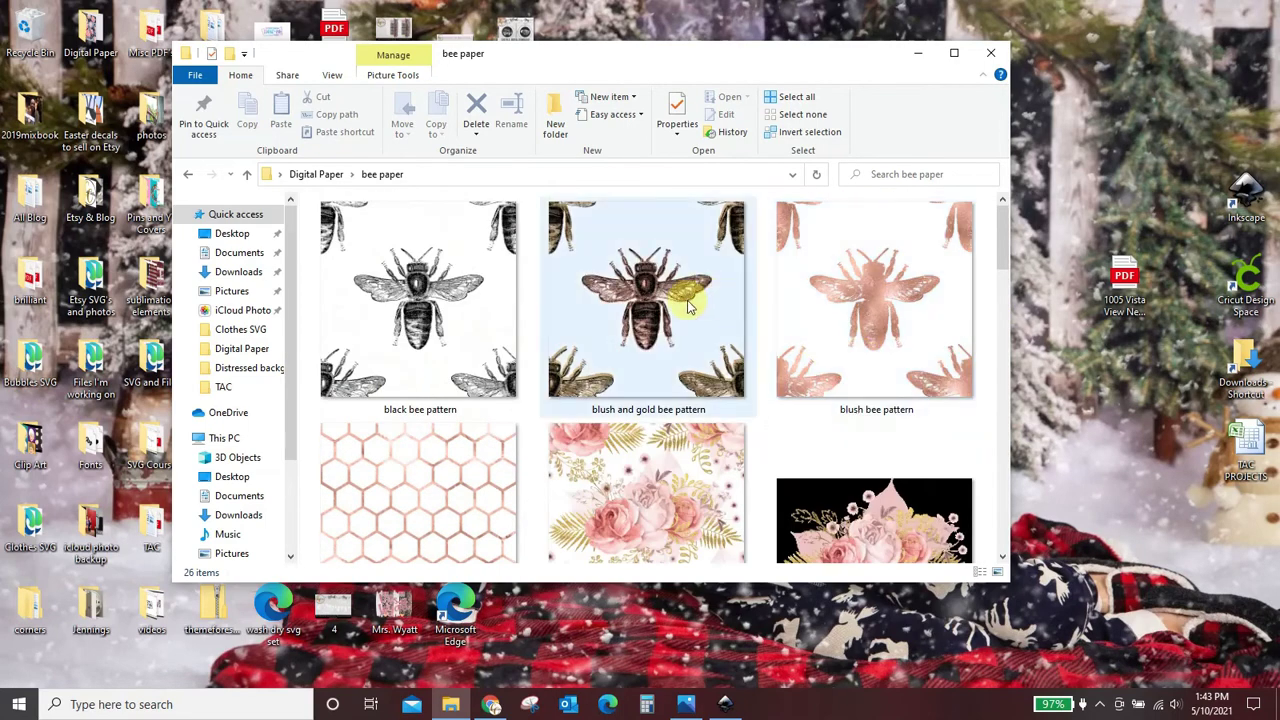
scroll(645, 325, down, 5)
scroll(645, 325, down, 5)
scroll(645, 325, down, 5)
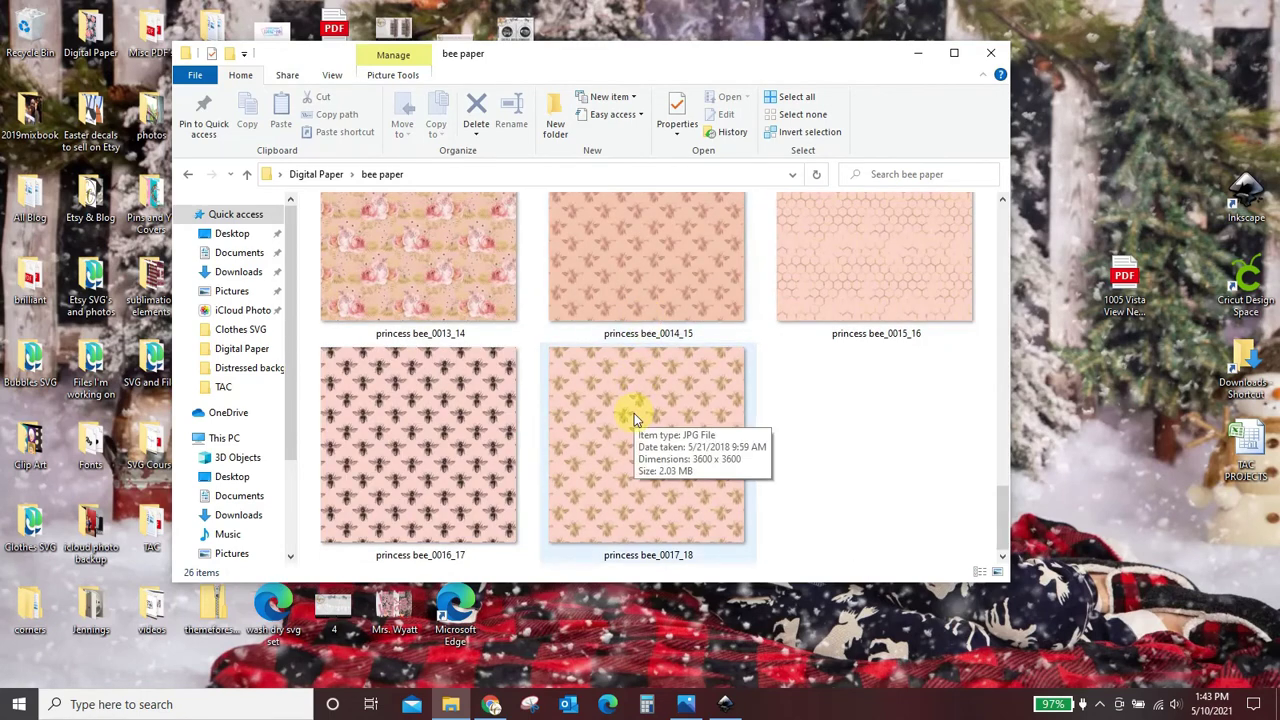
scroll(634, 413, up, 5)
scroll(630, 420, up, 5)
scroll(630, 420, up, 3)
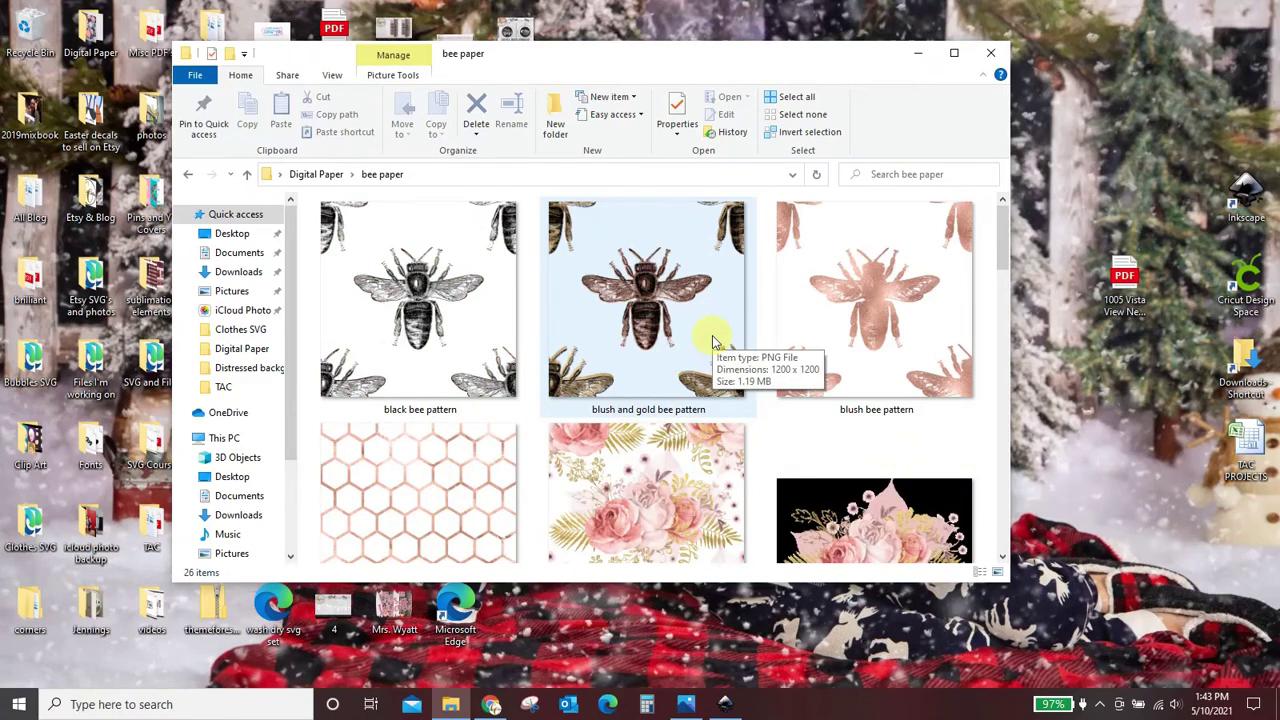
scroll(713, 341, down, 1)
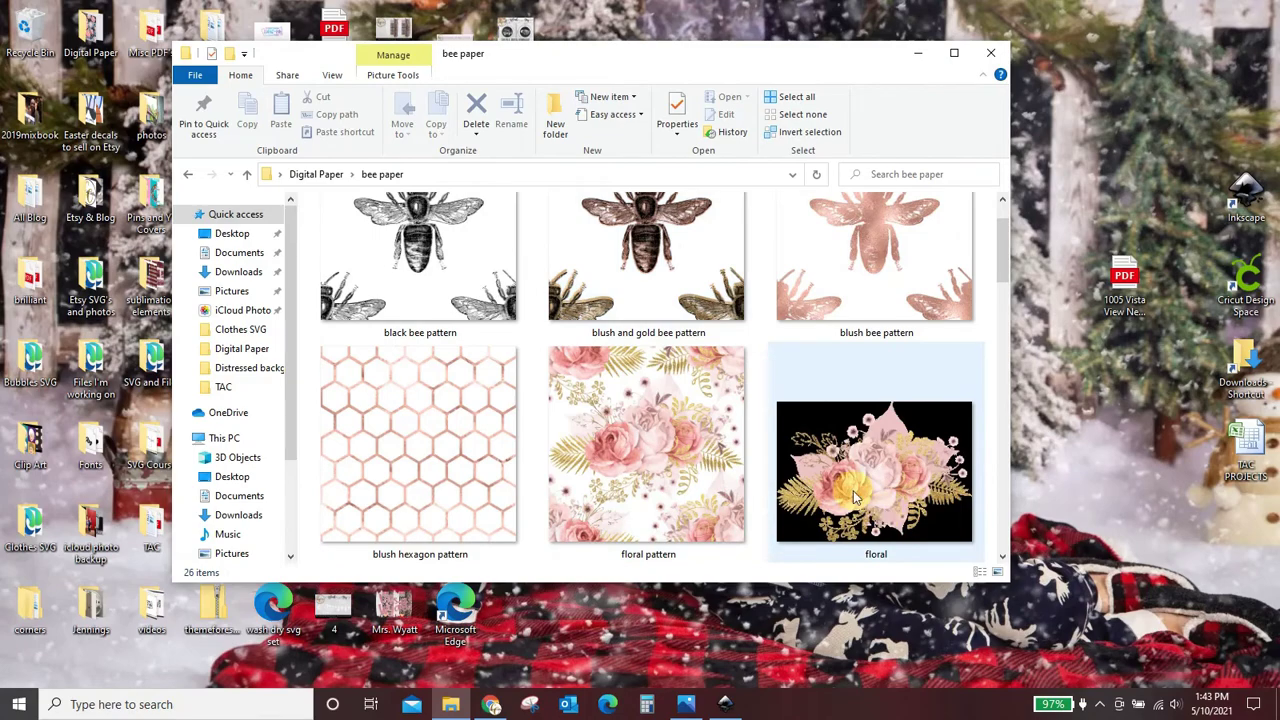
scroll(855, 497, down, 3)
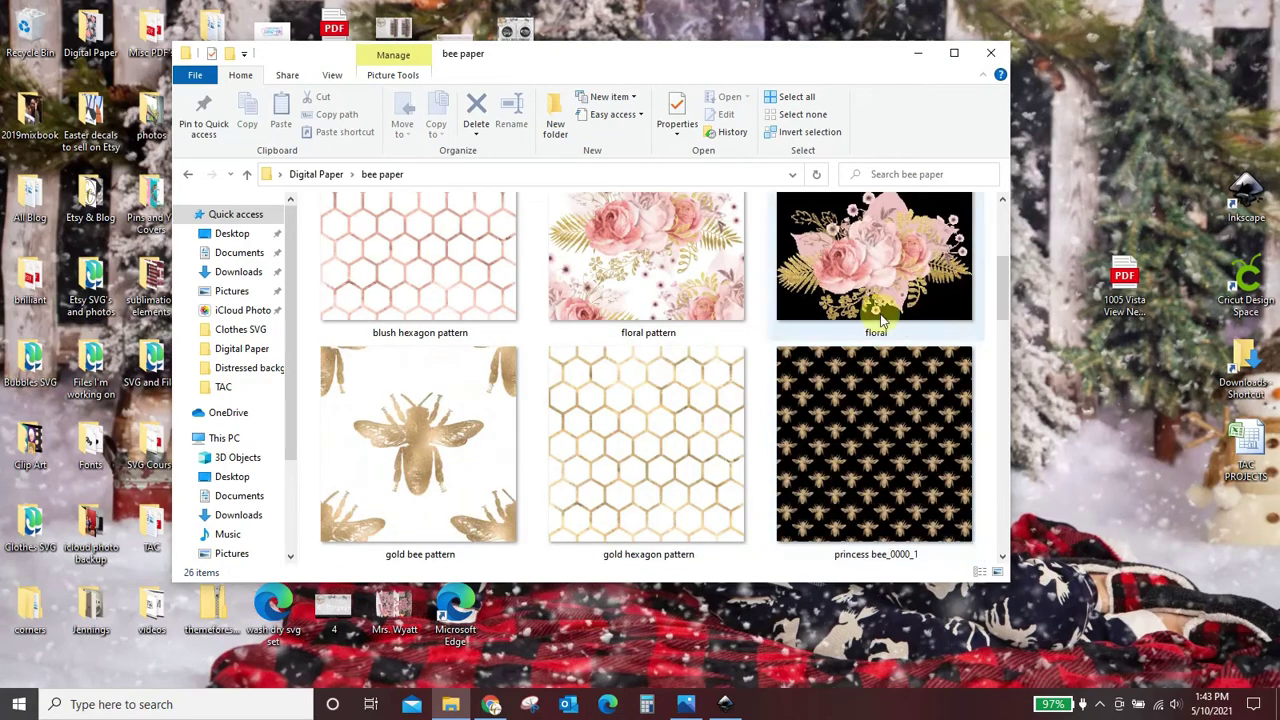
click(995, 63)
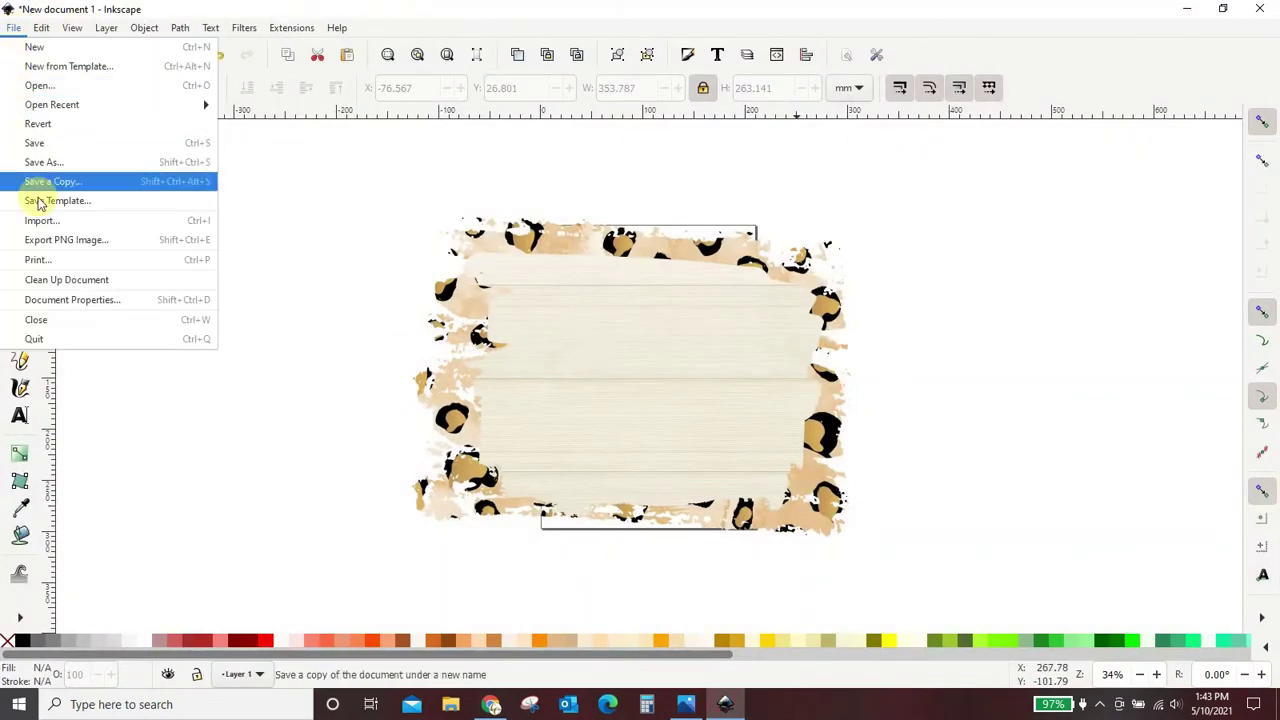
Step: Import the floral image from Desktop > Digital Paper > bee paper
click(50, 221)
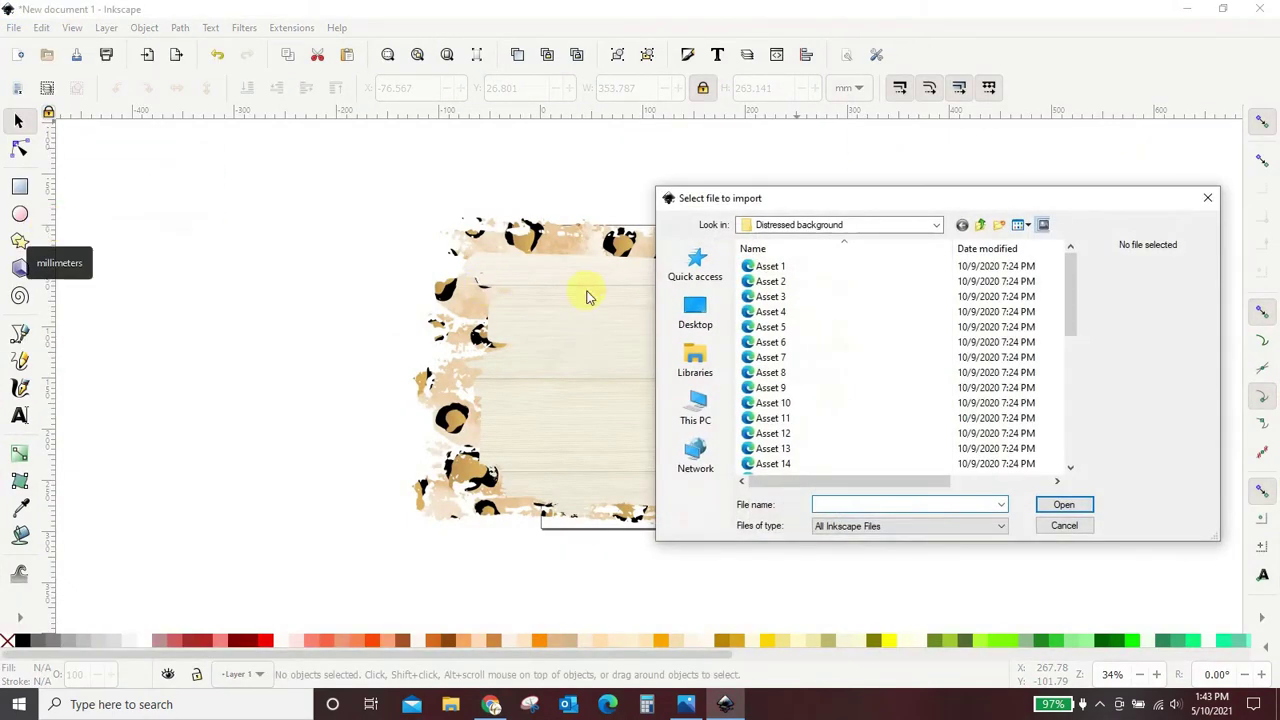
click(695, 310)
scroll(860, 368, down, 3)
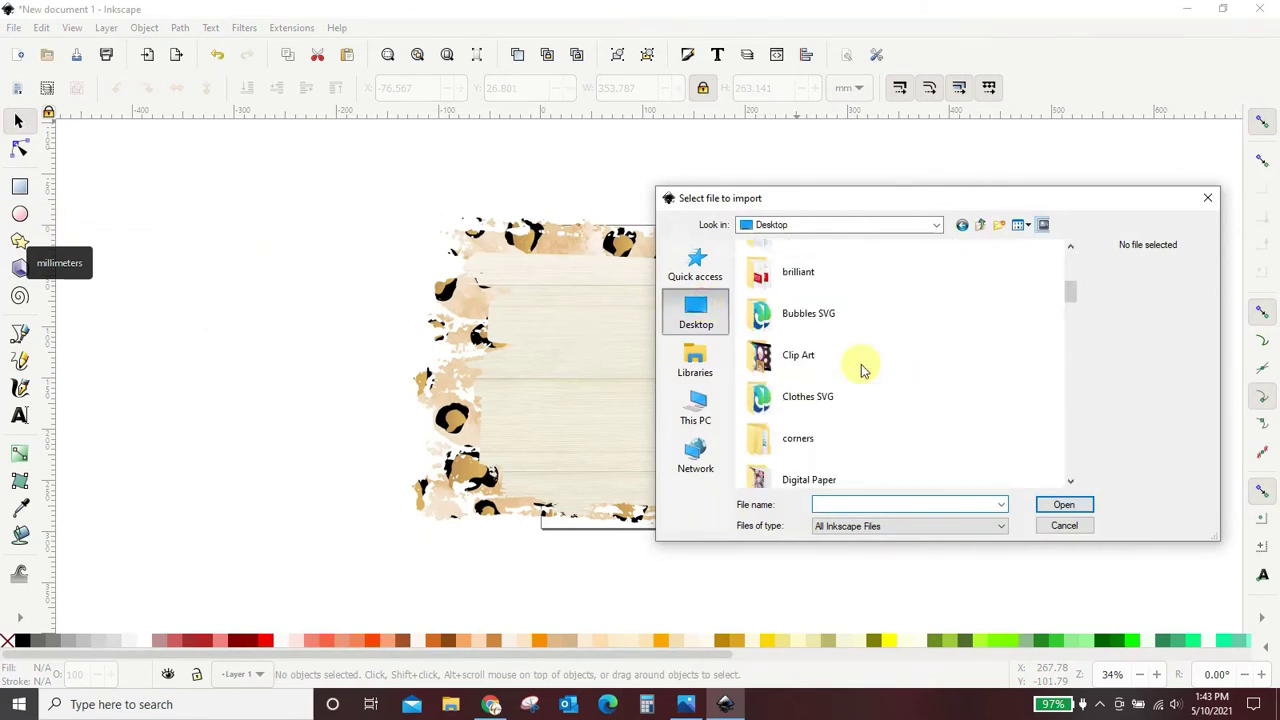
scroll(857, 366, down, 2)
double_click(783, 372)
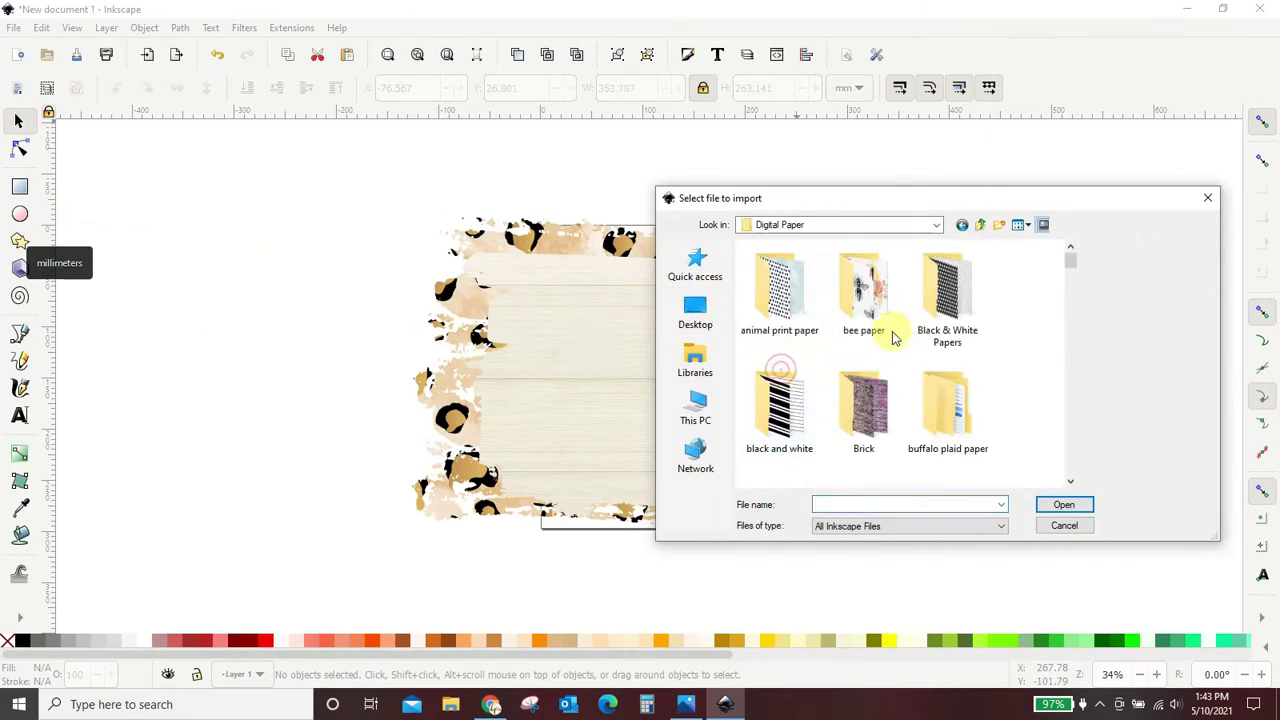
double_click(862, 286)
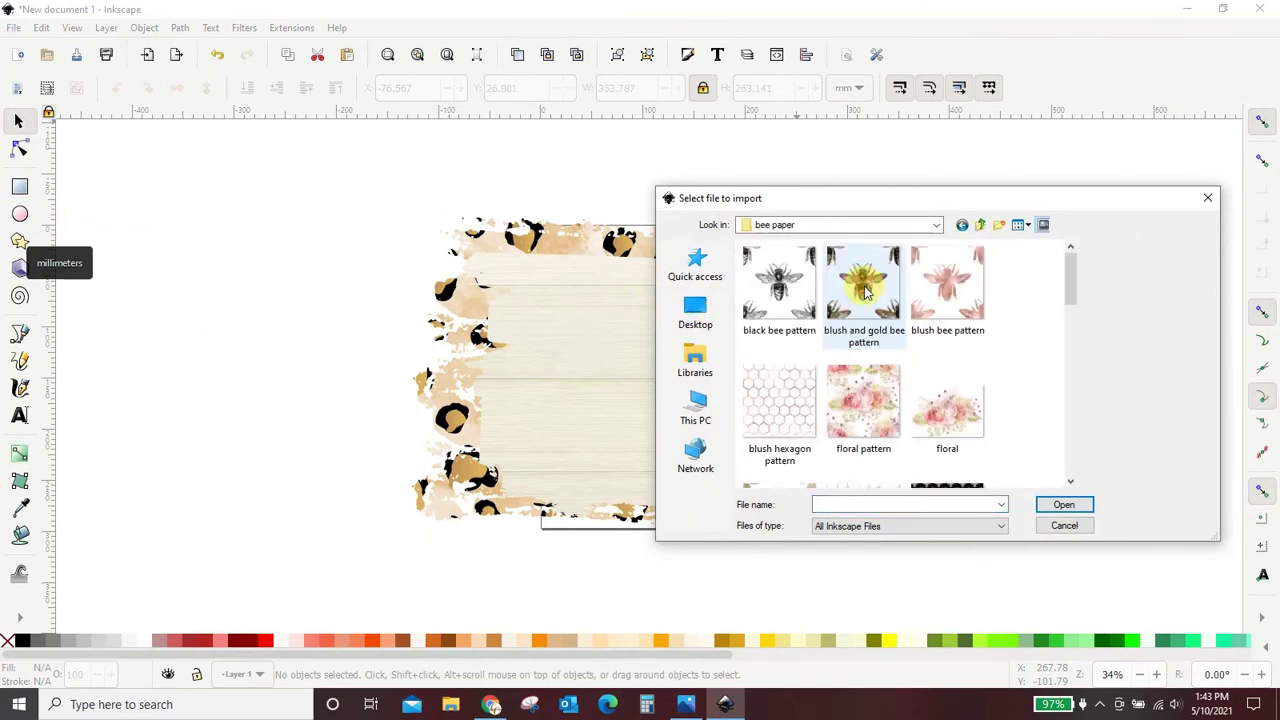
click(952, 412)
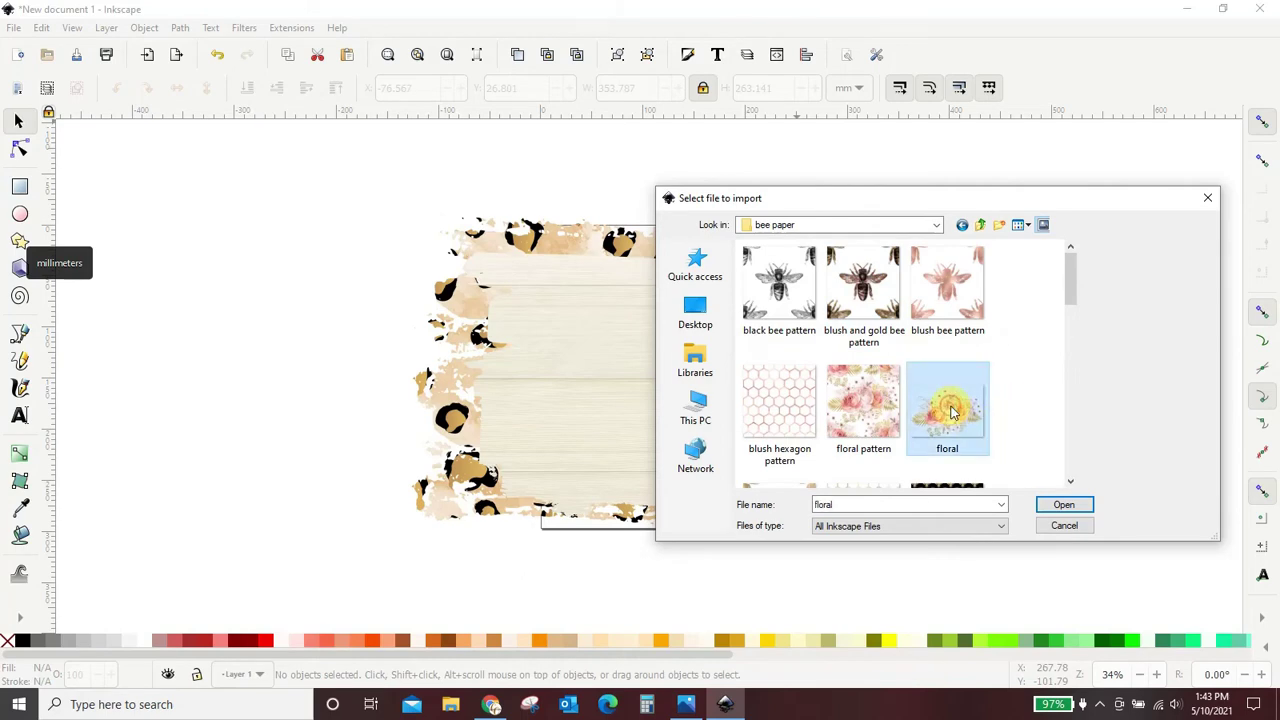
double_click(952, 412)
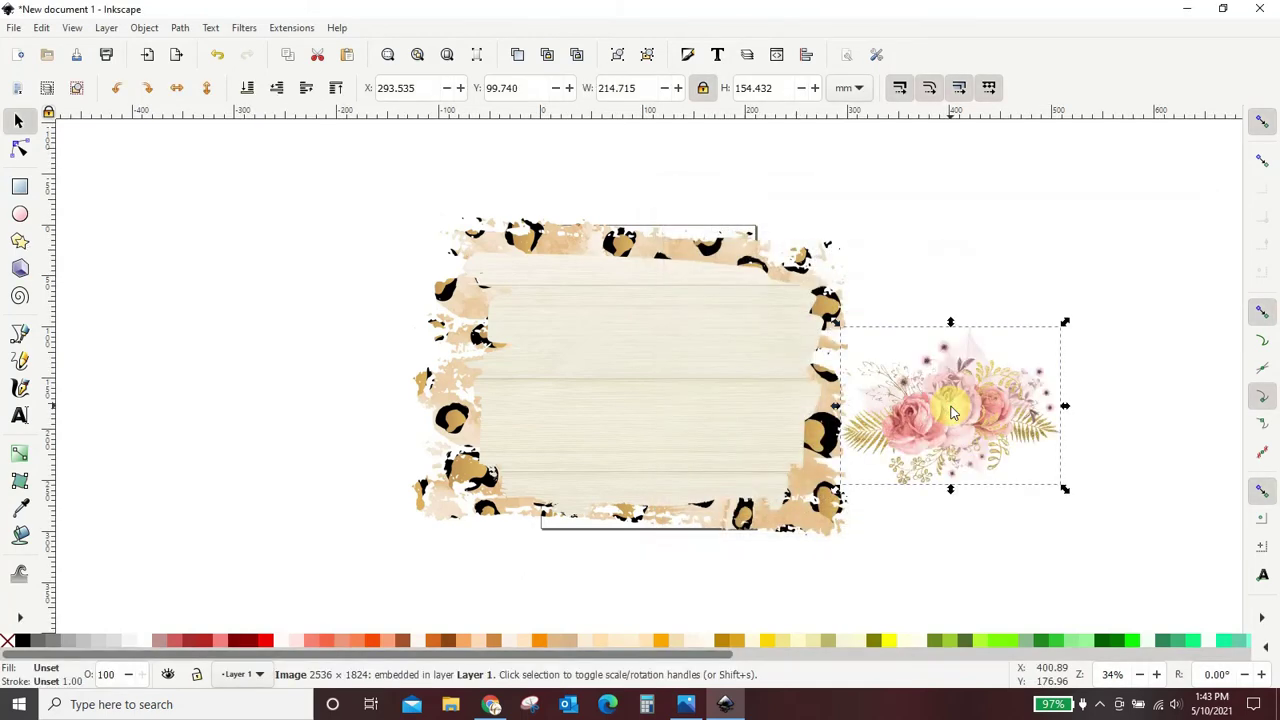
Step: Tilt the rose bouquet and place it over the wood panel's lower-right corner
drag(946, 411, 764, 480)
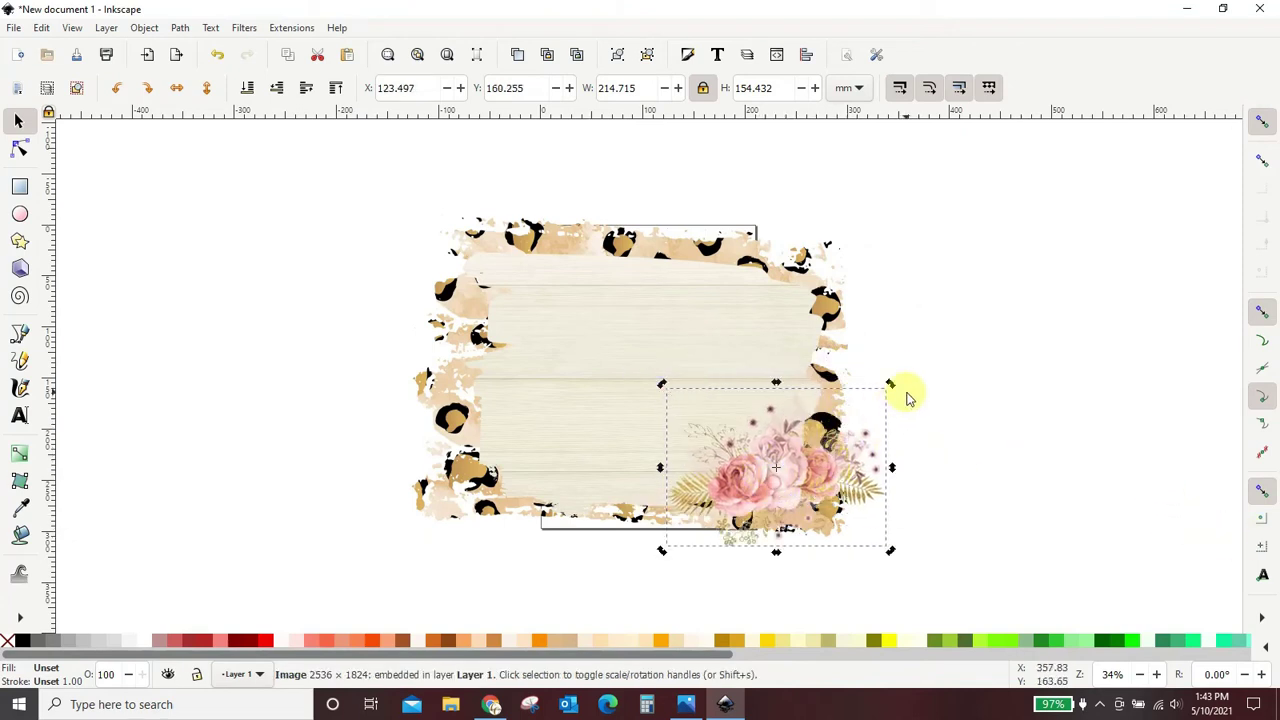
drag(891, 385, 880, 296)
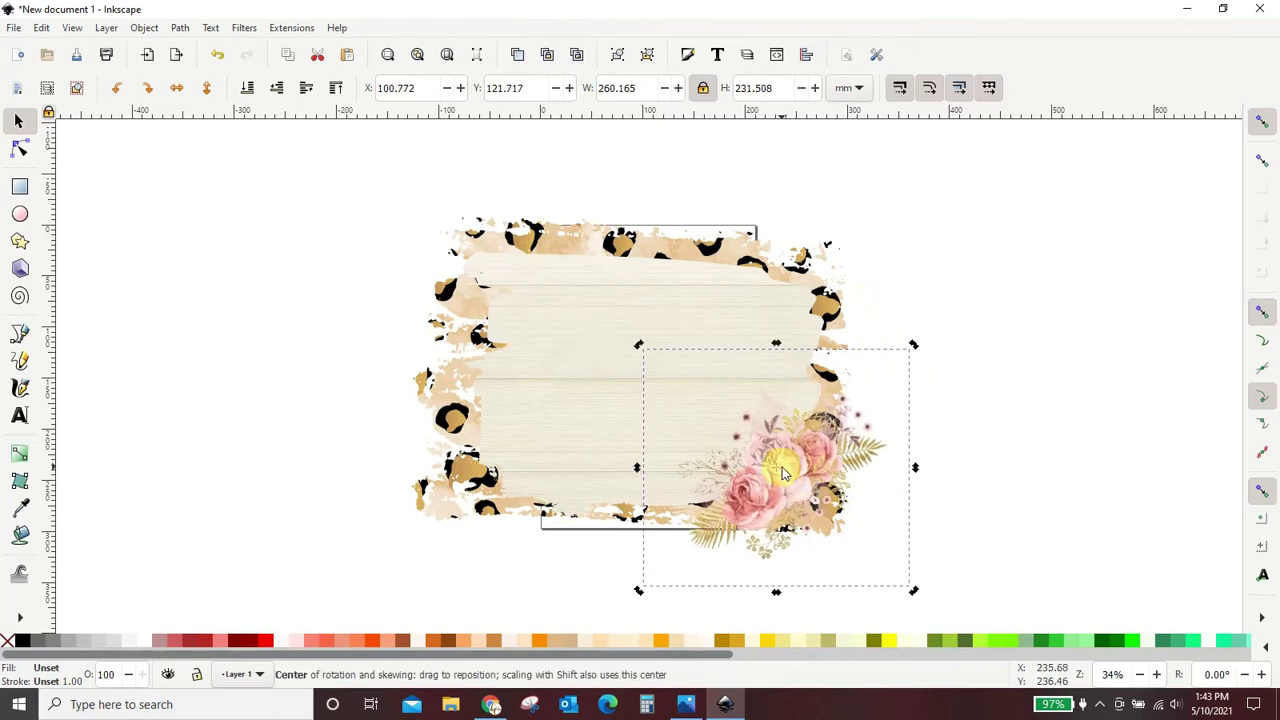
drag(776, 467, 793, 466)
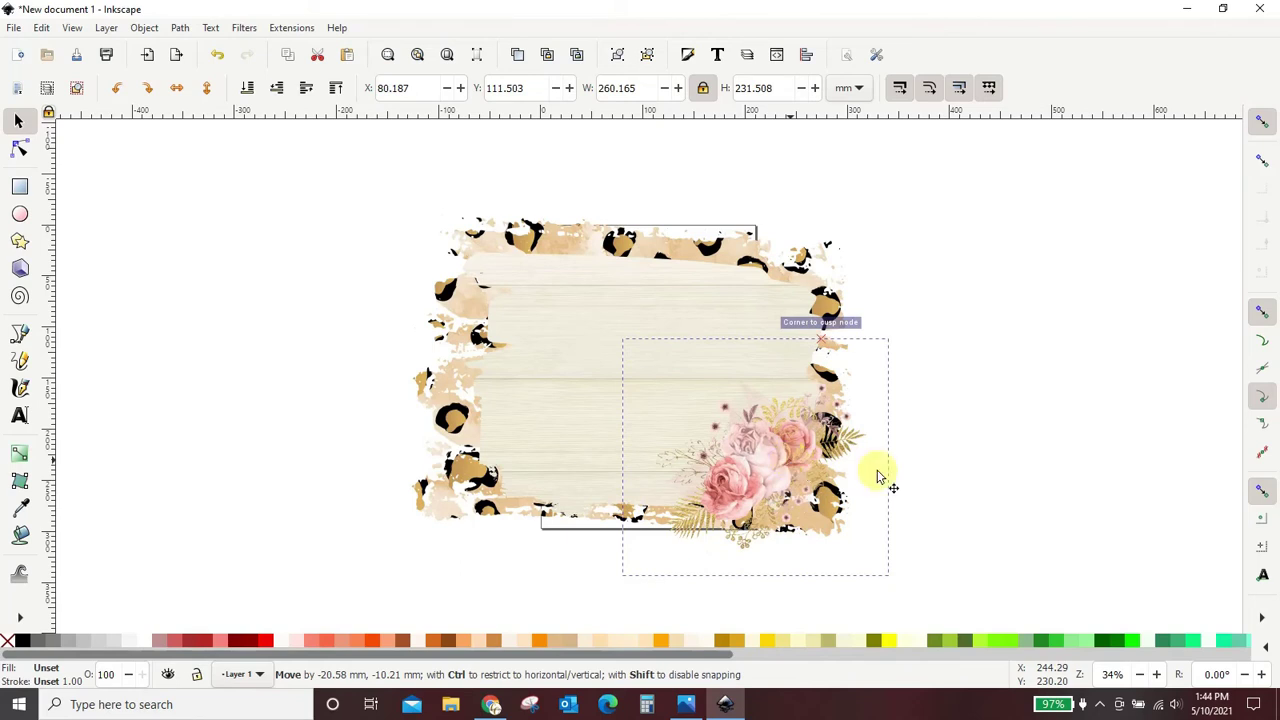
click(978, 488)
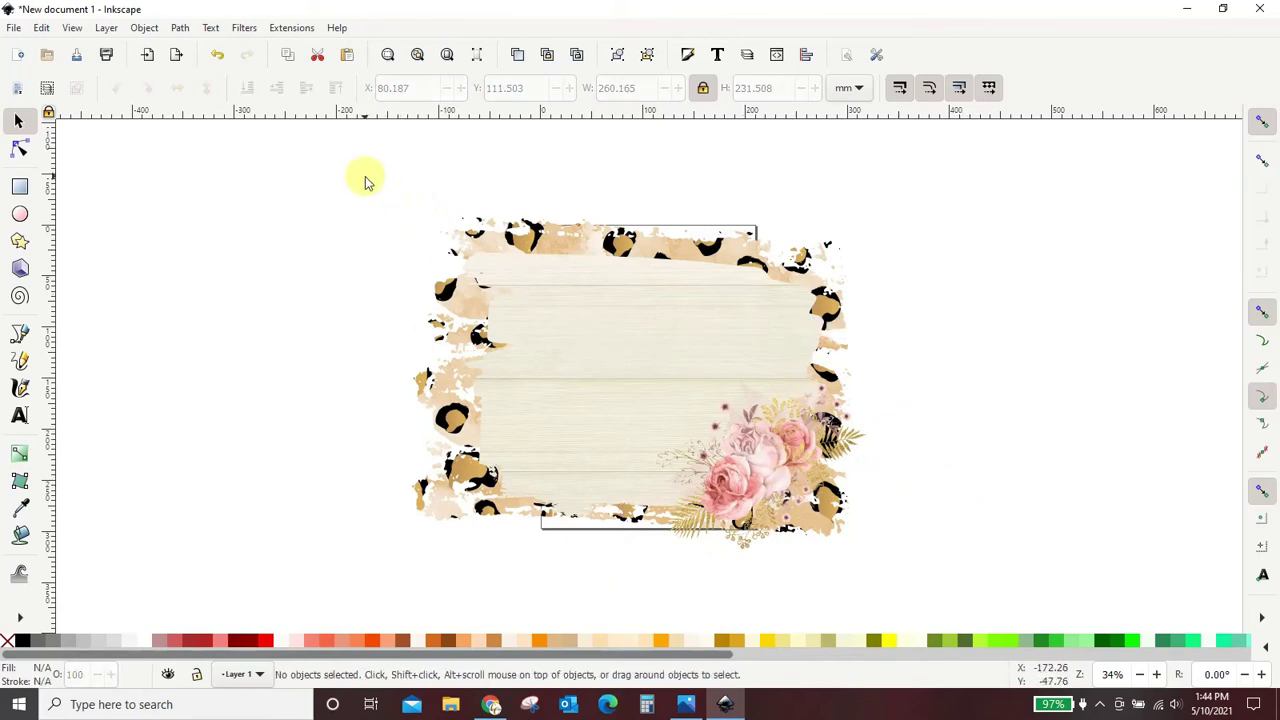
Step: Group the leopard stroke, wood panel and floral corner into one object
mouse_move(364, 176)
mouse_down()
mouse_move(870, 585)
mouse_move(943, 585)
mouse_up()
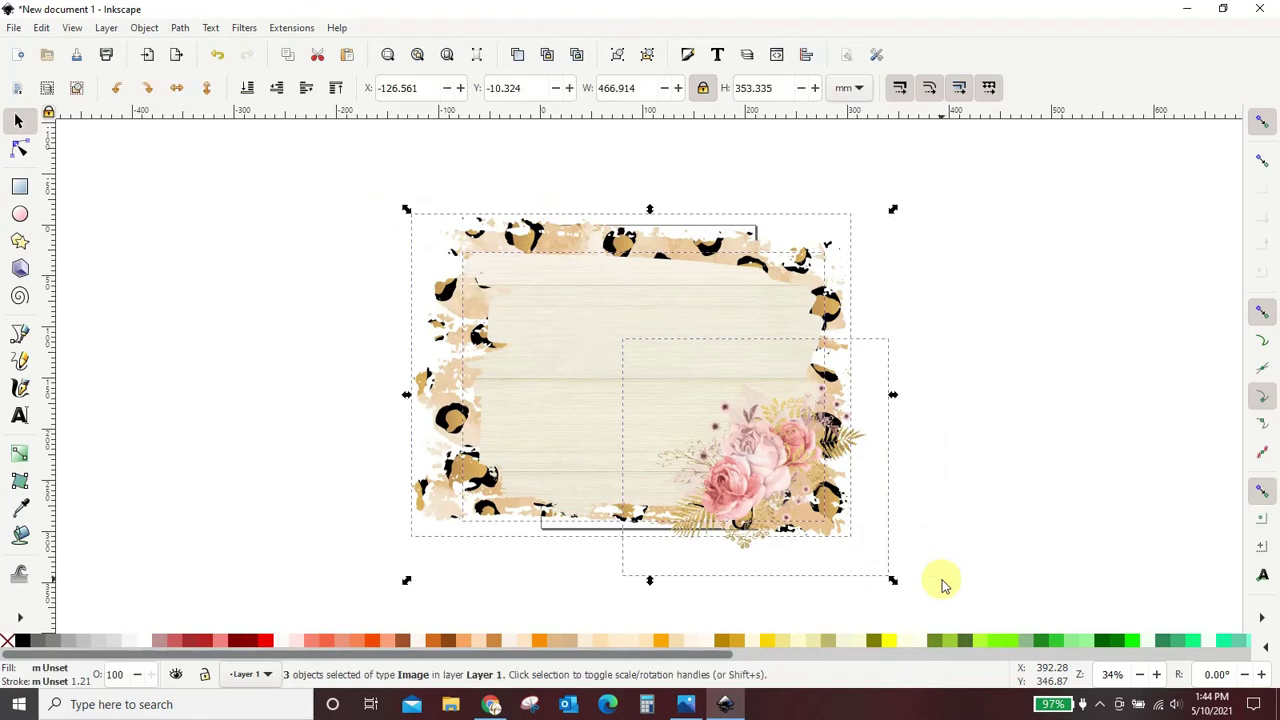
click(147, 28)
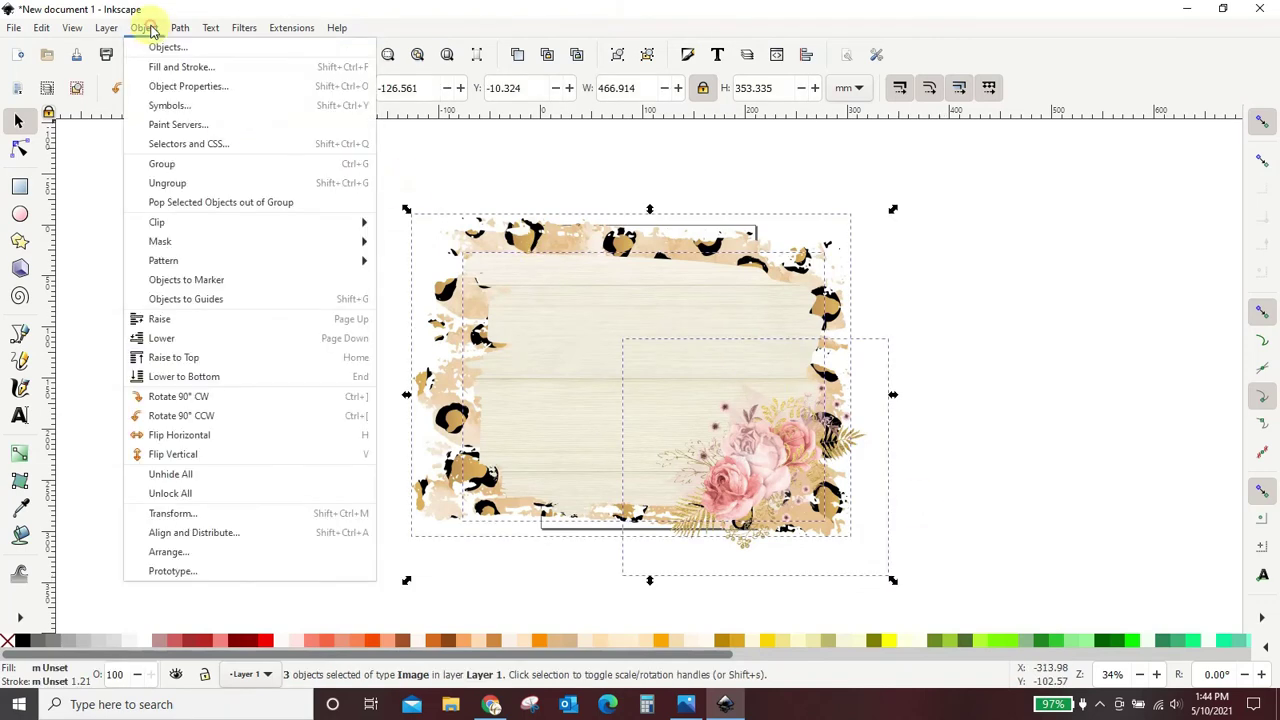
click(158, 164)
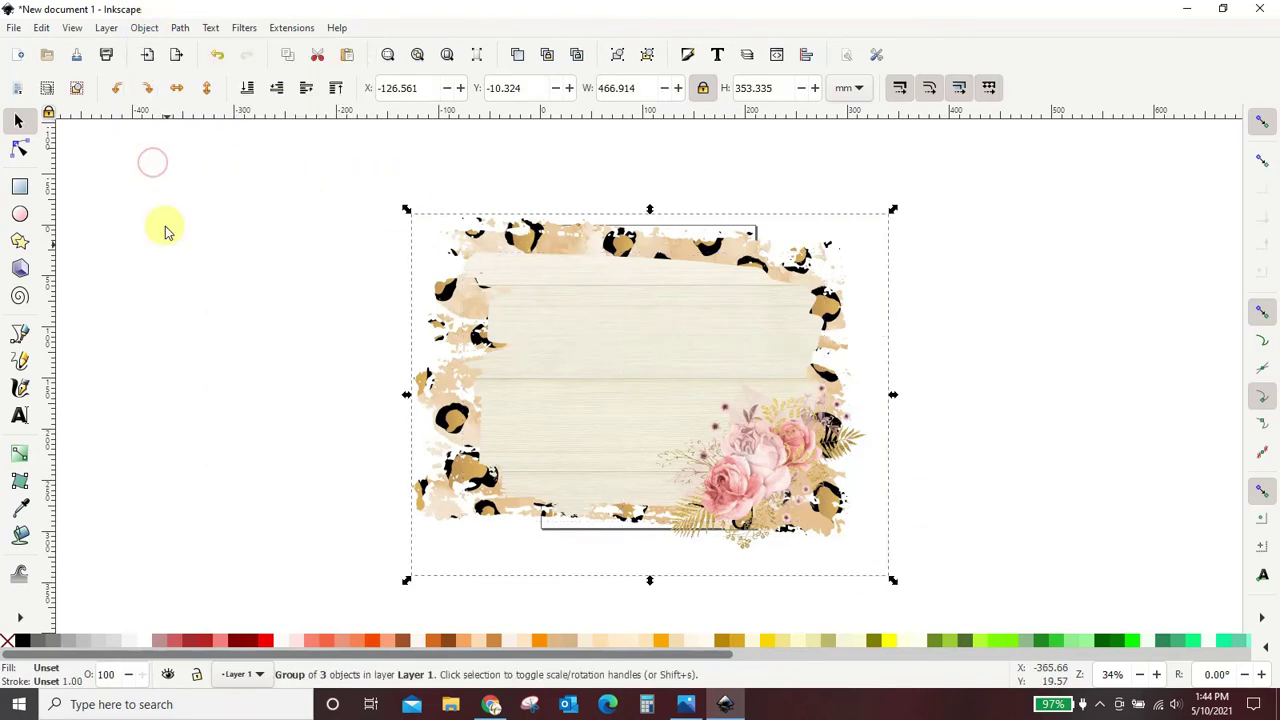
Step: Move the group higher and further left on the canvas
drag(633, 413, 657, 423)
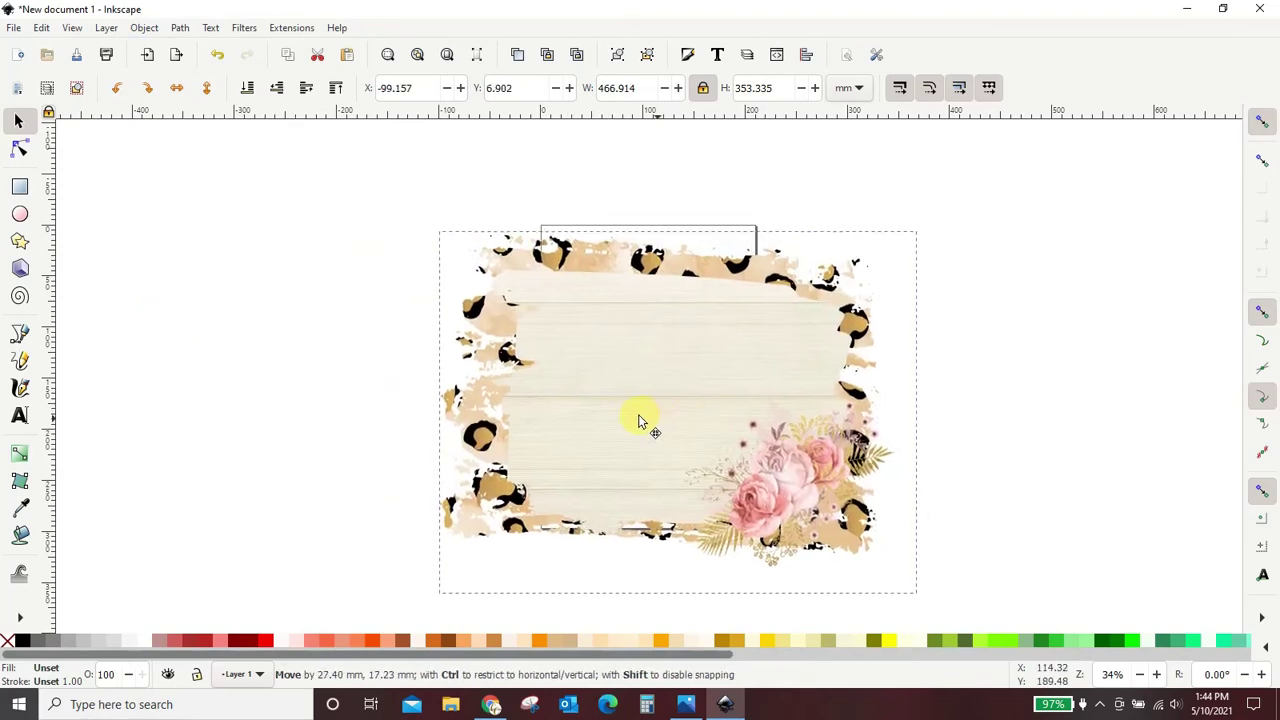
drag(657, 423, 634, 422)
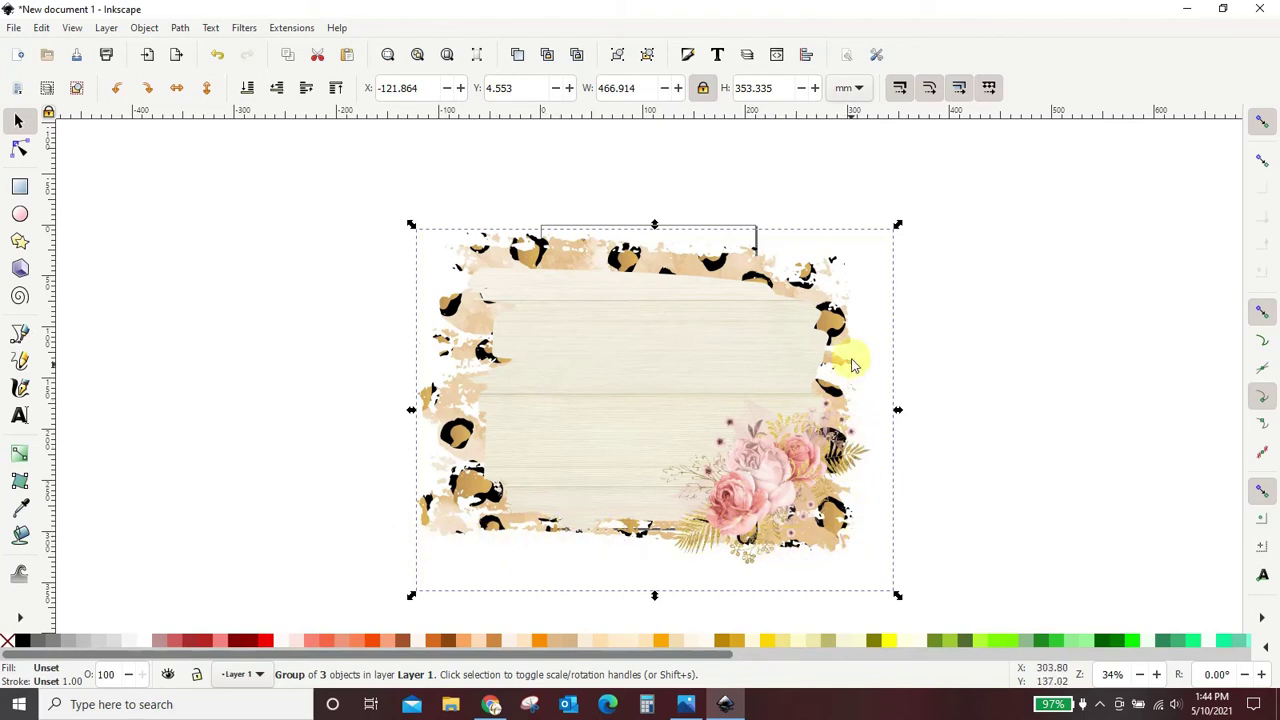
key(ctrl+z)
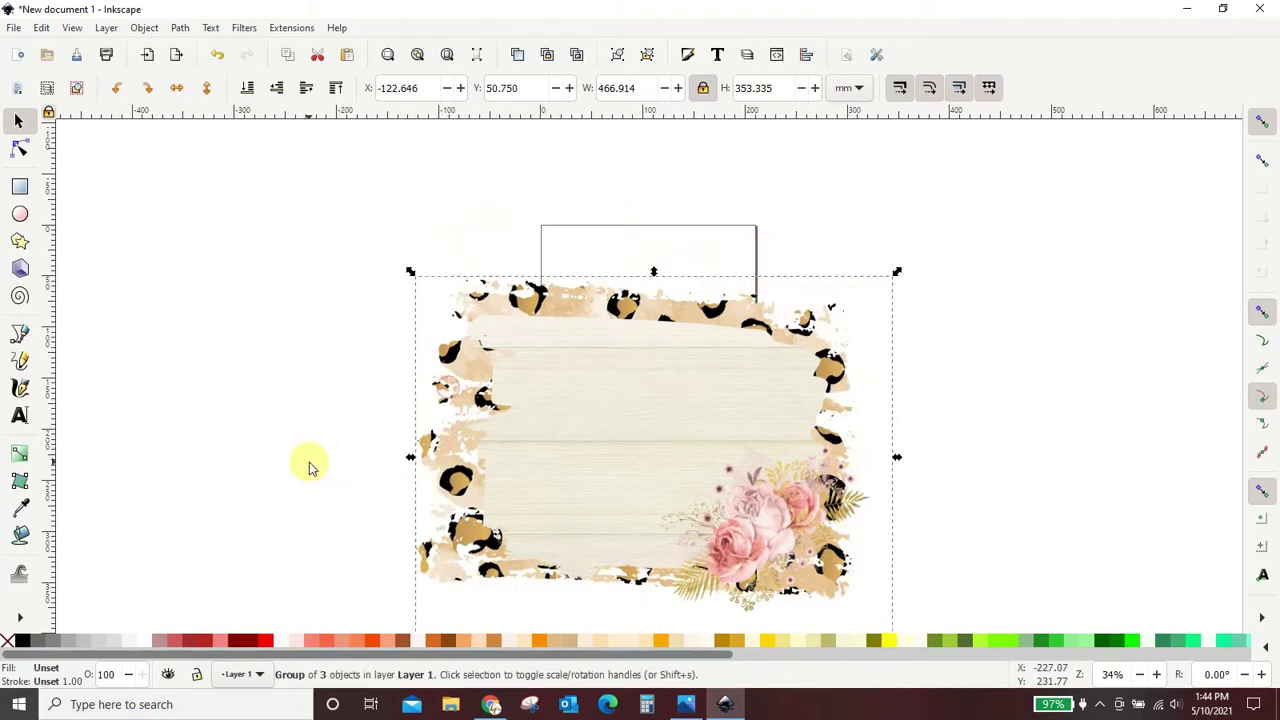
click(309, 463)
mouse_move(621, 475)
mouse_down()
mouse_move(595, 395)
mouse_move(577, 390)
mouse_up()
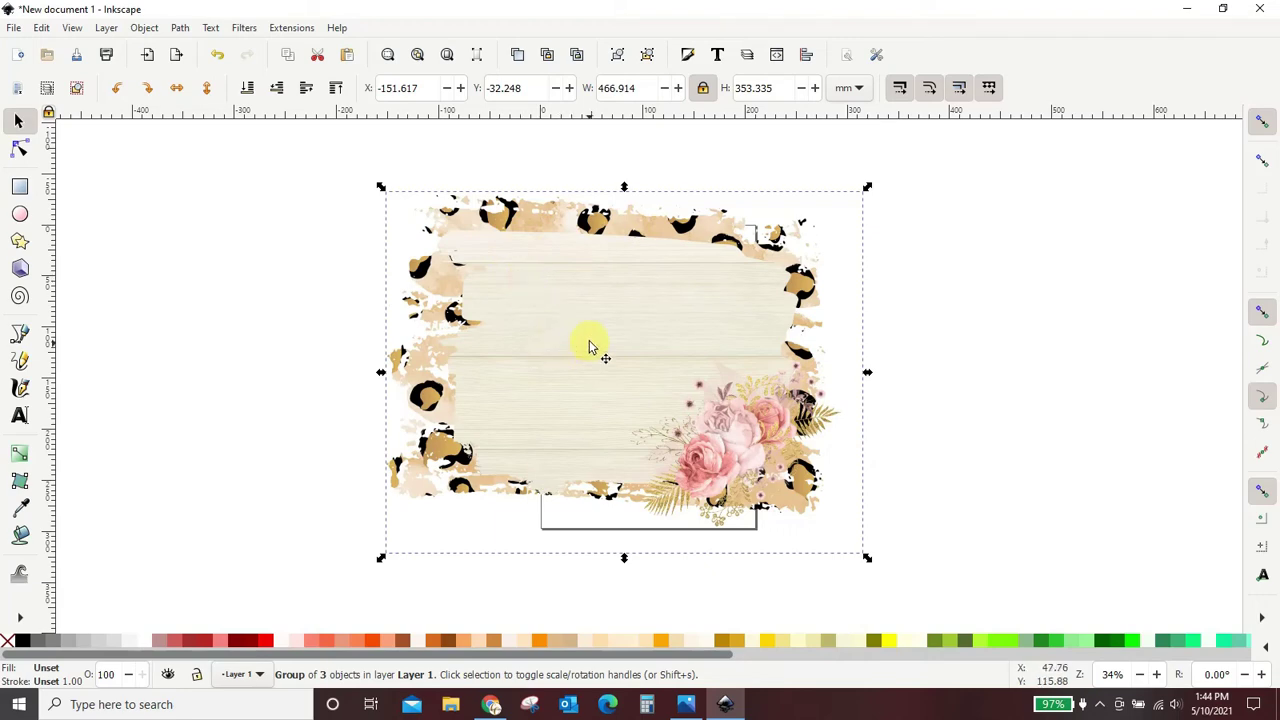
Step: Start an import and browse to Desktop > sublimation elements > Distressed background
click(15, 30)
click(33, 222)
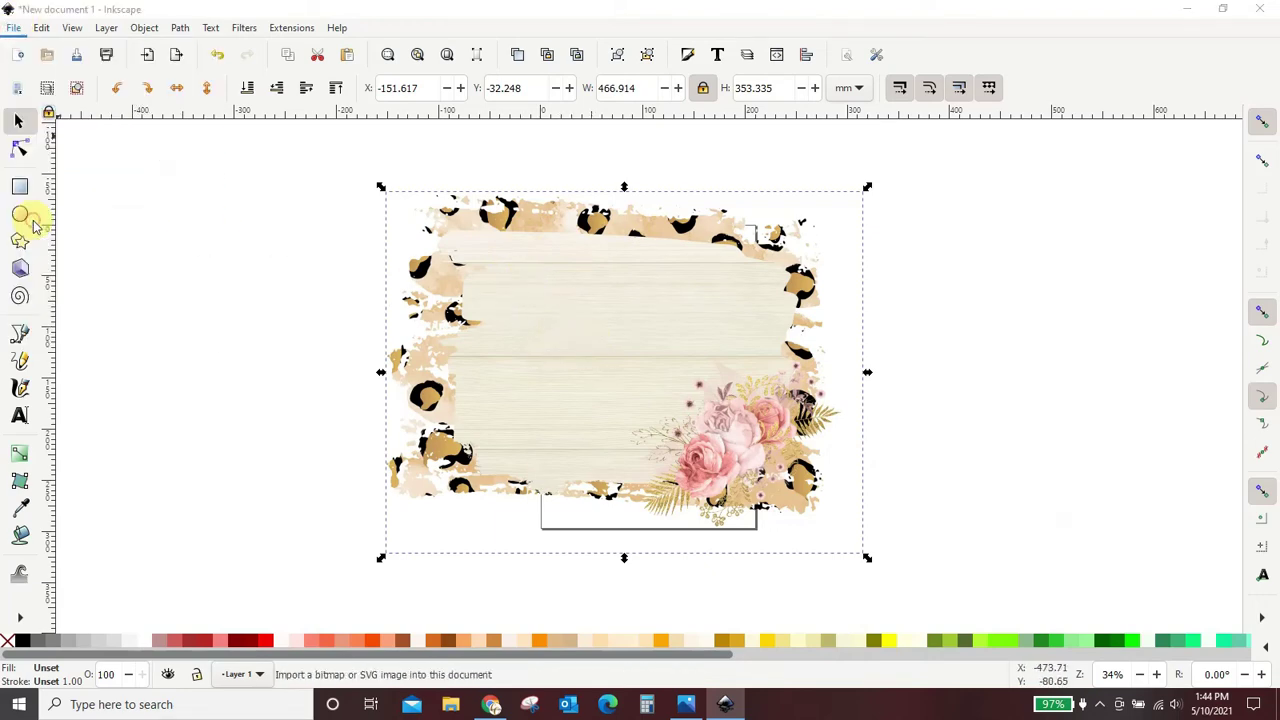
click(691, 300)
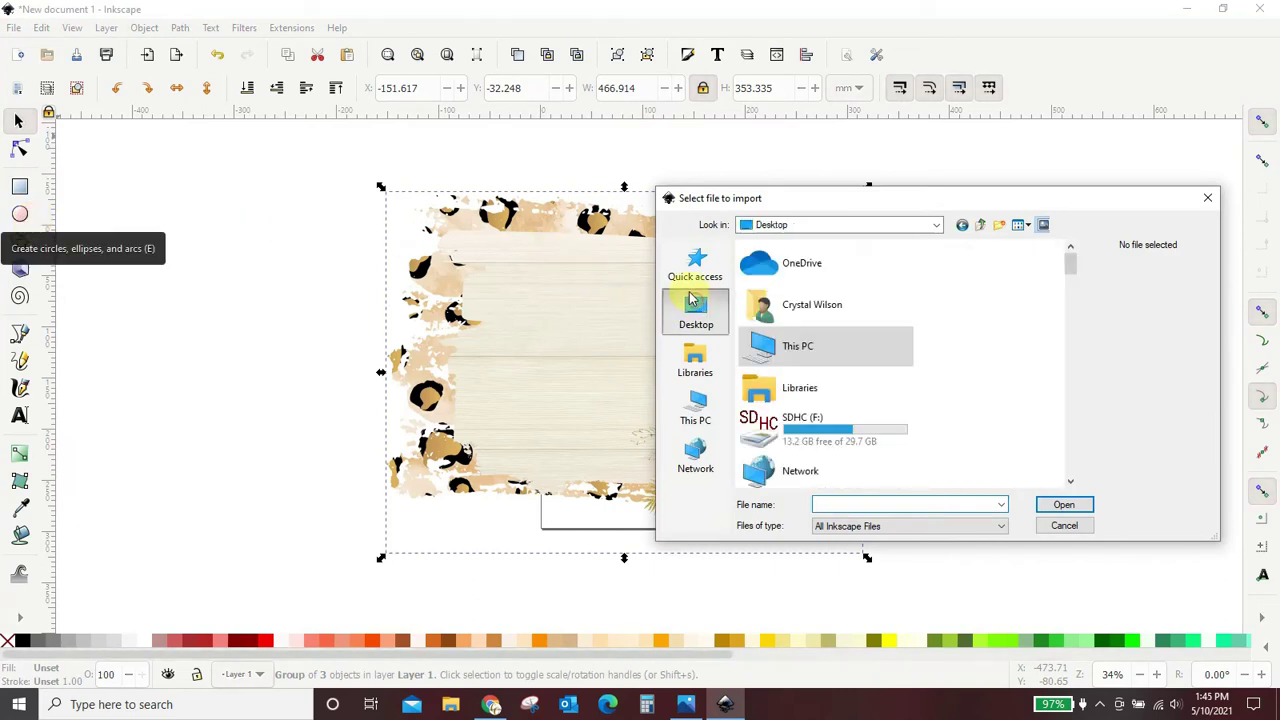
scroll(857, 357, down, 5)
scroll(857, 350, down, 5)
scroll(865, 362, down, 3)
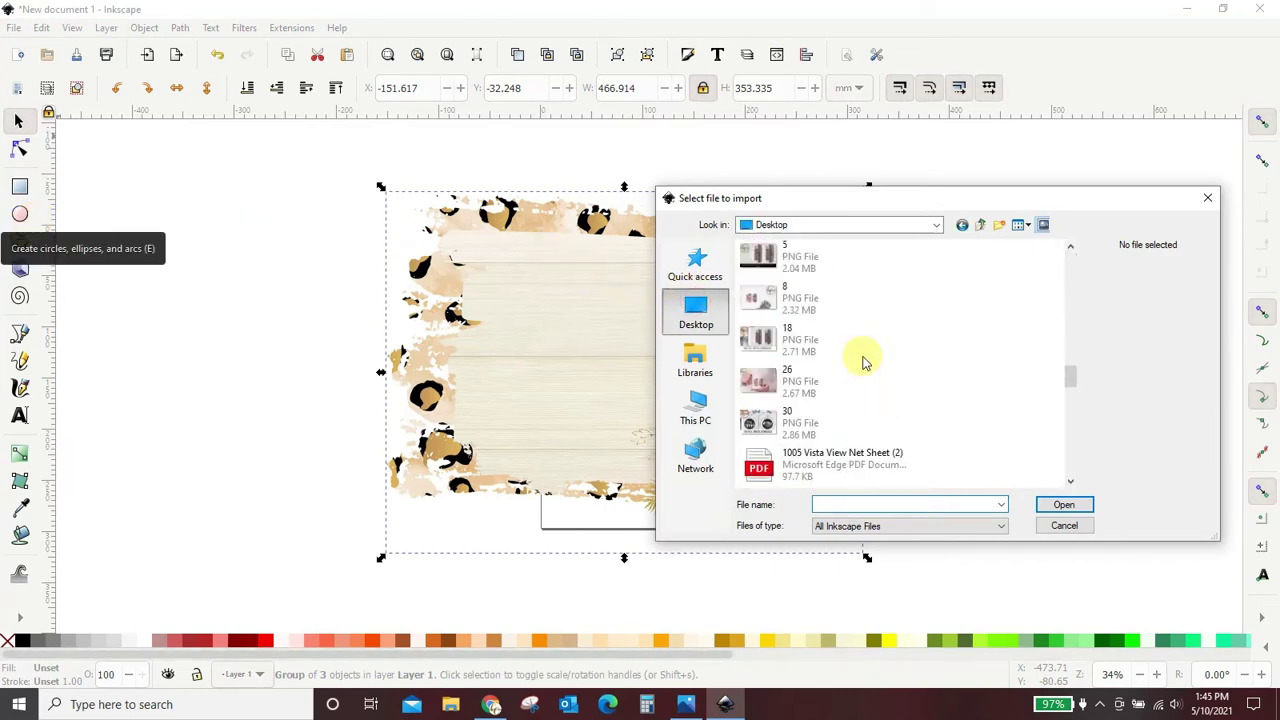
scroll(865, 362, up, 3)
scroll(865, 362, up, 1)
scroll(865, 362, up, 1)
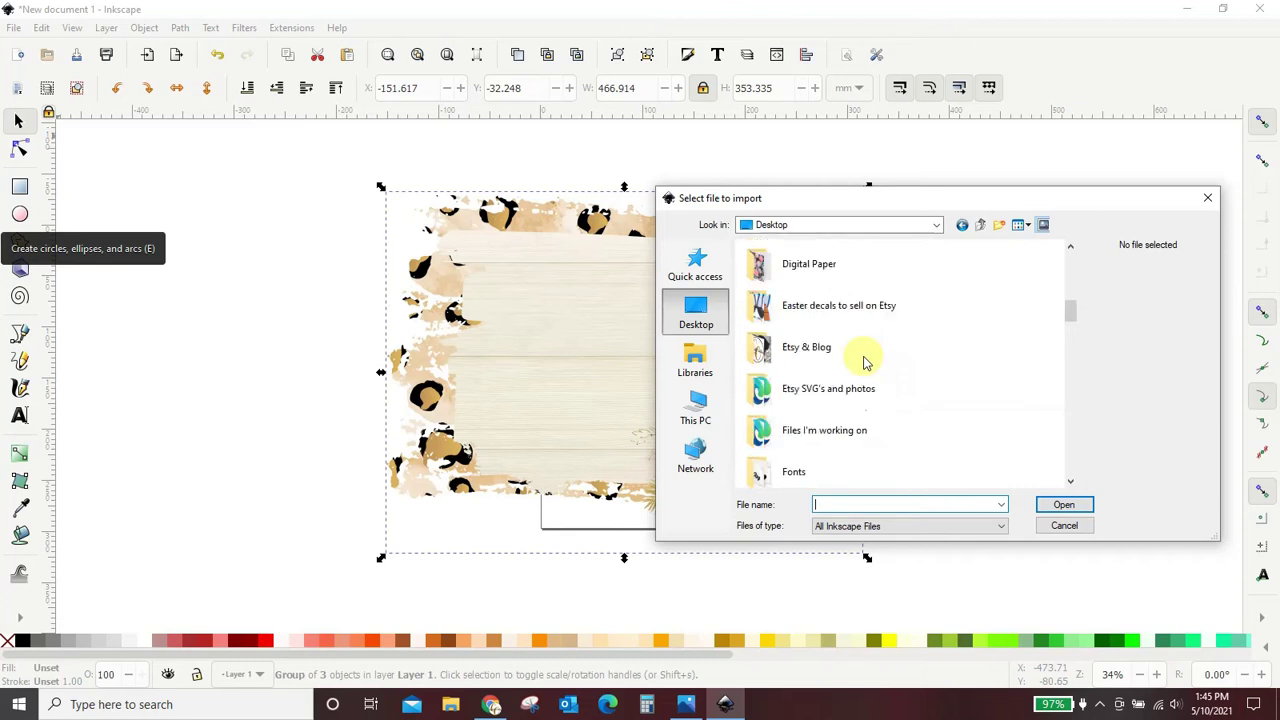
scroll(865, 362, down, 1)
scroll(865, 362, up, 2)
scroll(865, 362, down, 3)
scroll(865, 362, down, 2)
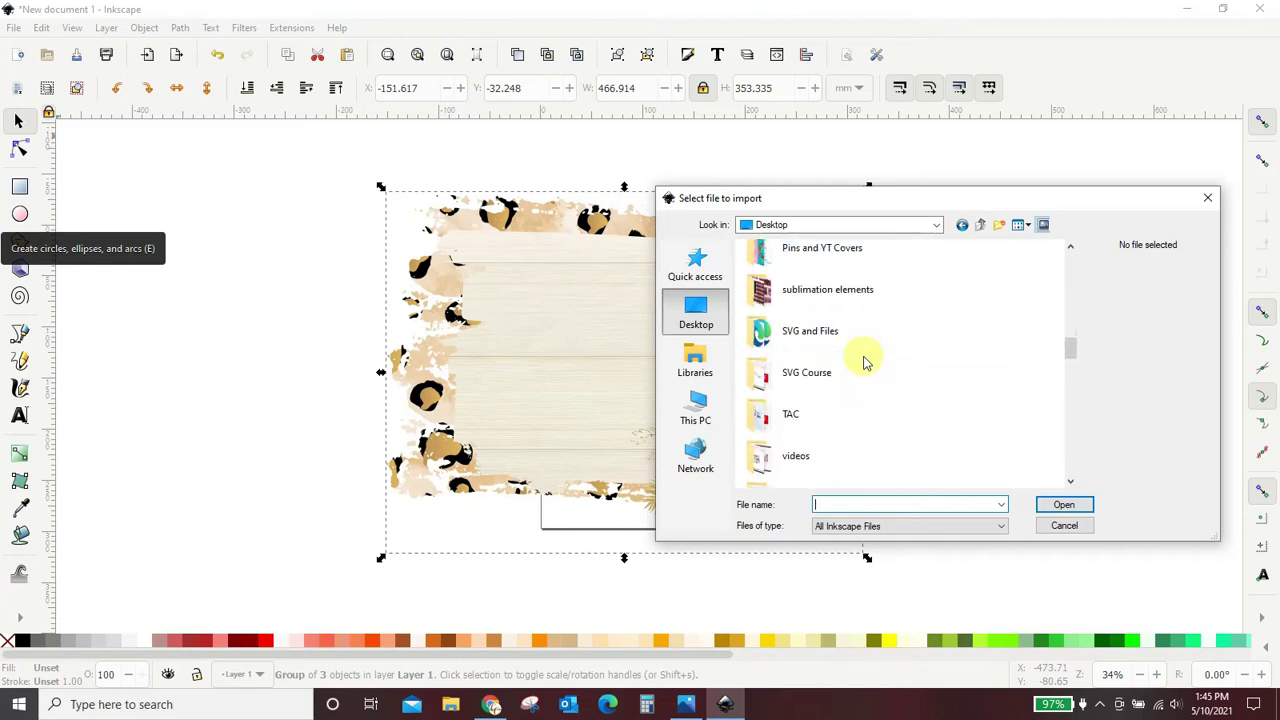
double_click(840, 289)
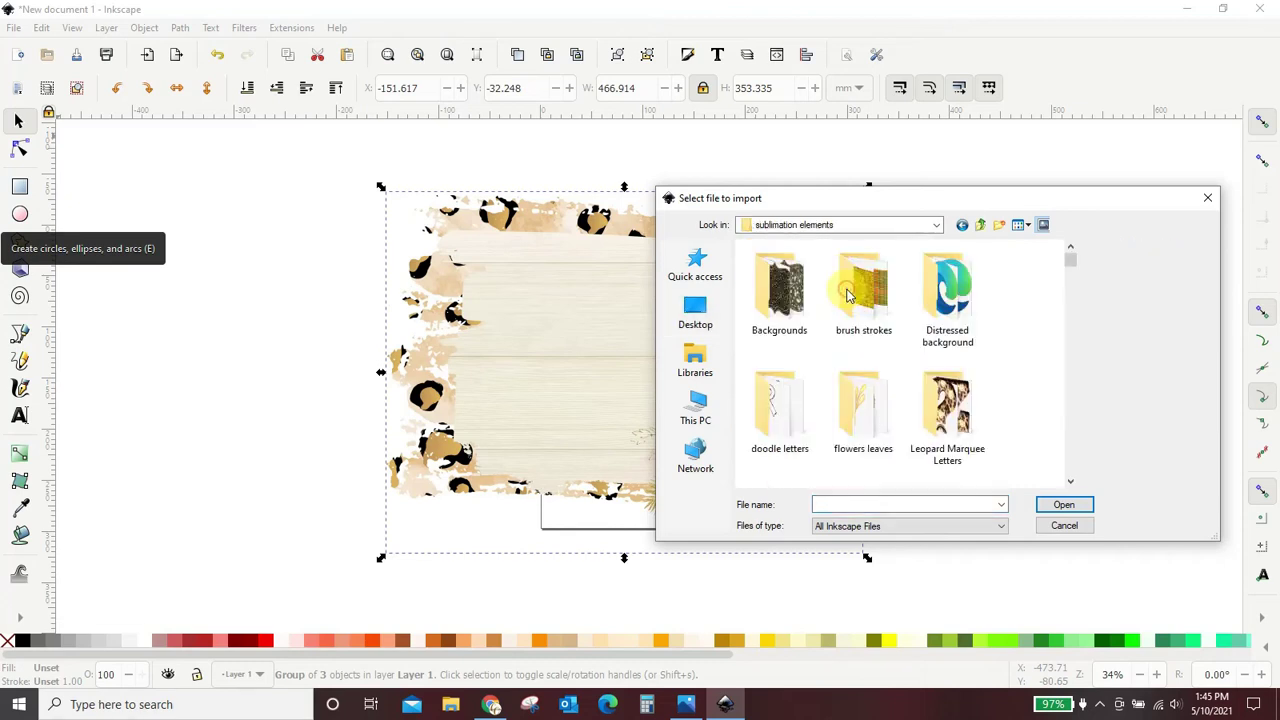
double_click(955, 290)
Step: Preview the distressed brush assets and choose Asset 20, the solid black shape
scroll(846, 380, down, 4)
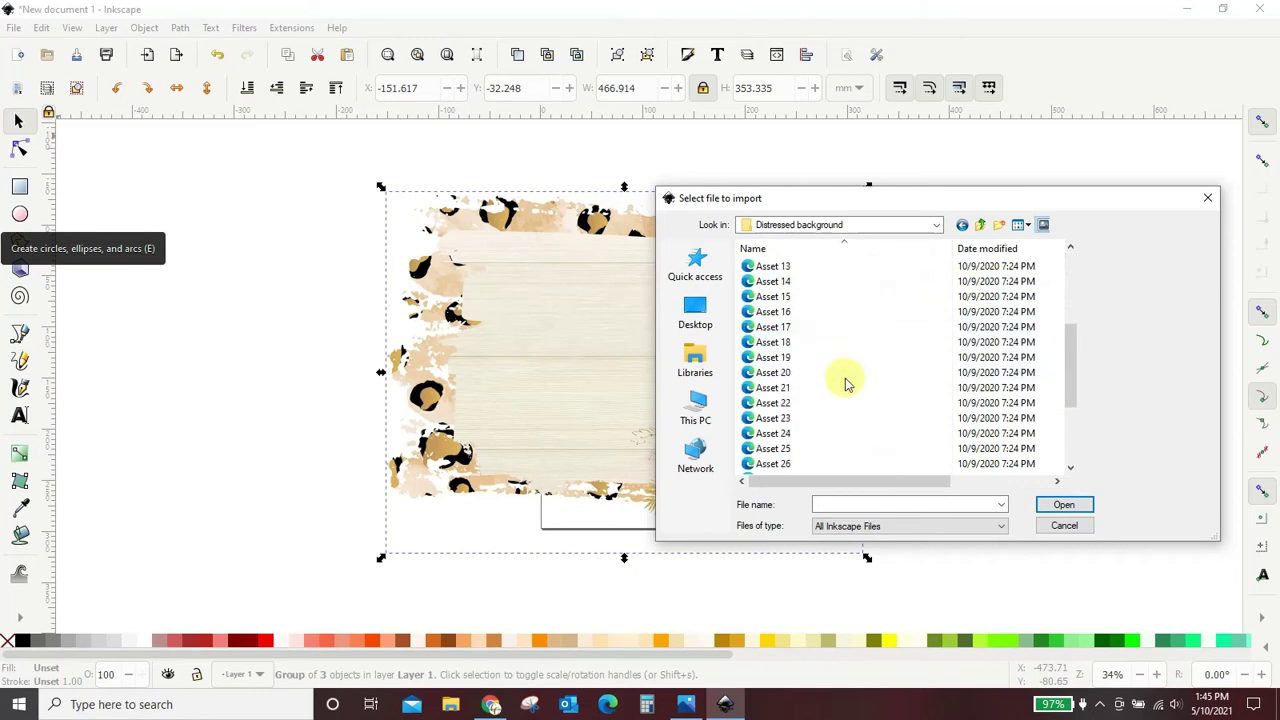
scroll(850, 355, up, 4)
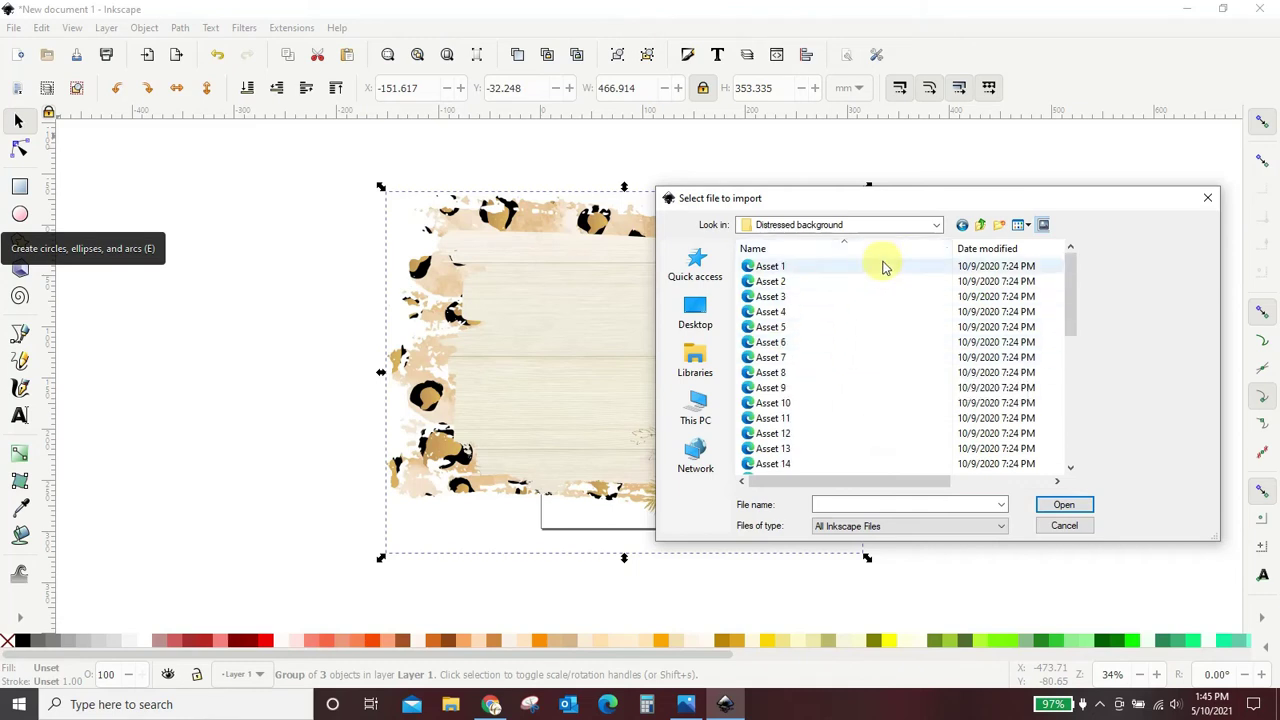
click(884, 268)
click(880, 281)
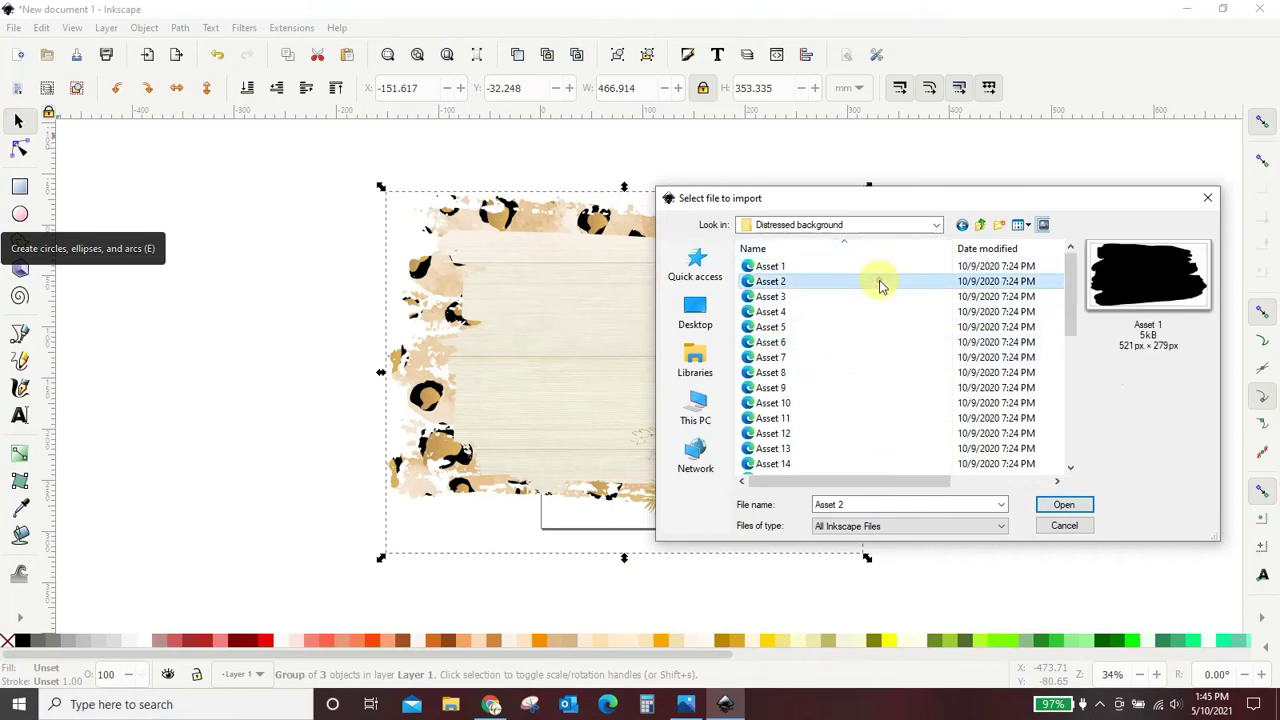
click(878, 296)
click(875, 311)
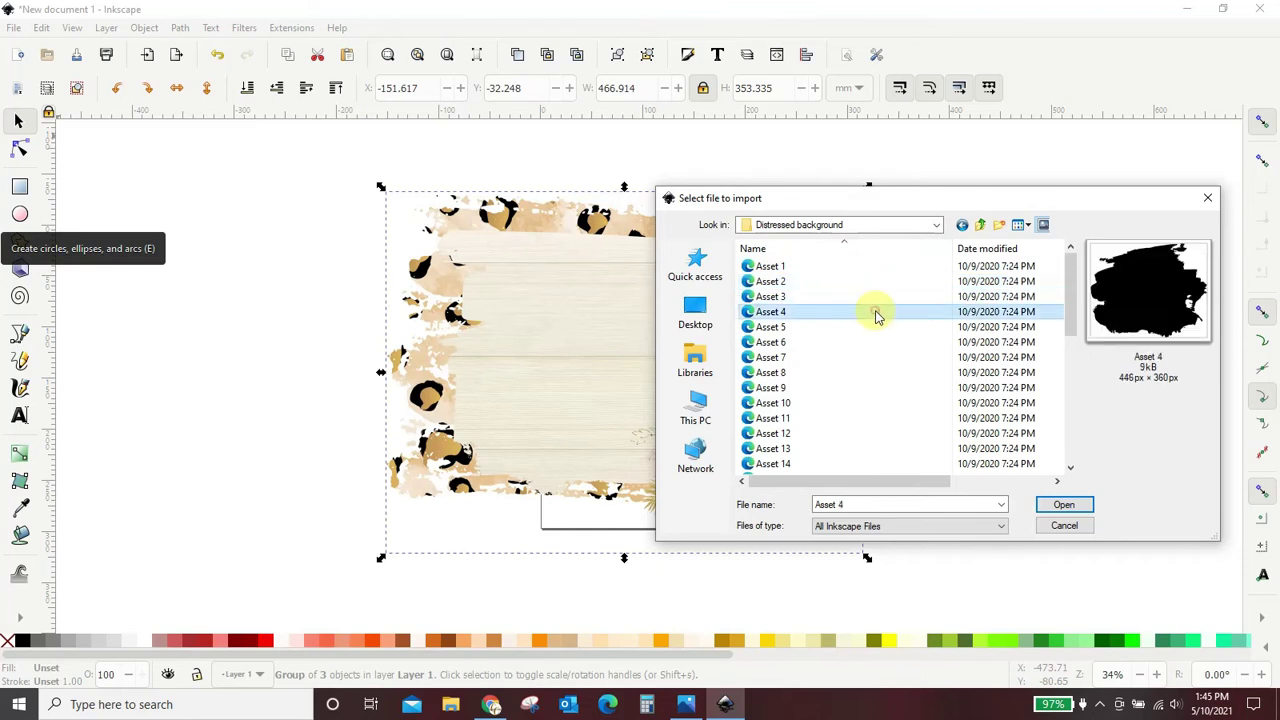
click(870, 331)
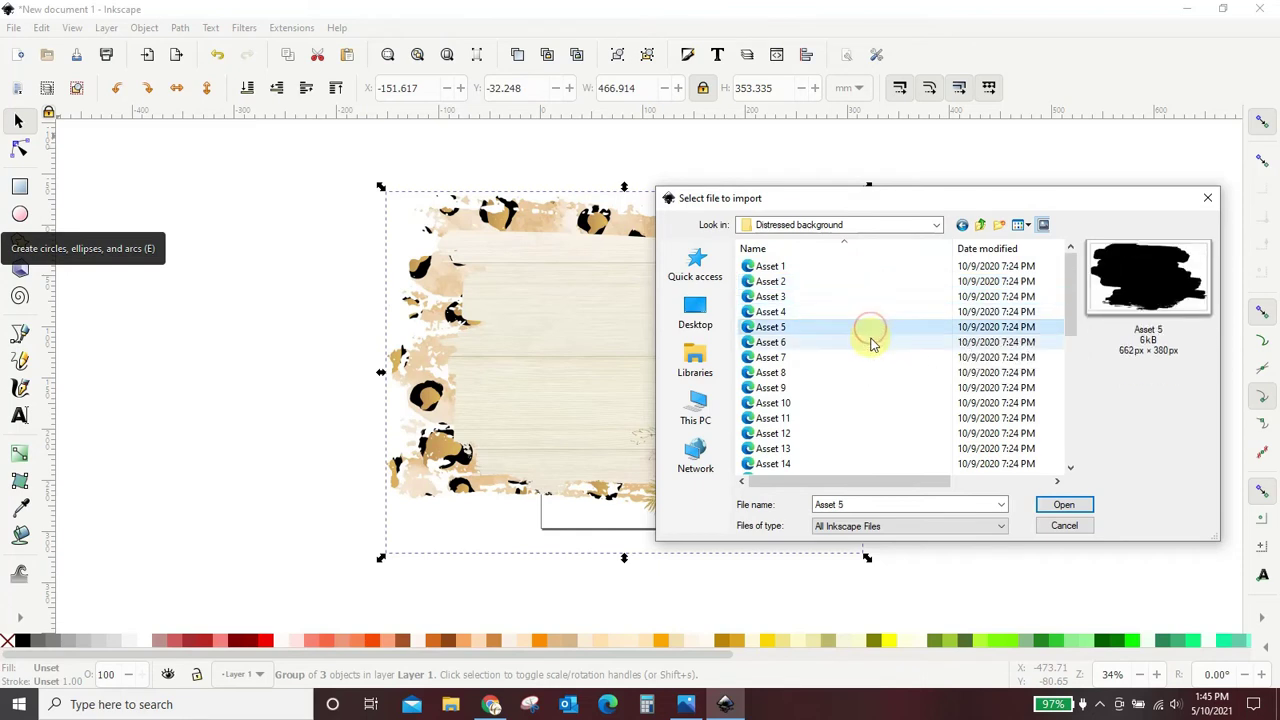
click(871, 344)
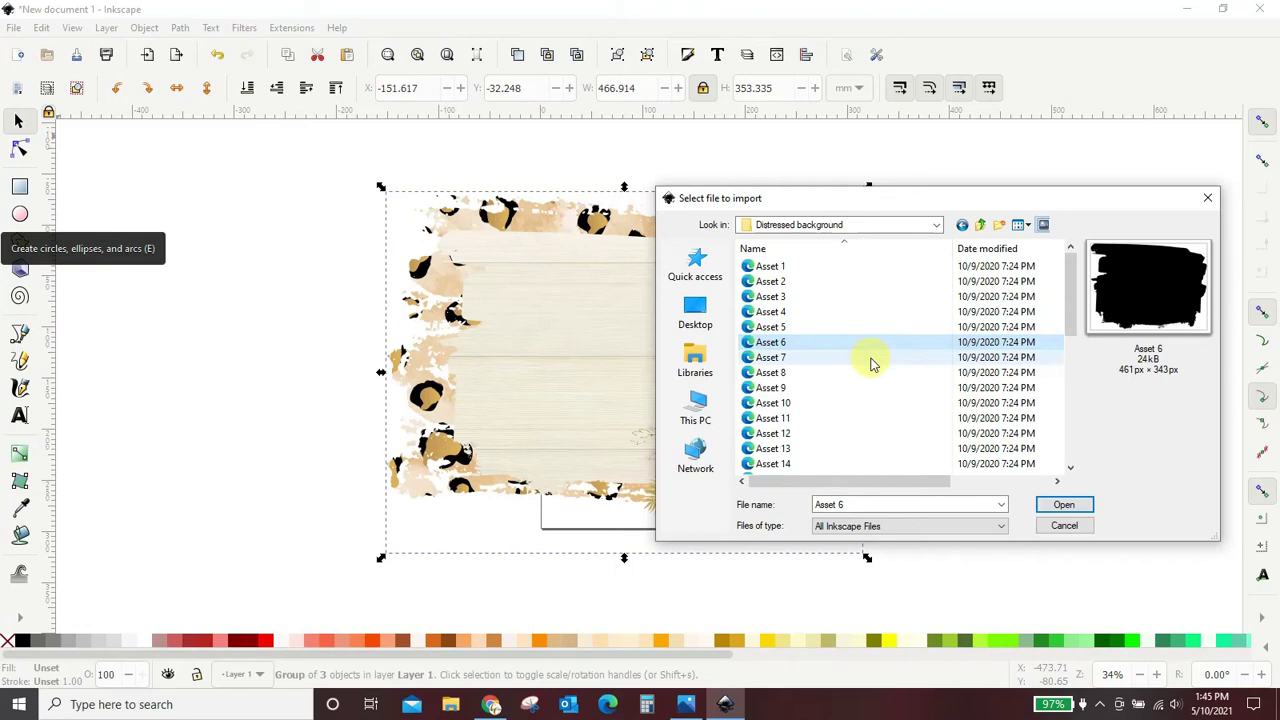
click(870, 360)
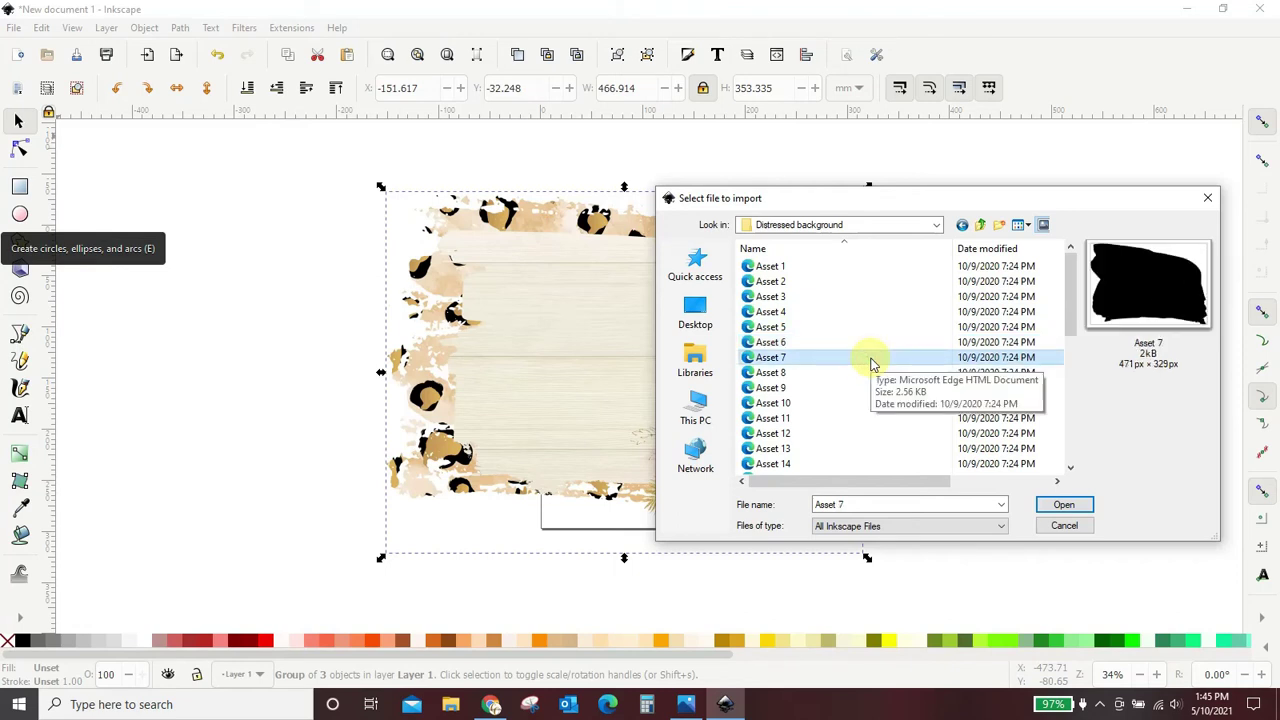
click(868, 376)
click(869, 389)
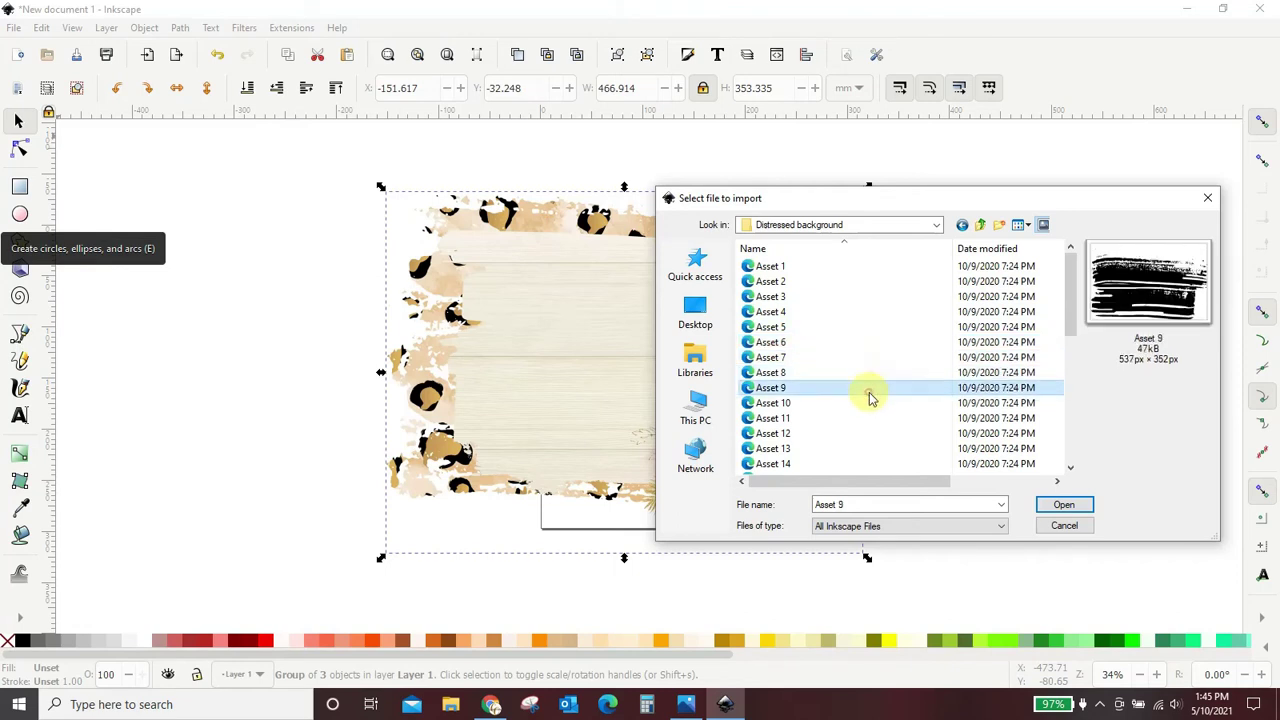
click(869, 418)
click(870, 448)
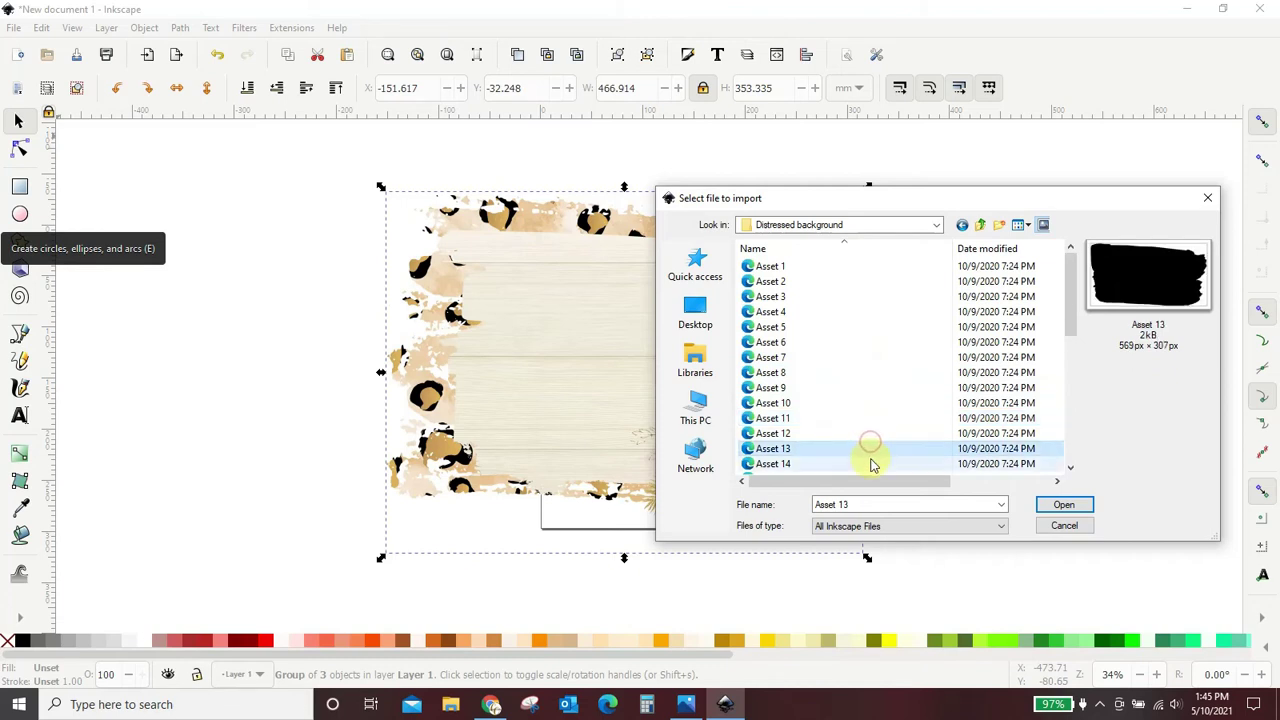
scroll(866, 452, down, 4)
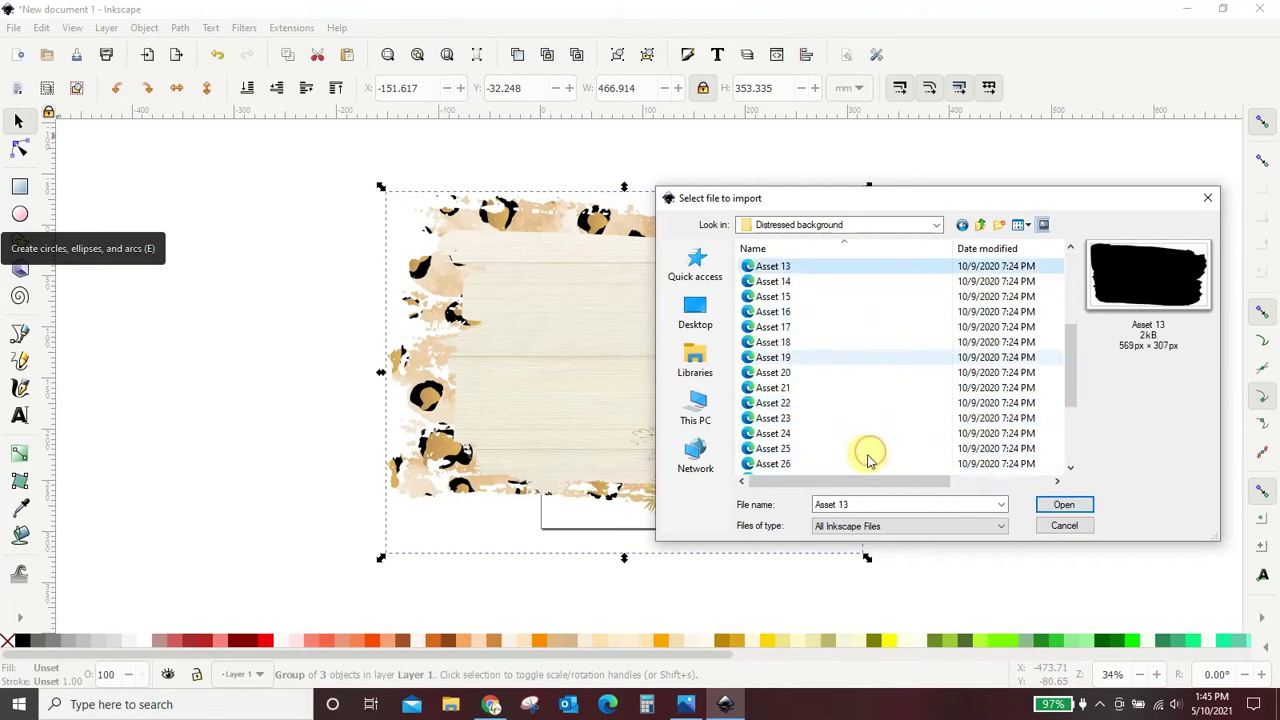
click(843, 283)
click(843, 297)
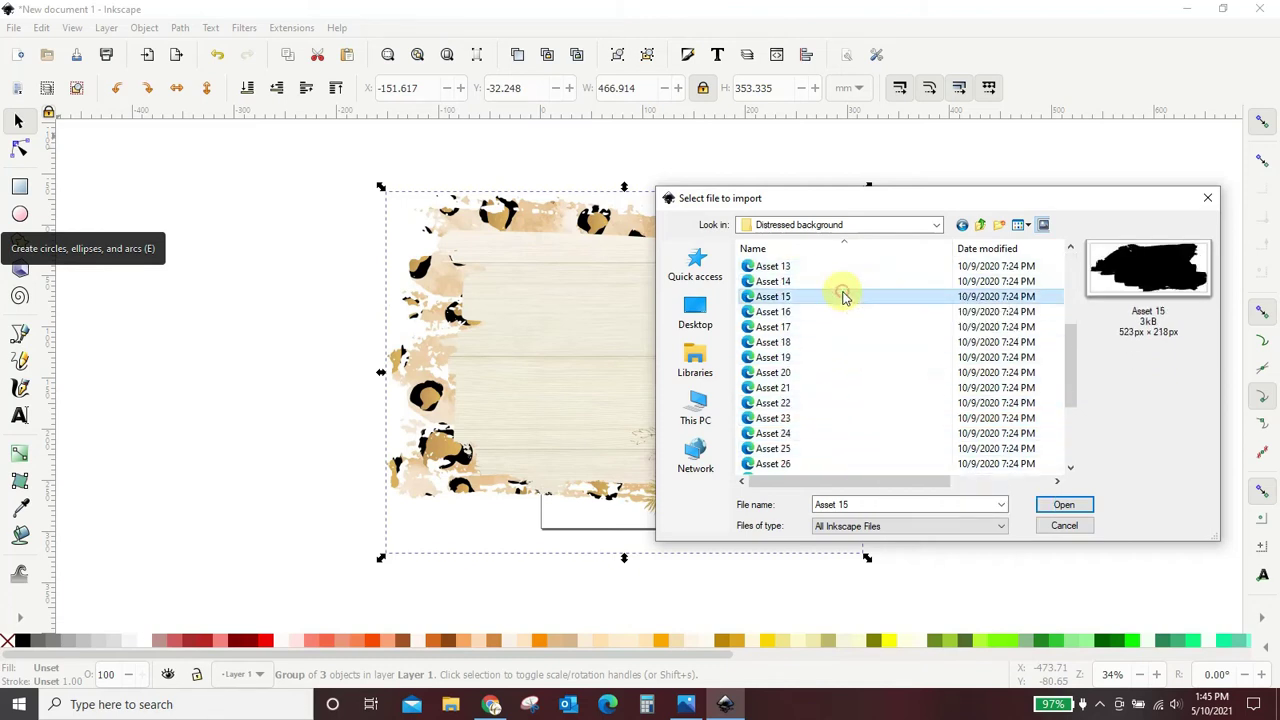
click(843, 312)
click(843, 340)
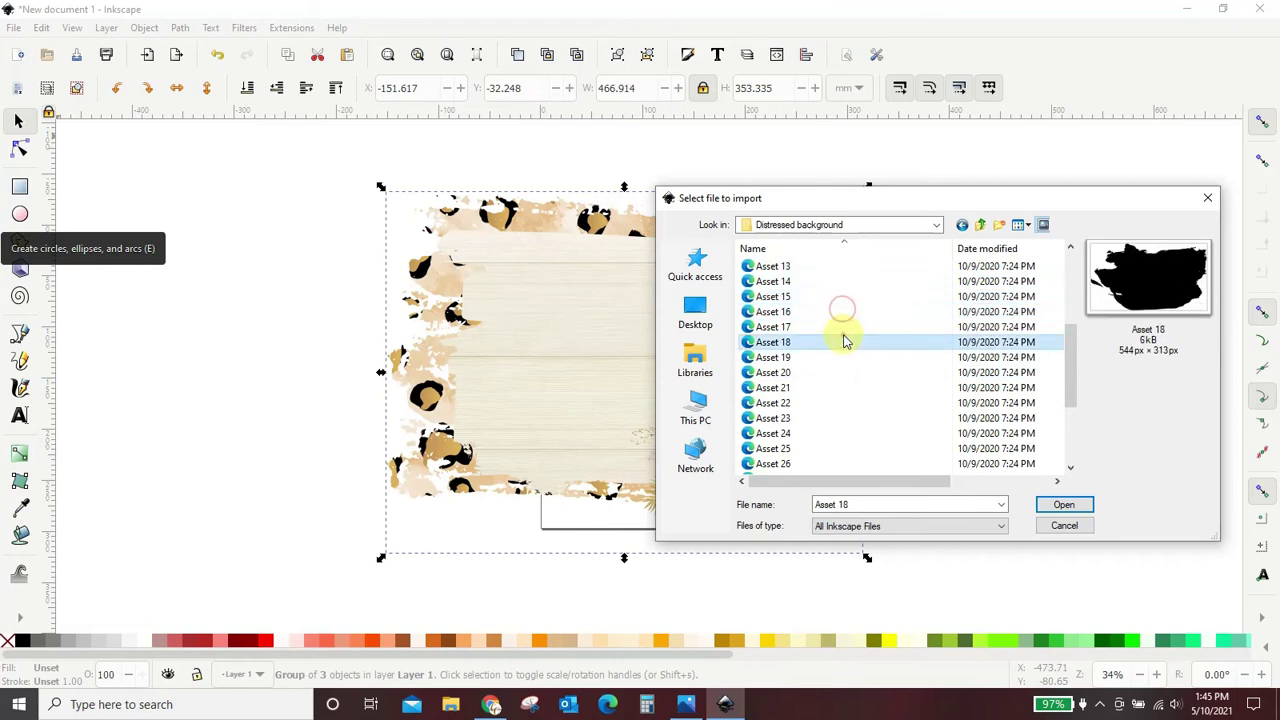
click(843, 357)
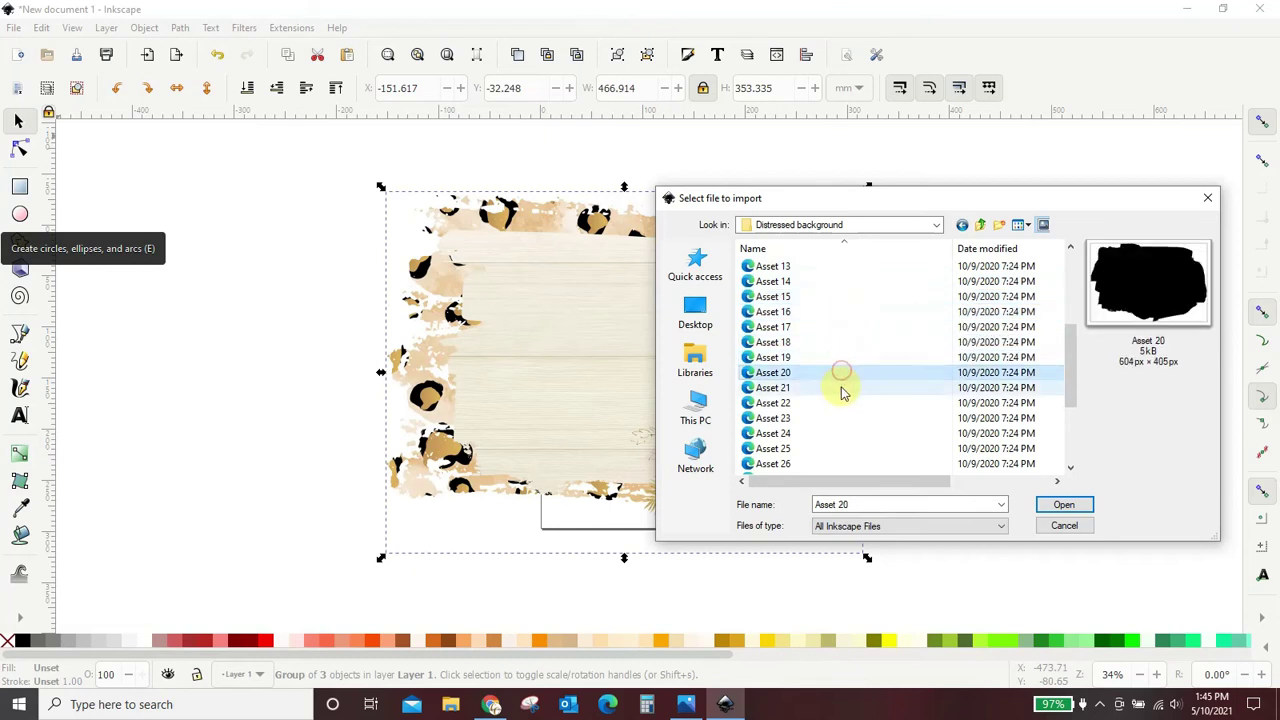
Step: Import Asset 20 and place the black brush shape over the leopard, wood and floral artwork
click(1094, 506)
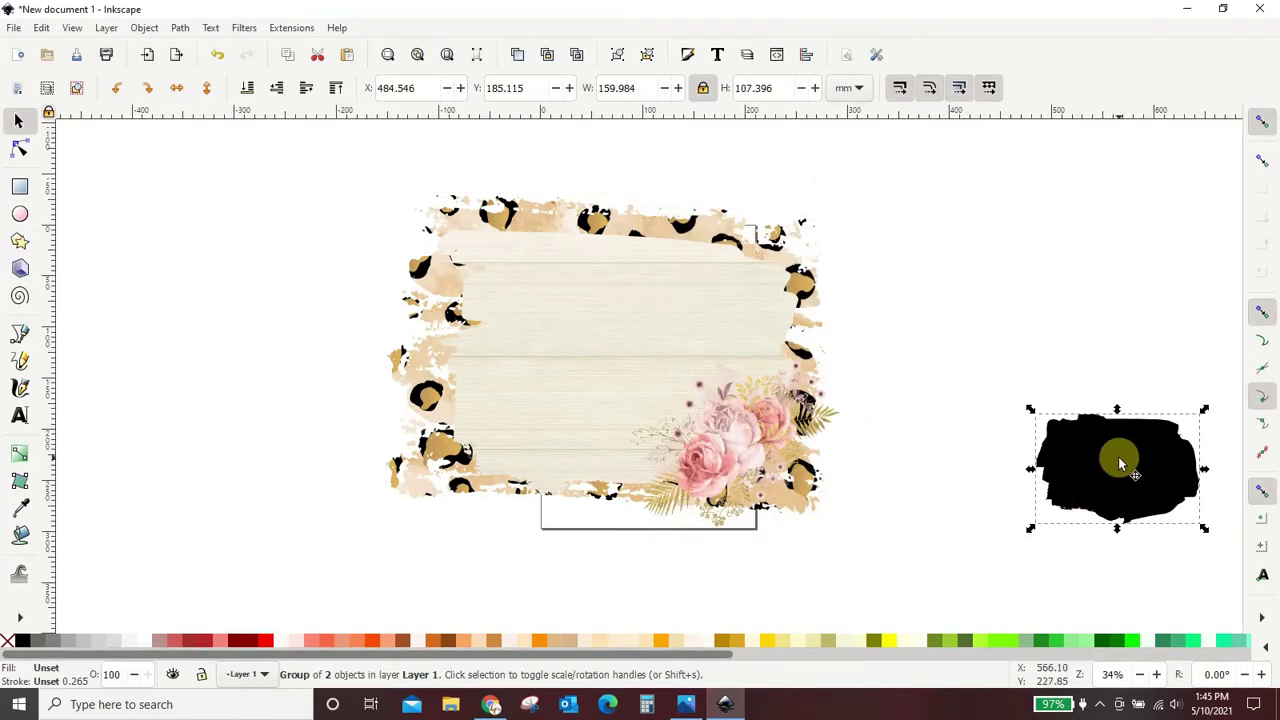
drag(1120, 462, 478, 253)
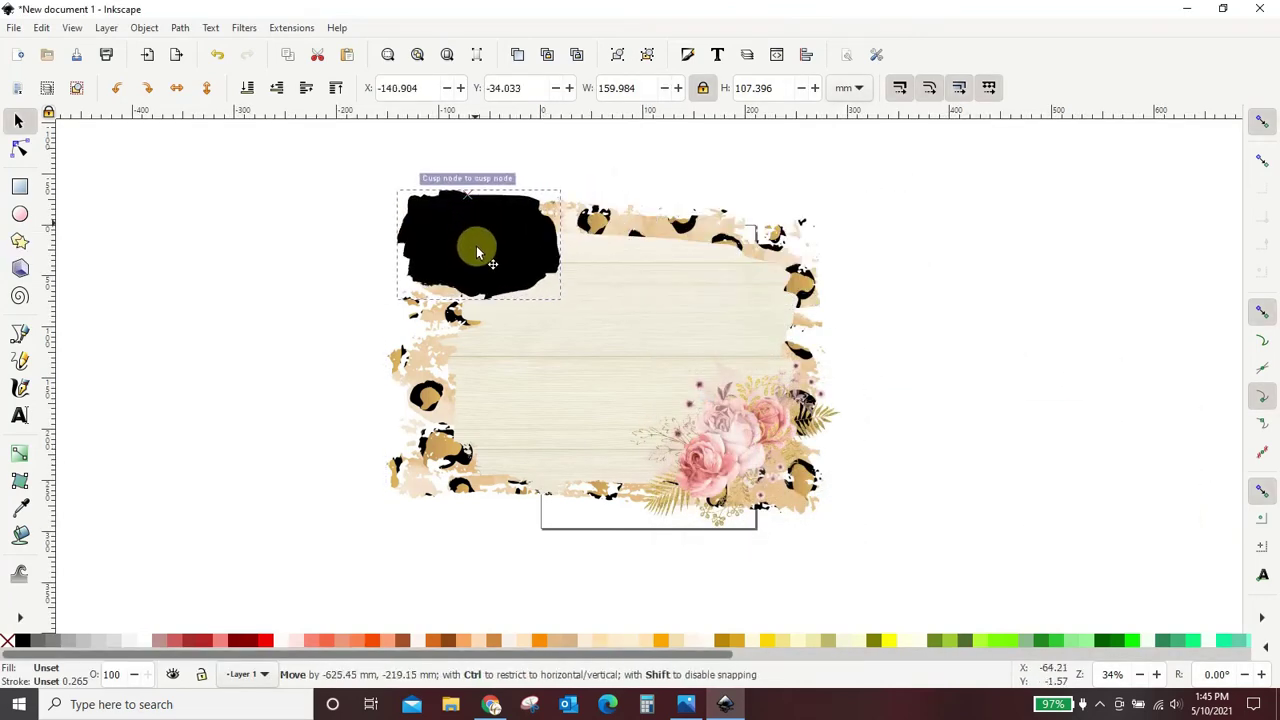
drag(478, 253, 488, 257)
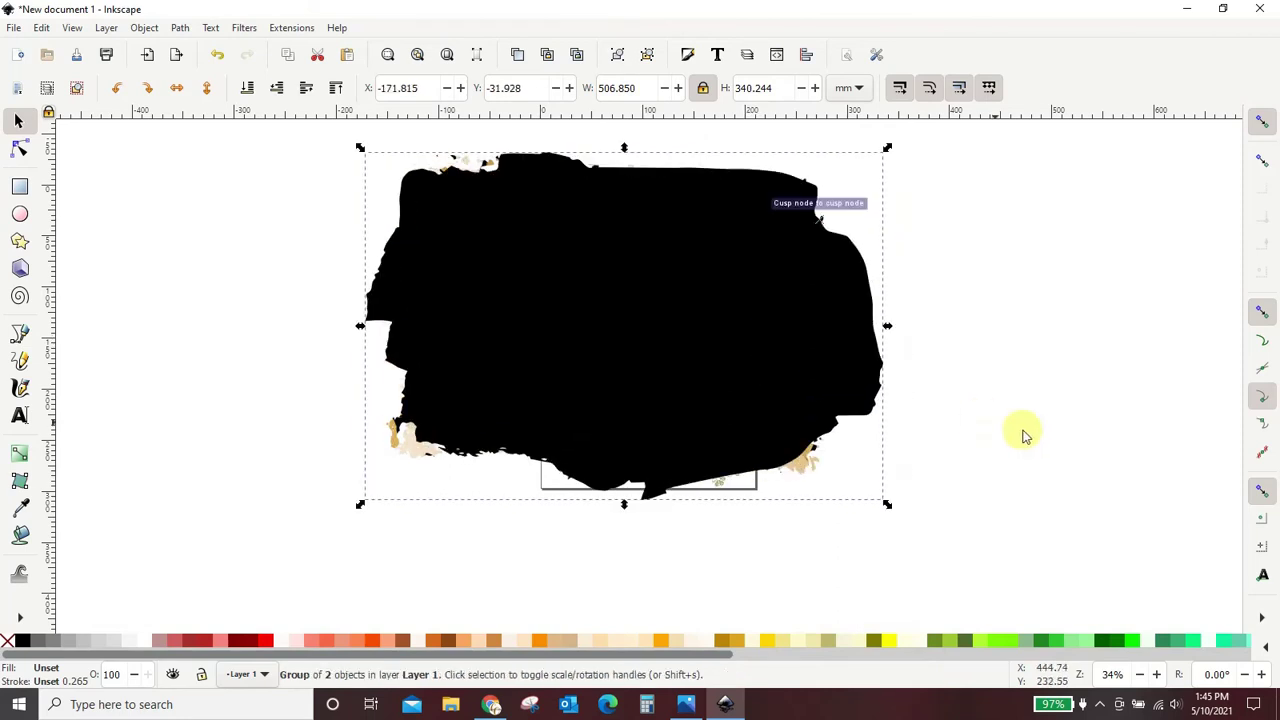
scroll(1022, 436, up, 1)
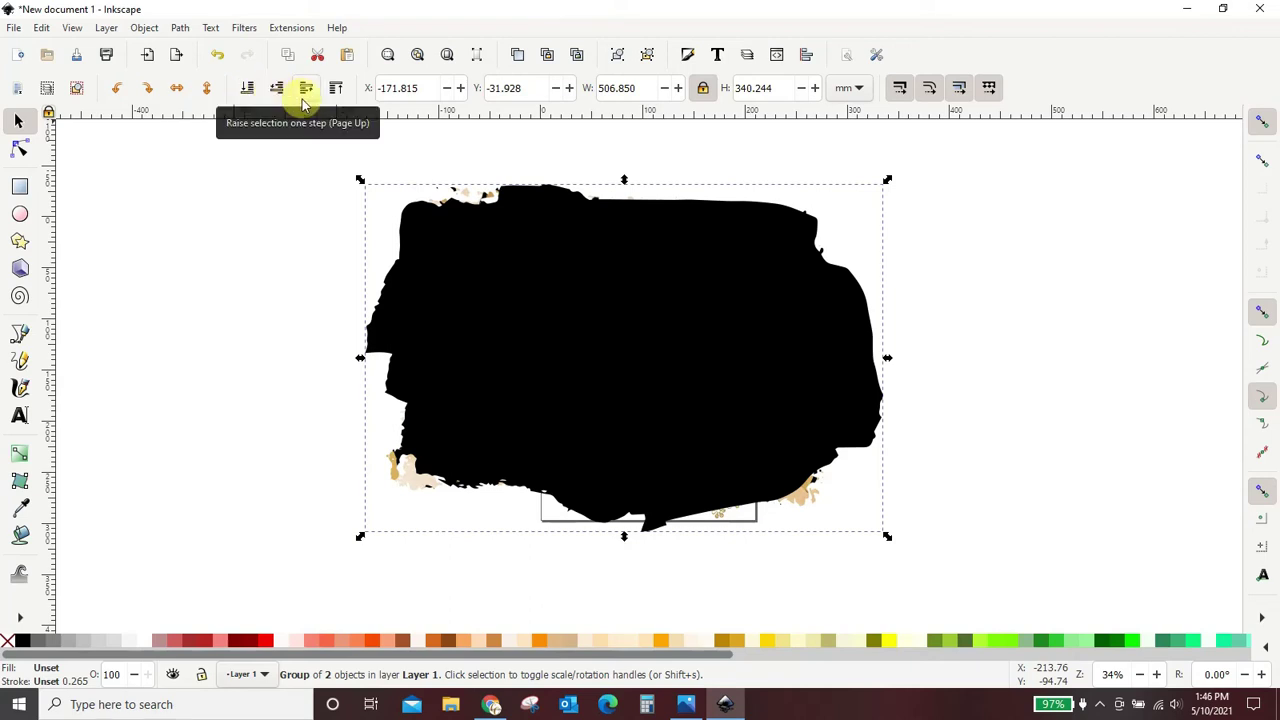
Step: Send the black shape to the bottom and slightly shrink the artwork group
click(248, 89)
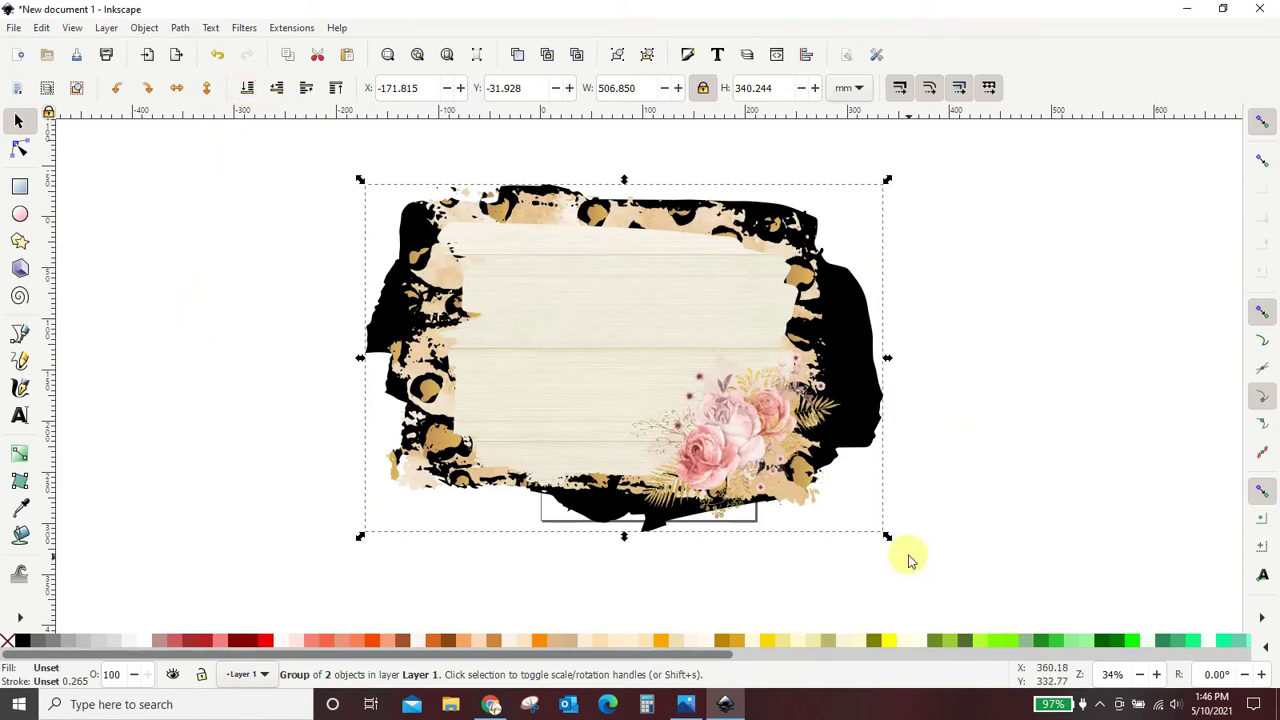
drag(887, 536, 864, 527)
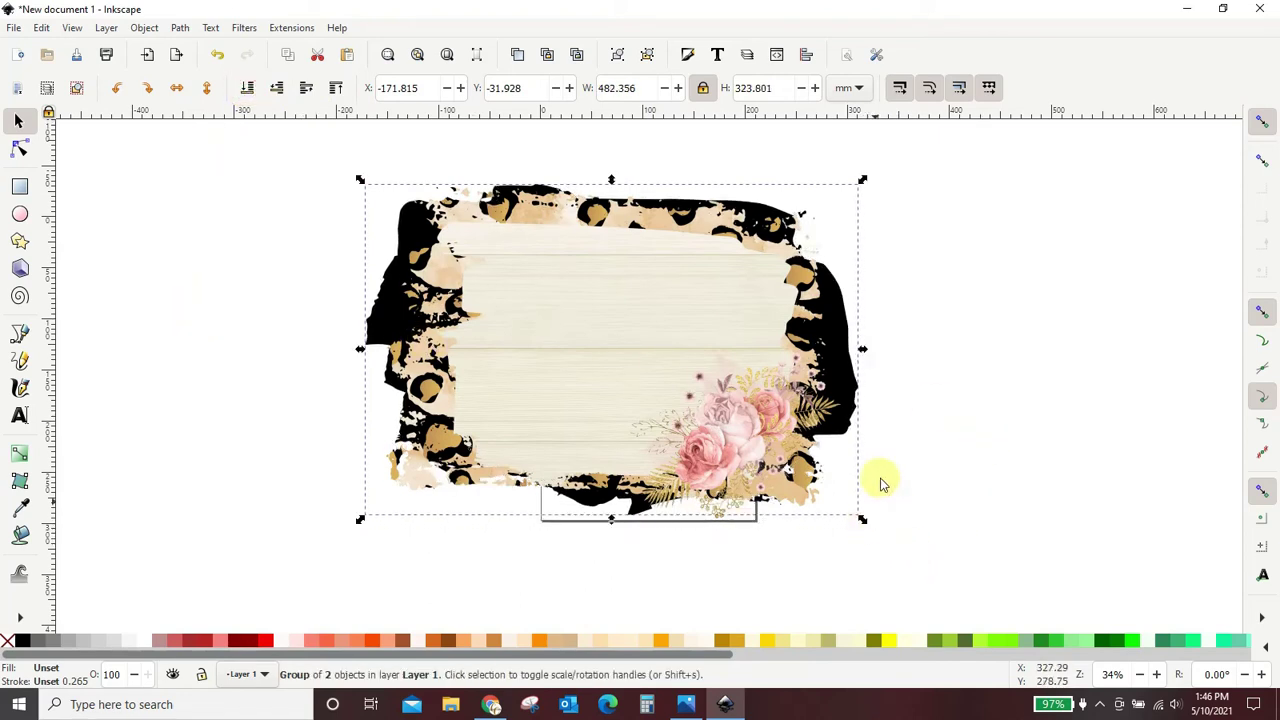
drag(846, 330, 845, 336)
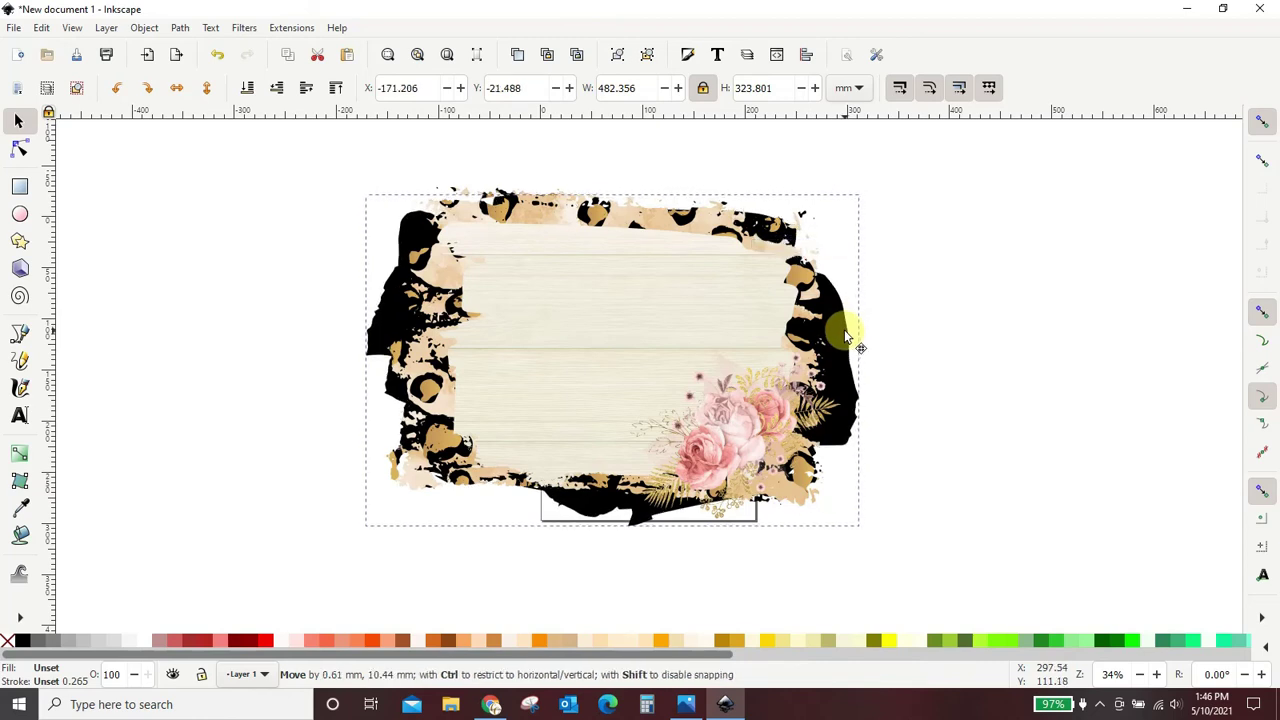
drag(845, 336, 845, 336)
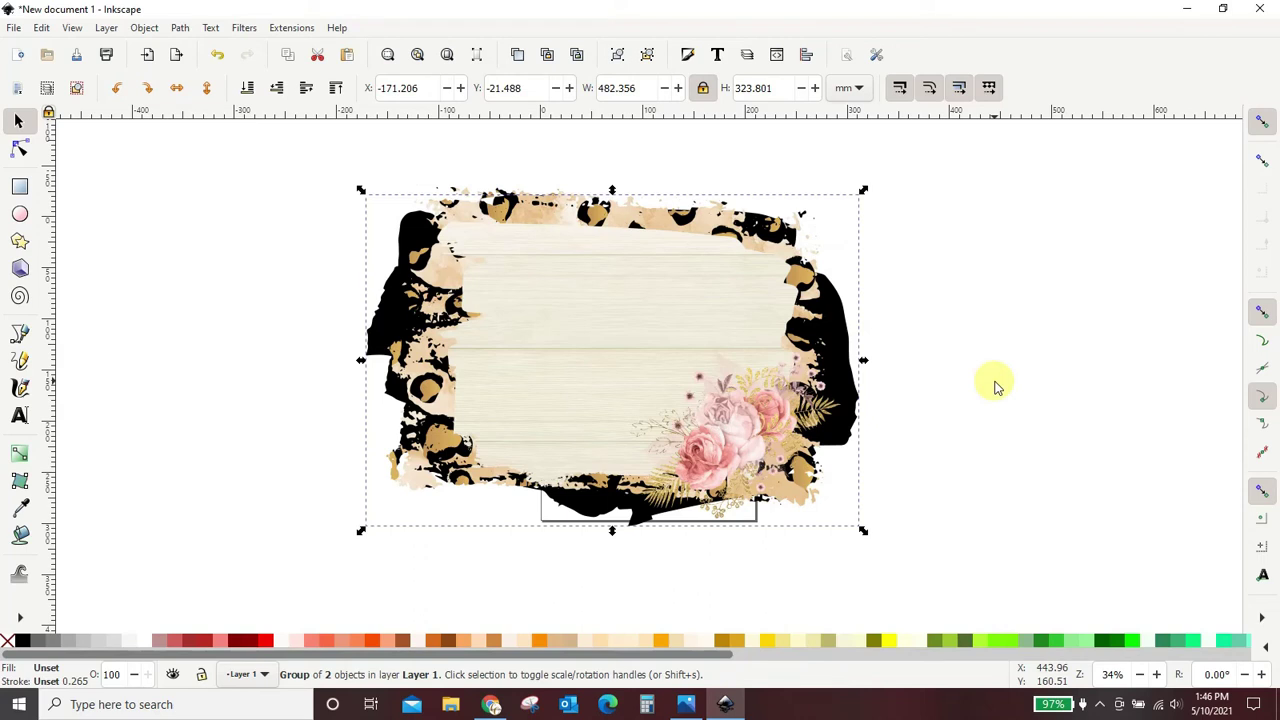
Step: Raise the black shape to the top and clip the artwork group to it
click(336, 88)
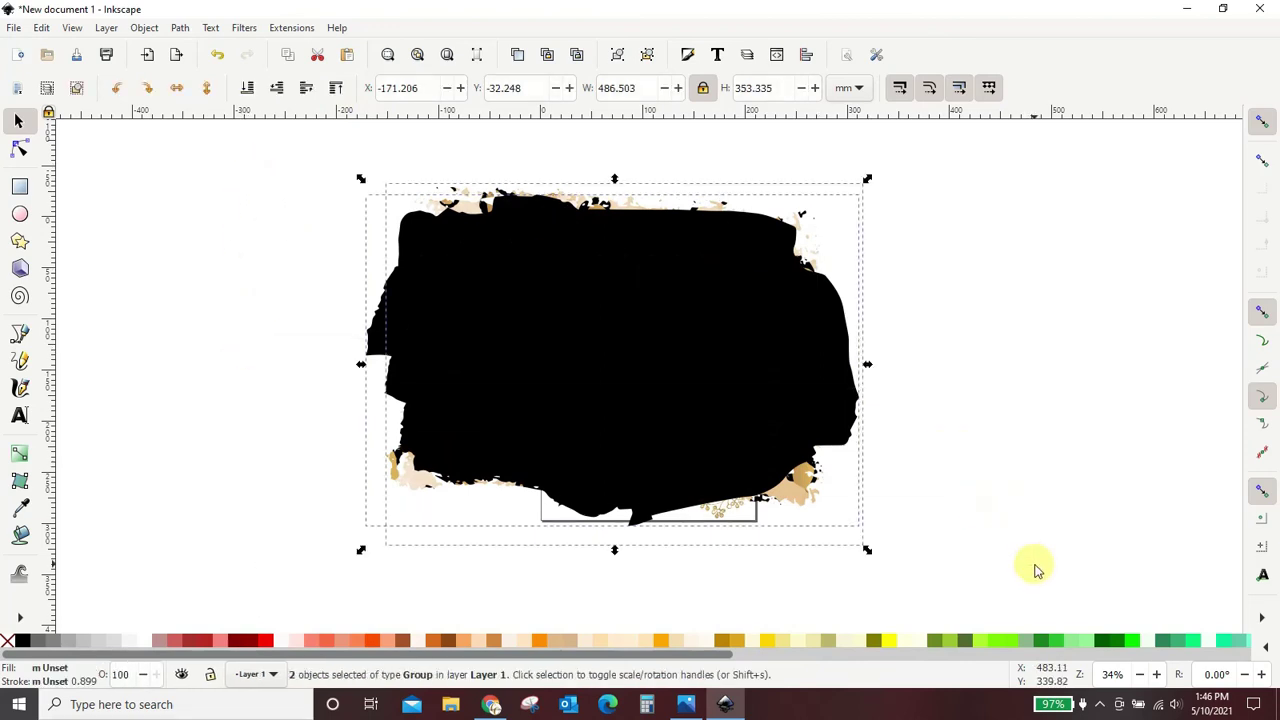
click(145, 27)
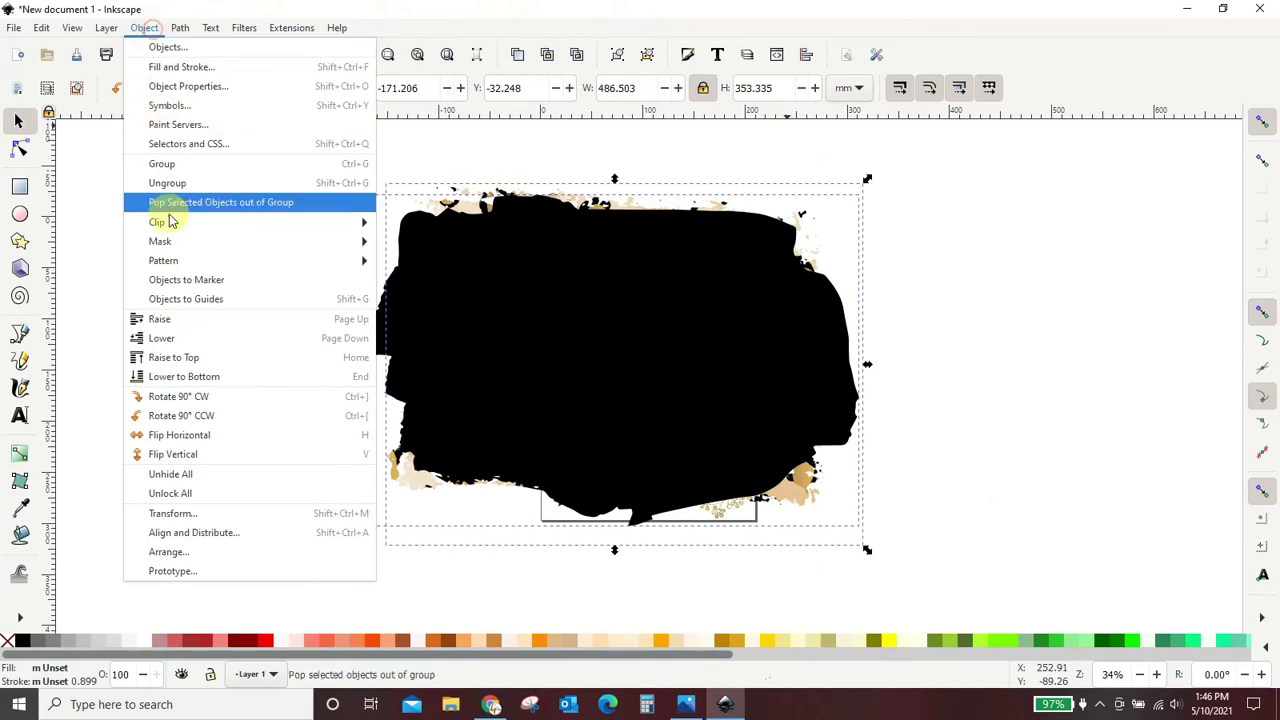
mouse_move(158, 221)
click(420, 232)
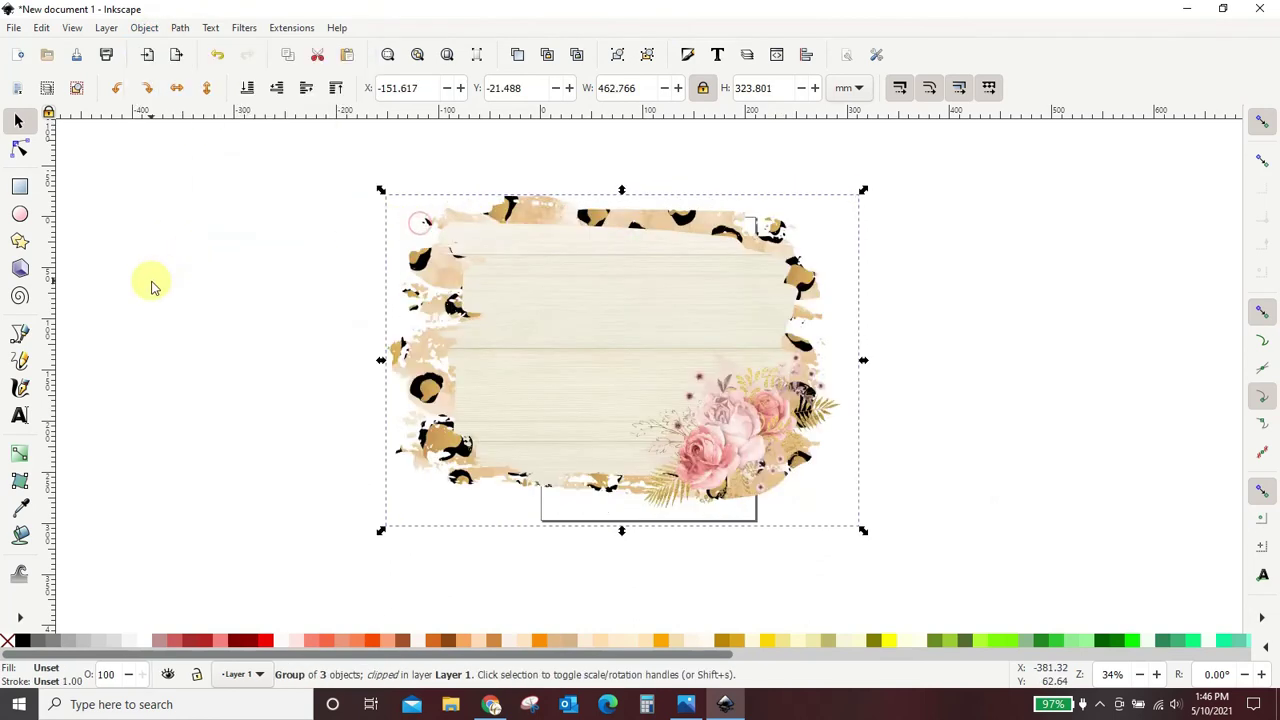
click(152, 285)
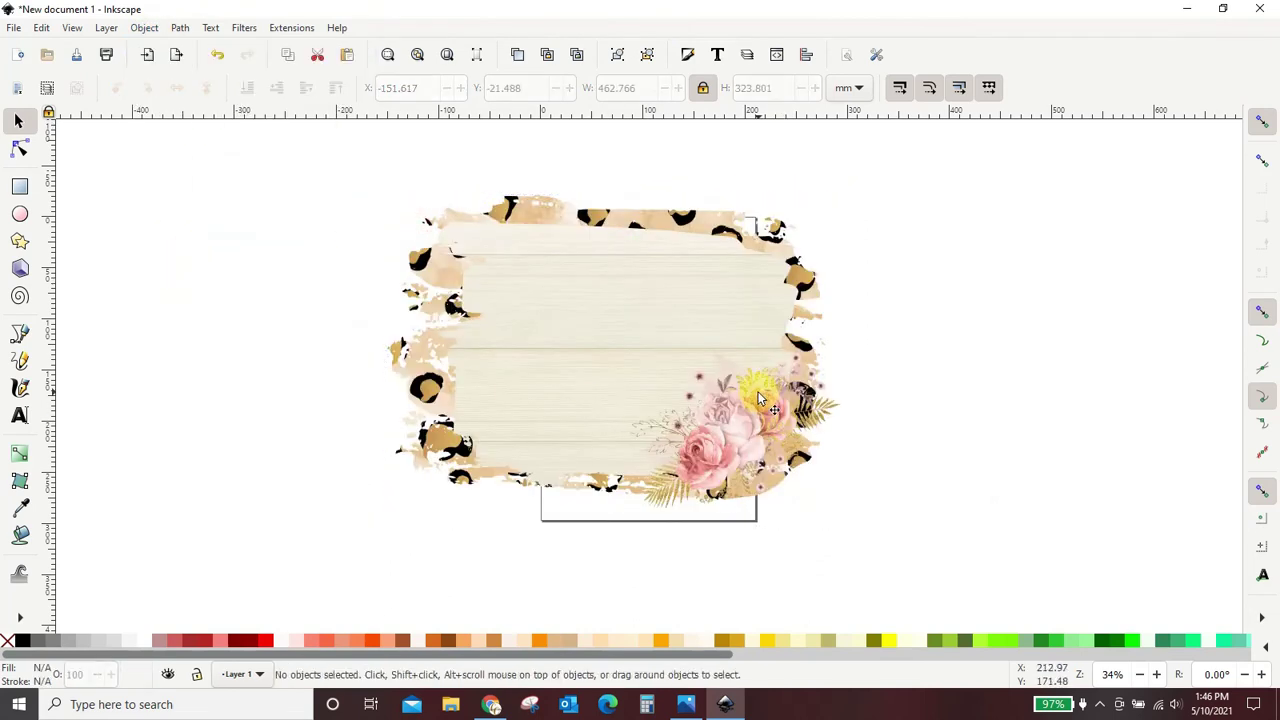
mouse_move(557, 366)
mouse_down()
mouse_move(541, 376)
mouse_move(954, 366)
mouse_up()
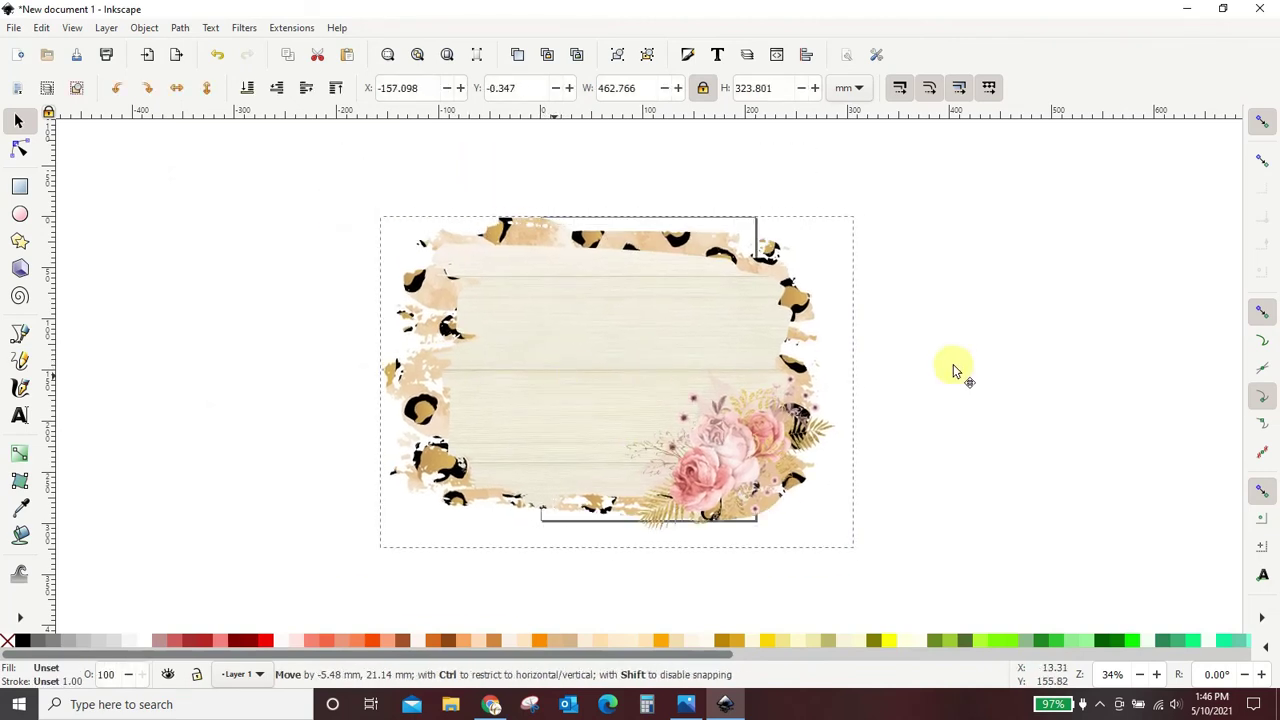
click(19, 189)
drag(313, 167, 971, 591)
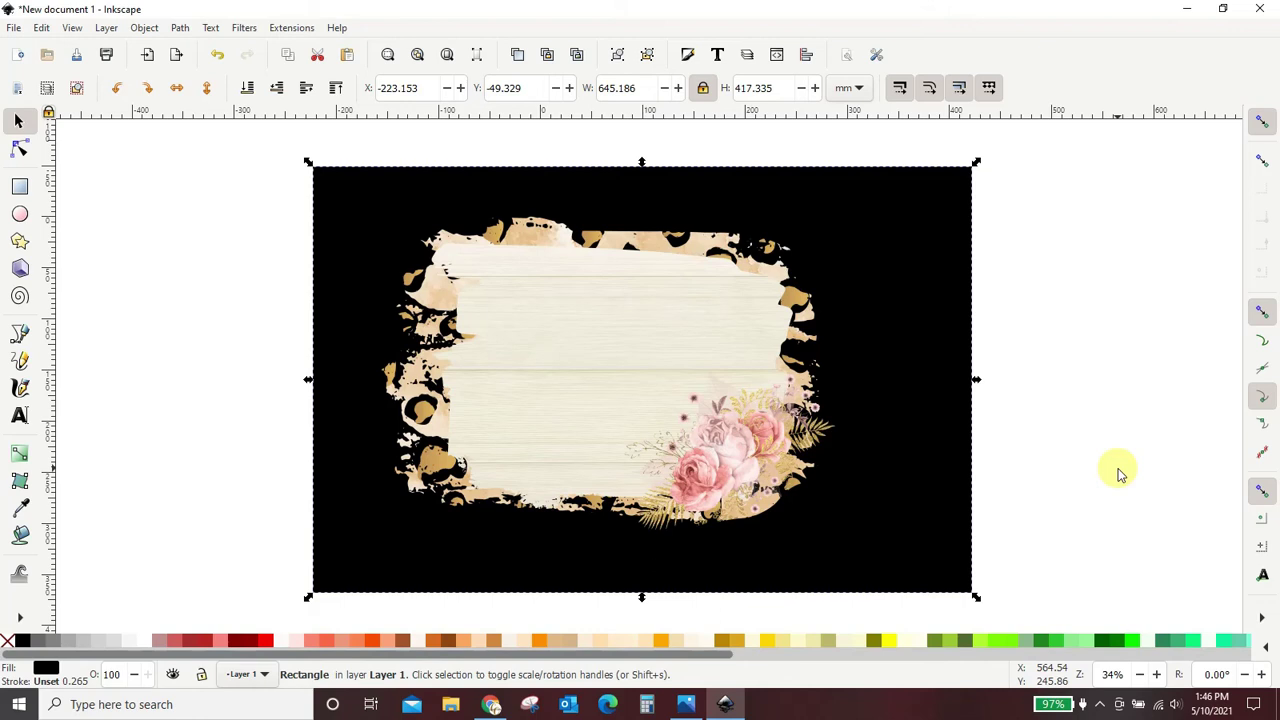
key(Delete)
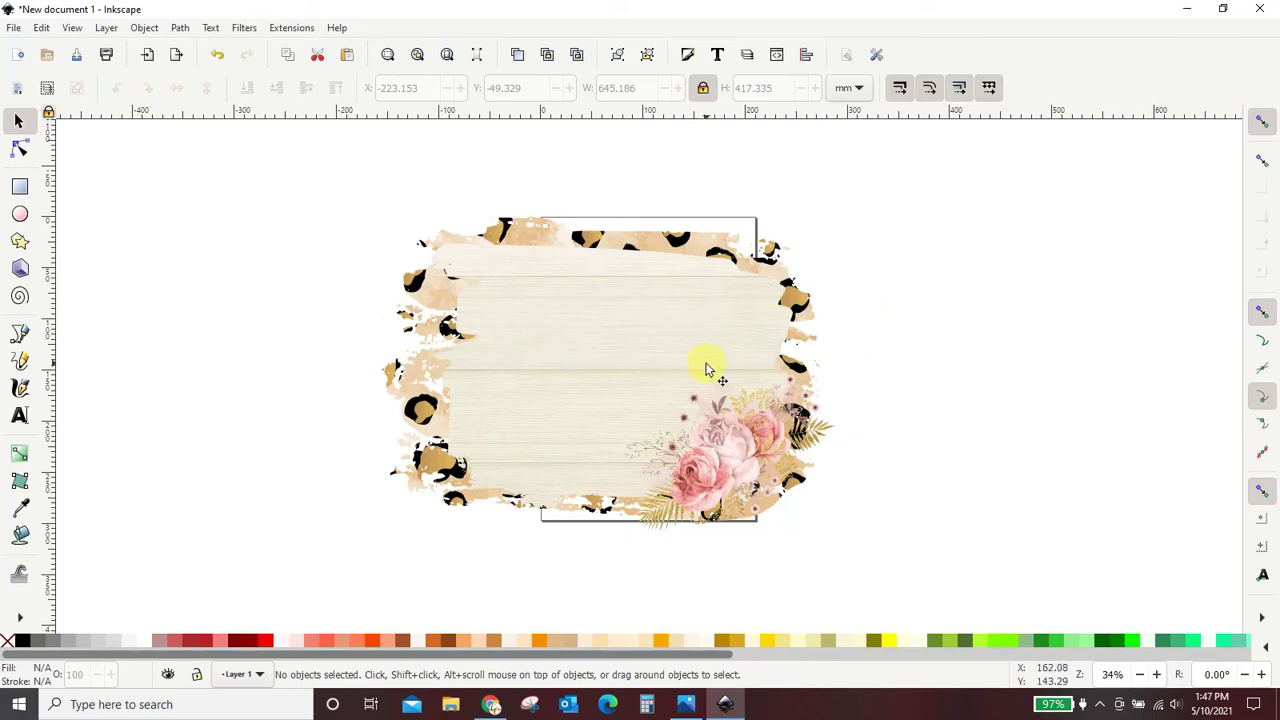
Step: Export the drawing as a PNG named myexport on the Desktop
click(14, 30)
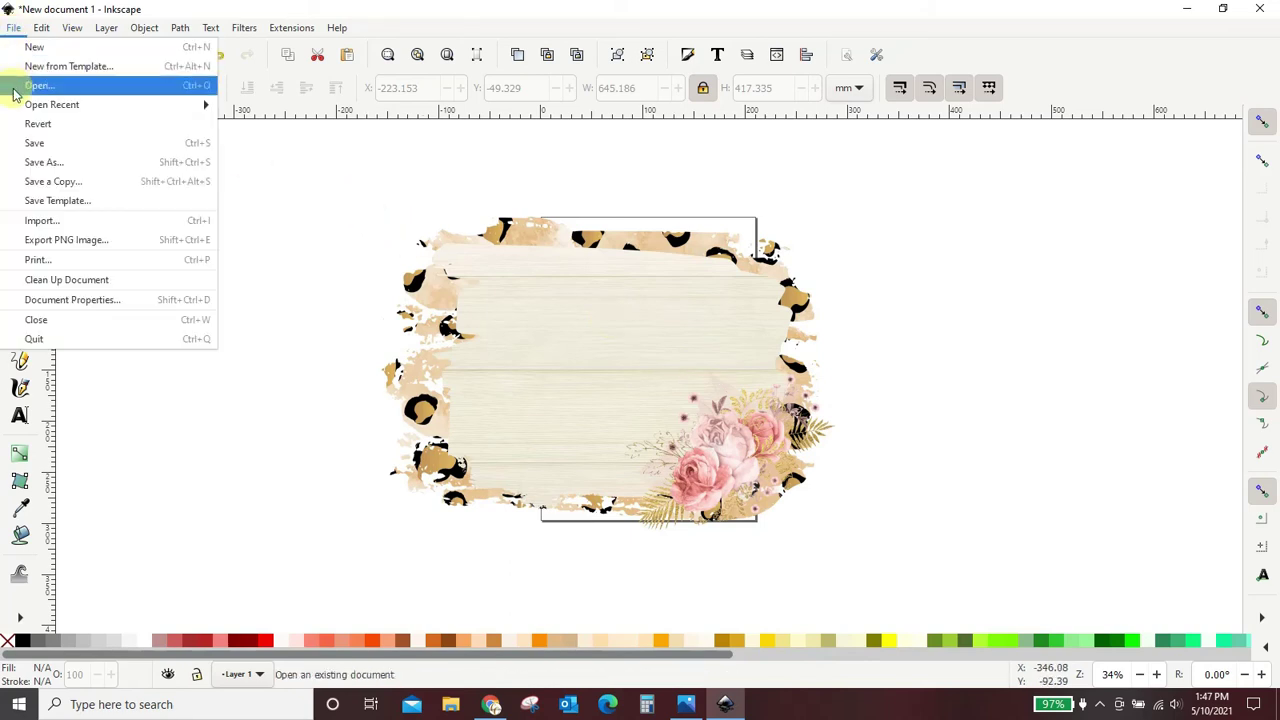
click(33, 244)
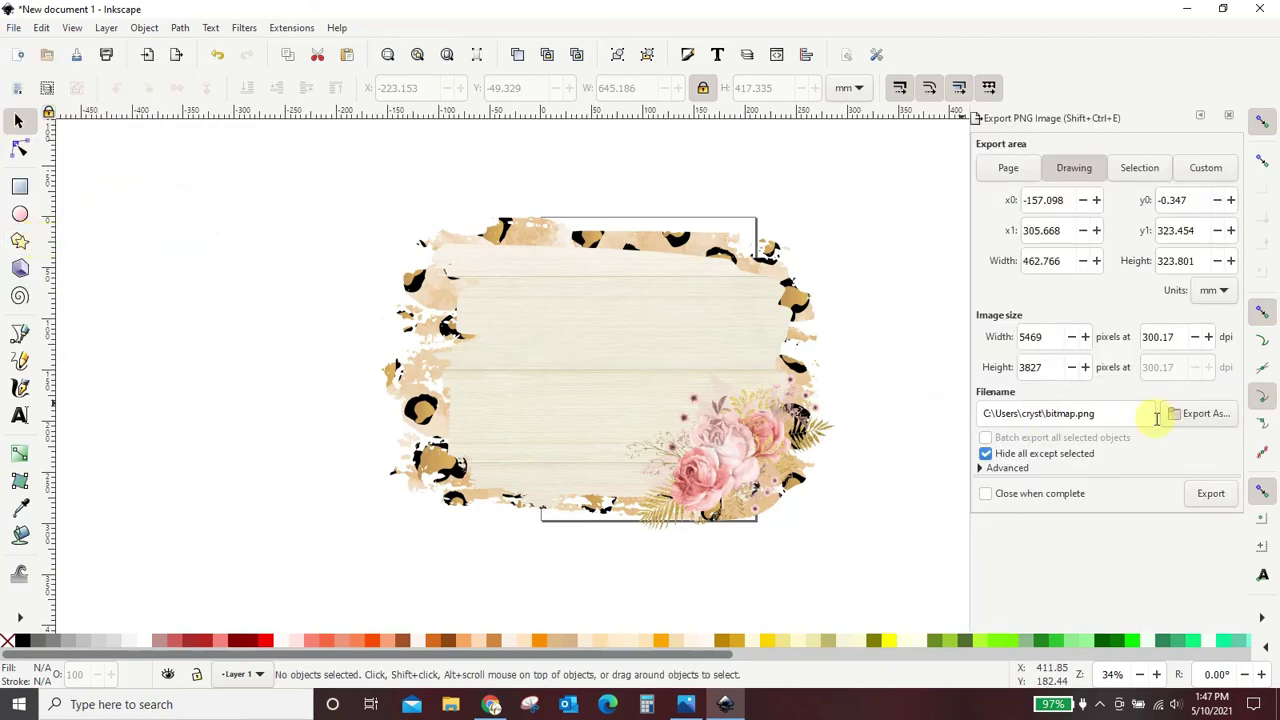
click(1205, 414)
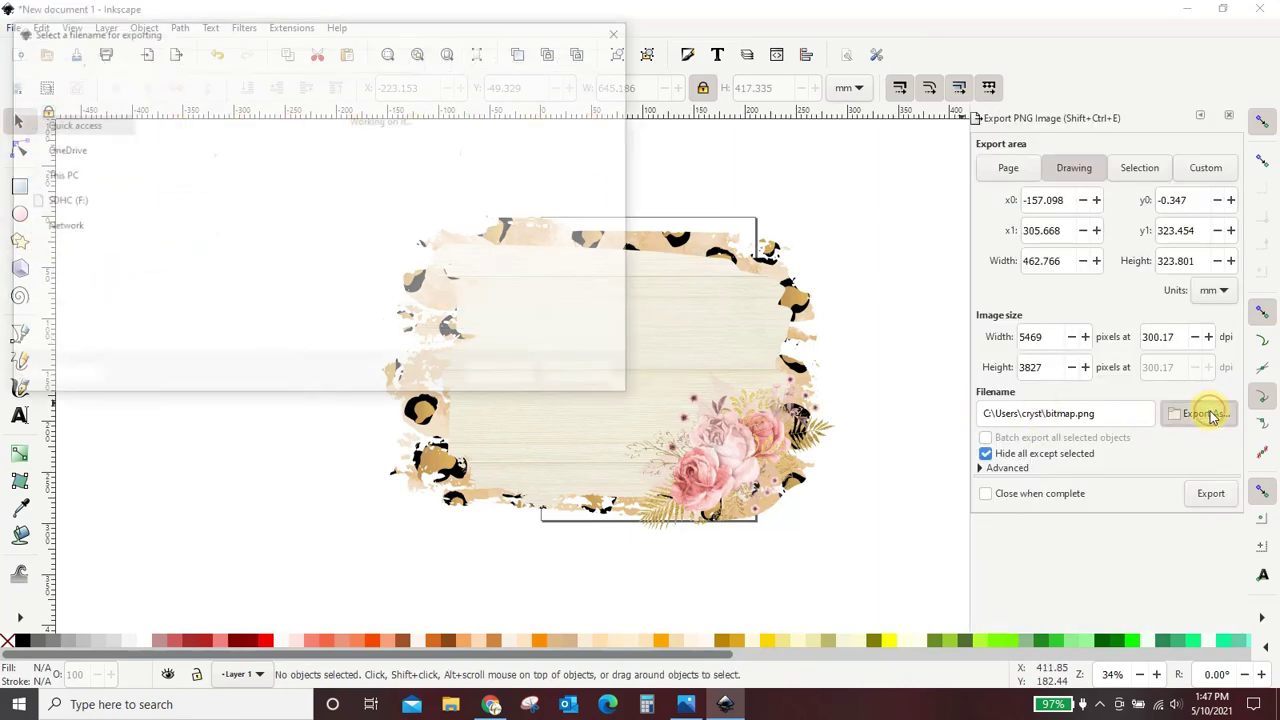
click(65, 143)
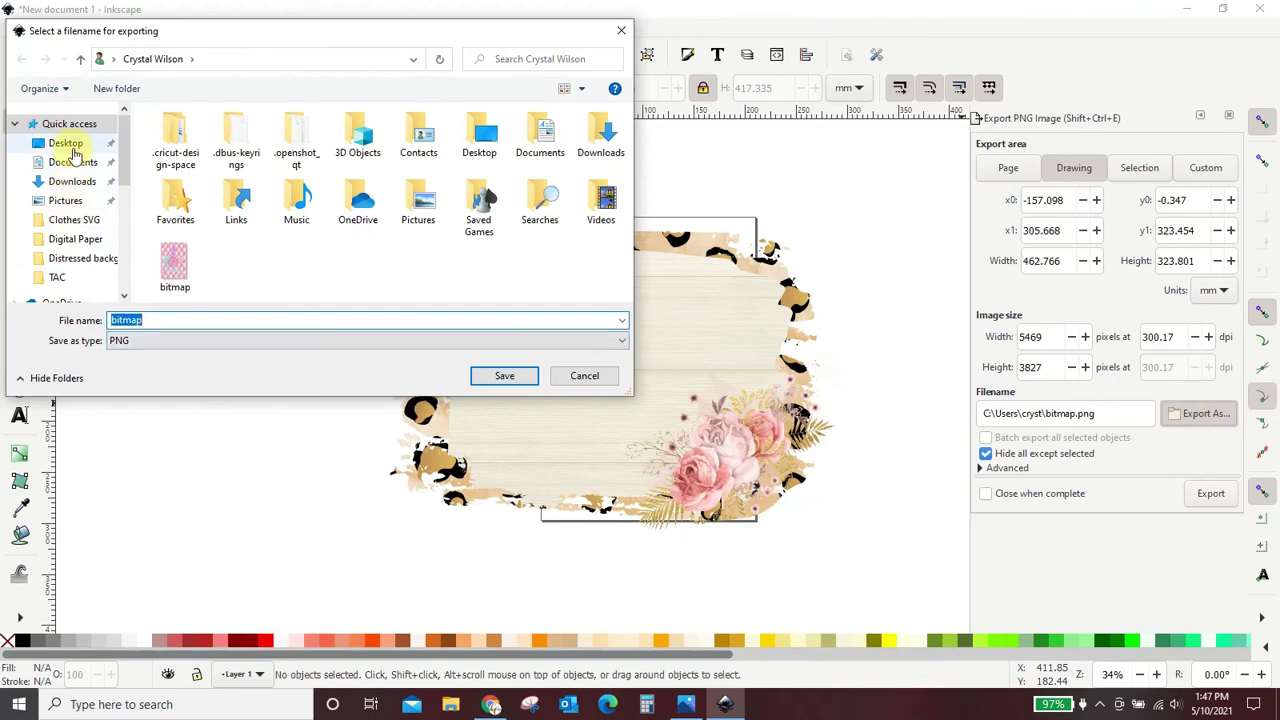
double_click(190, 318)
text(myexport)
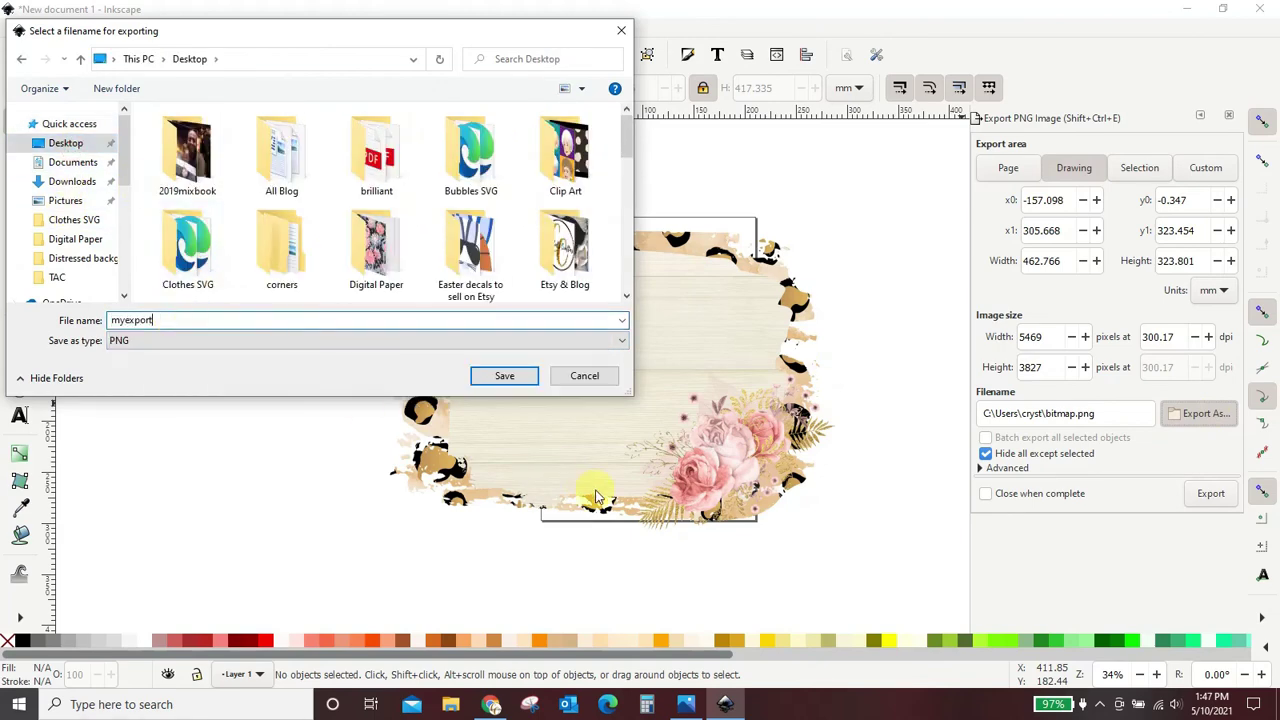
click(502, 376)
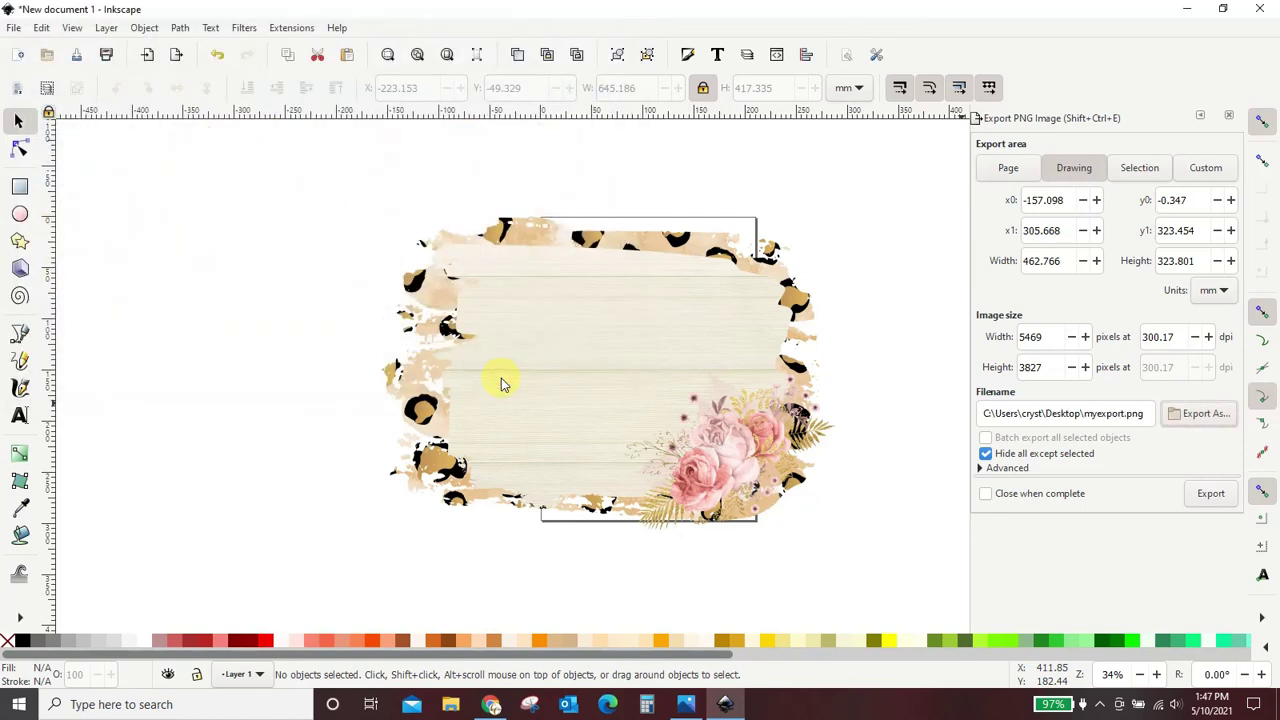
click(1212, 494)
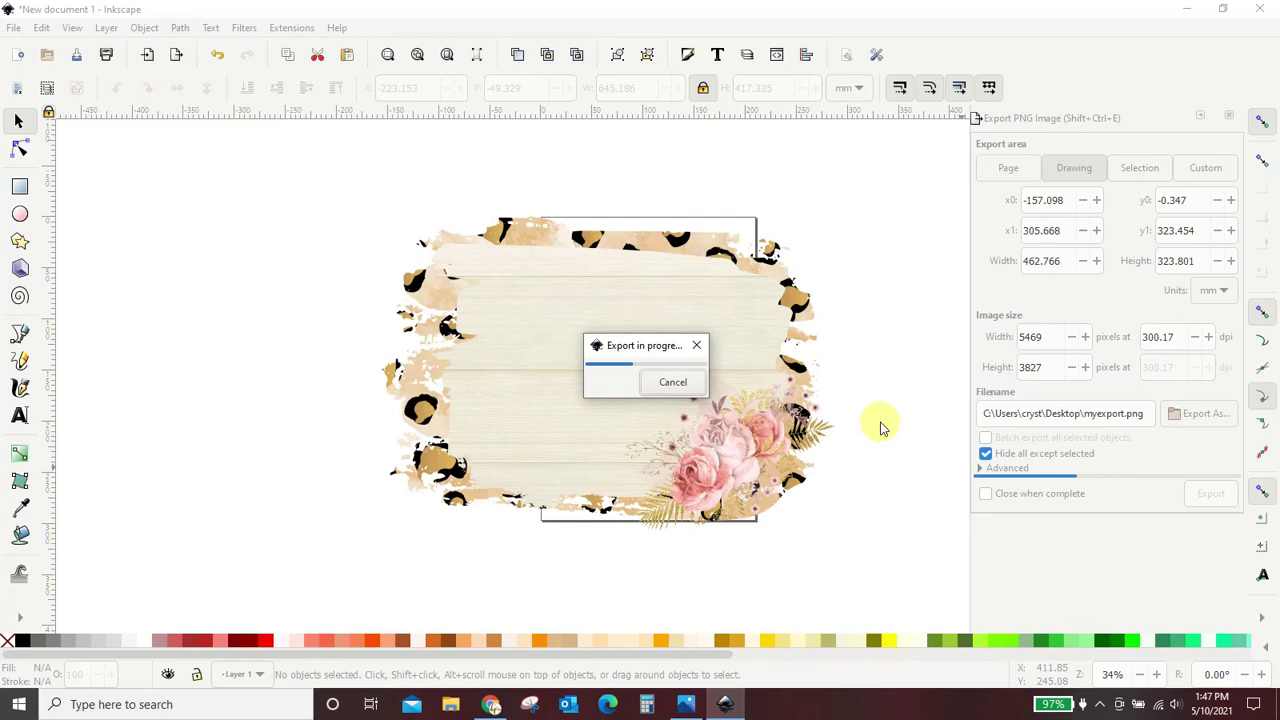
Step: Scale the clipped artwork to about 44%, move it onto the page, and minimize Inkscape
click(651, 416)
drag(858, 215, 597, 333)
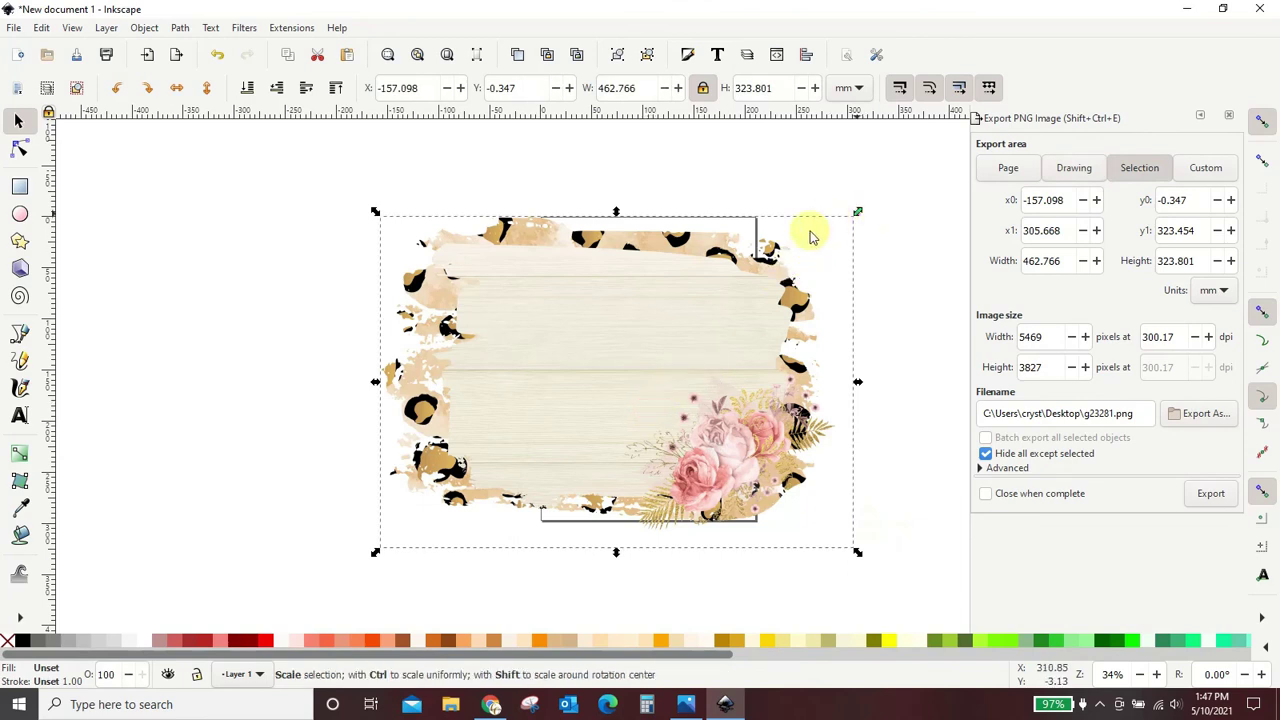
drag(500, 480, 679, 367)
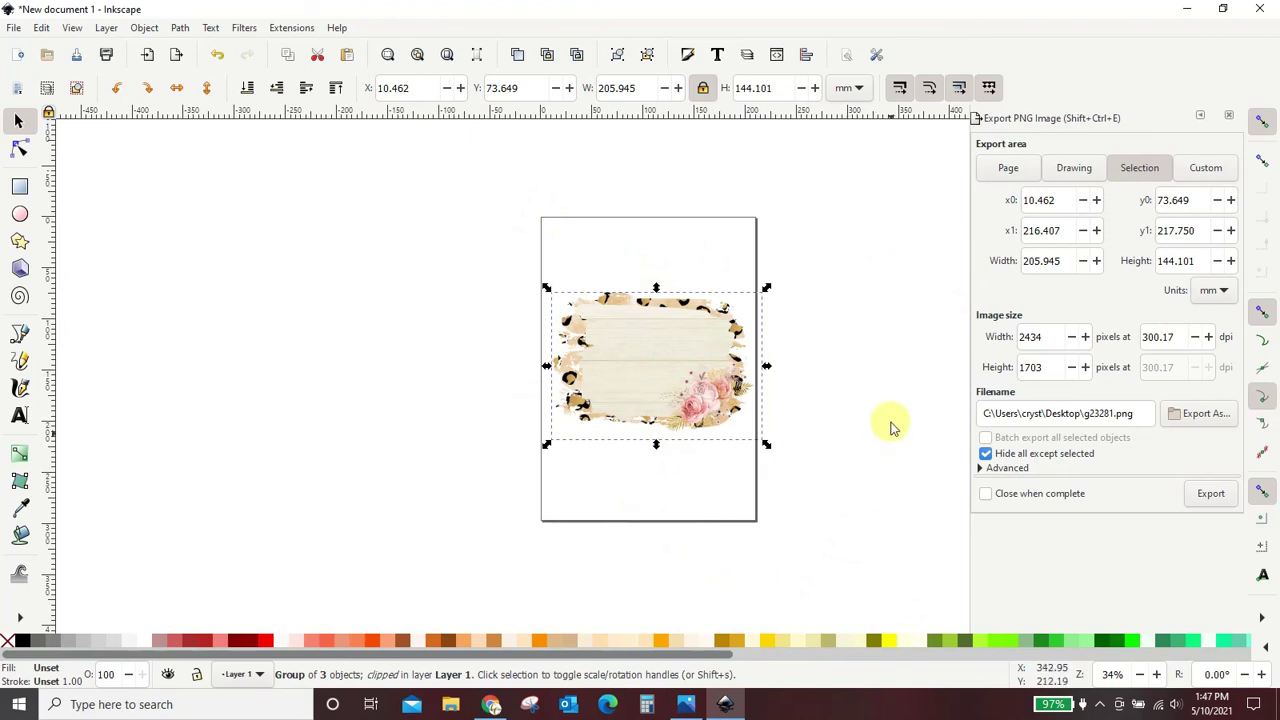
click(1187, 8)
Step: Minimize the Photos window to return to the desktop
click(1190, 8)
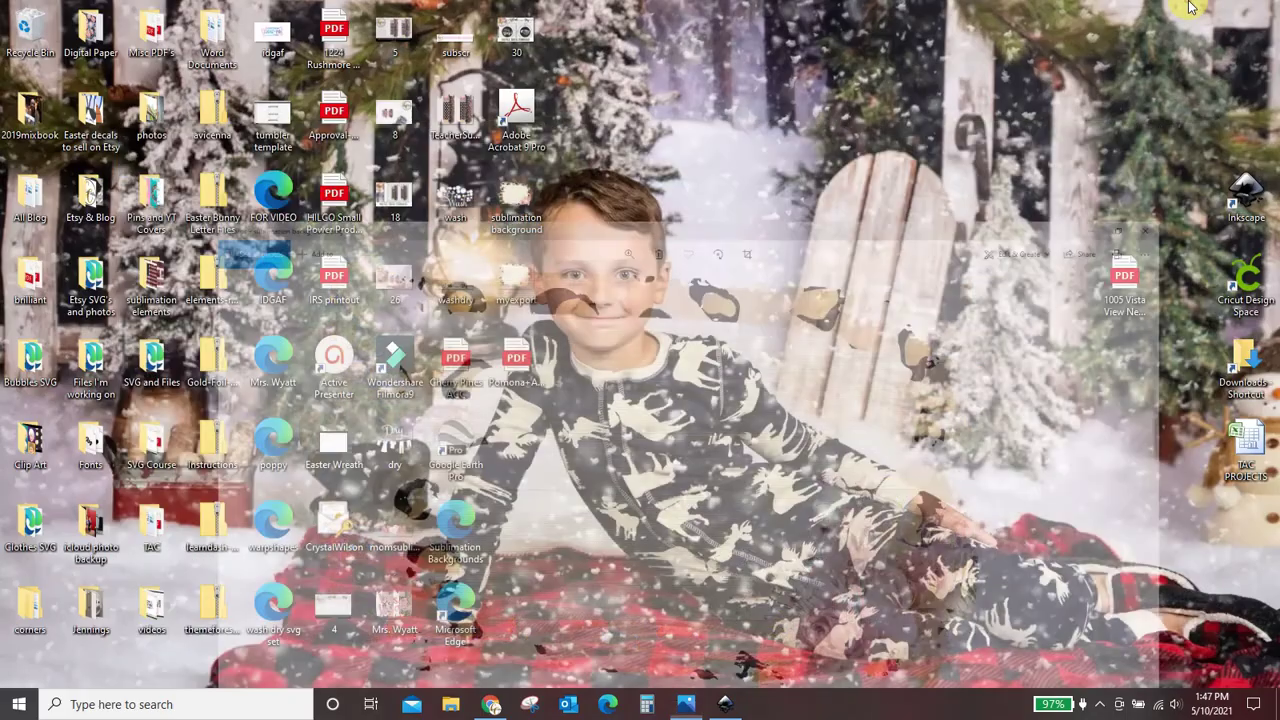